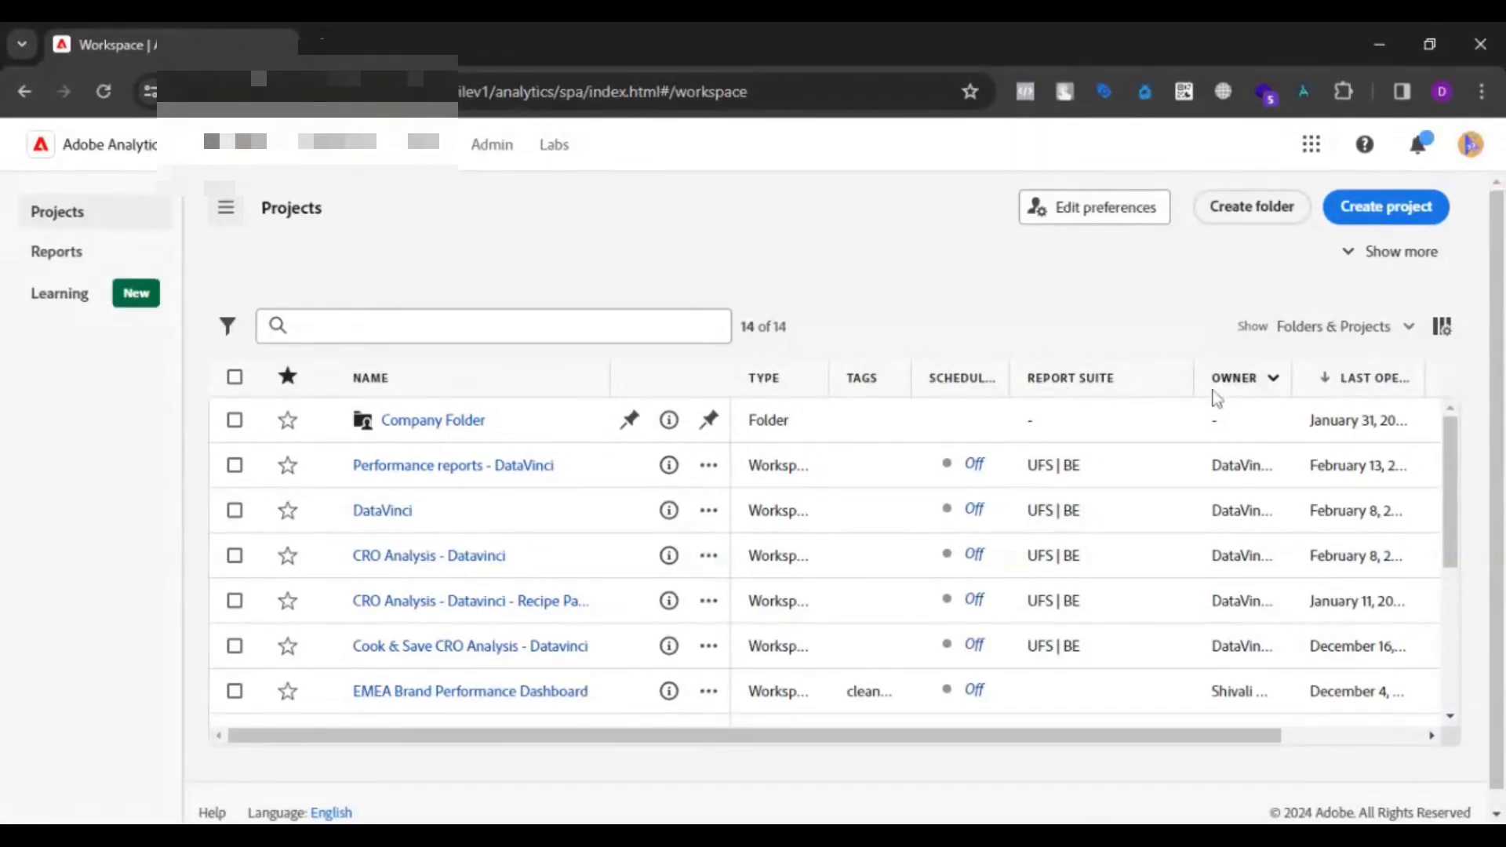
# Create a new blank Workspace project from the Projects page.
pyautogui.moveTo(813, 741); pyautogui.dragTo(996, 755)
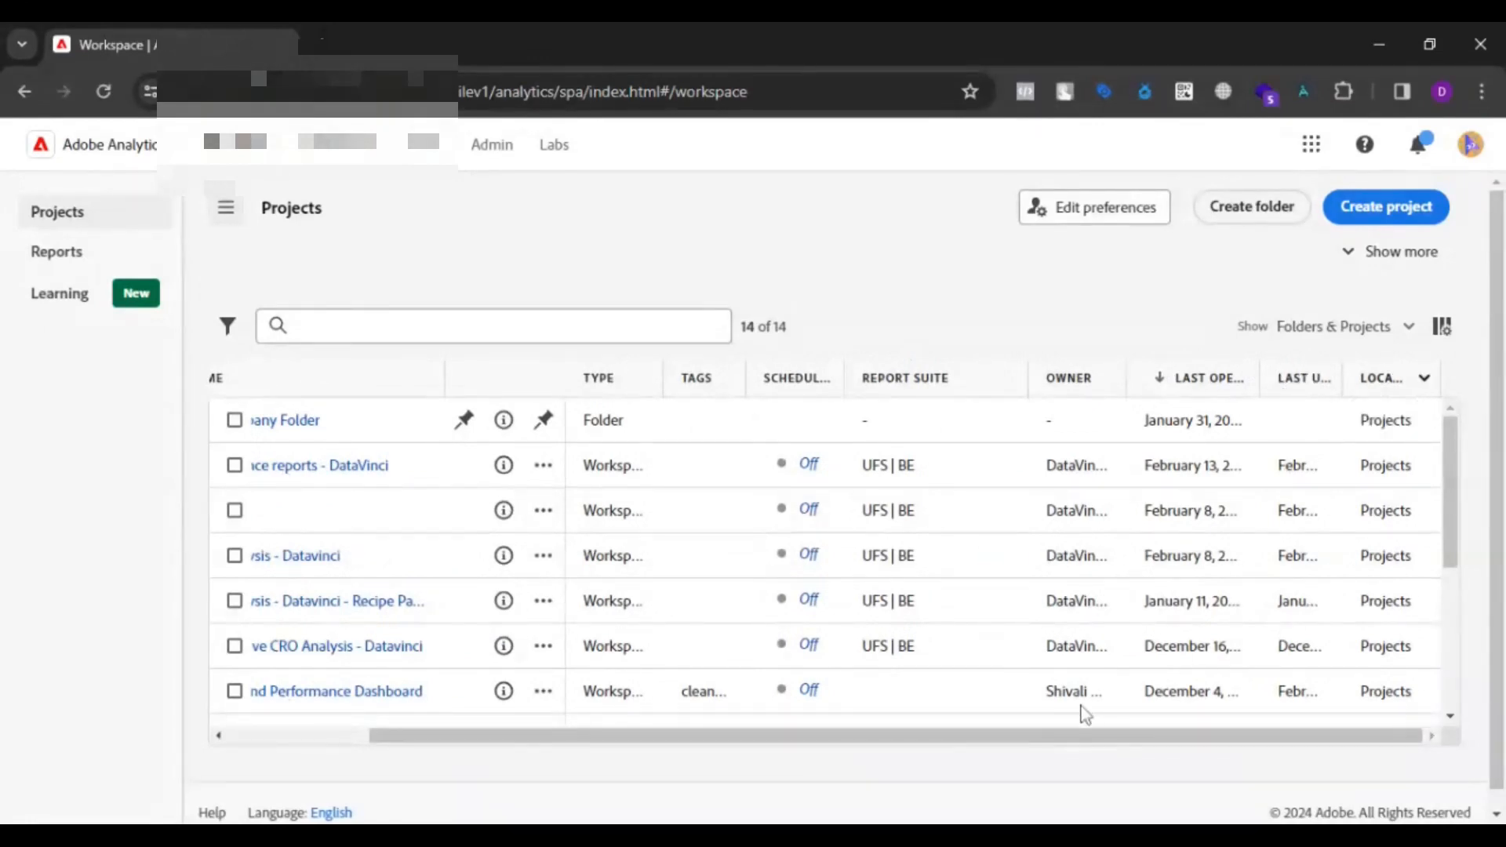
pyautogui.moveTo(1019, 740); pyautogui.dragTo(775, 739)
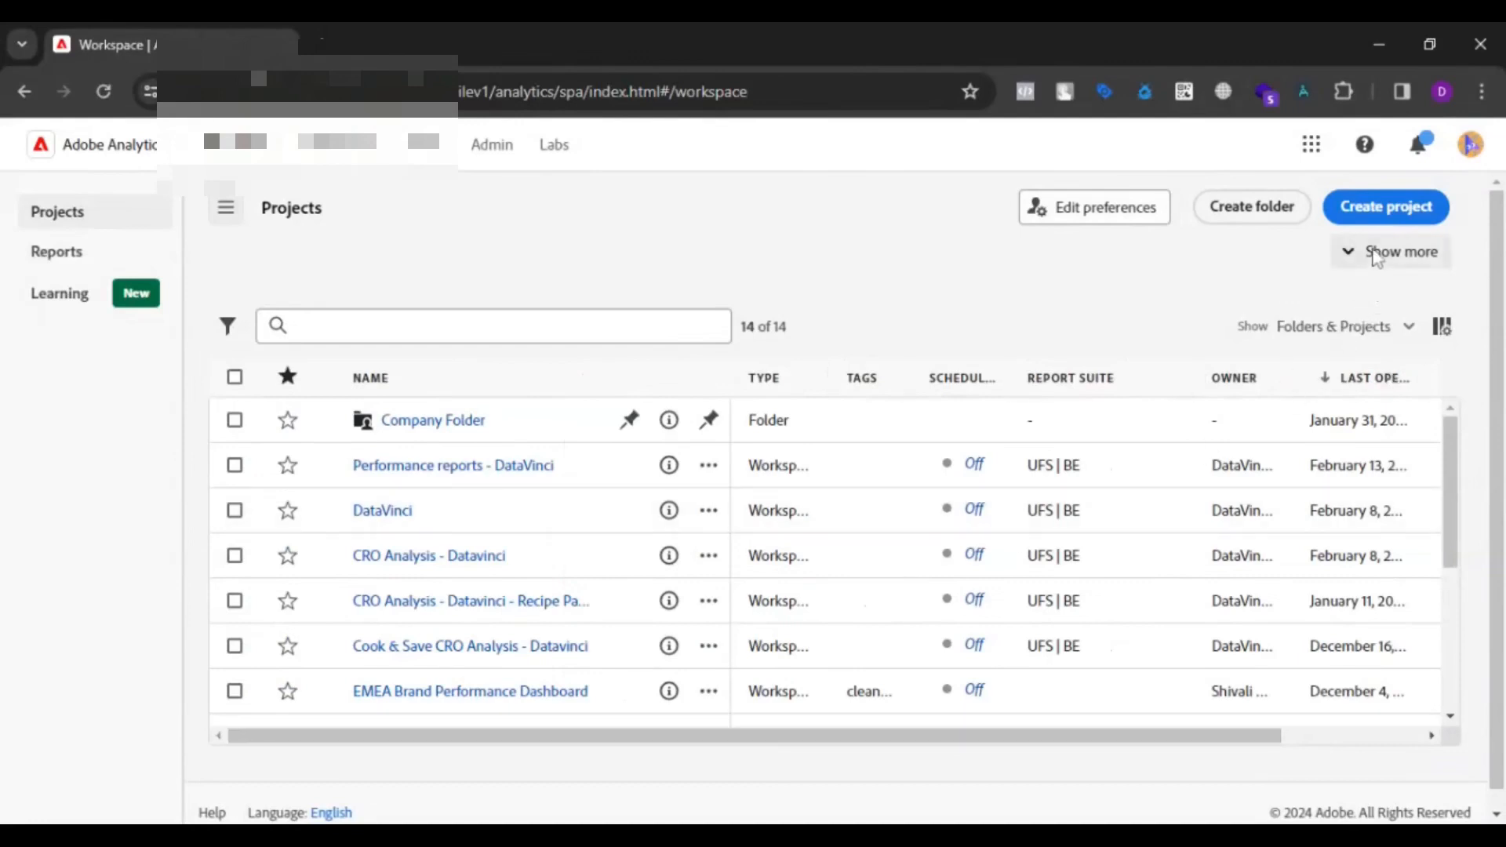
pyautogui.click(1370, 212)
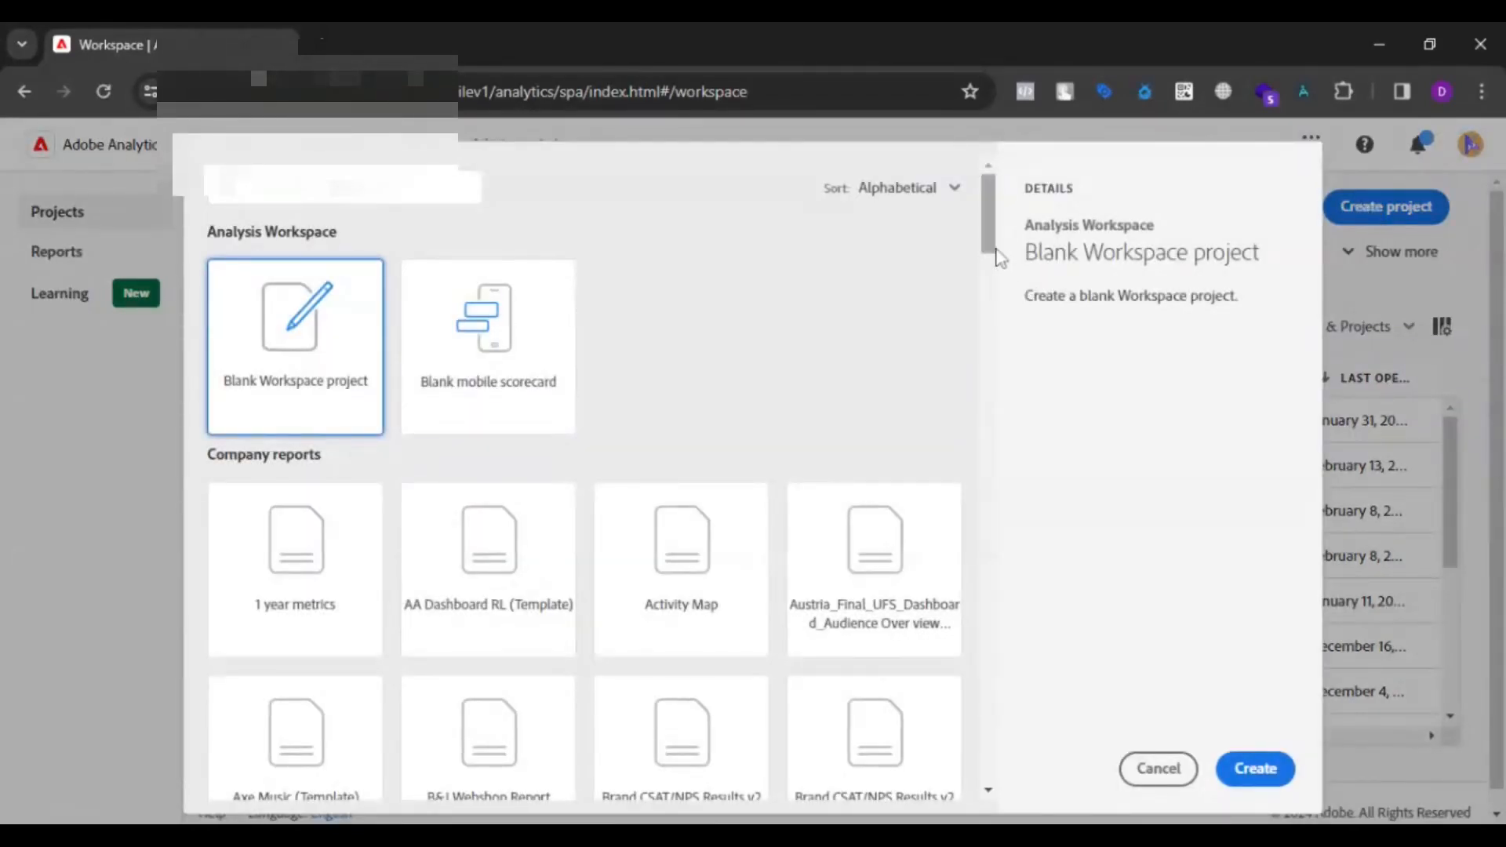
pyautogui.moveTo(989, 249)
pyautogui.mouseDown()
pyautogui.moveTo(981, 367)
pyautogui.moveTo(986, 249)
pyautogui.mouseUp()
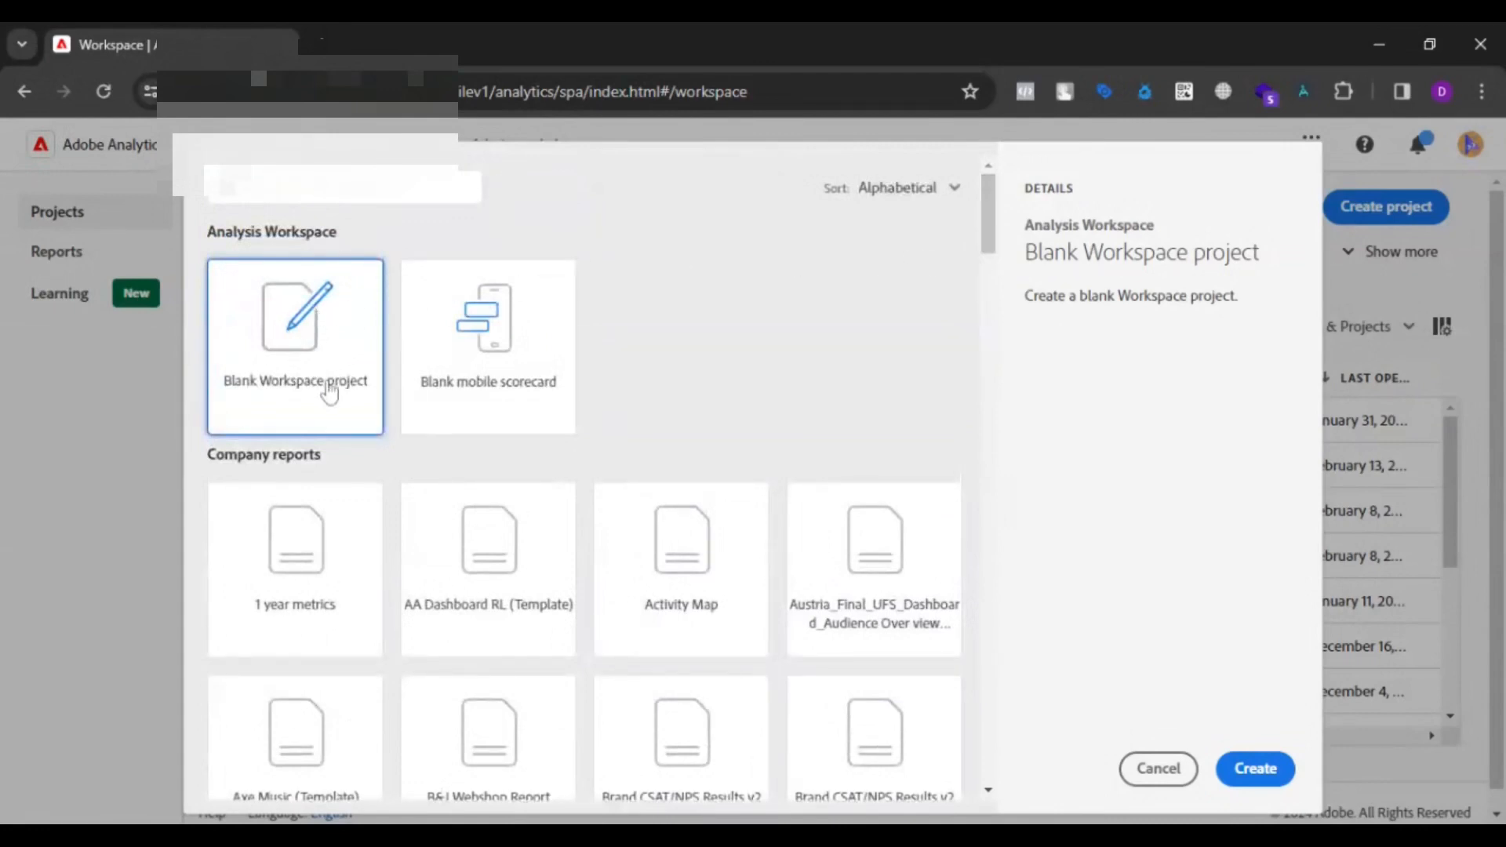
pyautogui.click(1256, 768)
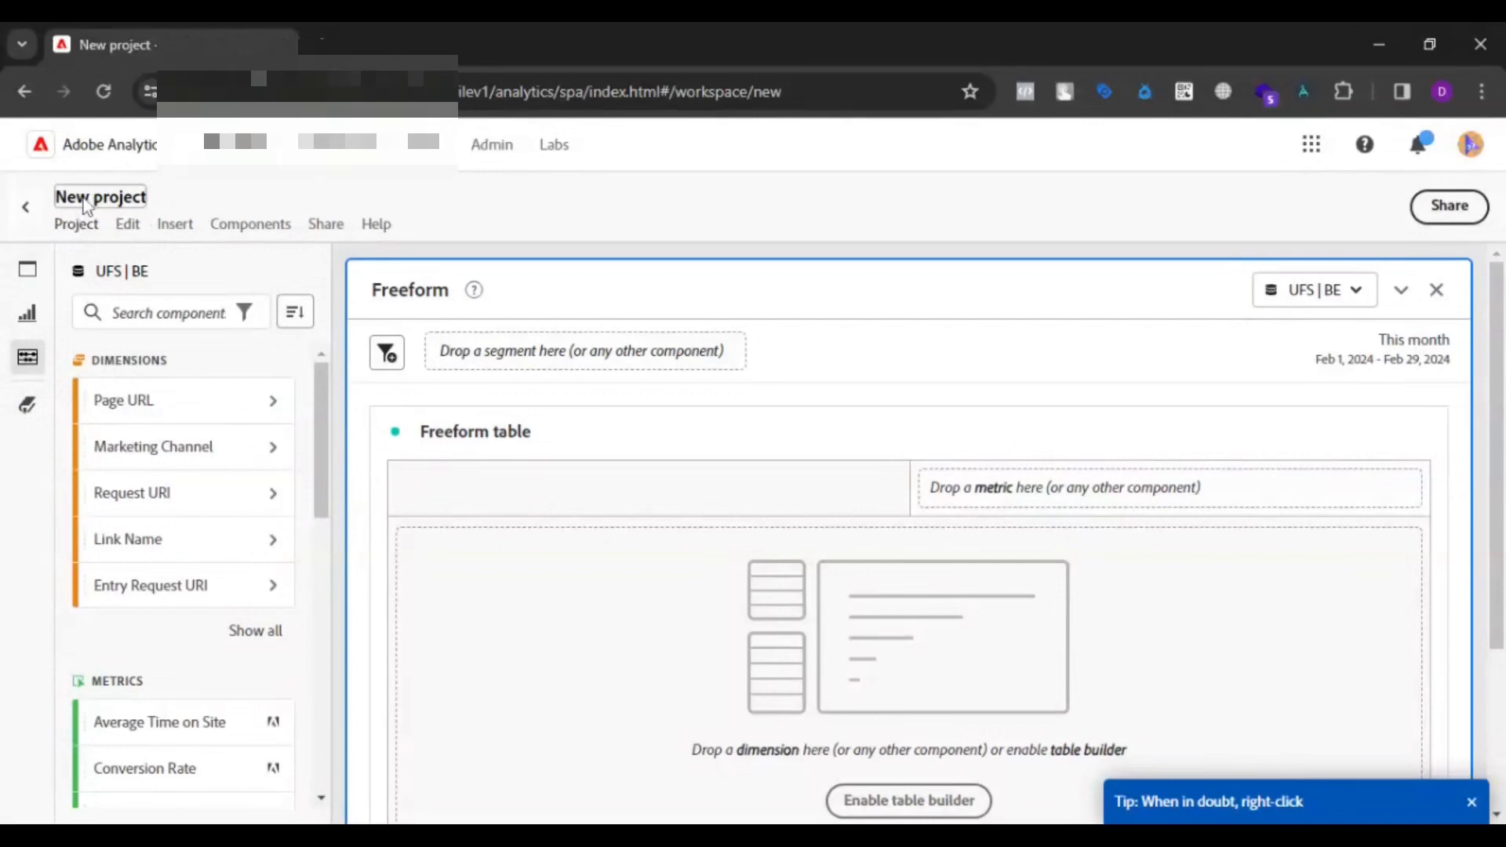
pyautogui.click(77, 225)
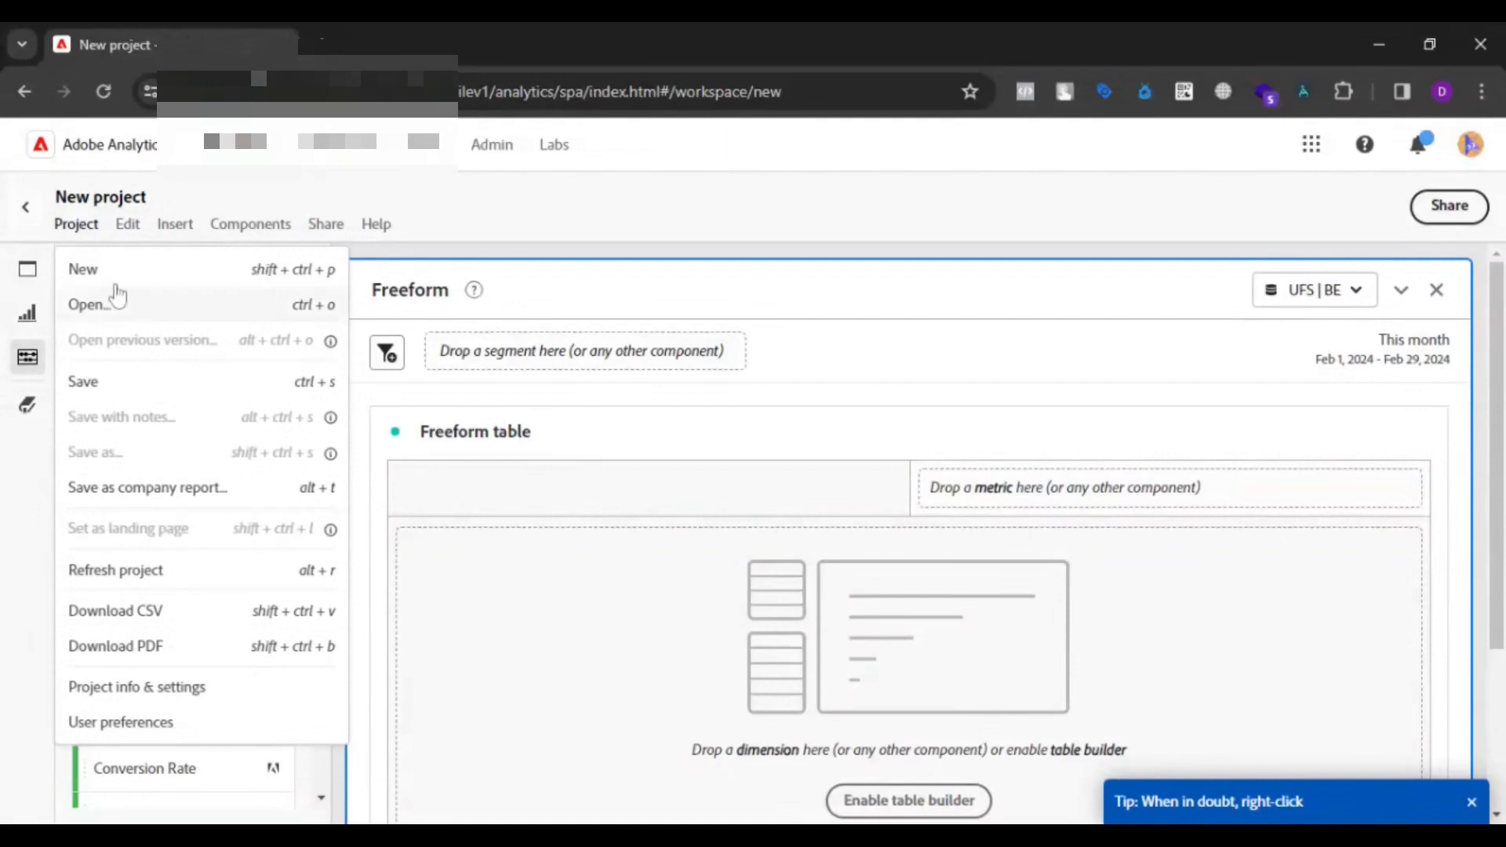
pyautogui.click(130, 234)
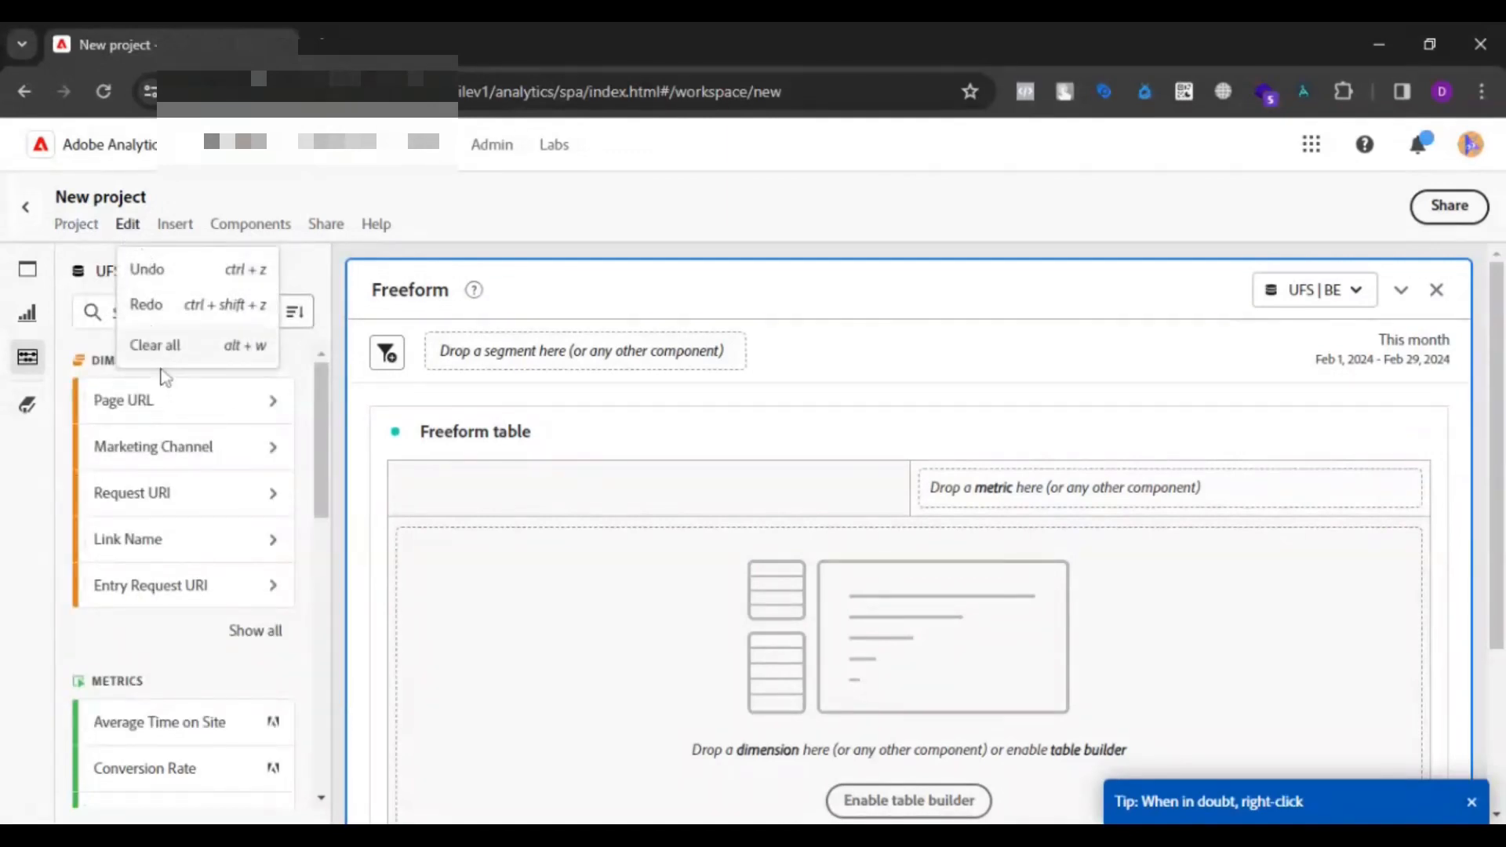
pyautogui.click(173, 228)
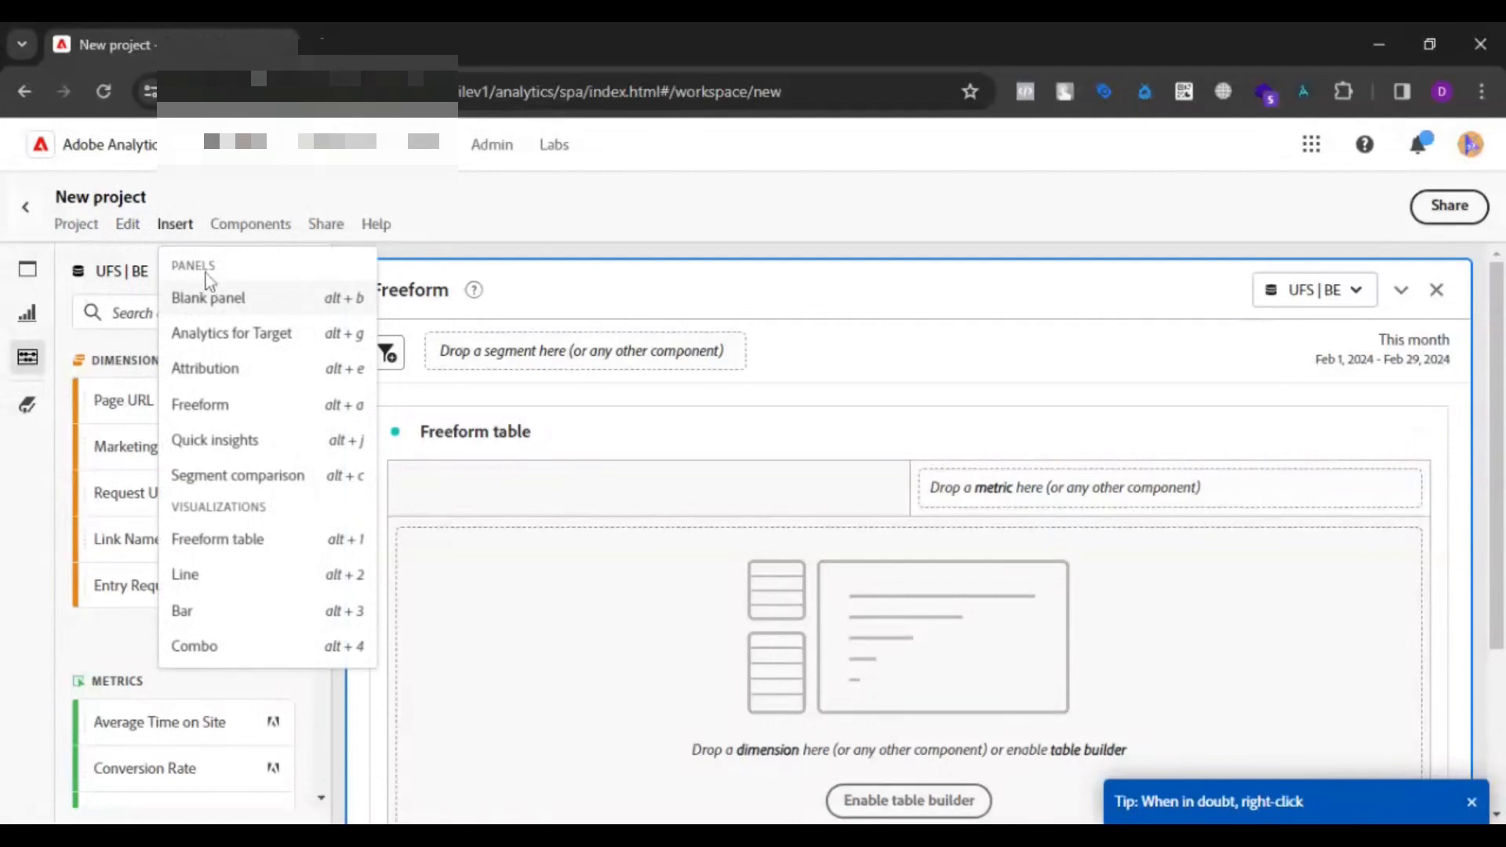
pyautogui.click(279, 228)
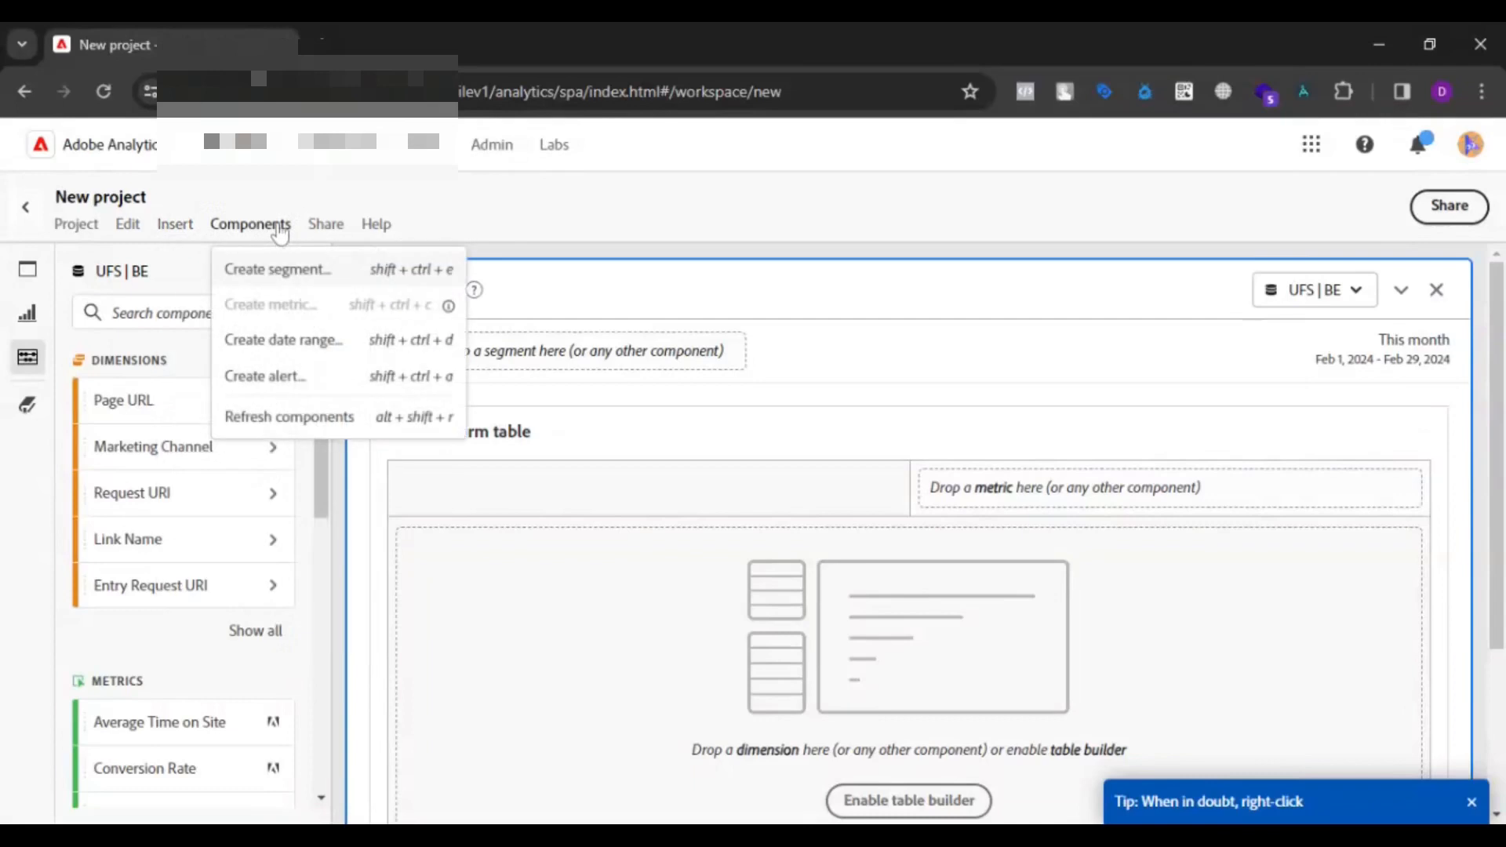
pyautogui.click(326, 231)
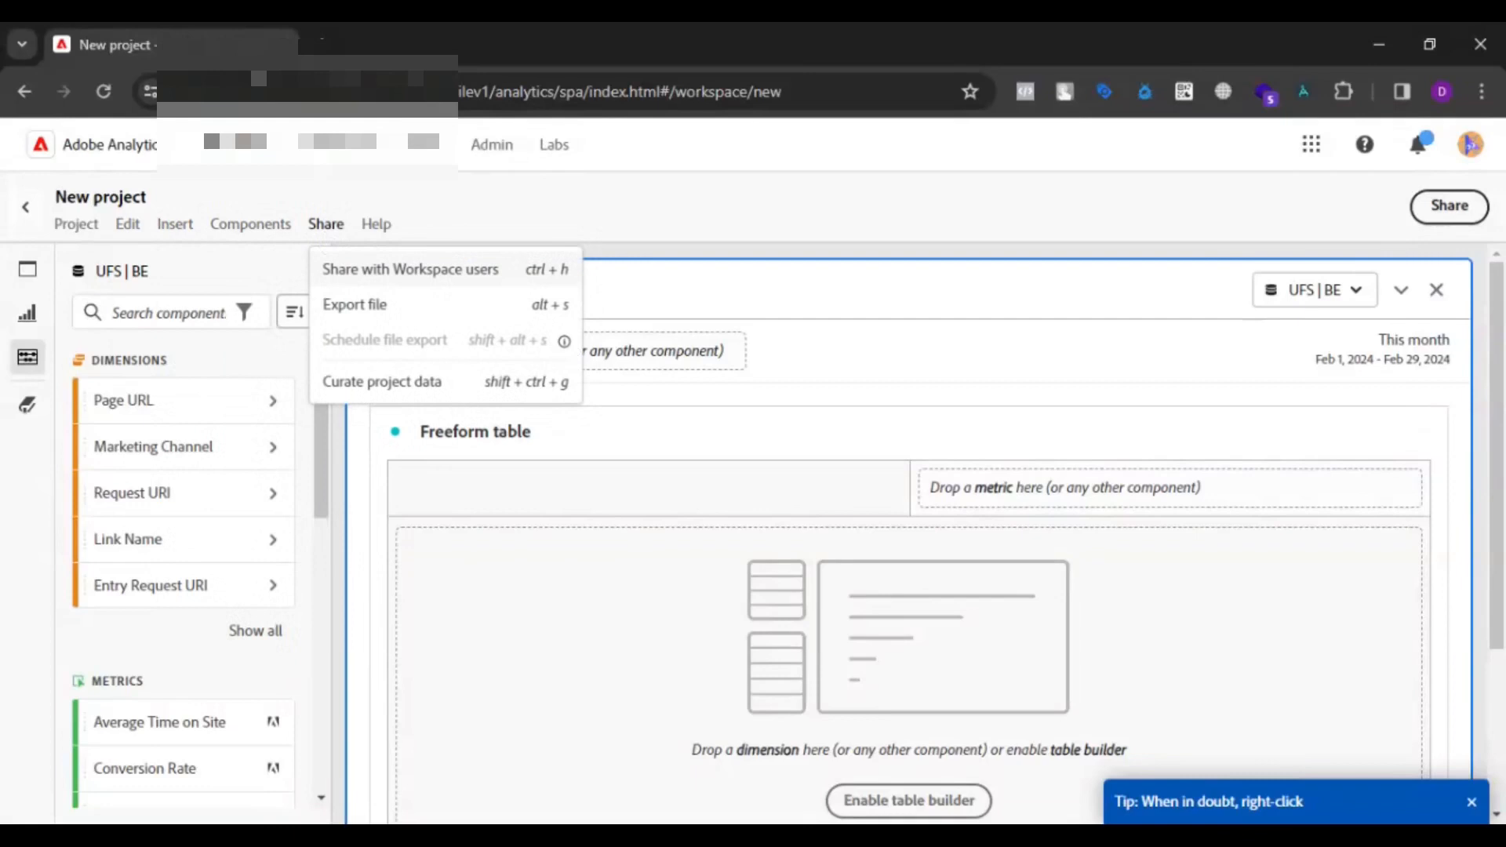
pyautogui.click(374, 230)
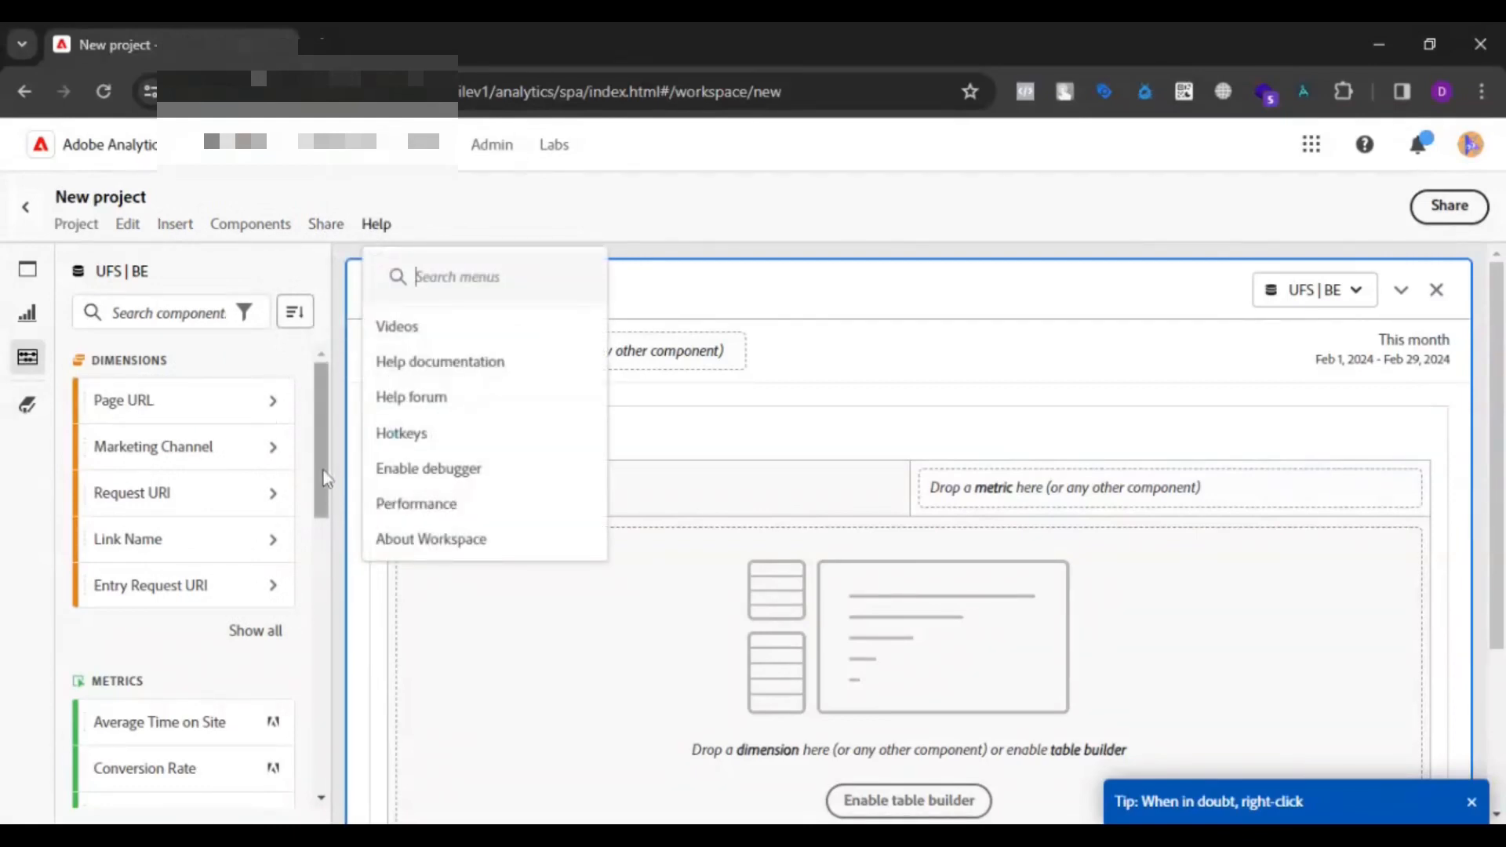
# Delete the empty freeform table from the Freeform panel and add a Key metric summary visualization in its place.
pyautogui.click(28, 284)
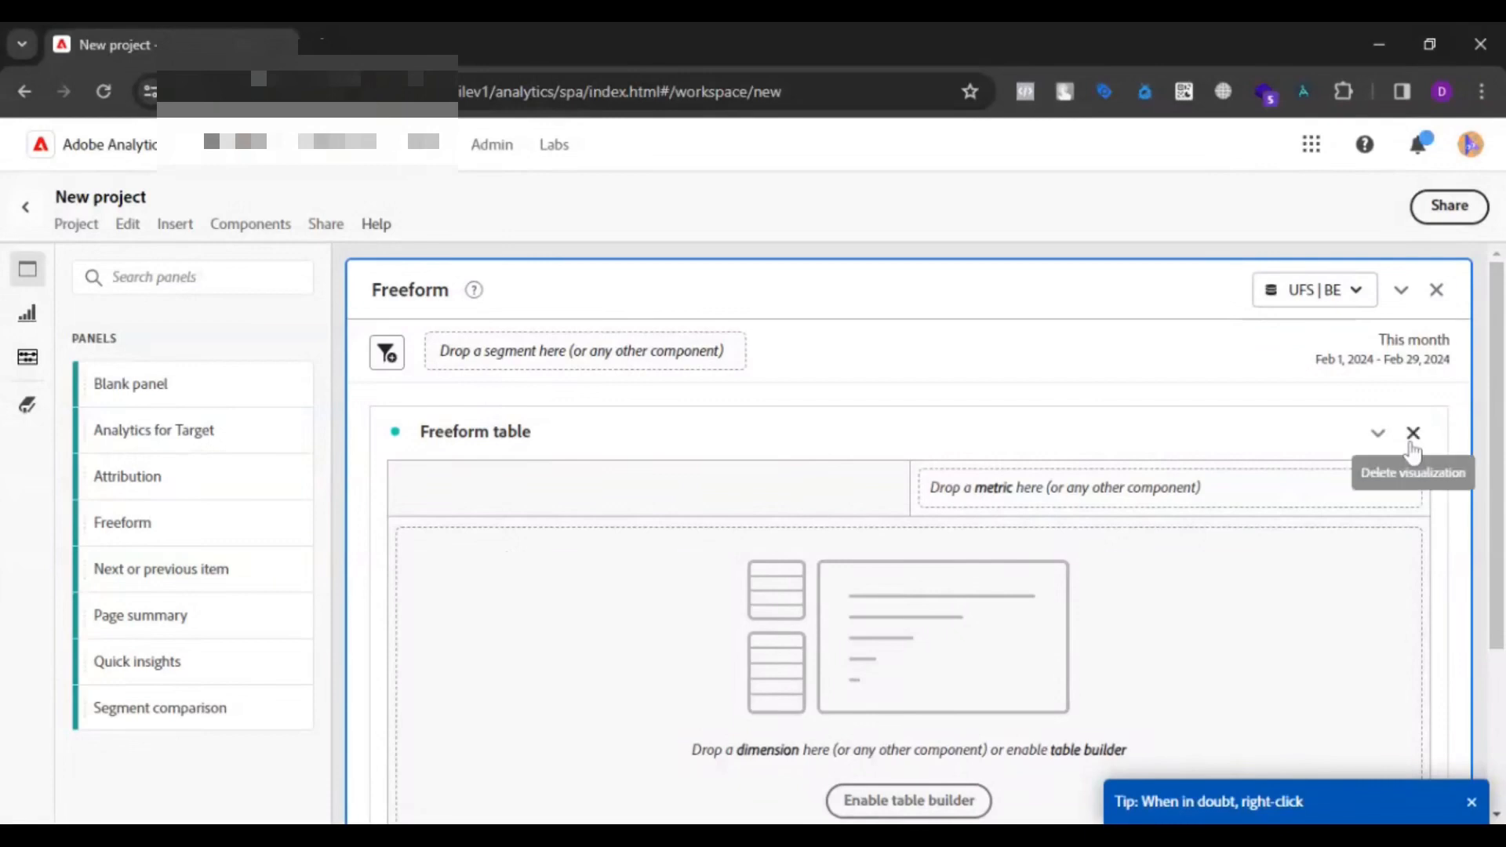
pyautogui.click(1412, 434)
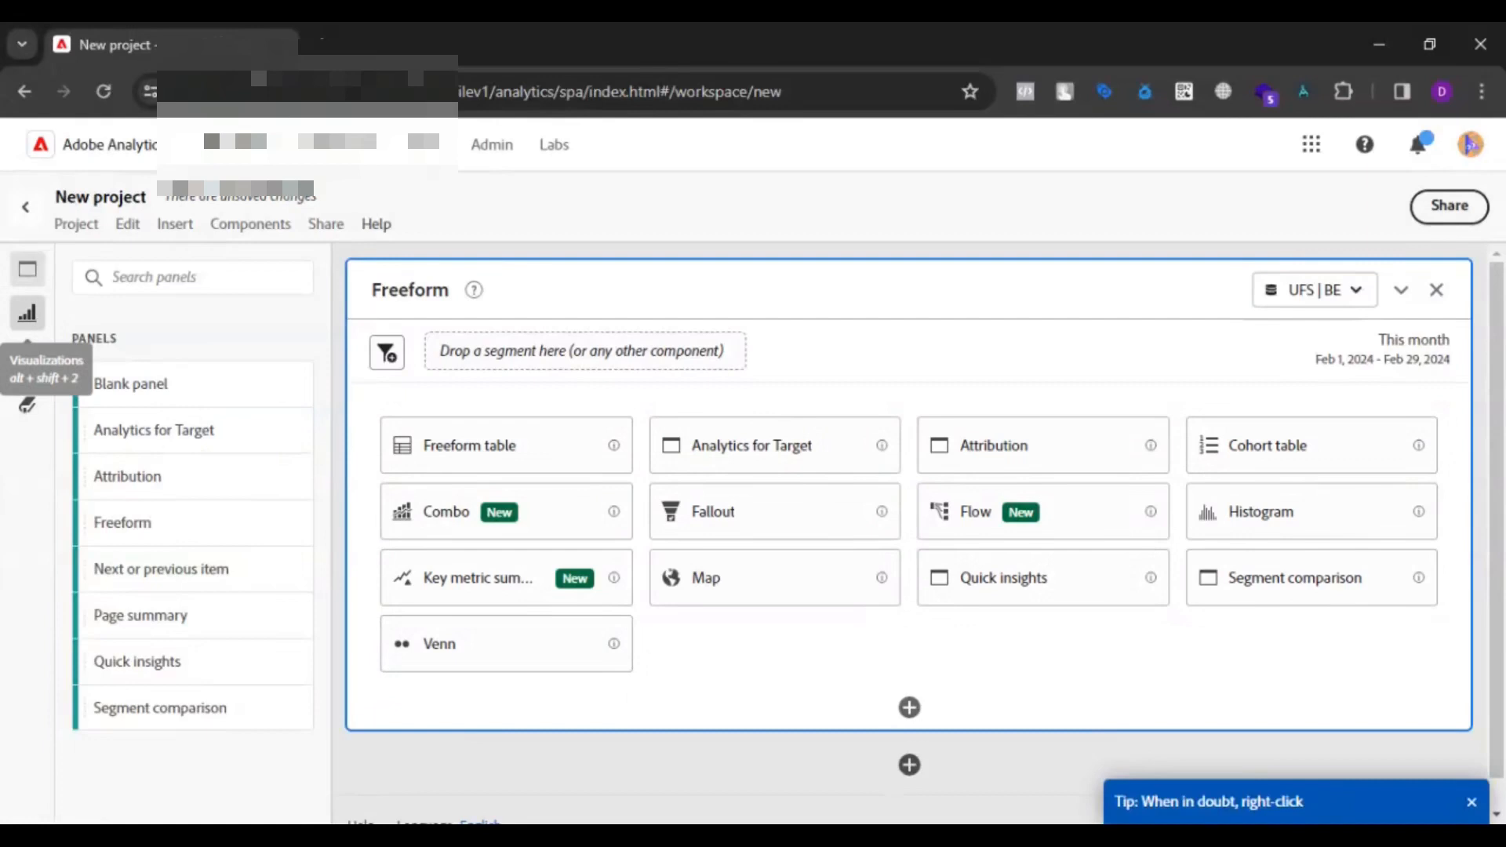
pyautogui.click(27, 313)
pyautogui.scroll(-1, 163, 412)
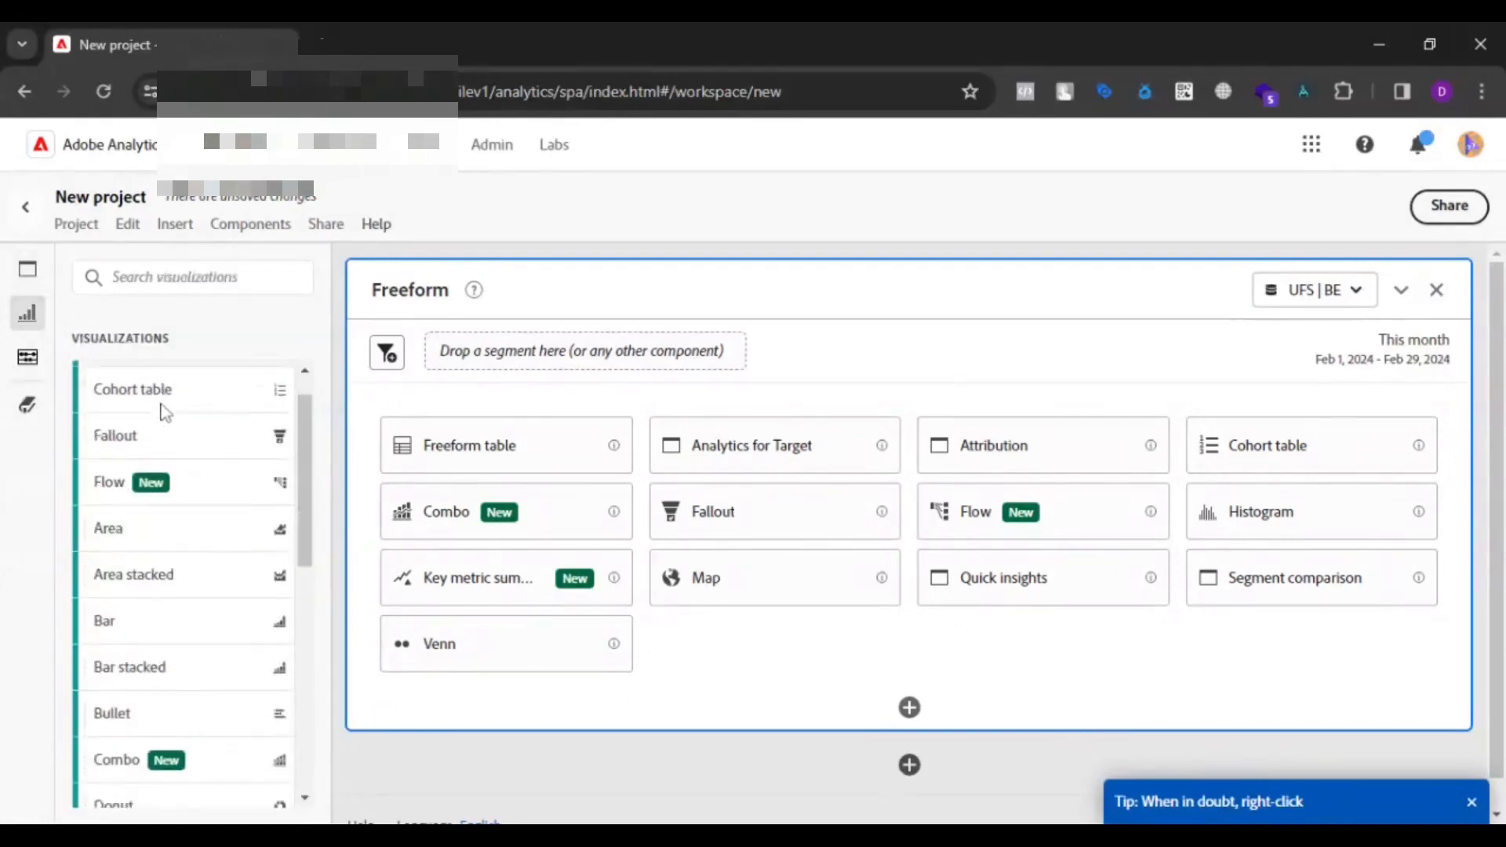
pyautogui.scroll(-3, 162, 412)
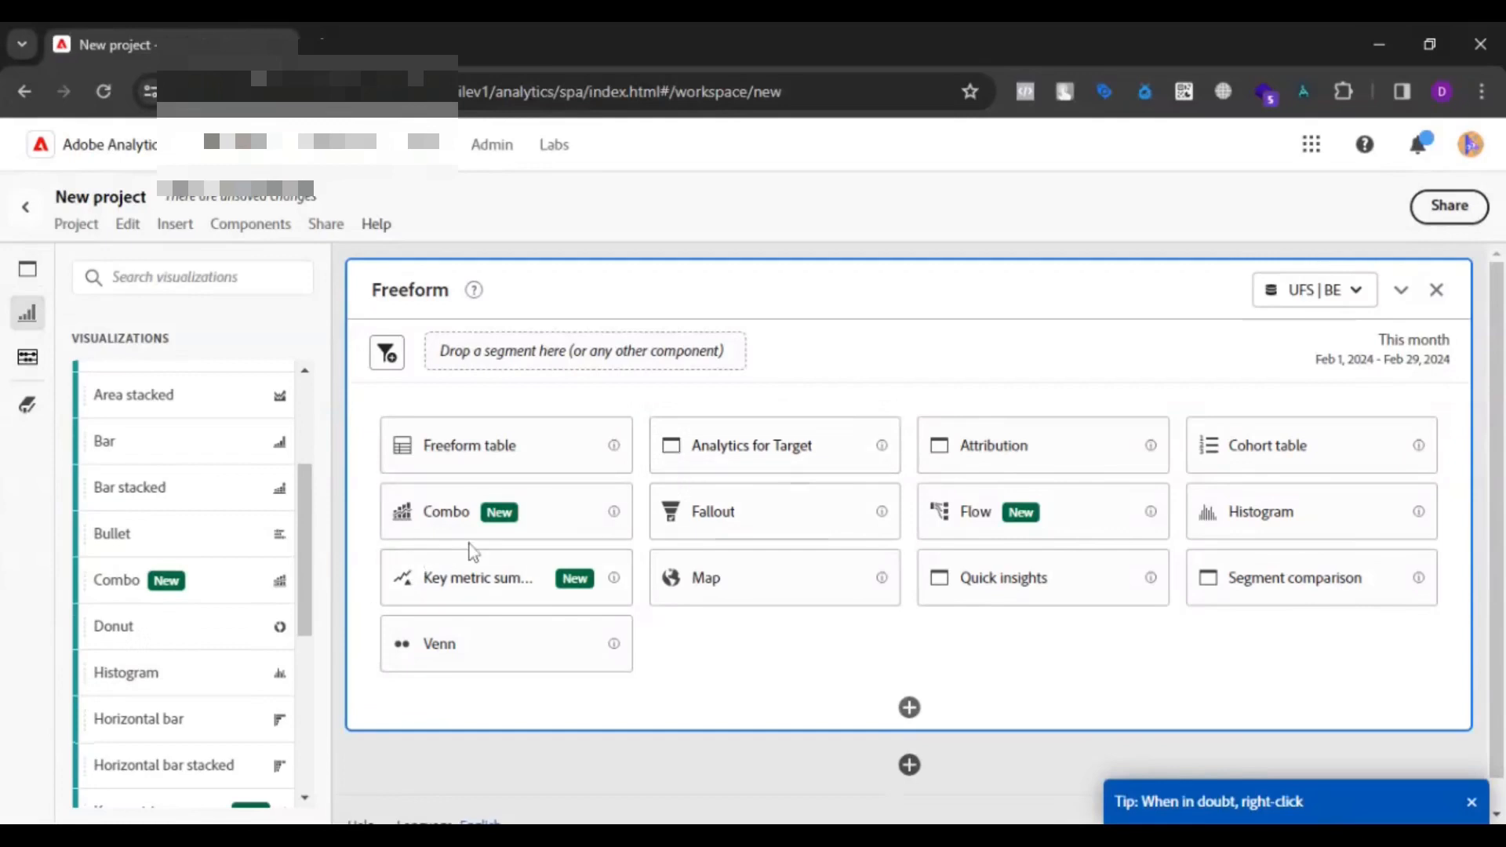
pyautogui.click(468, 584)
# Choose Visits as the metric of the key metric summary.
pyautogui.scroll(-2, 699, 622)
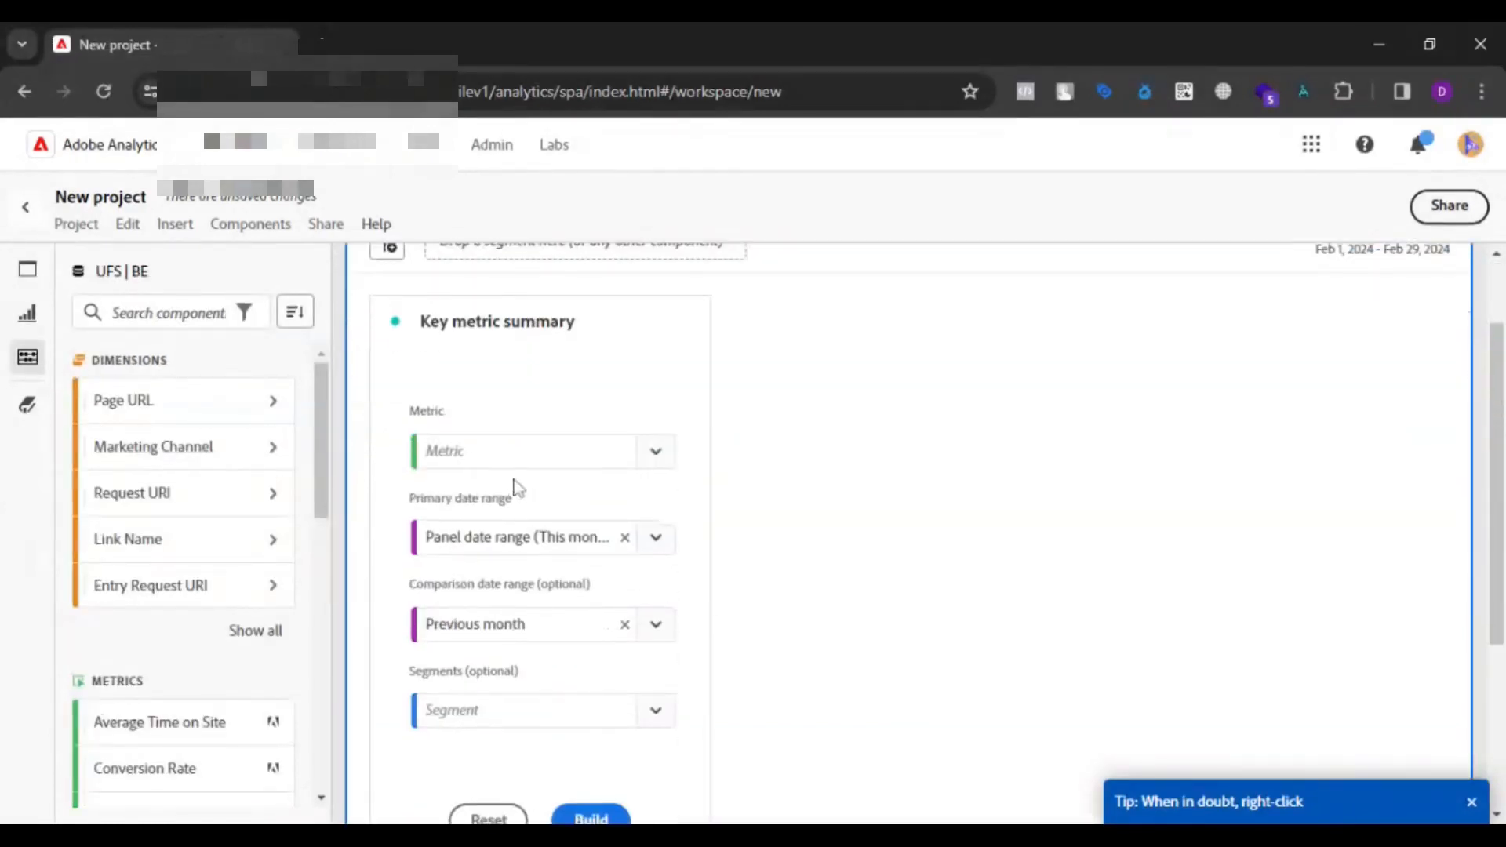
pyautogui.click(486, 451)
pyautogui.write('visits')
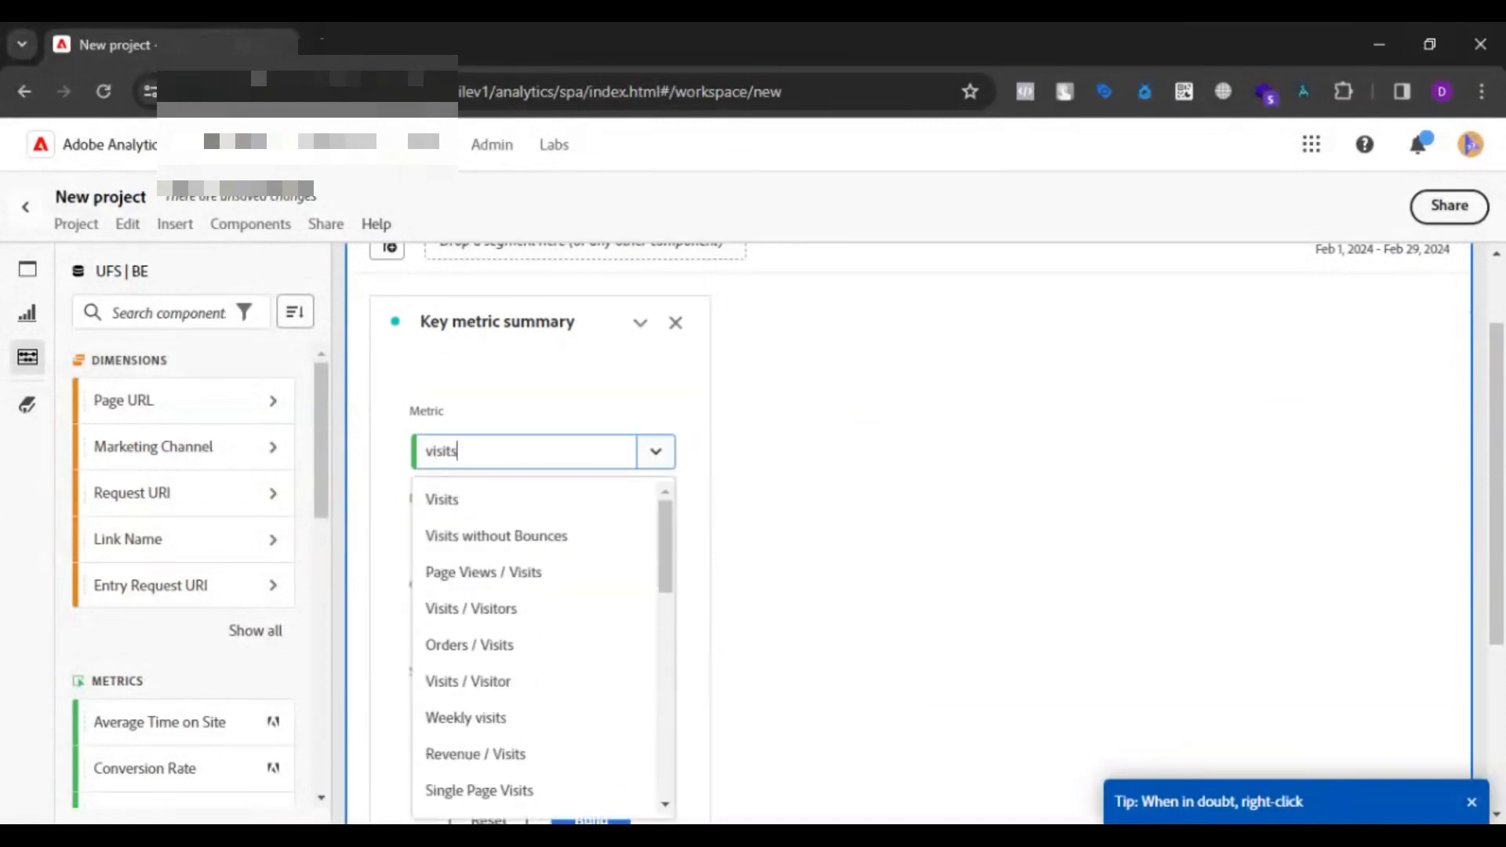
pyautogui.click(497, 508)
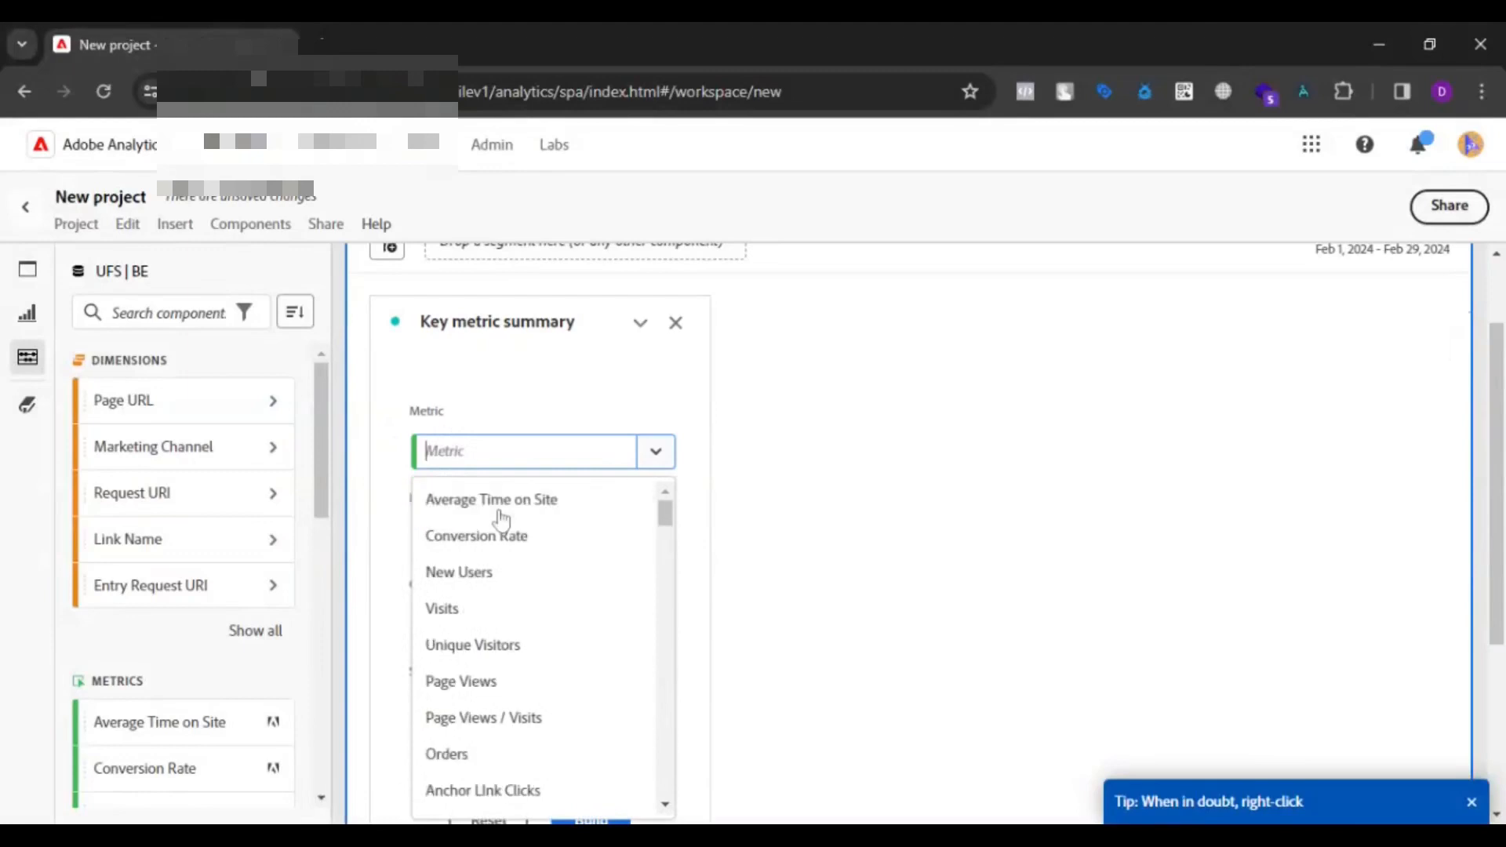
# Set the Freeform panel's date range to January 1 through January 31, 2024.
pyautogui.scroll(2, 775, 524)
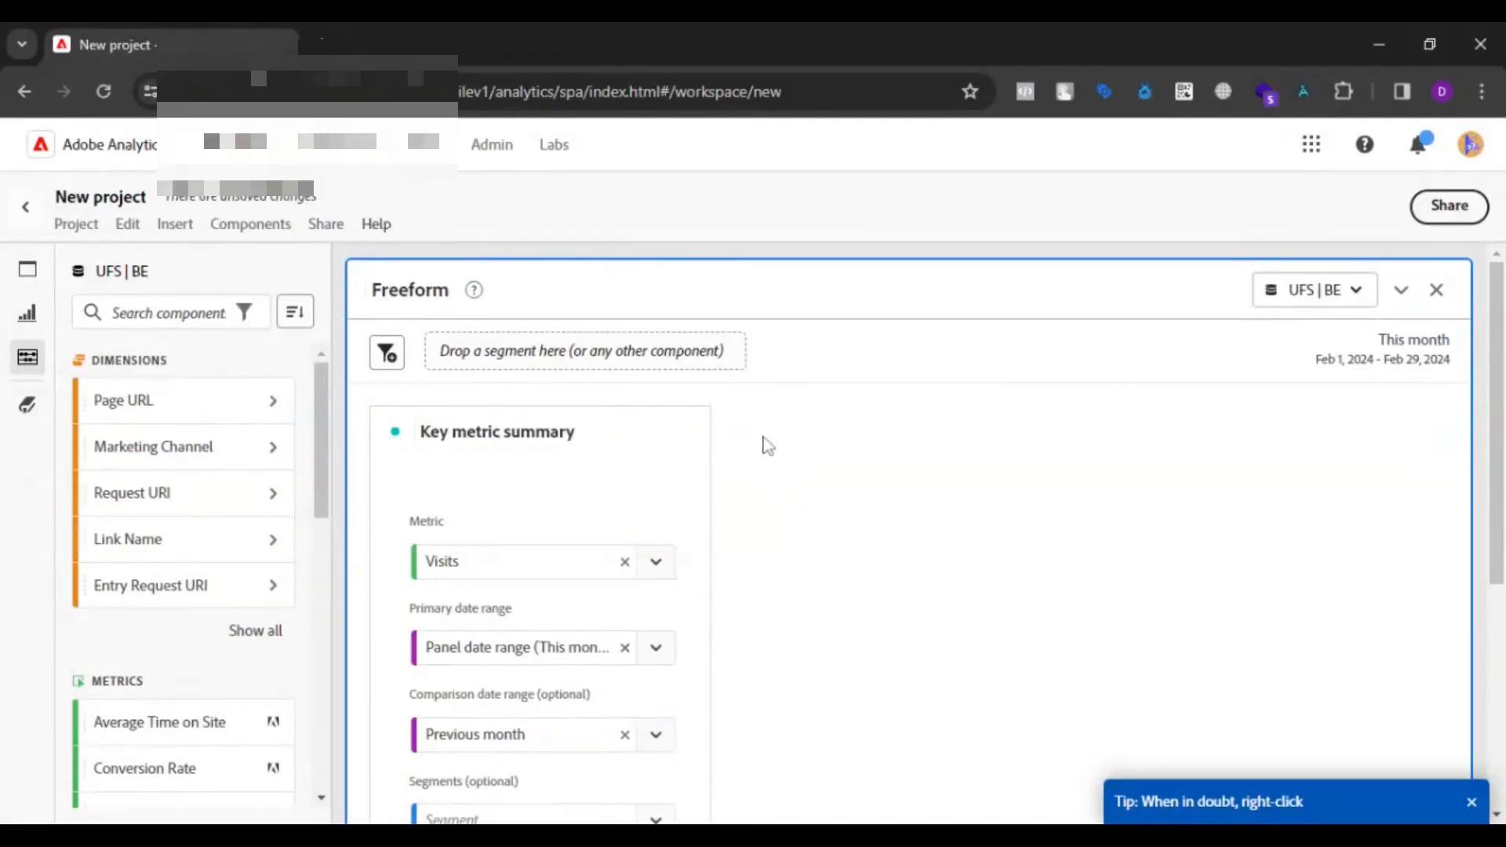
pyautogui.click(1368, 362)
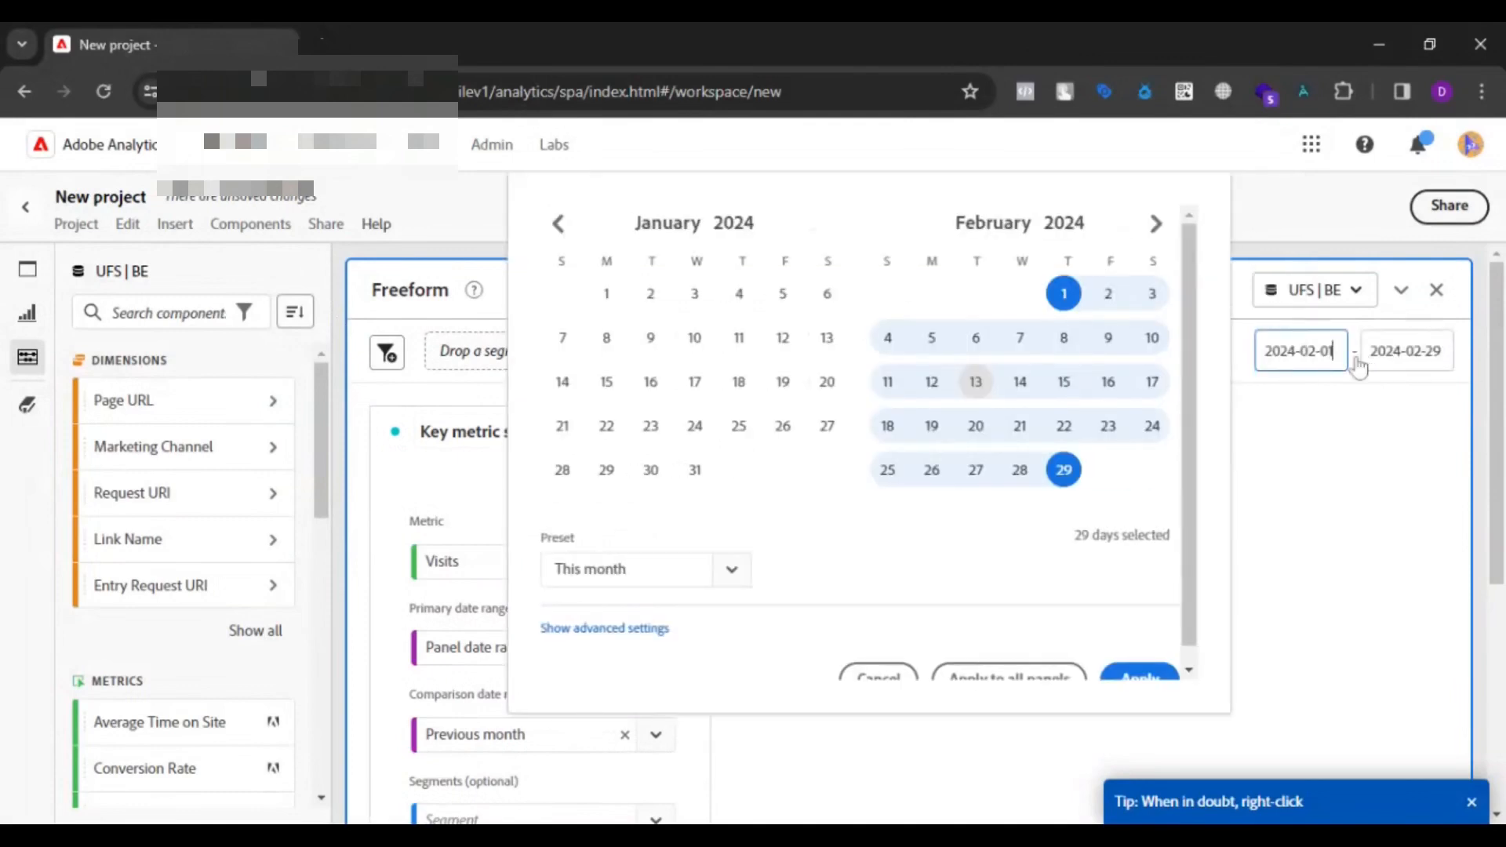
pyautogui.click(607, 298)
pyautogui.click(693, 471)
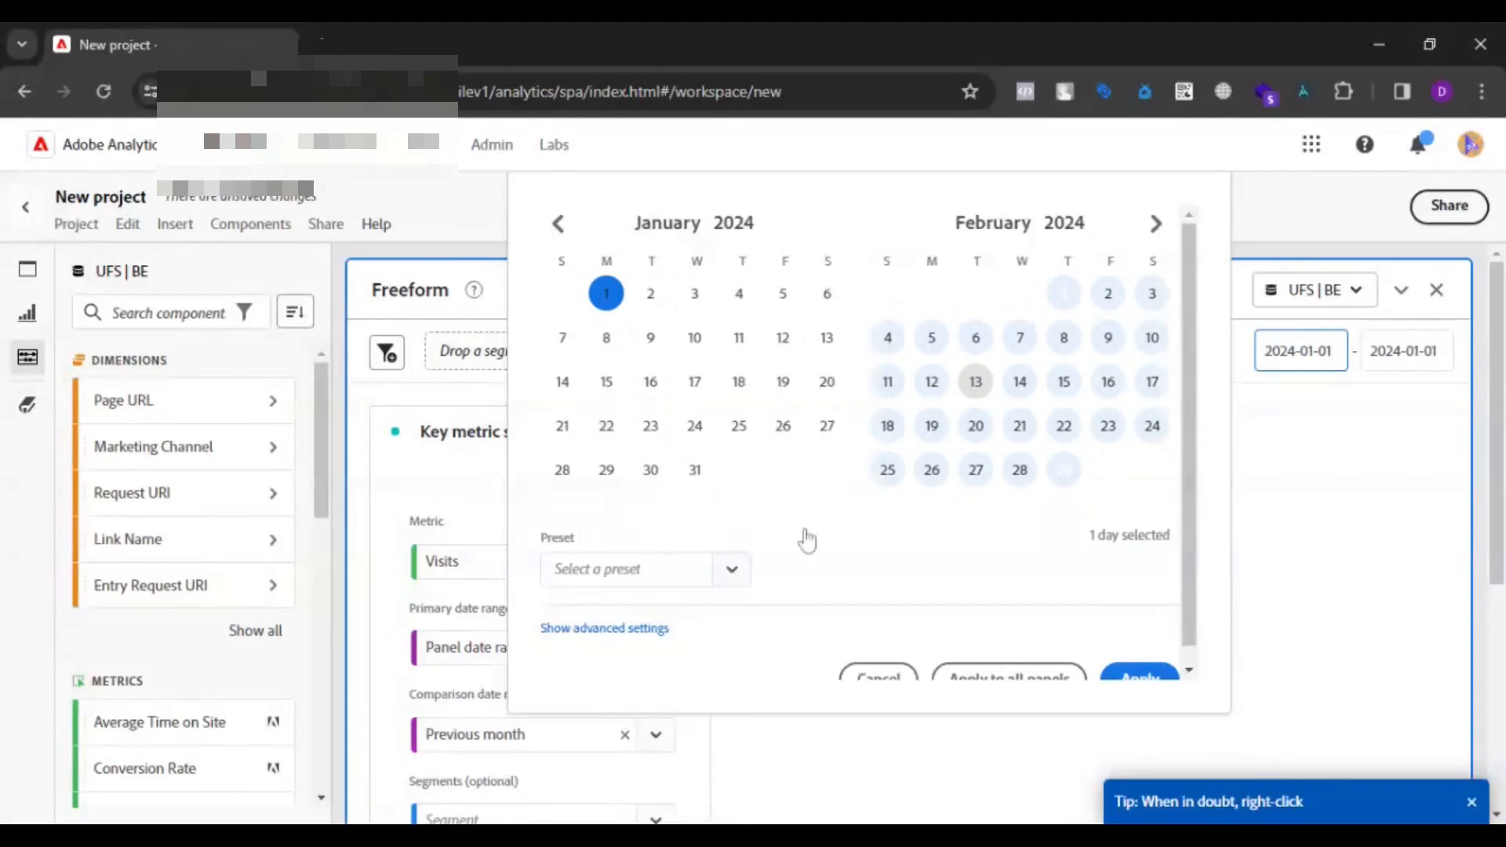
pyautogui.click(1139, 679)
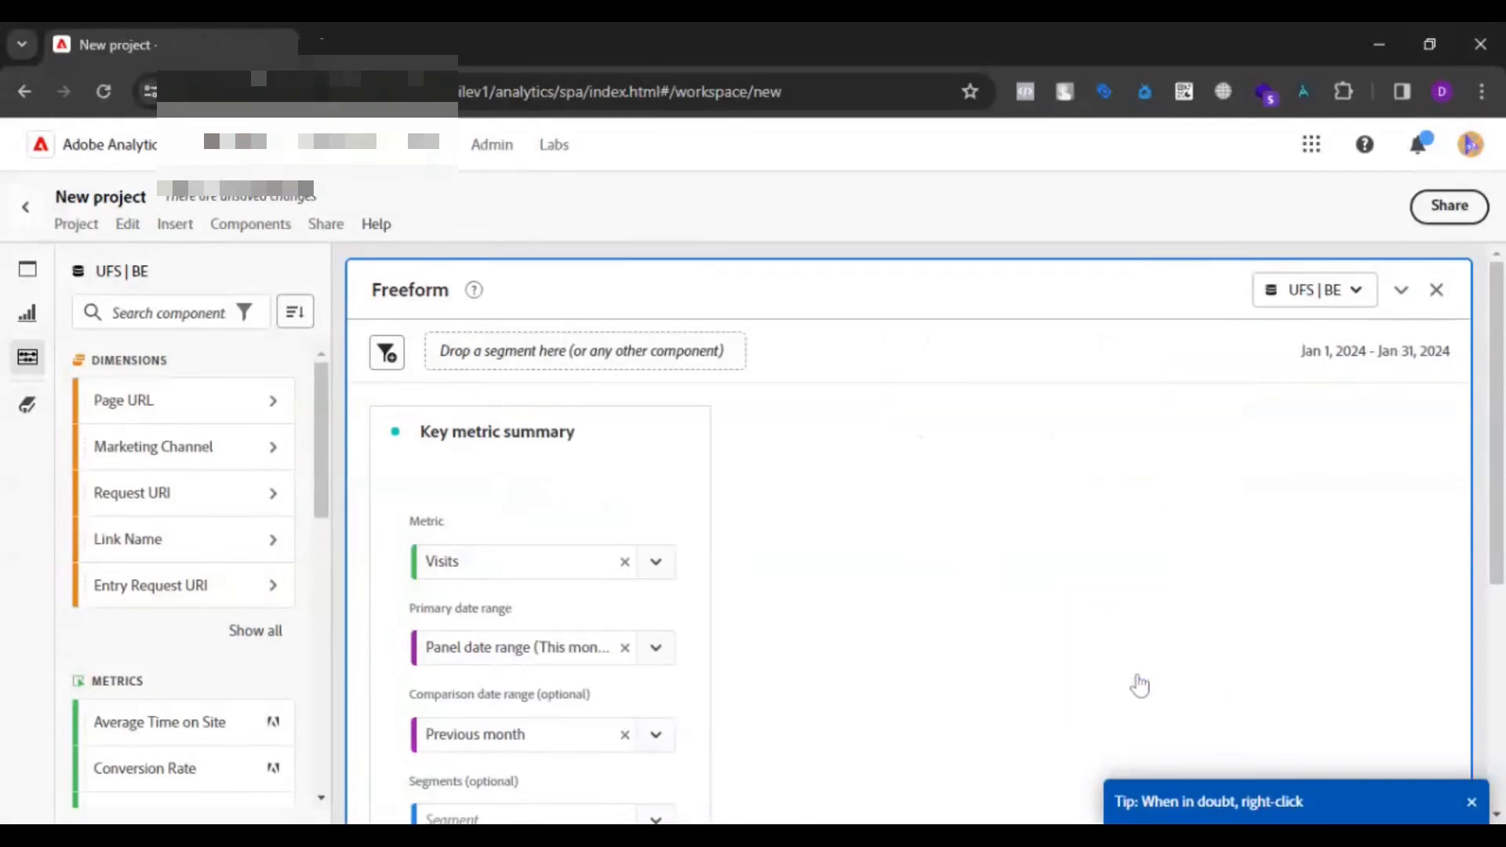
# Build the key metric summary with the Visits metric, the panel date range and the prior-month comparison.
pyautogui.scroll(-1, 1098, 576)
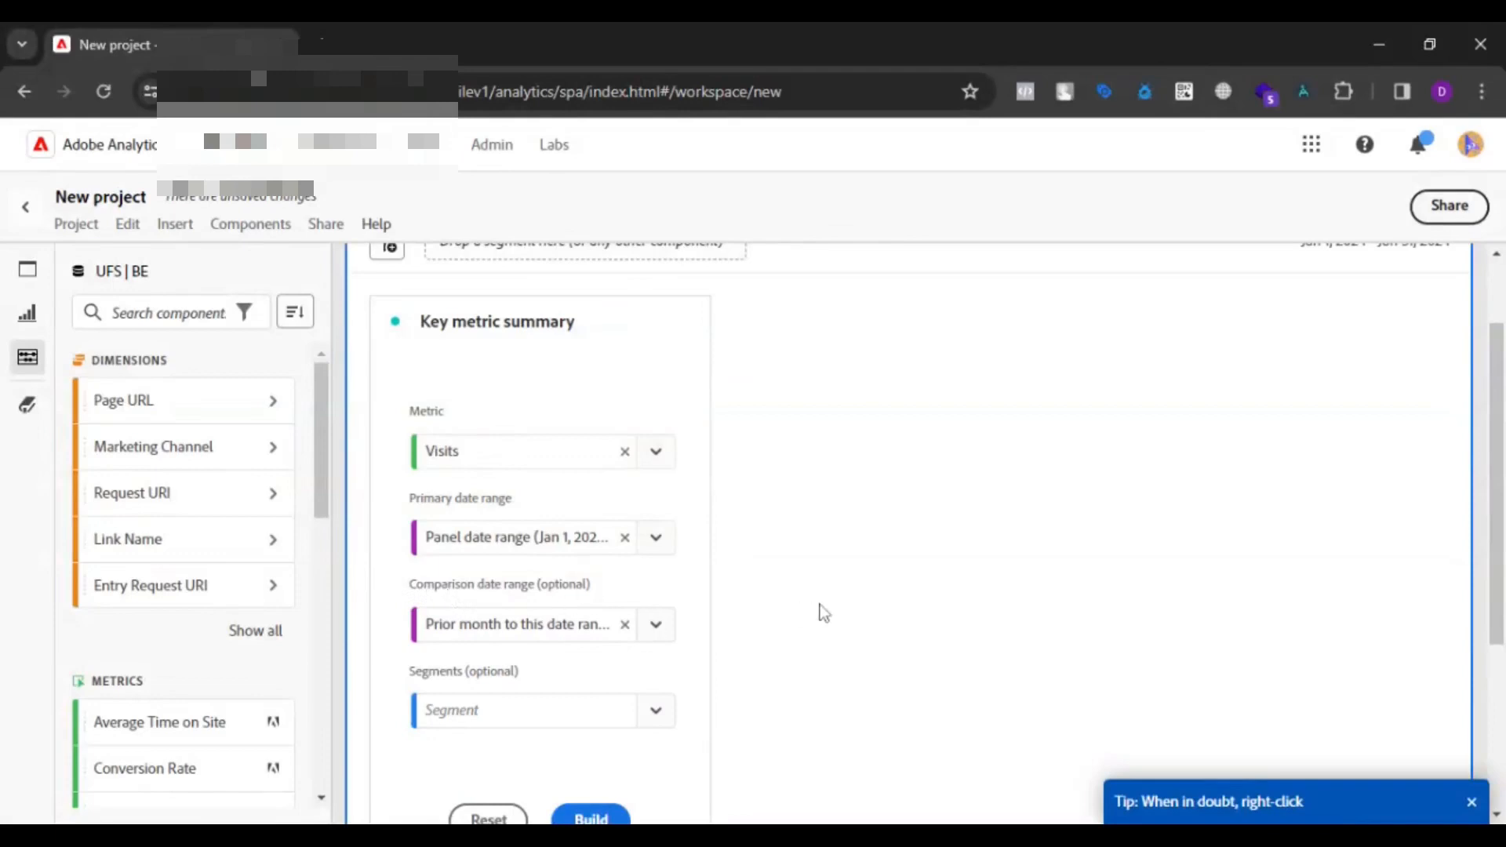
pyautogui.scroll(-2, 820, 611)
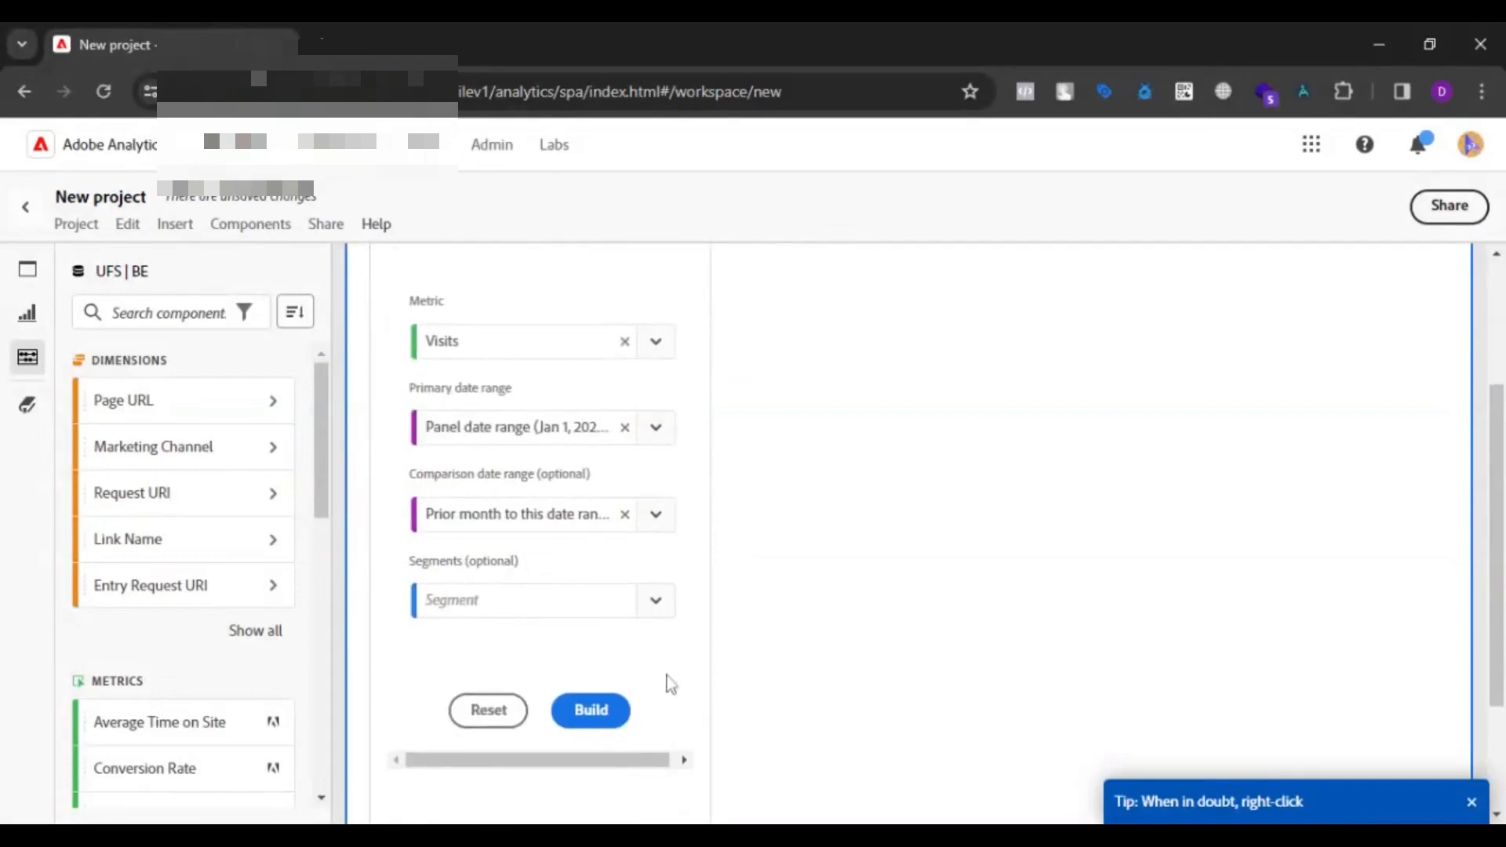
pyautogui.click(591, 711)
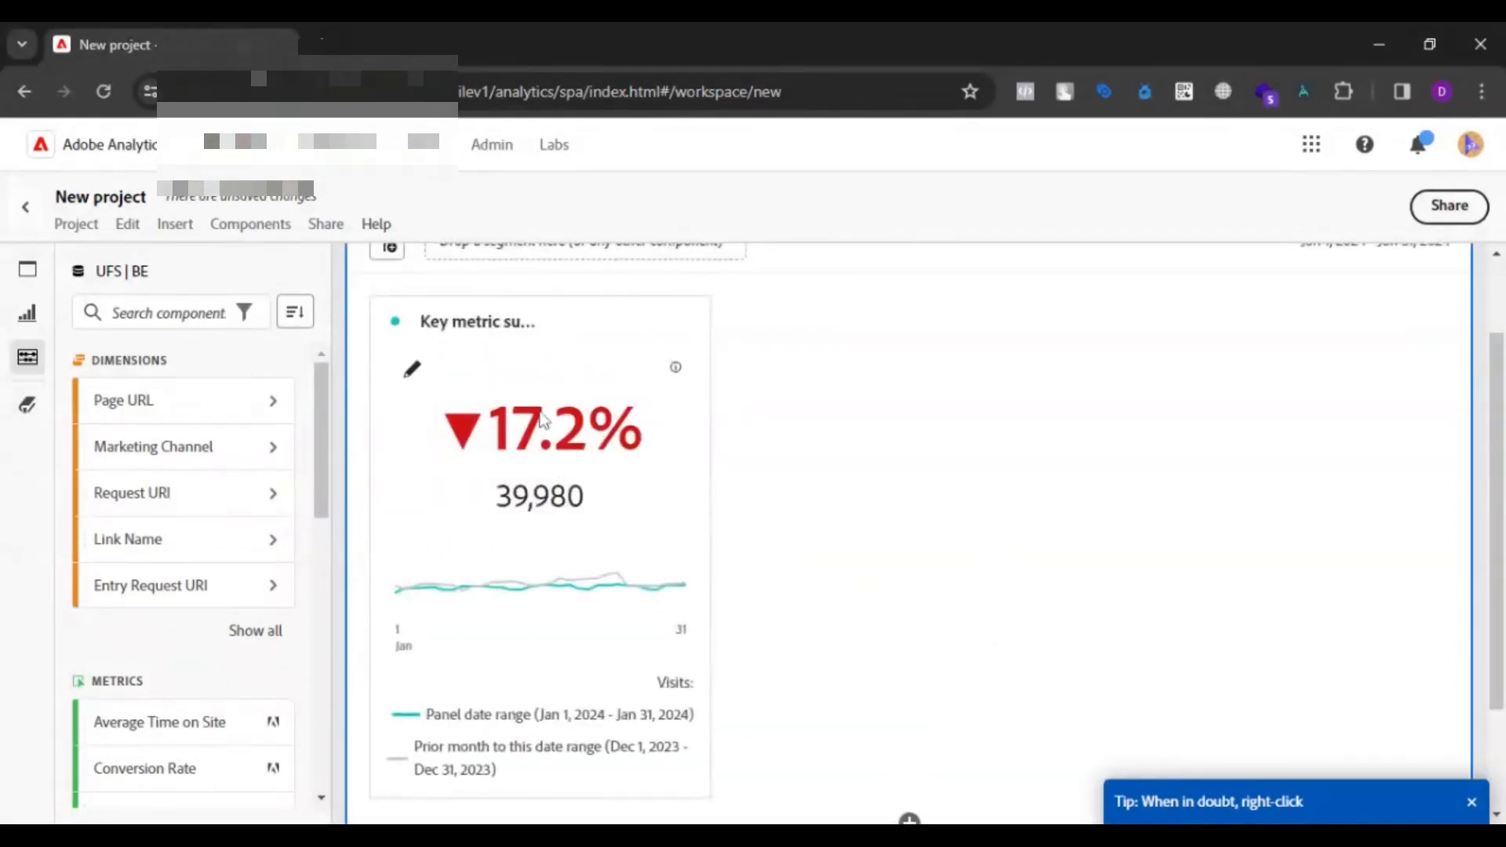
# Rename the key metric summary visualization as Visits.
pyautogui.click(510, 328)
pyautogui.write('V')
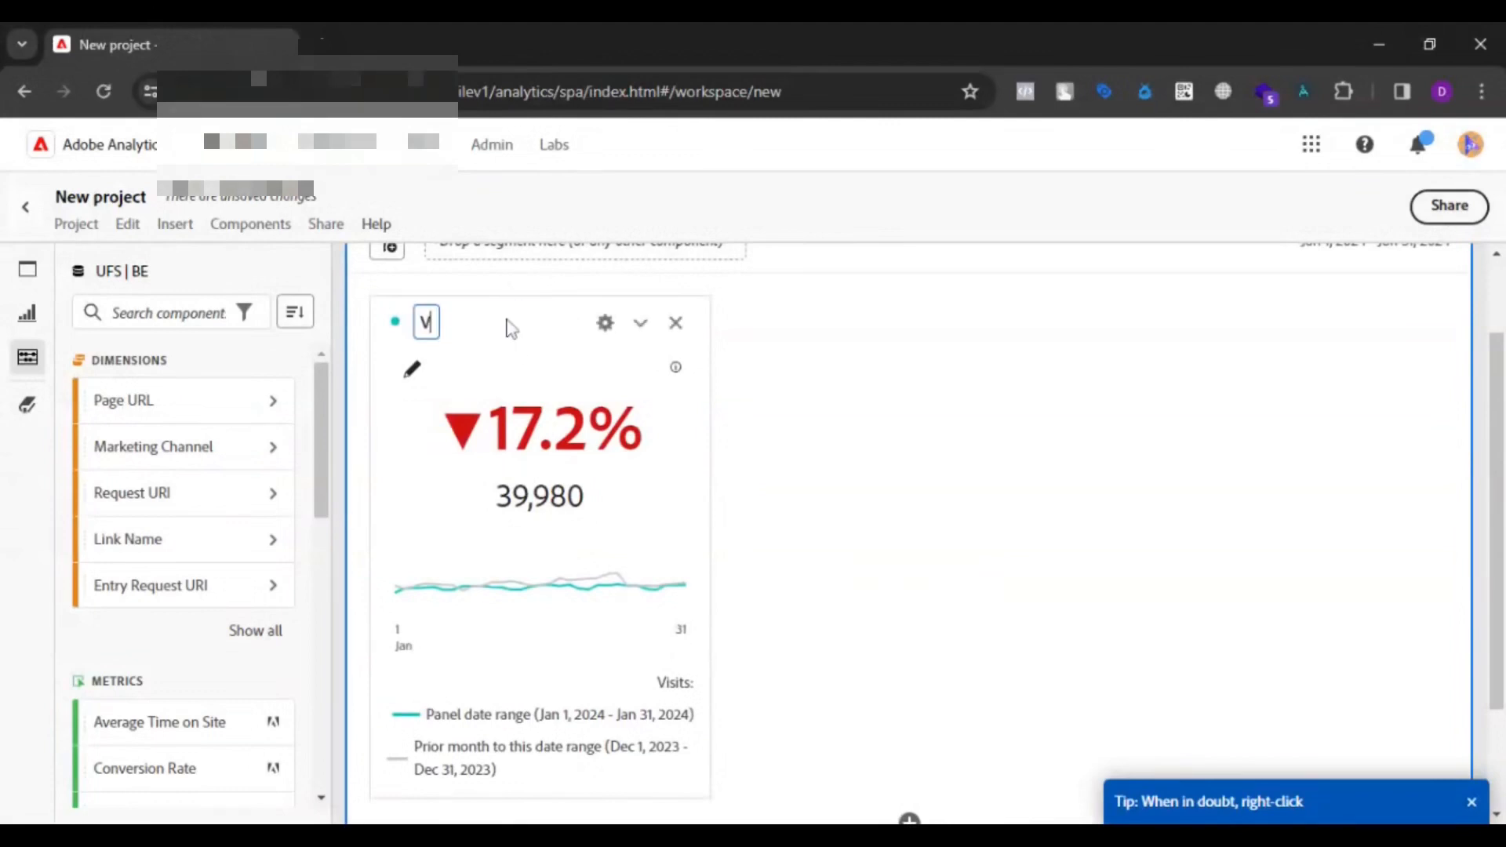
pyautogui.write('isits')
pyautogui.click(1042, 450)
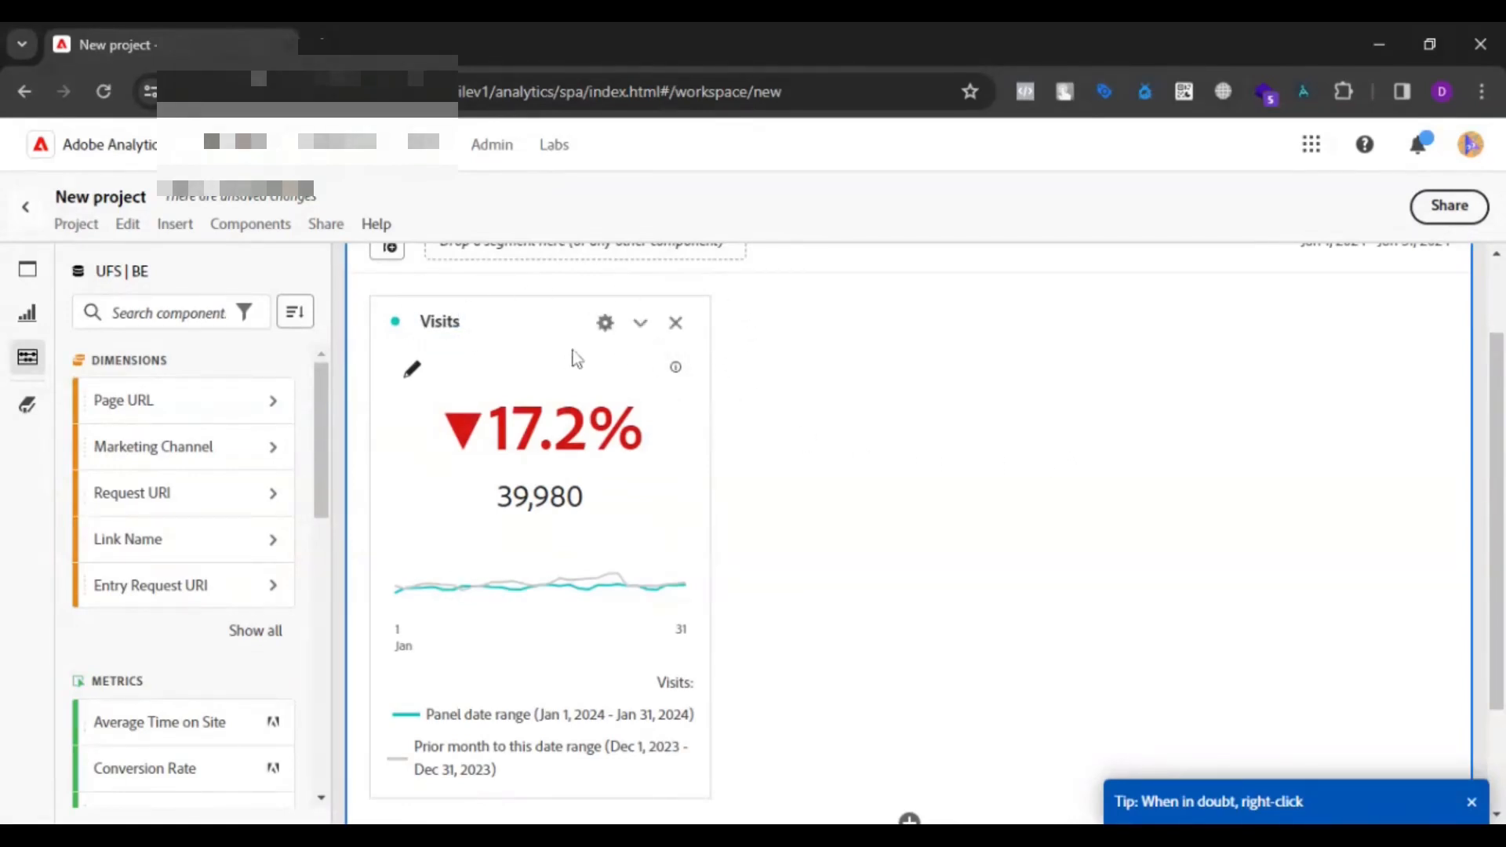
# Configure the Visits summary to emphasize the number value and hide its legend and annotations.
pyautogui.click(598, 328)
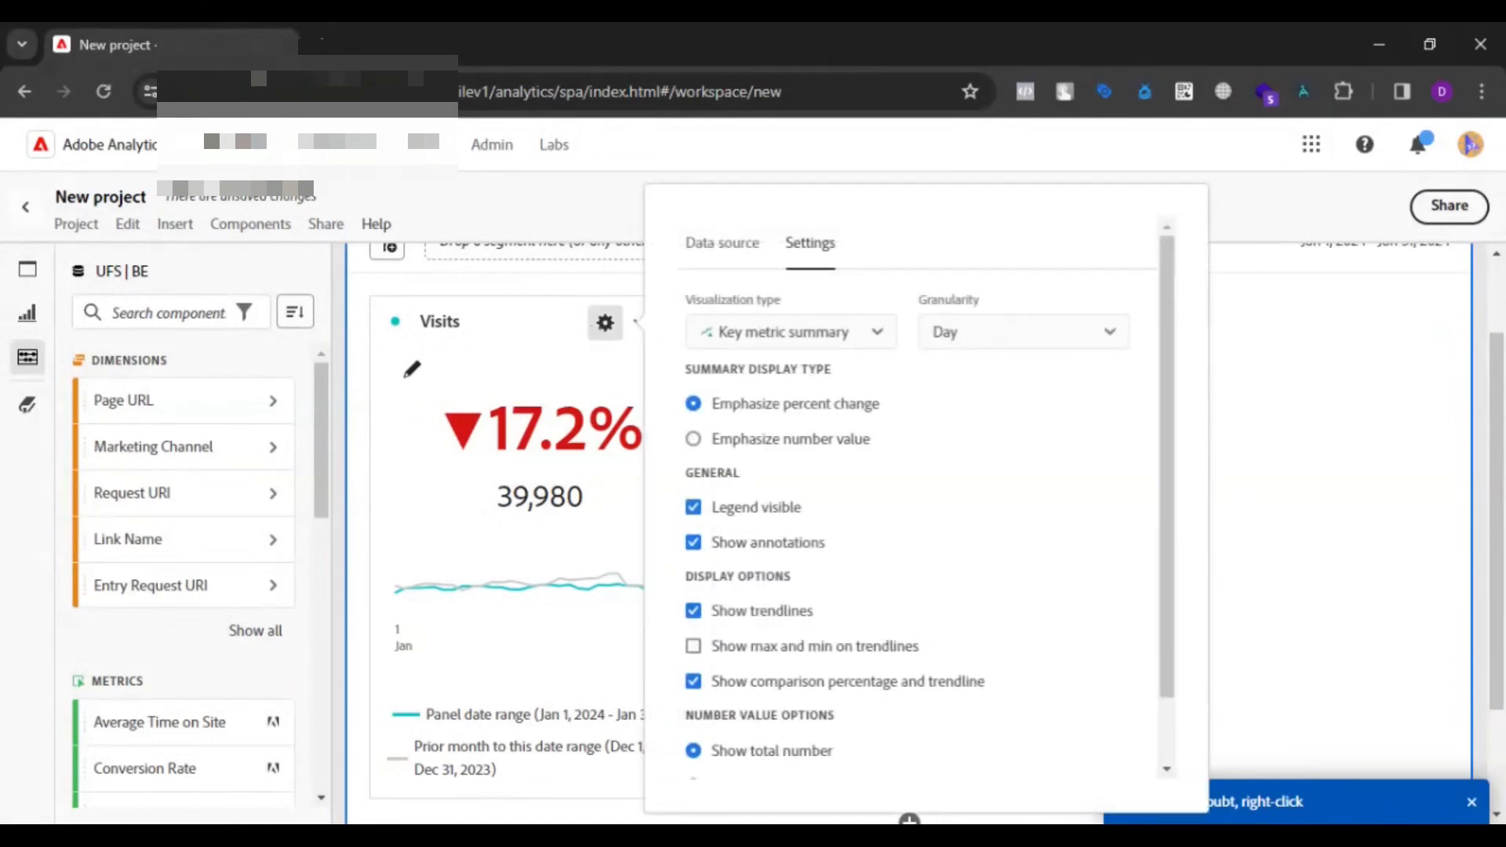
pyautogui.click(810, 453)
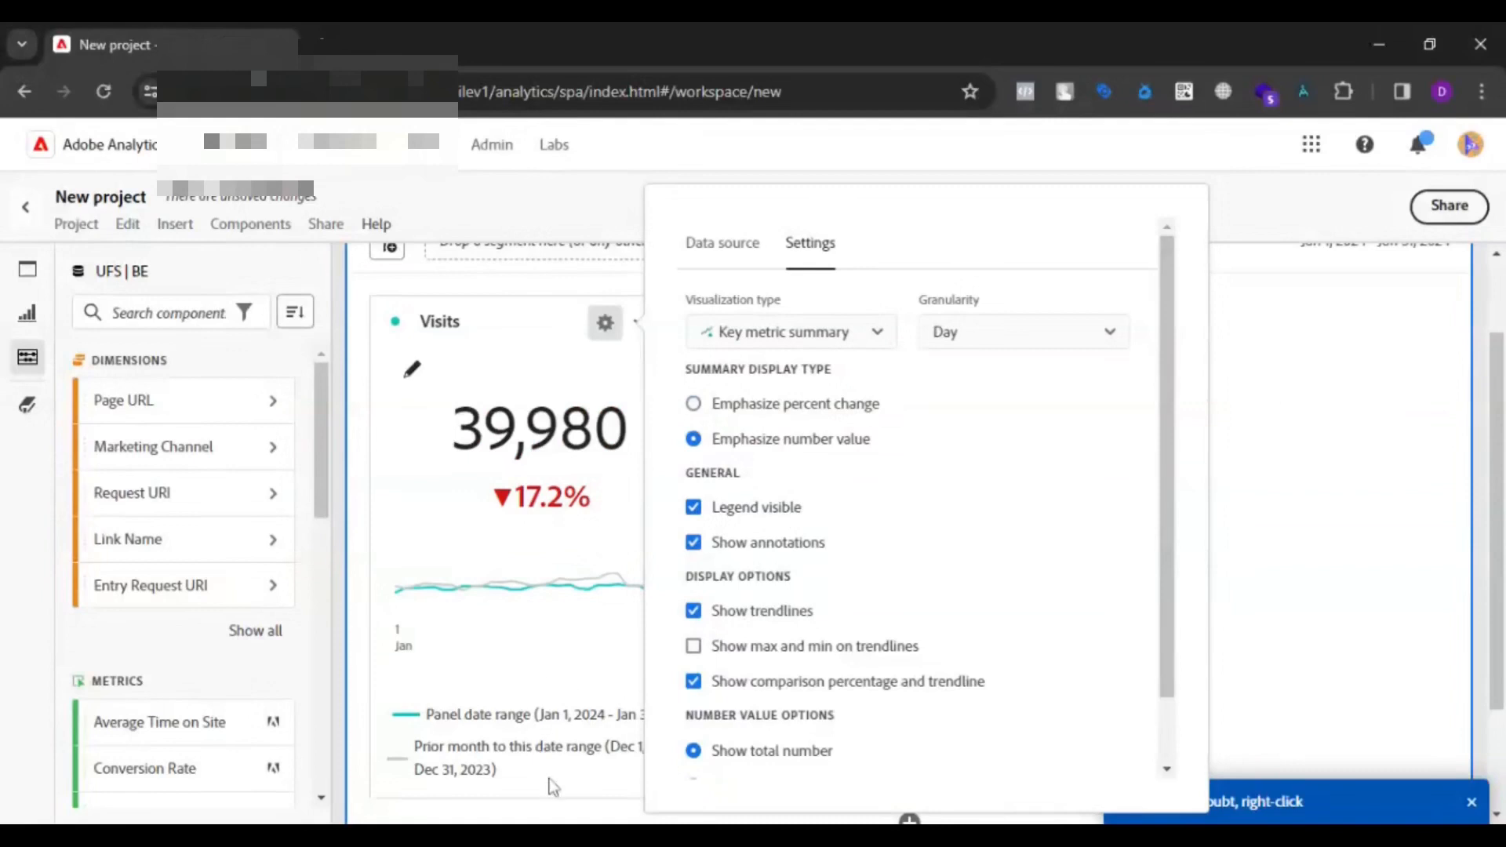
pyautogui.click(769, 509)
pyautogui.click(771, 553)
pyautogui.click(773, 624)
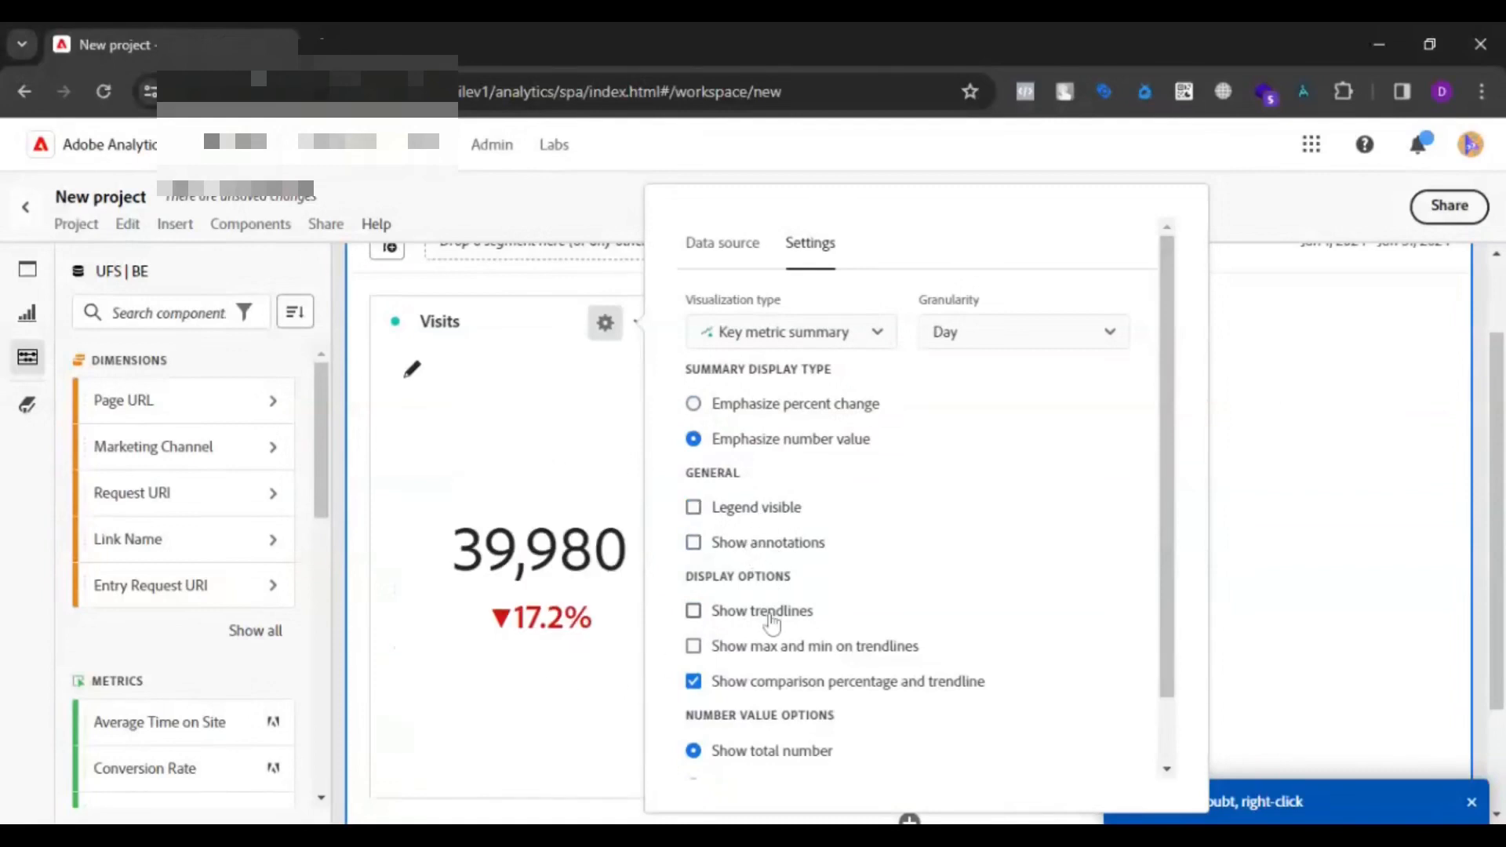
pyautogui.click(773, 623)
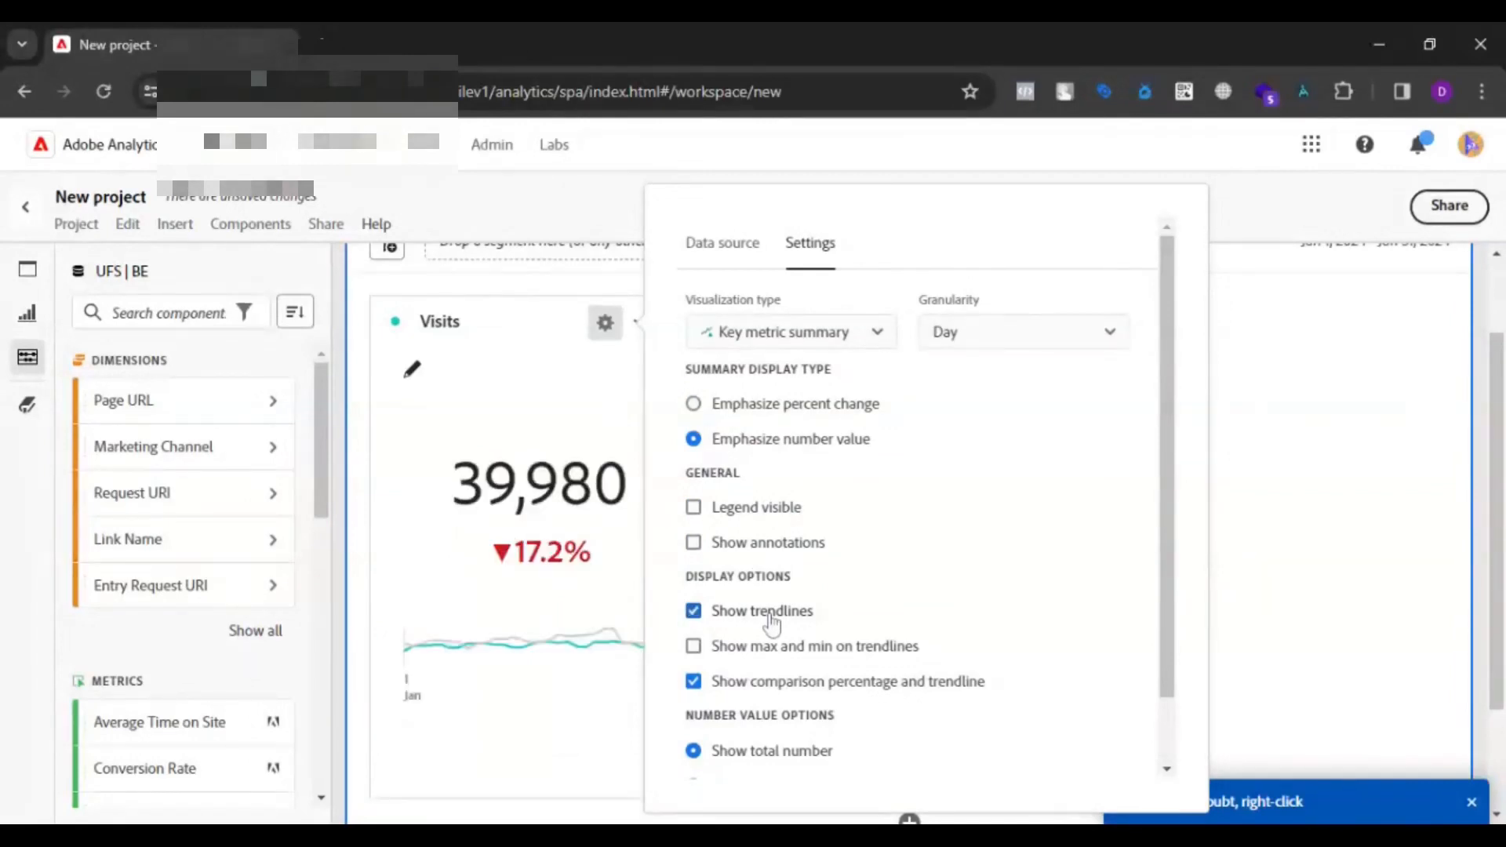
pyautogui.click(1310, 574)
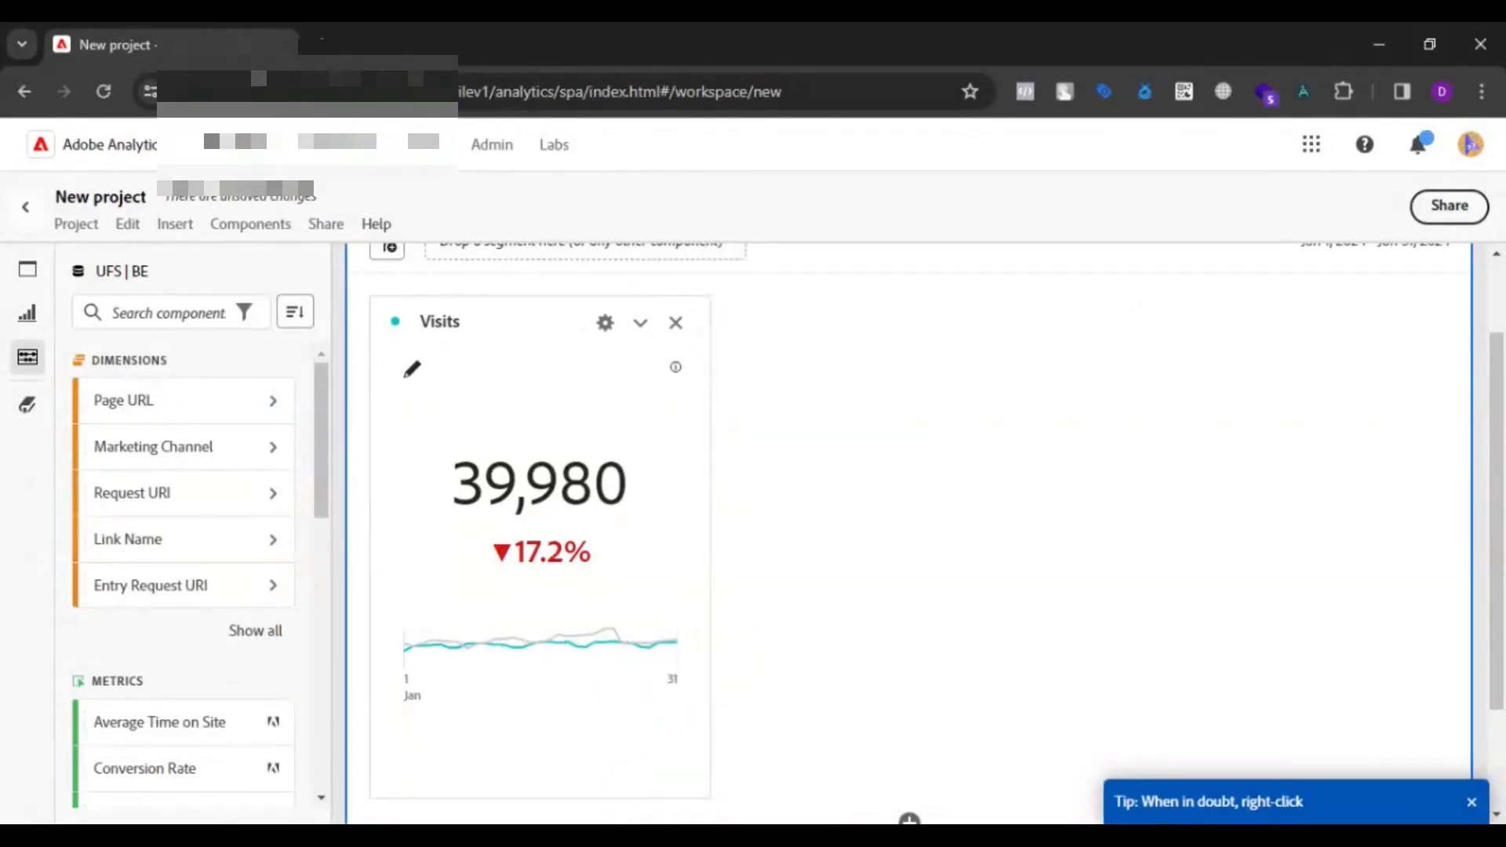
# Try out the Visits summary's width and place a second Key metric summary visualization beside it in the Freeform panel.
pyautogui.moveTo(711, 533); pyautogui.dragTo(806, 533)
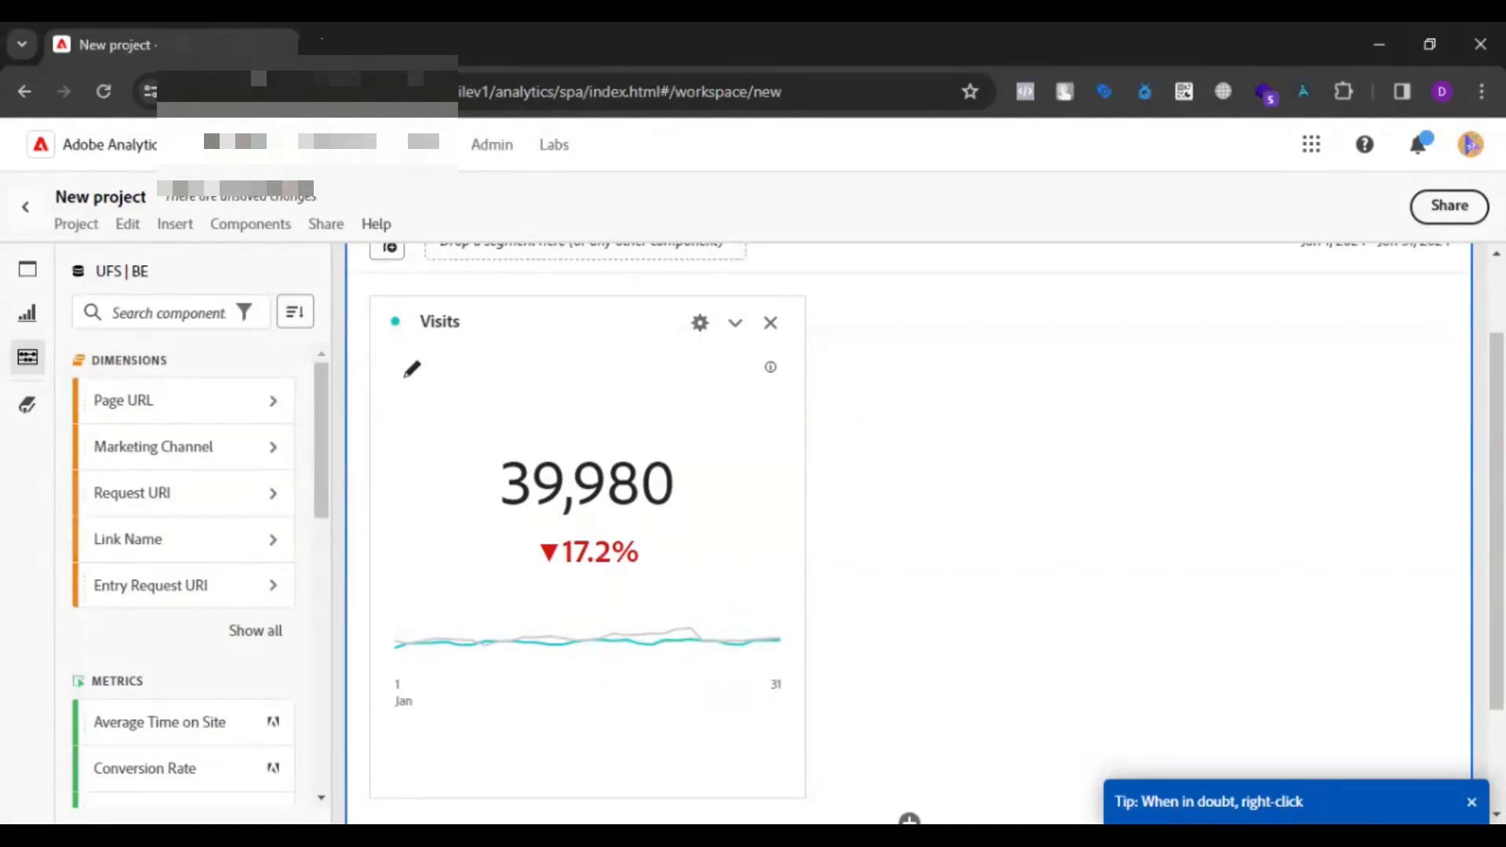
pyautogui.moveTo(804, 558); pyautogui.dragTo(713, 559)
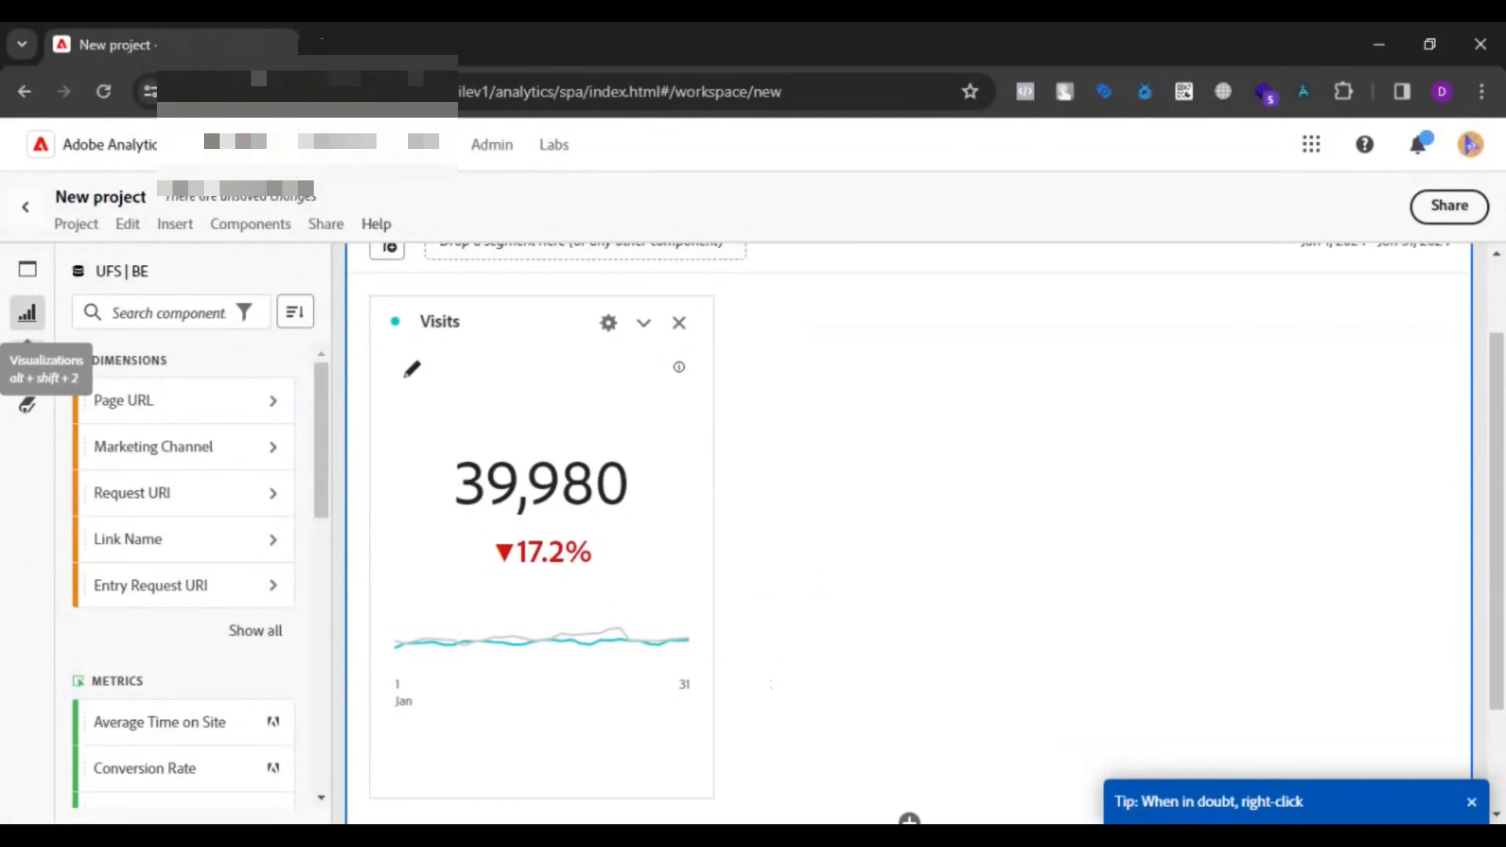
pyautogui.click(27, 313)
pyautogui.scroll(-3, 182, 671)
pyautogui.scroll(-3, 182, 671)
pyautogui.moveTo(101, 423); pyautogui.dragTo(882, 392)
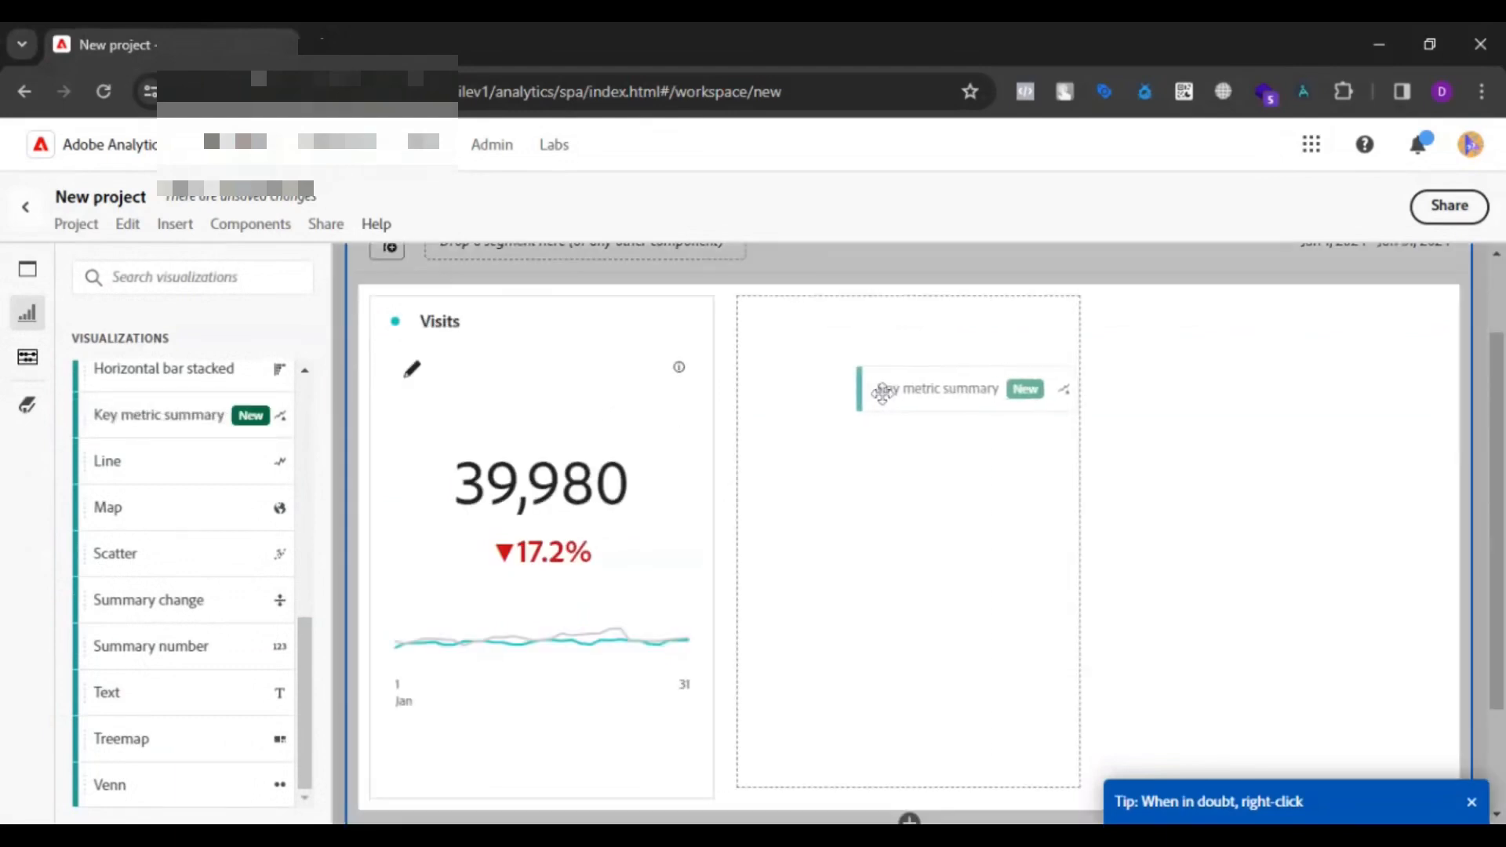
# Build the second key metric summary beside Visits with the New Users metric, keeping the panel date range and prior-month comparison.
pyautogui.moveTo(861, 387); pyautogui.dragTo(875, 600)
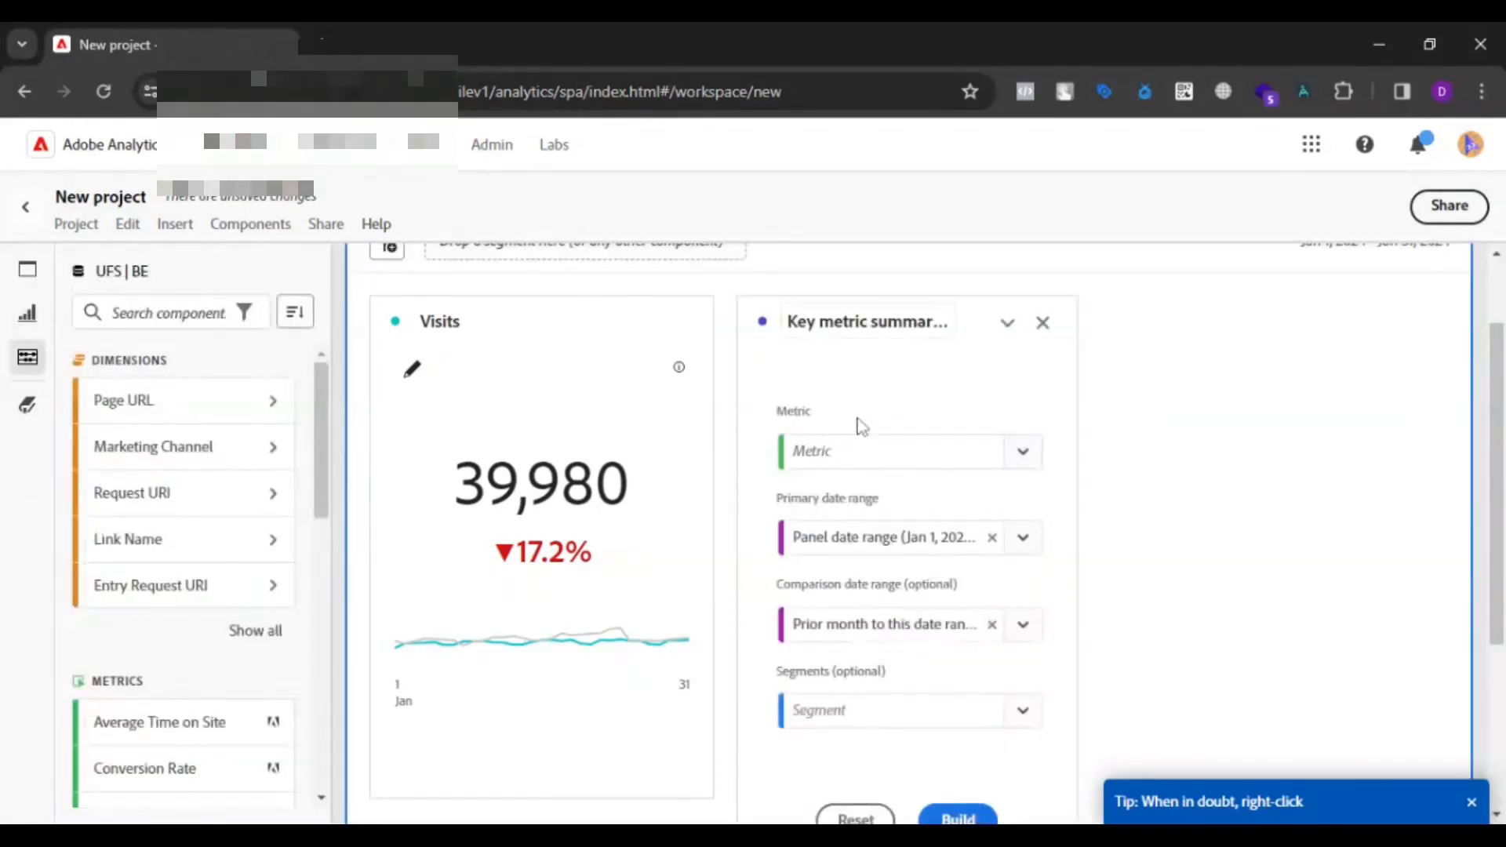
pyautogui.click(793, 451)
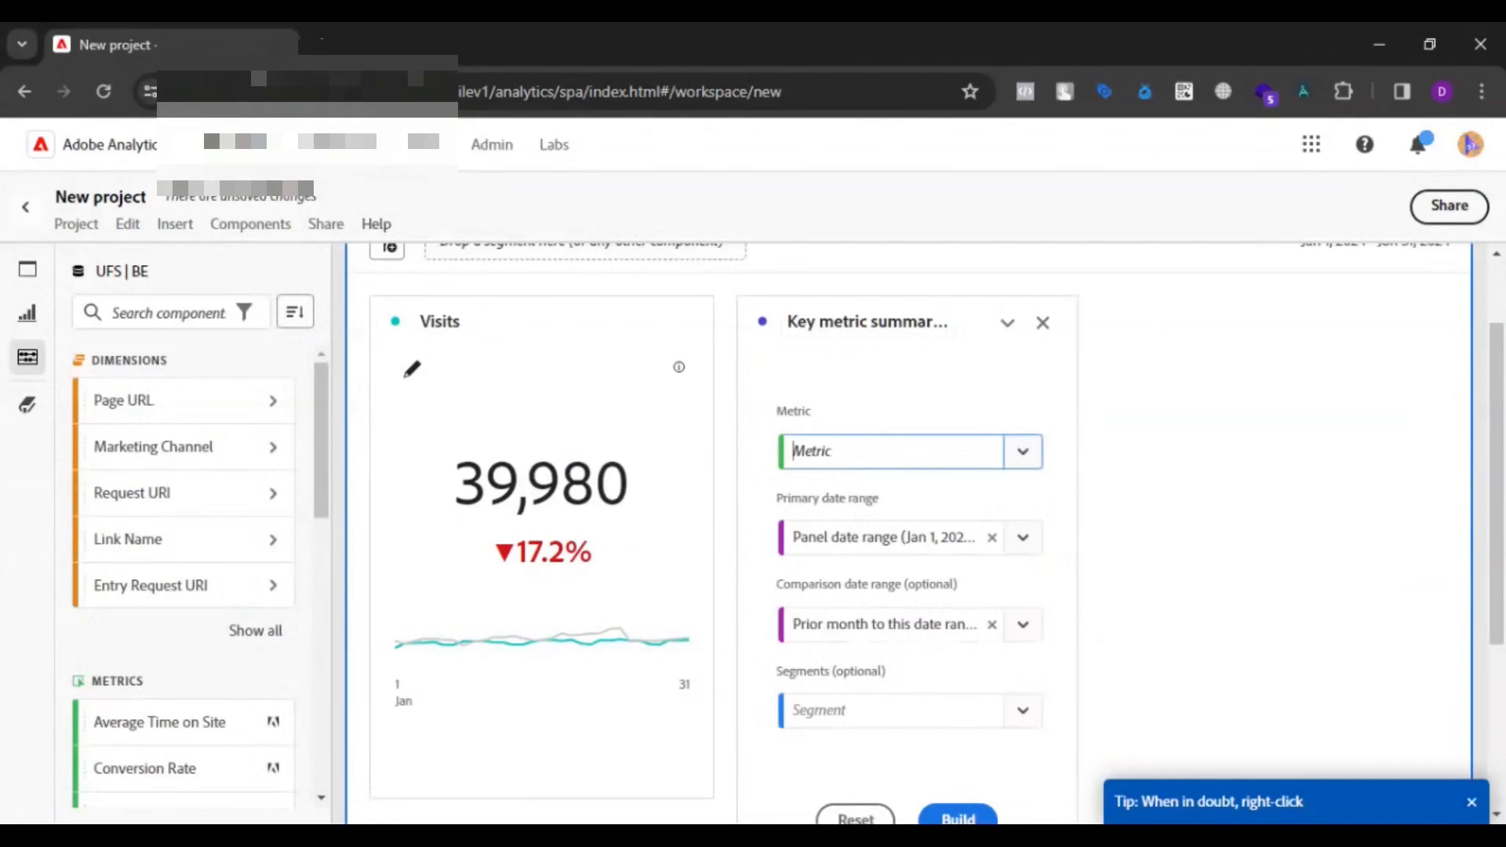
pyautogui.write('New use')
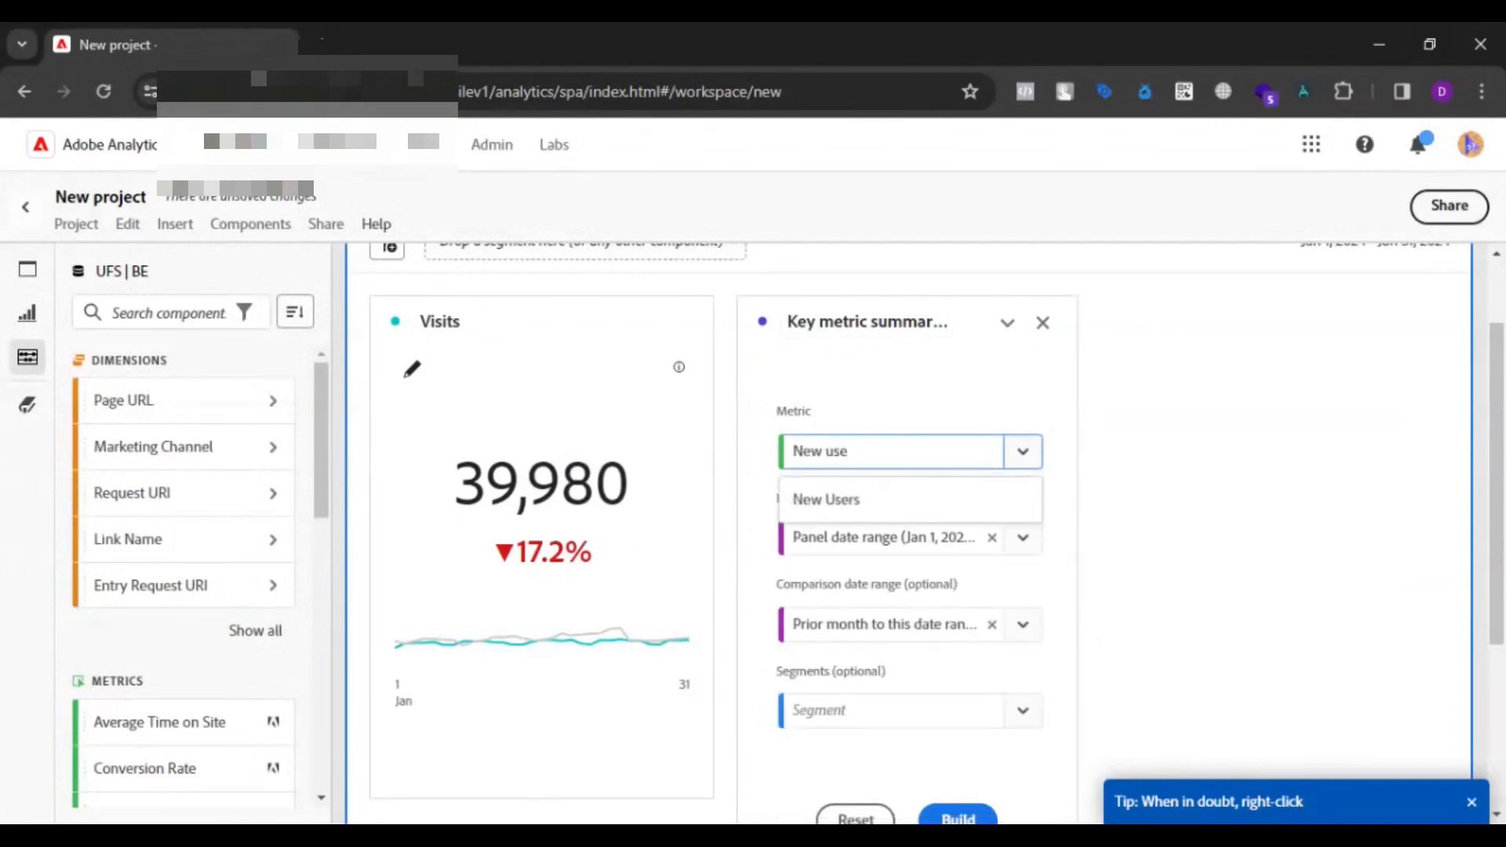
pyautogui.click(880, 501)
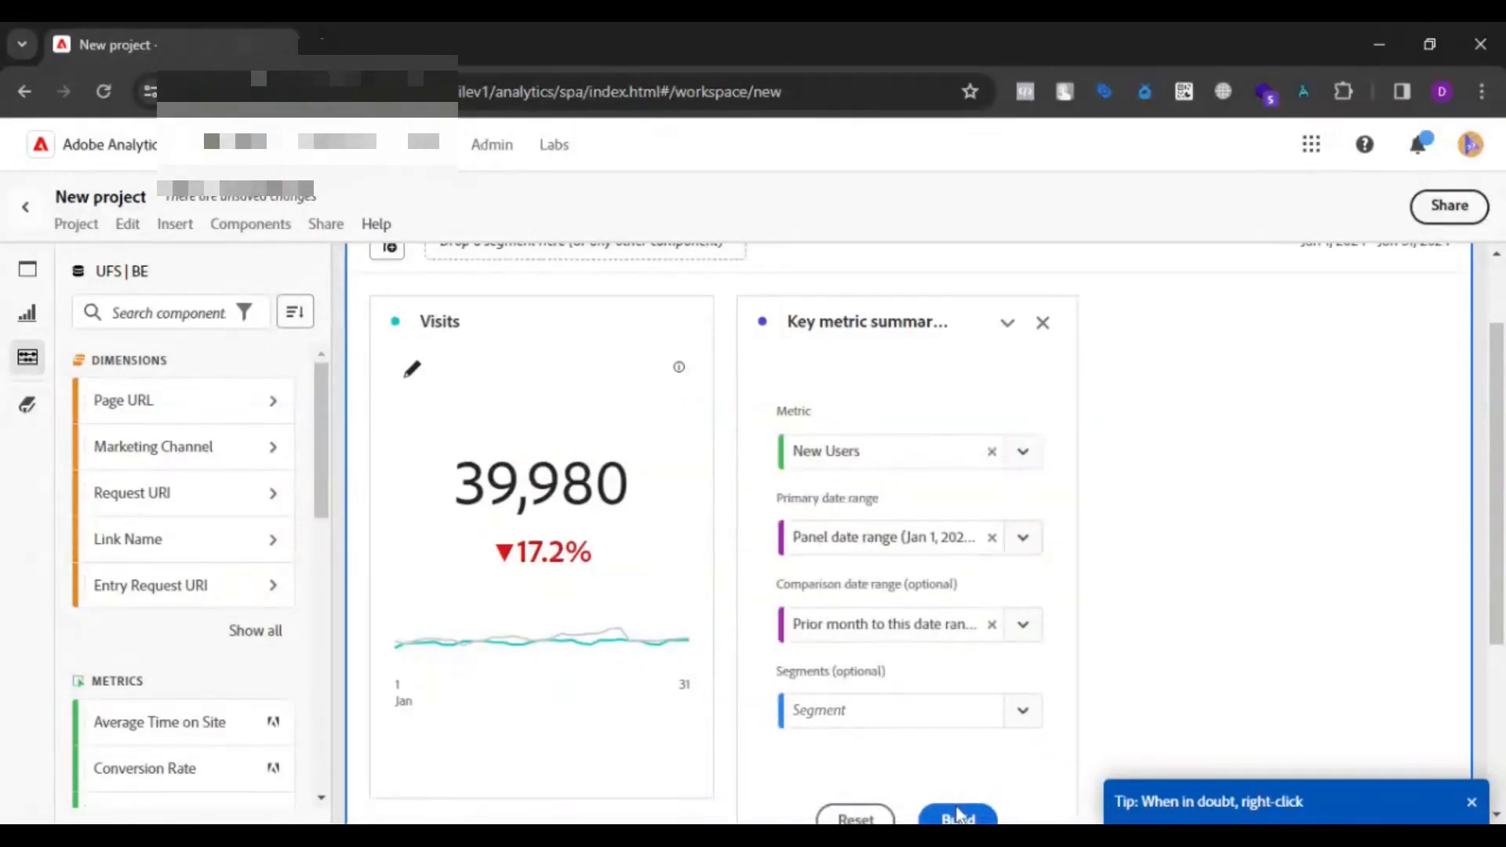
pyautogui.scroll(-1, 958, 811)
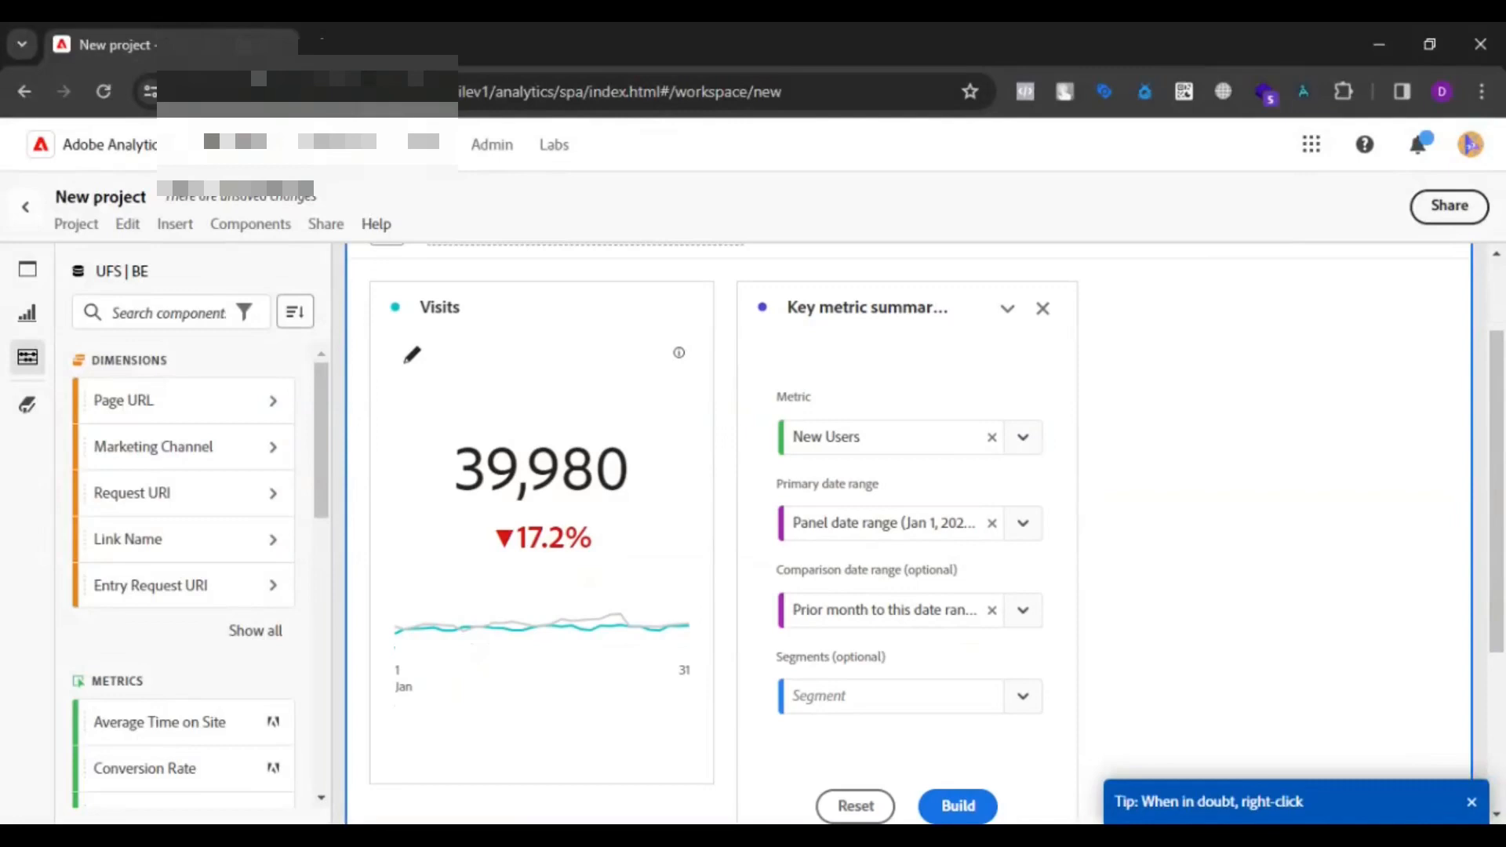
pyautogui.click(949, 808)
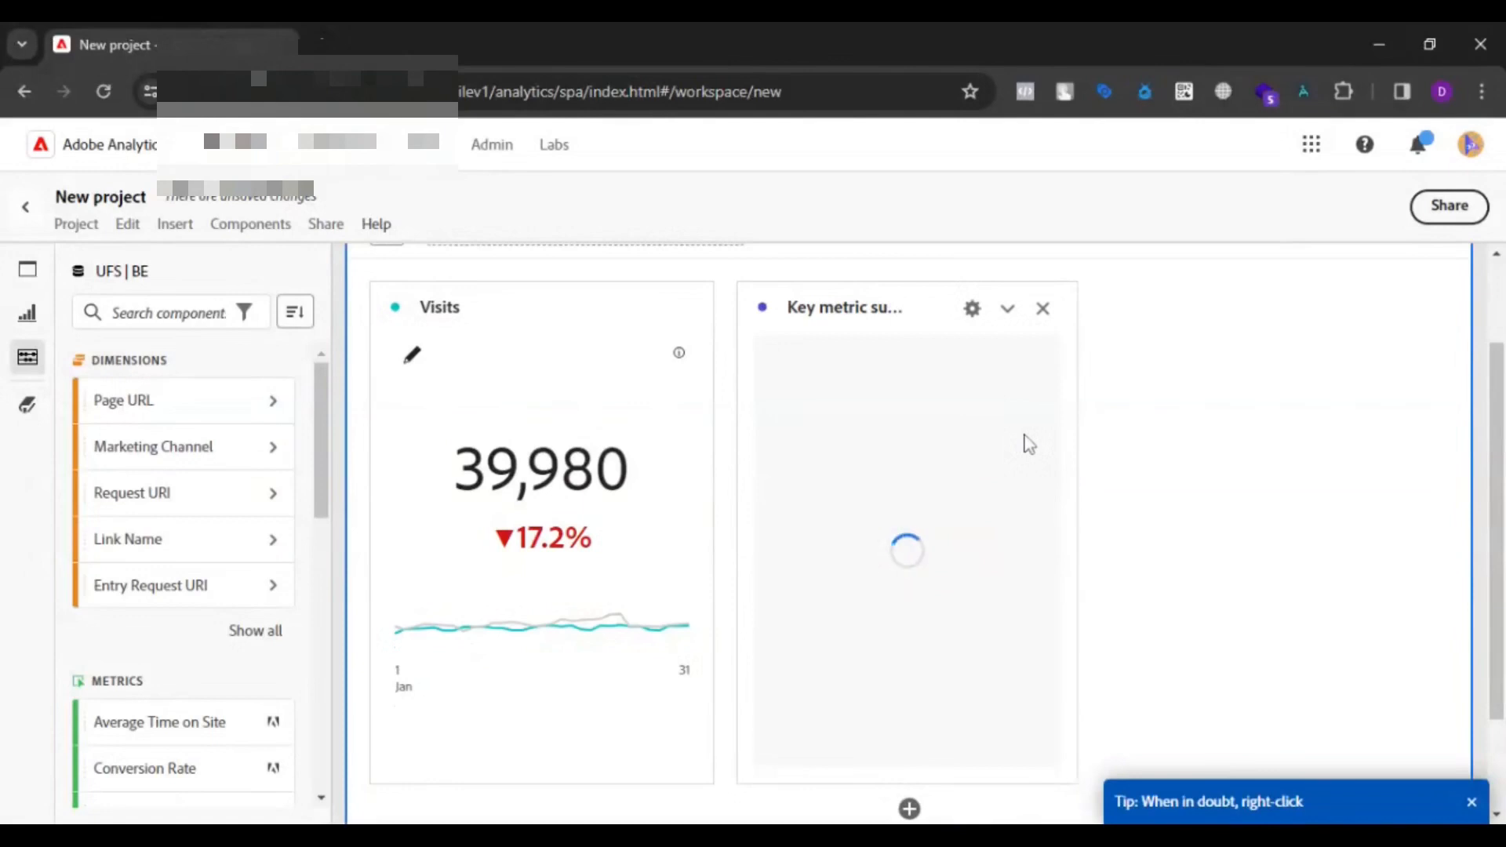
# Rename the second key metric summary visualization as New users.
pyautogui.click(823, 317)
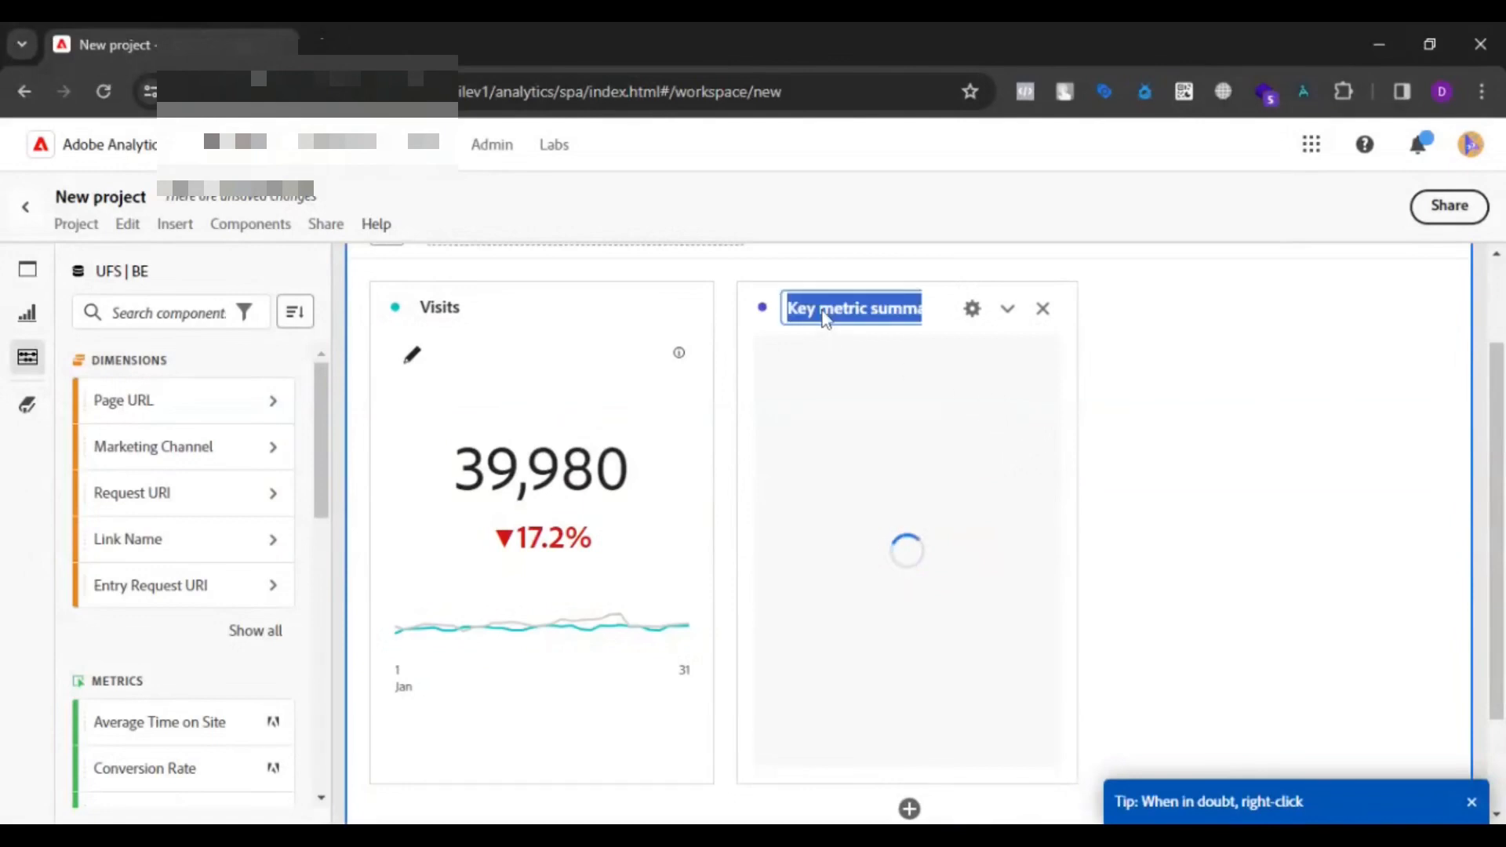
pyautogui.write('N')
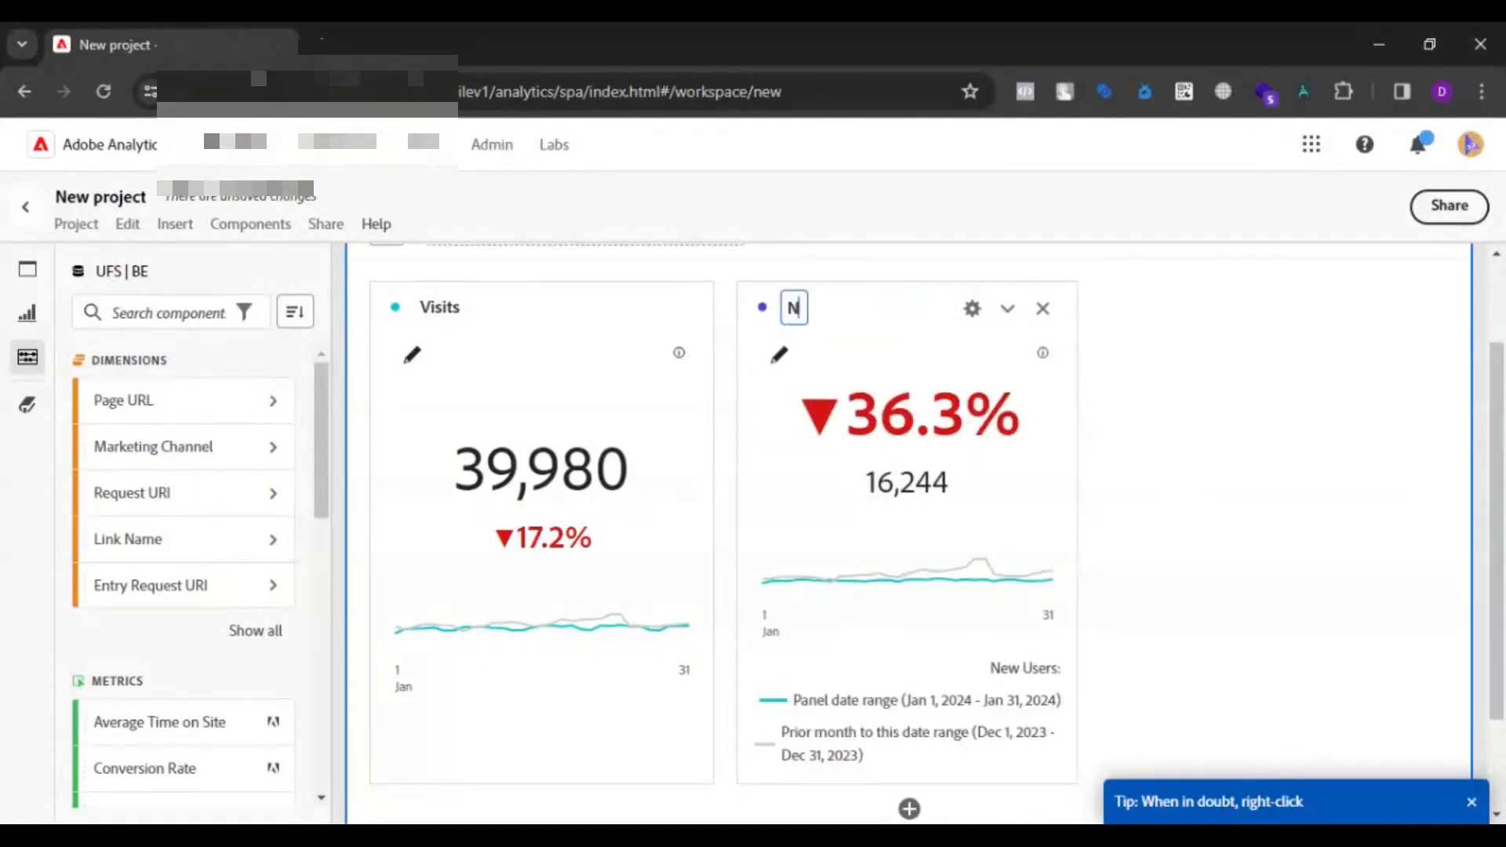
pyautogui.write('ew users')
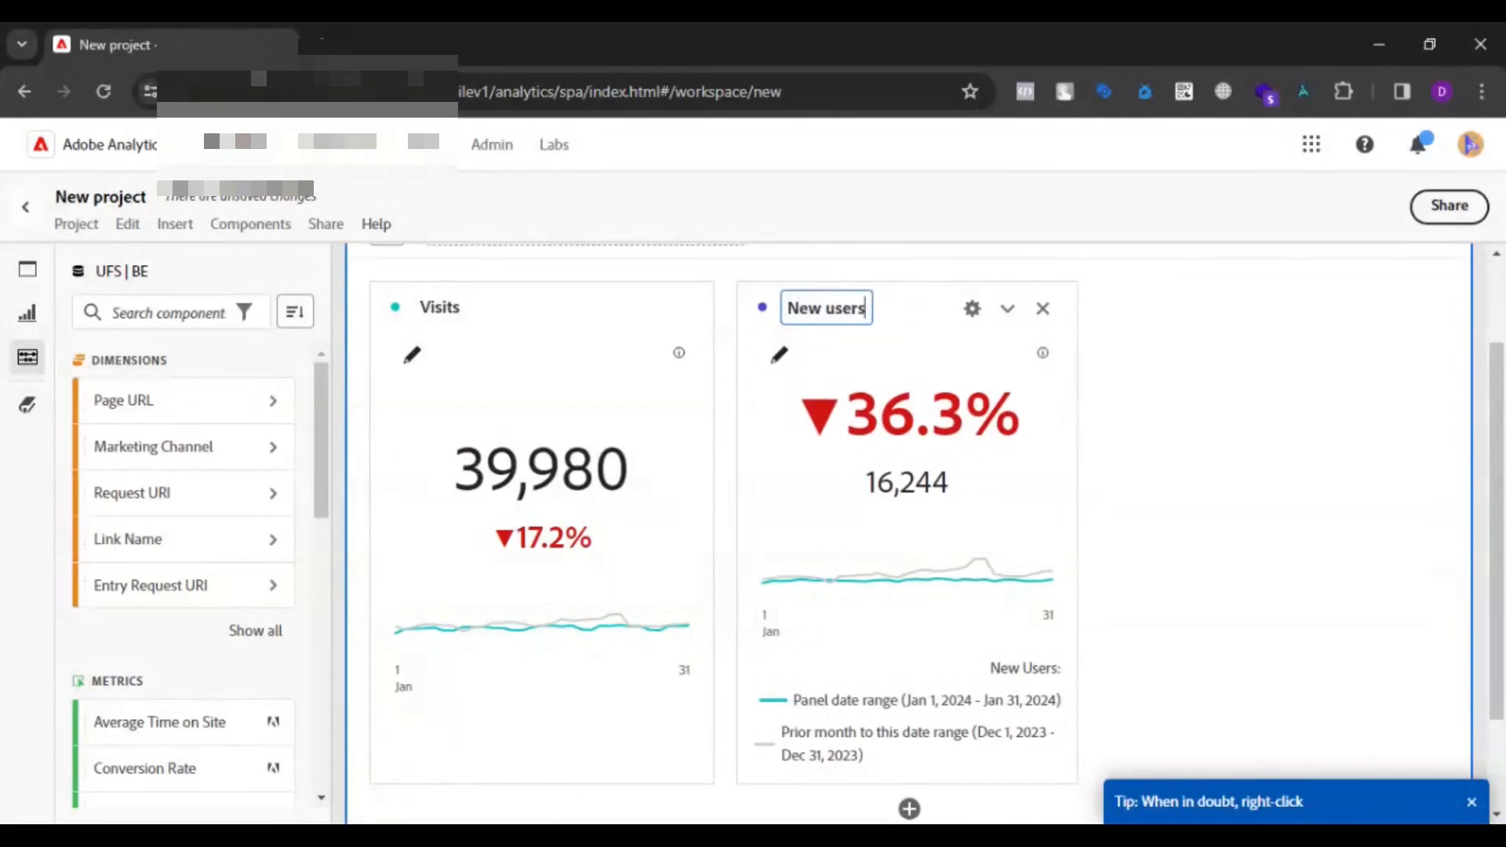
# Configure the New users summary to emphasize the number value and hide its legend and annotations.
pyautogui.click(973, 310)
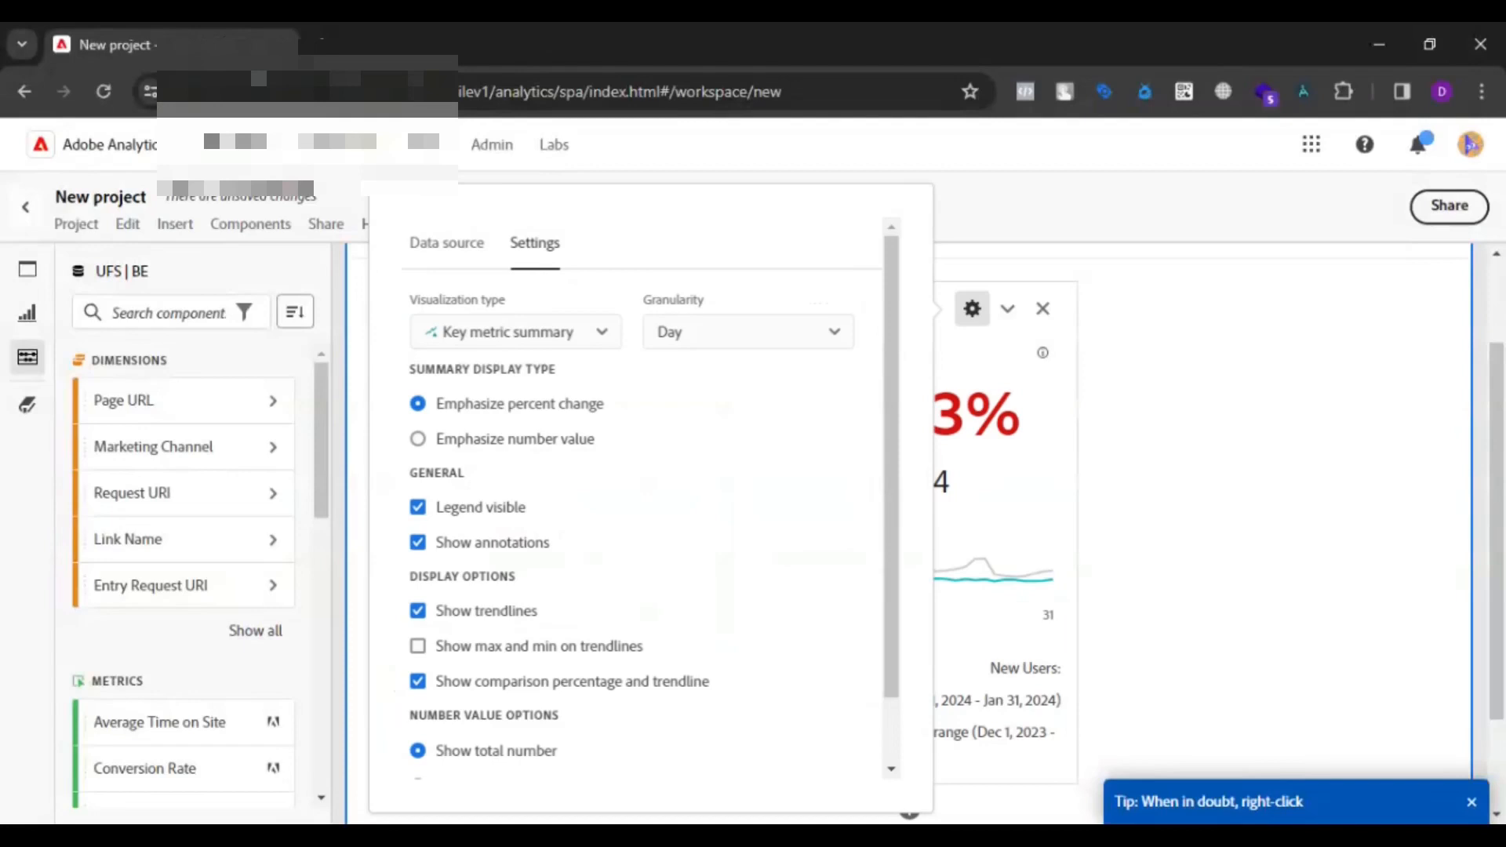
pyautogui.click(417, 438)
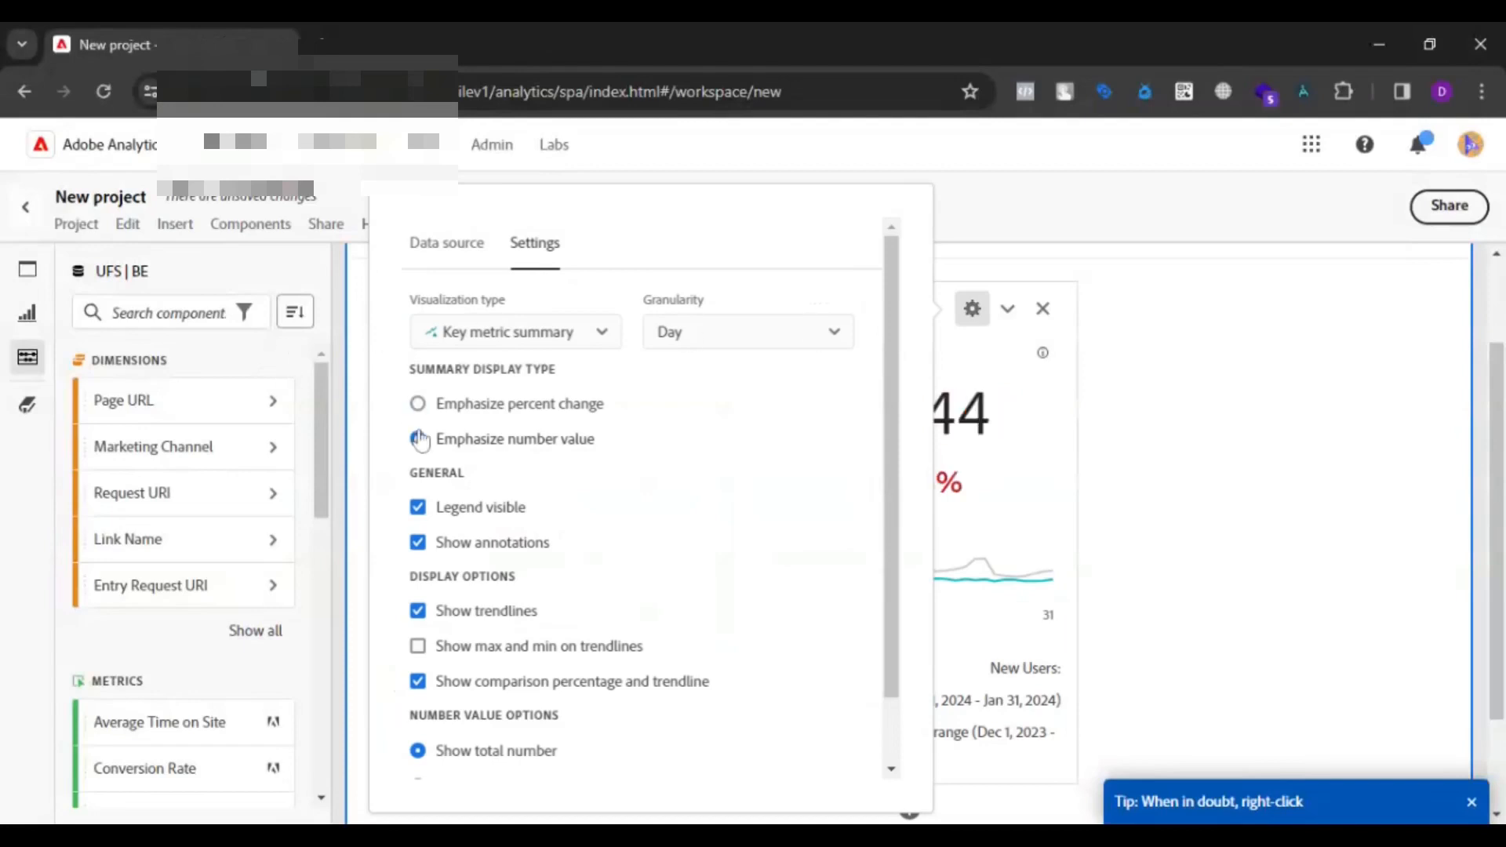
pyautogui.click(418, 507)
pyautogui.click(418, 542)
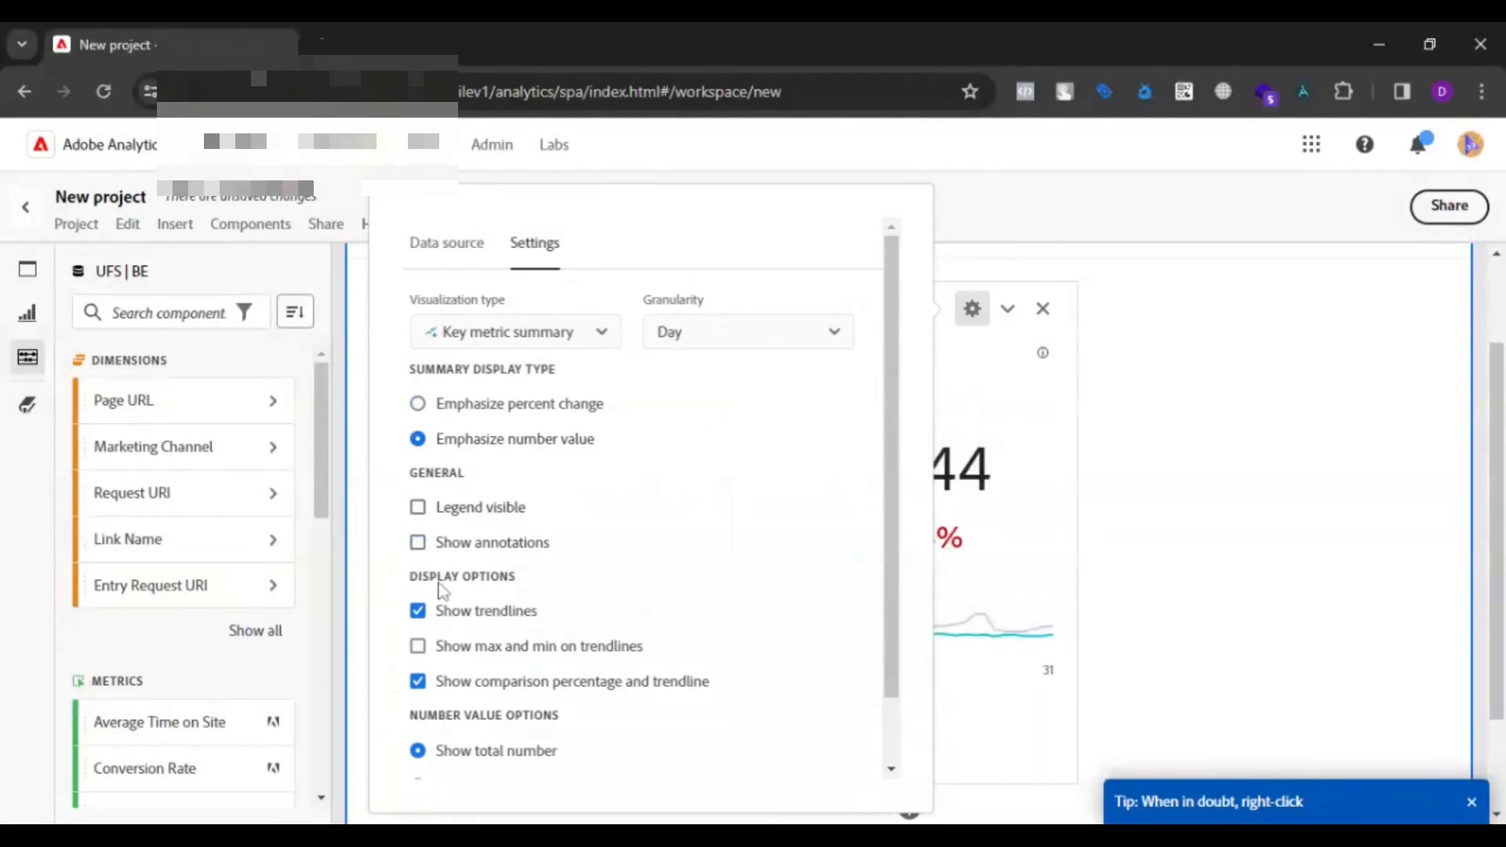
pyautogui.scroll(-2, 881, 667)
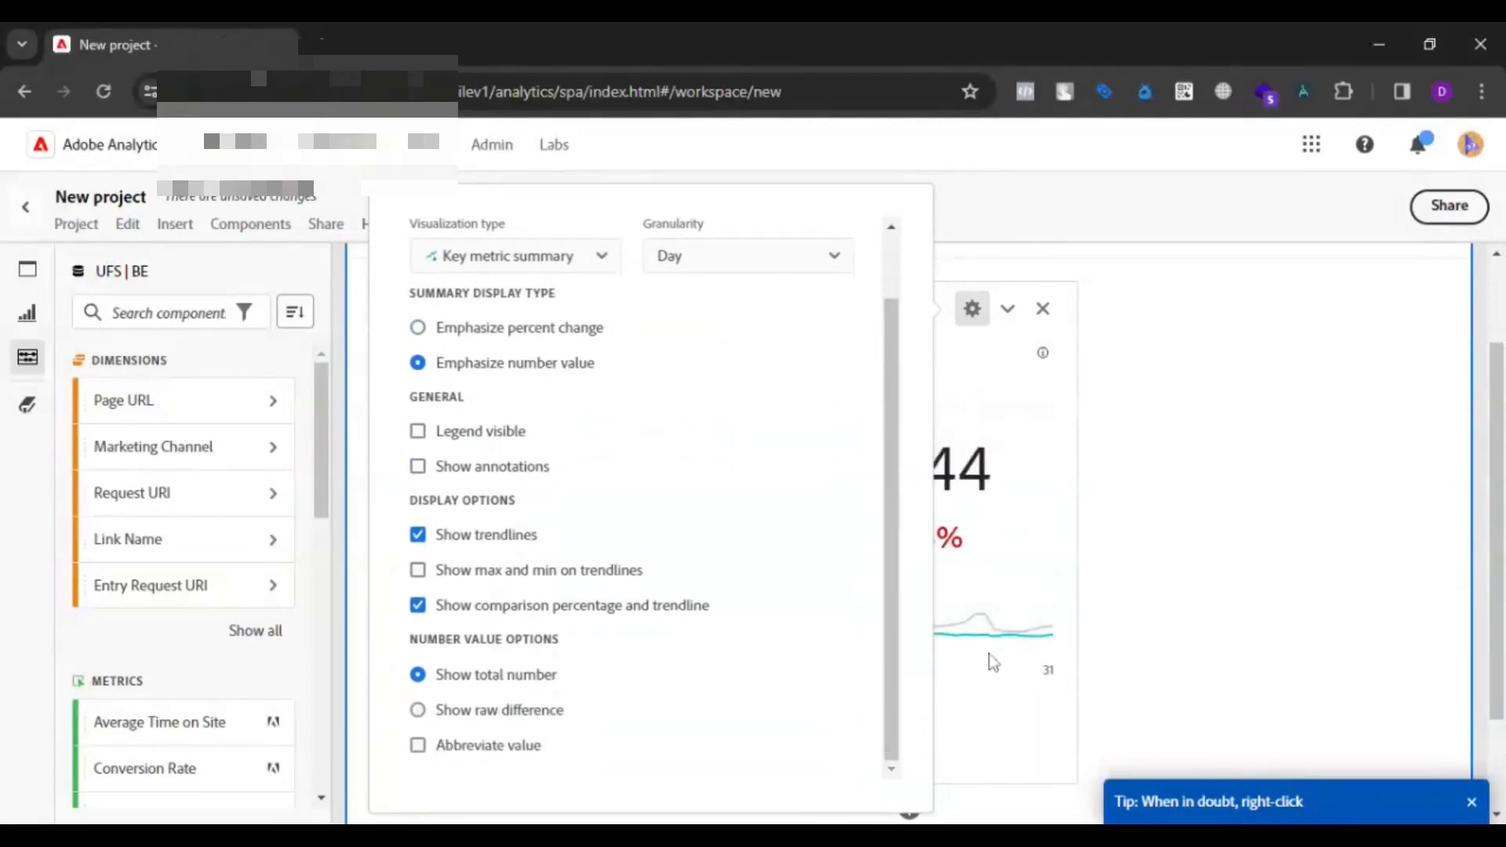
pyautogui.click(1266, 594)
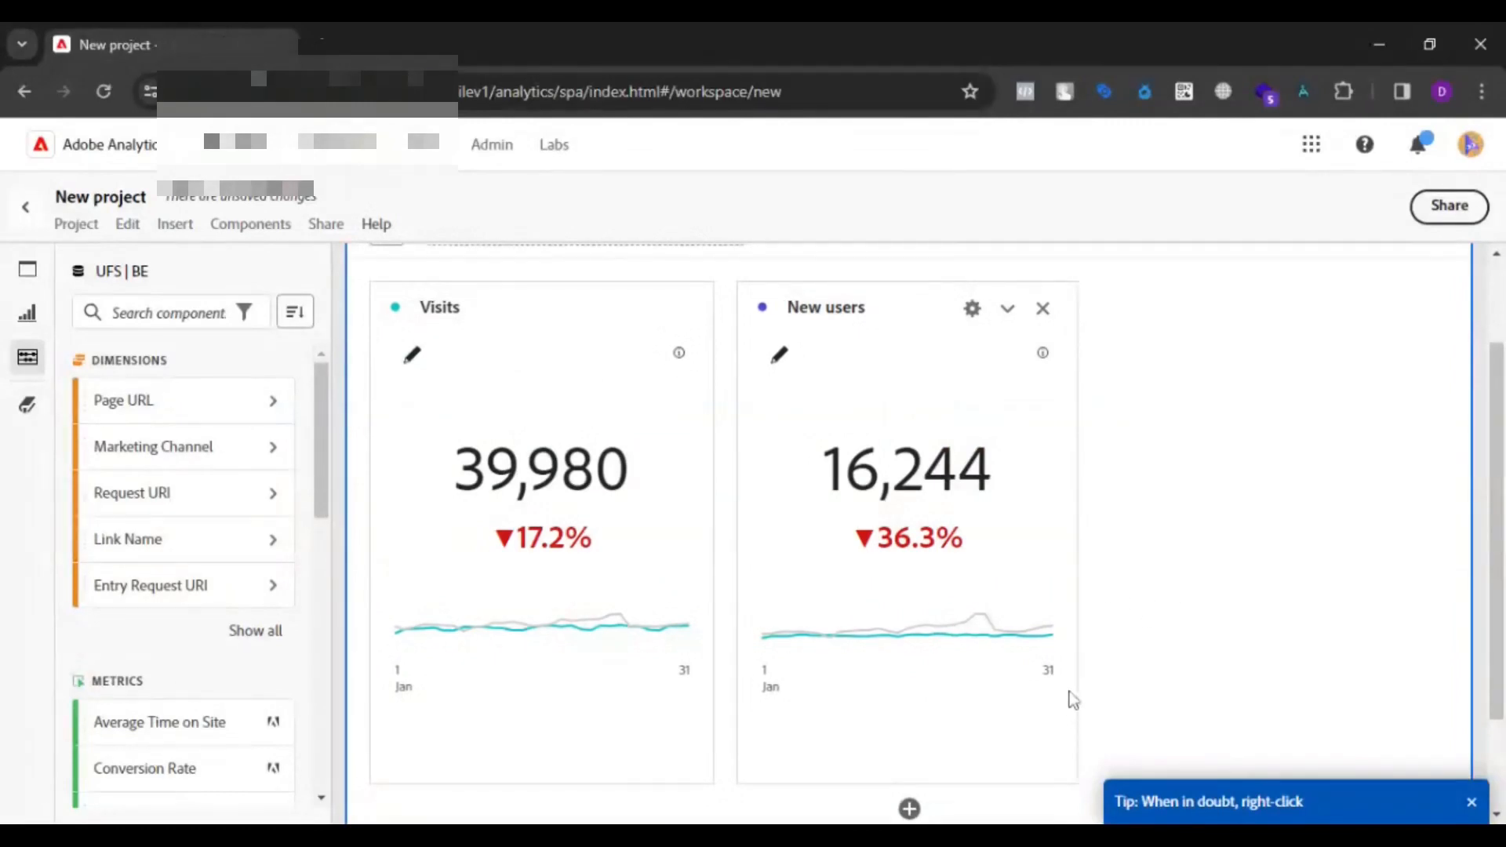
# Place a third Key metric summary visualization beside New users in the Freeform panel.
pyautogui.scroll(-1, 1069, 701)
pyautogui.scroll(3, 1073, 700)
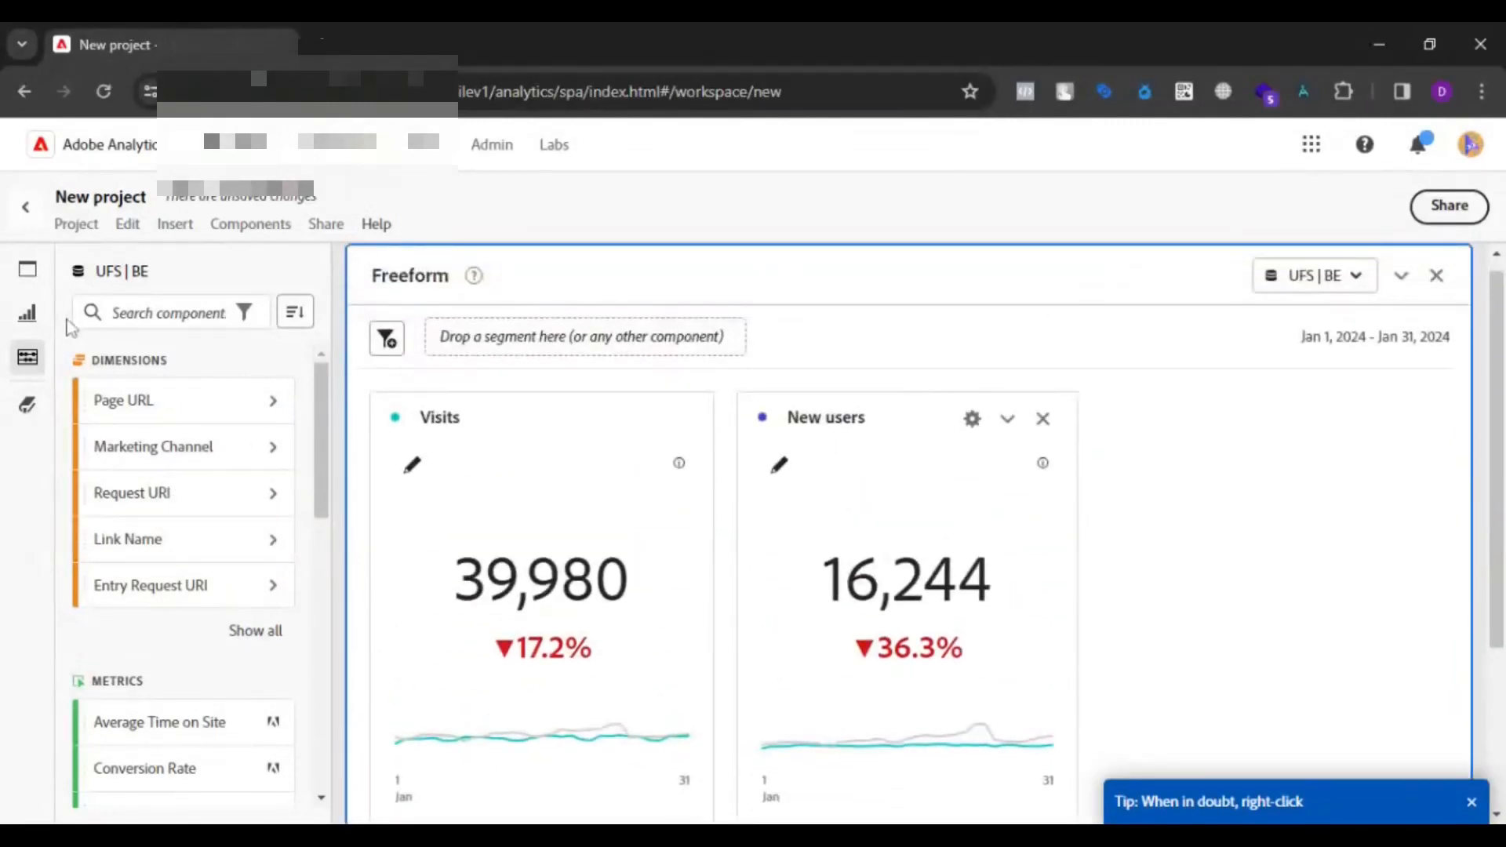
pyautogui.click(29, 330)
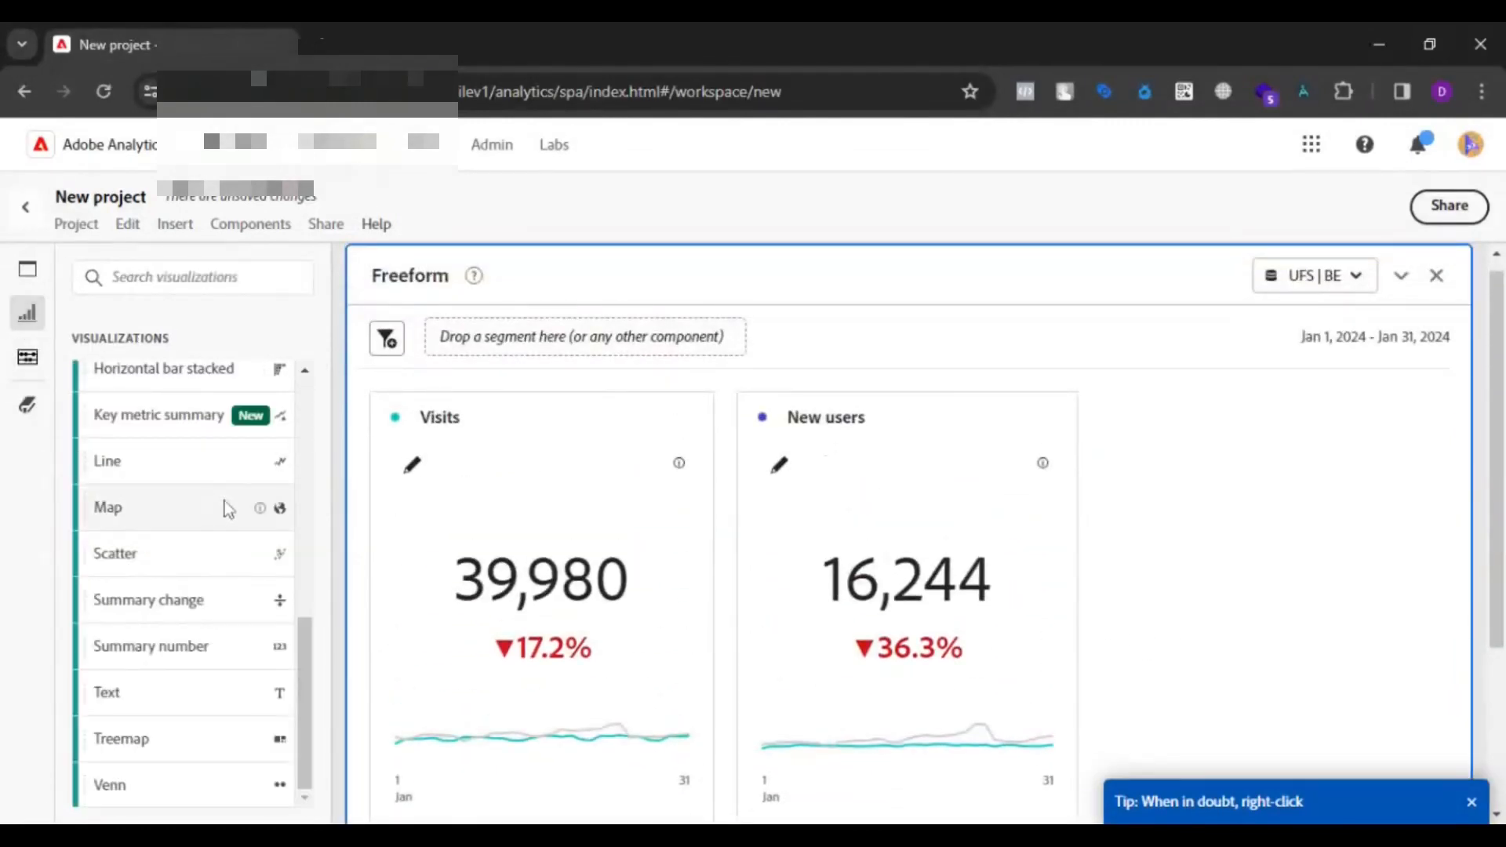
pyautogui.moveTo(165, 430); pyautogui.dragTo(1253, 504)
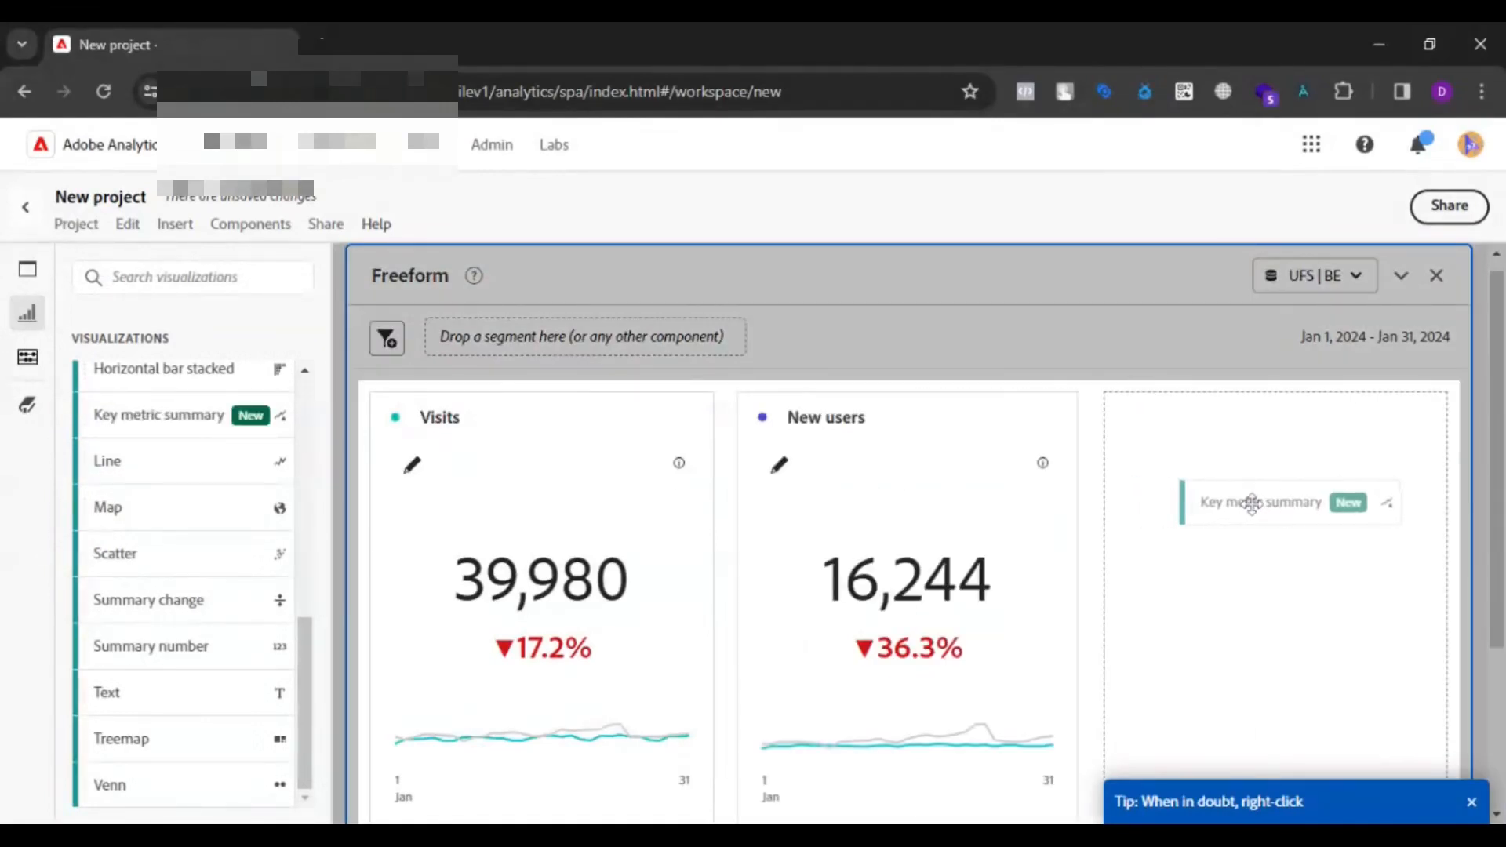
pyautogui.moveTo(1253, 505); pyautogui.dragTo(1252, 506)
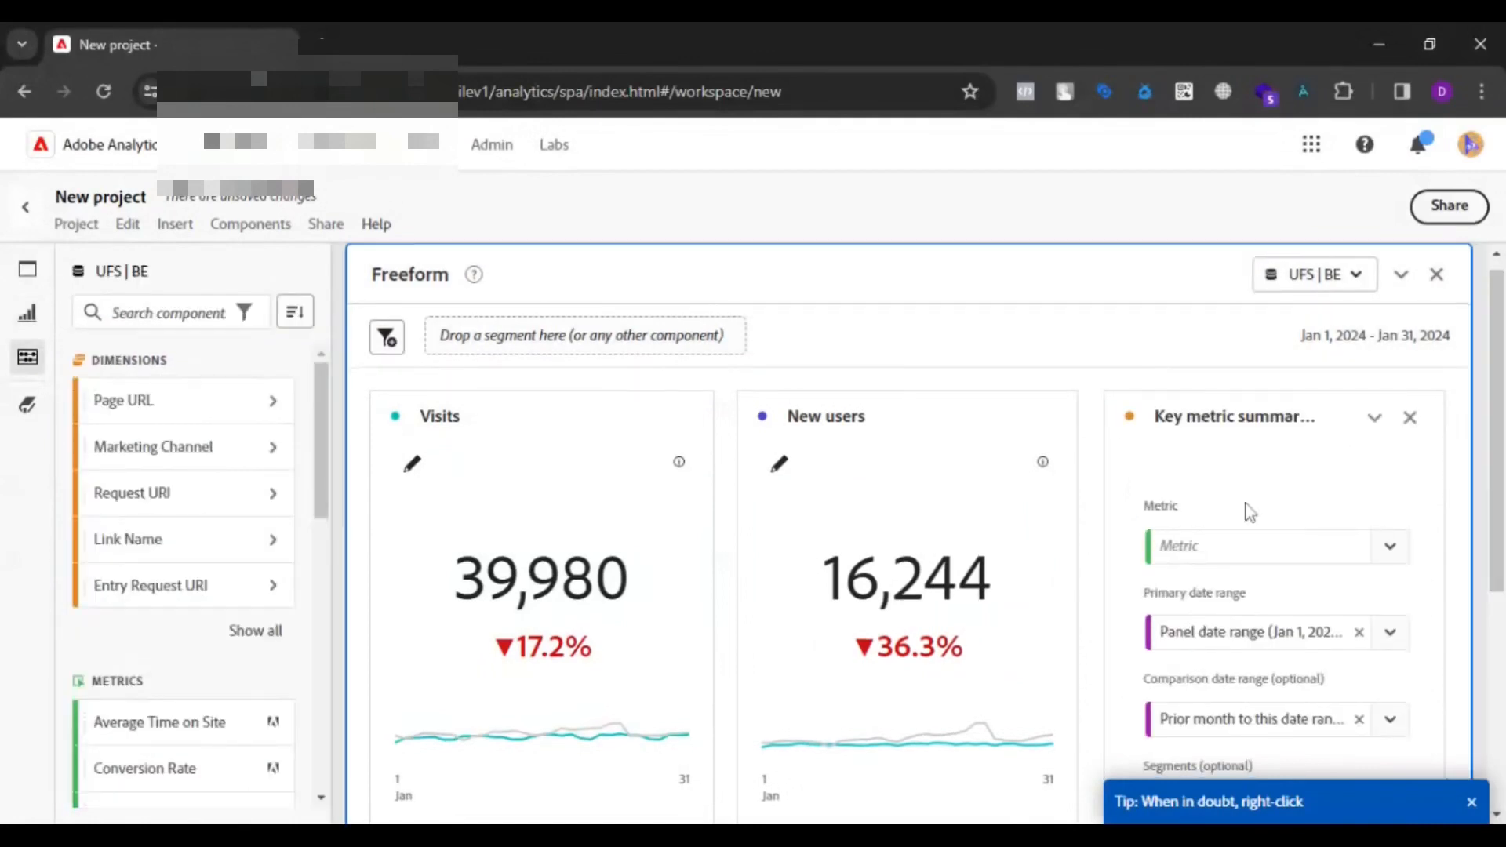
# Build the third key metric summary with the Orders metric, keeping the panel date range and prior-month comparison.
pyautogui.scroll(-3, 1223, 470)
pyautogui.click(1161, 325)
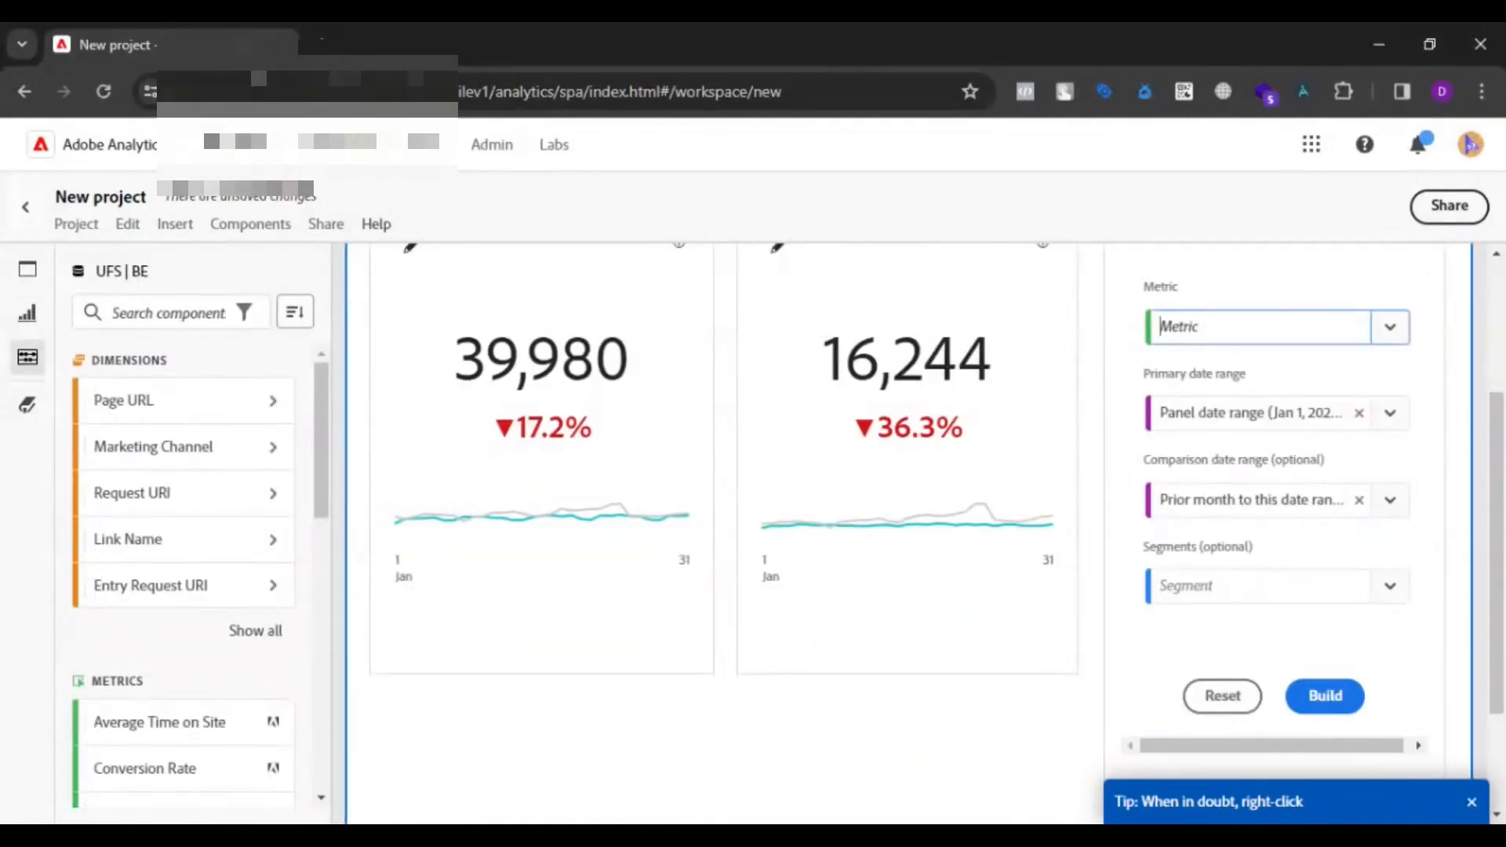
pyautogui.write('order')
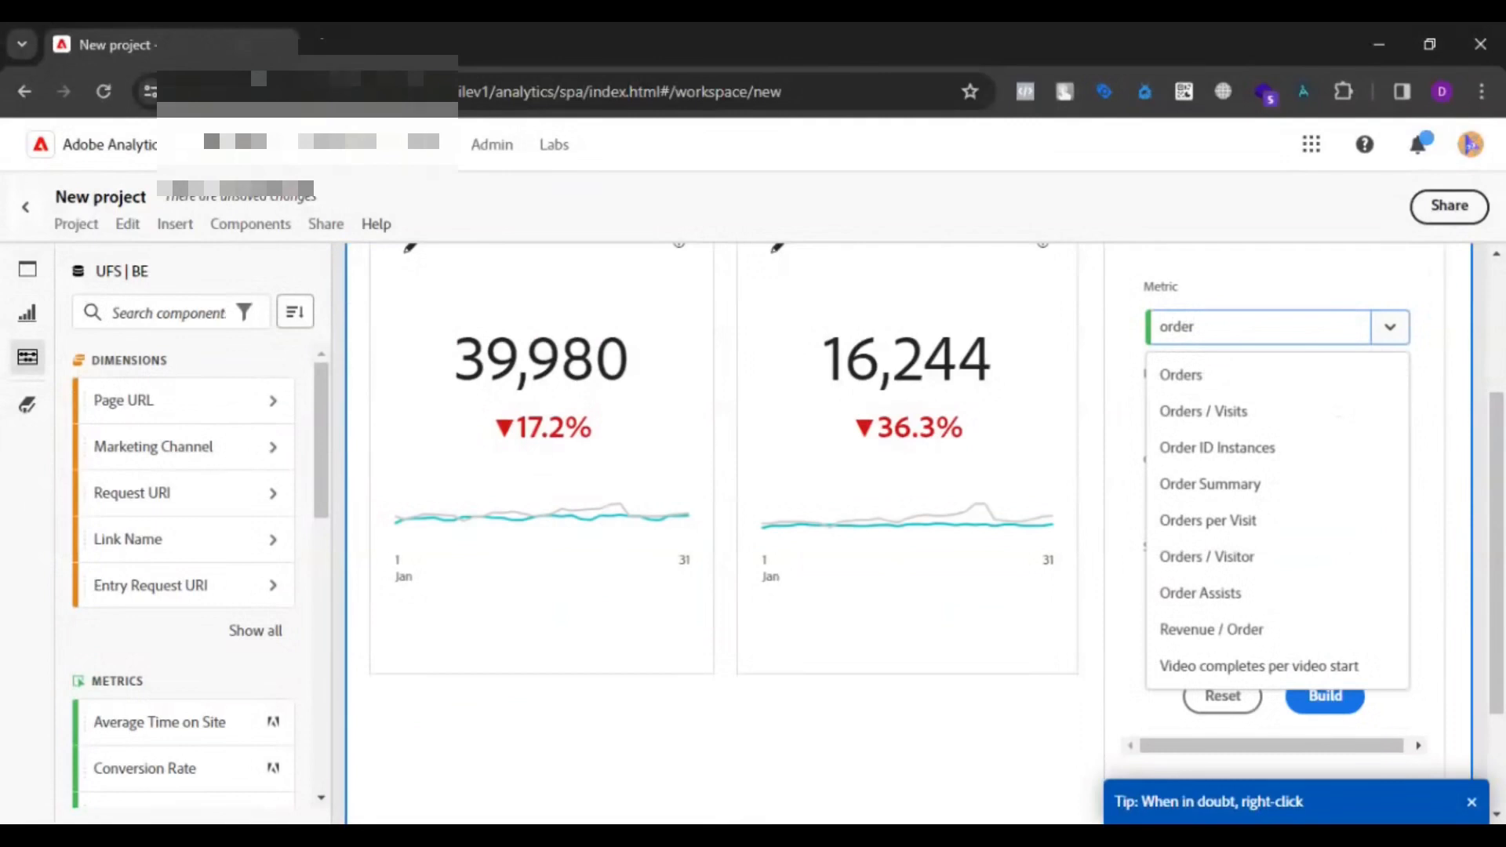
pyautogui.click(1212, 378)
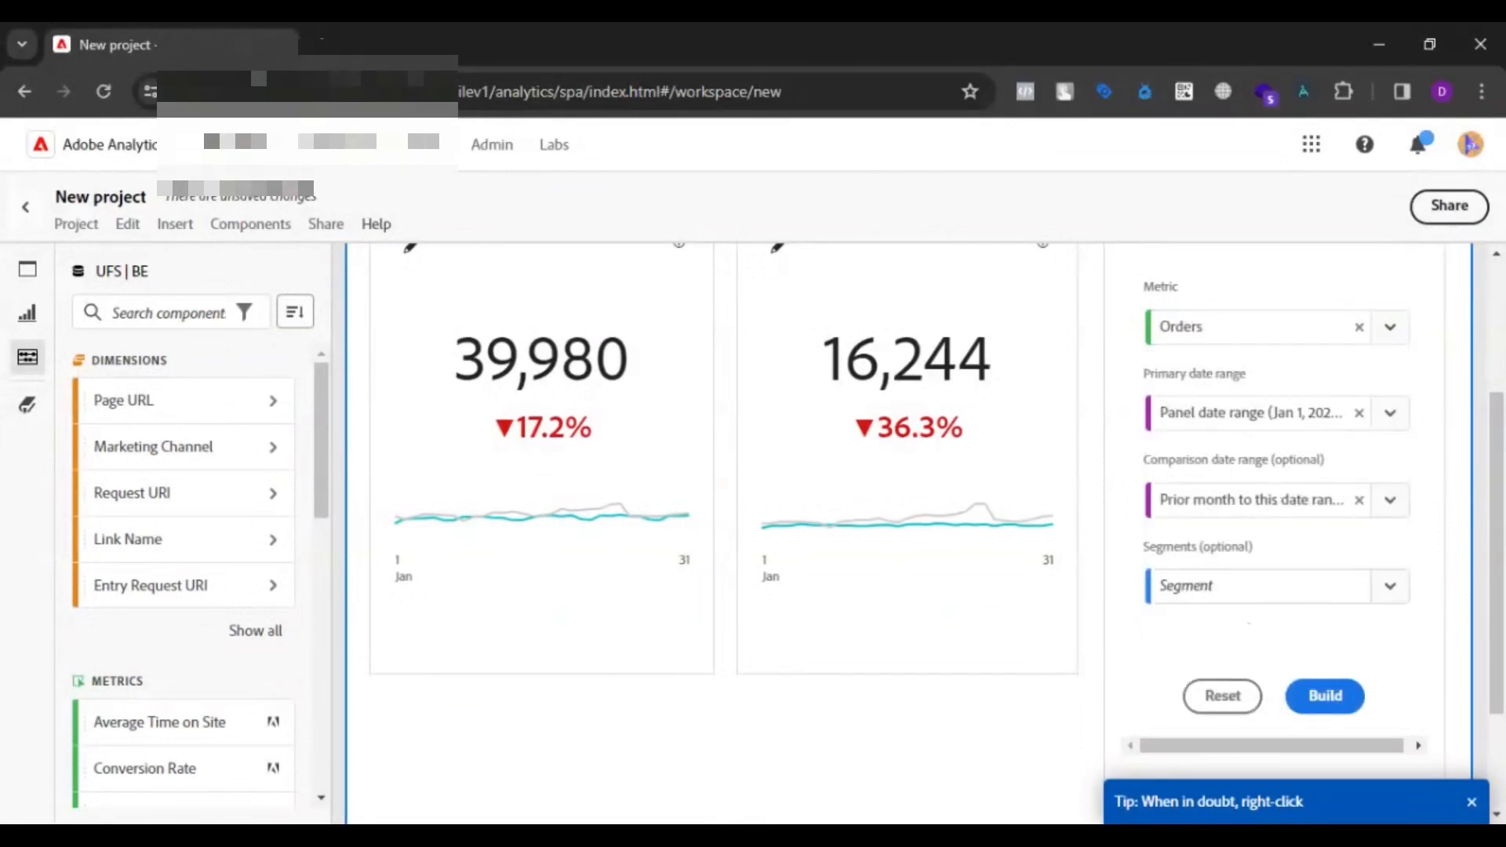
pyautogui.click(1324, 696)
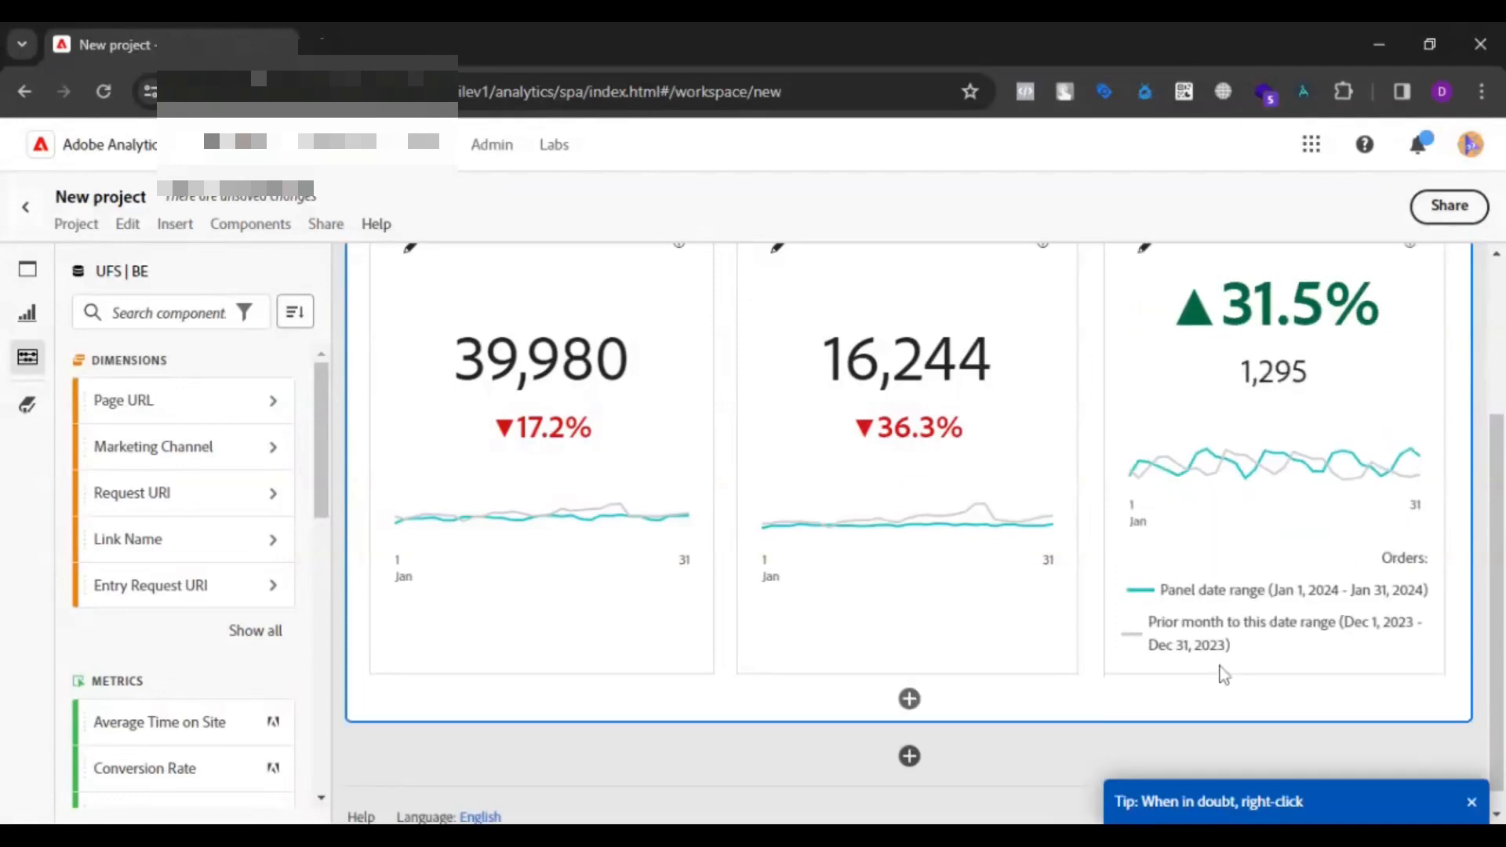
# Rename the third key metric summary visualization as Orders.
pyautogui.scroll(3, 1221, 669)
pyautogui.click(1272, 425)
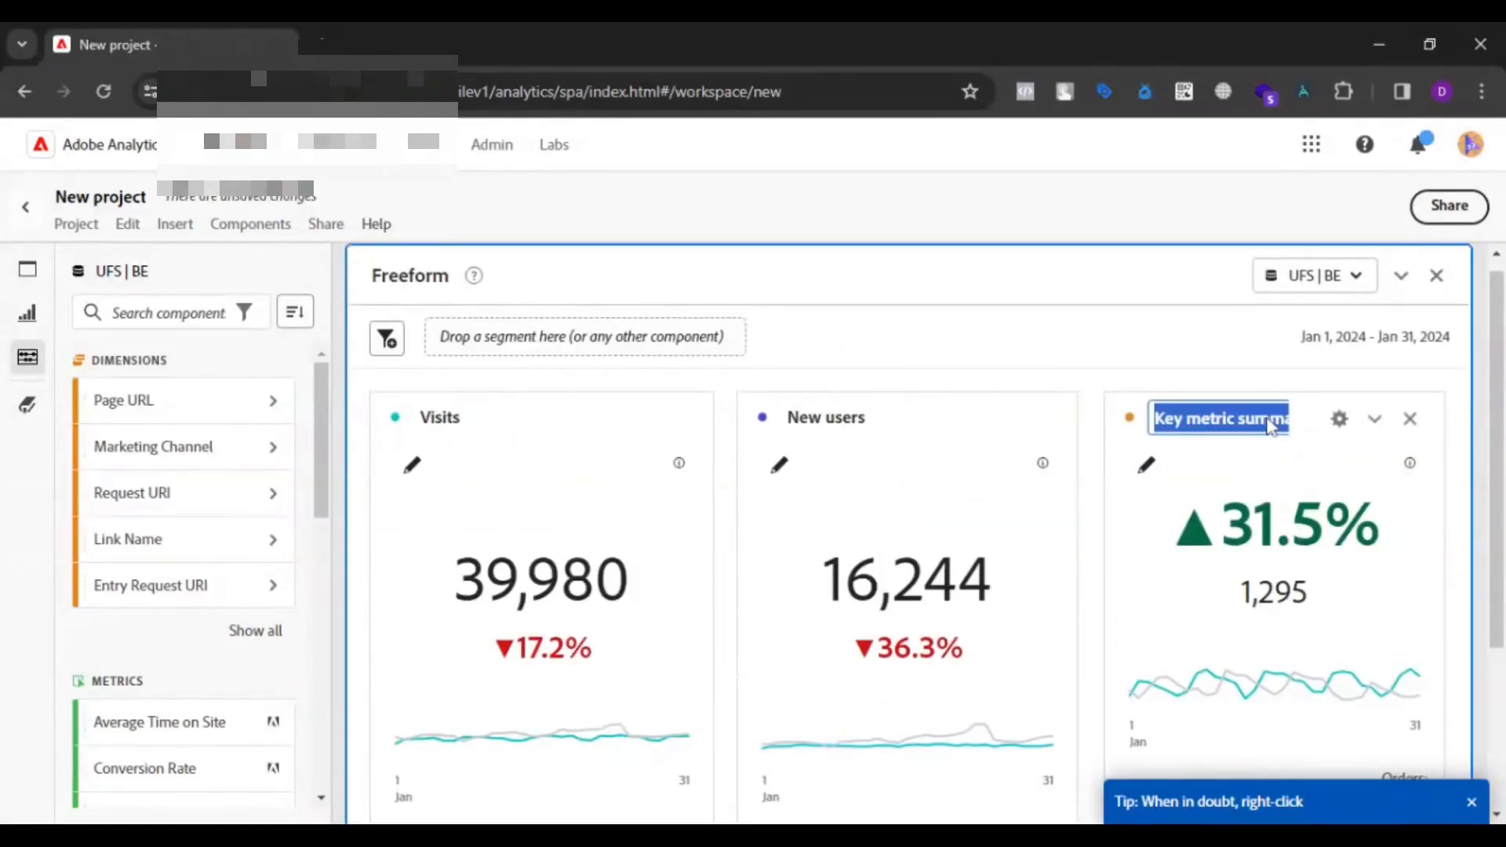
pyautogui.write('Orders')
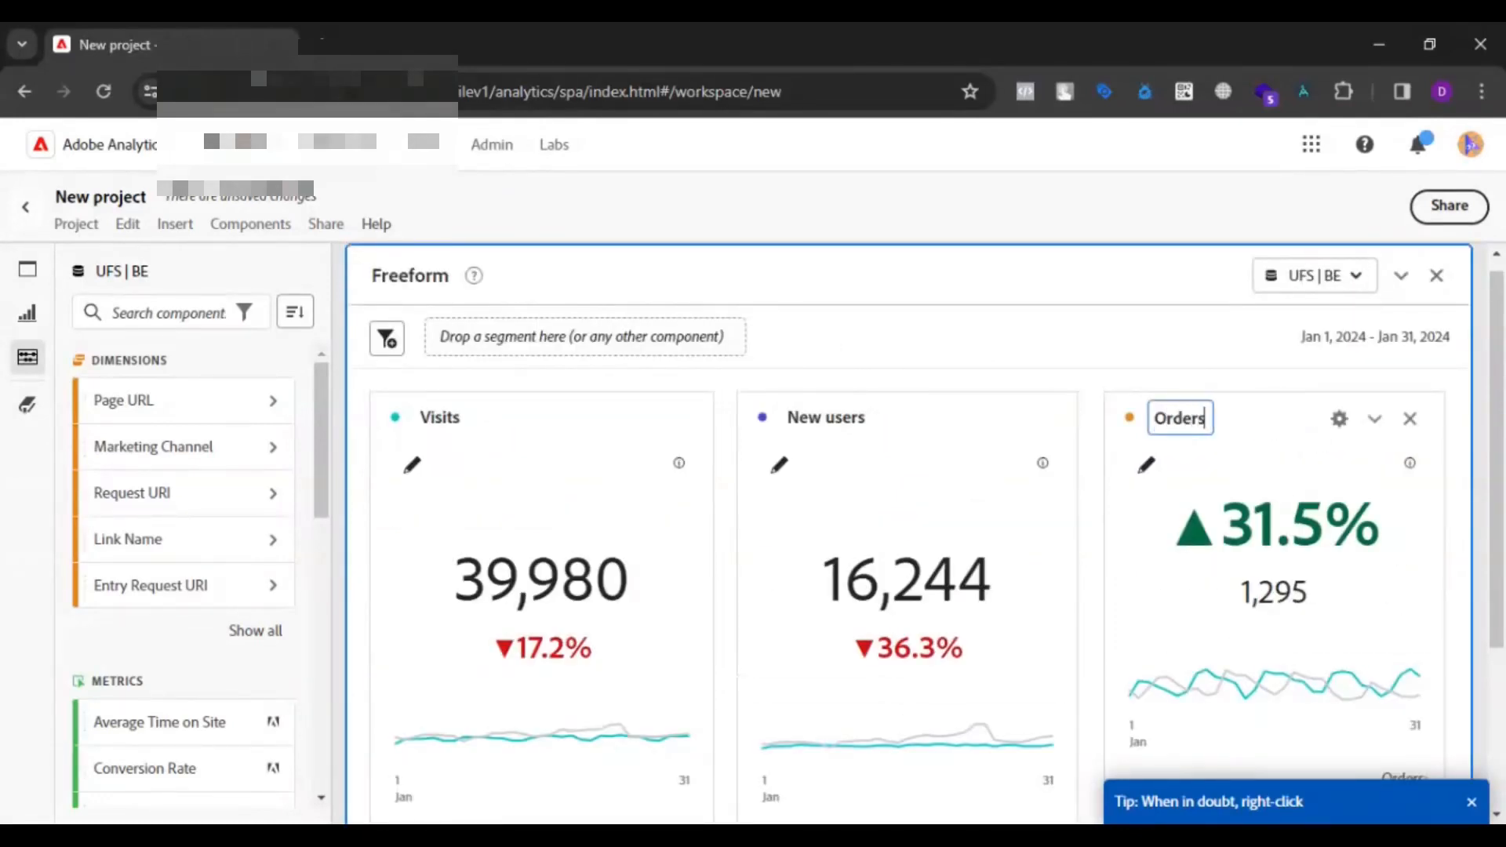
# Configure the Orders summary to emphasize the number value and hide its legend and annotations.
pyautogui.click(1339, 419)
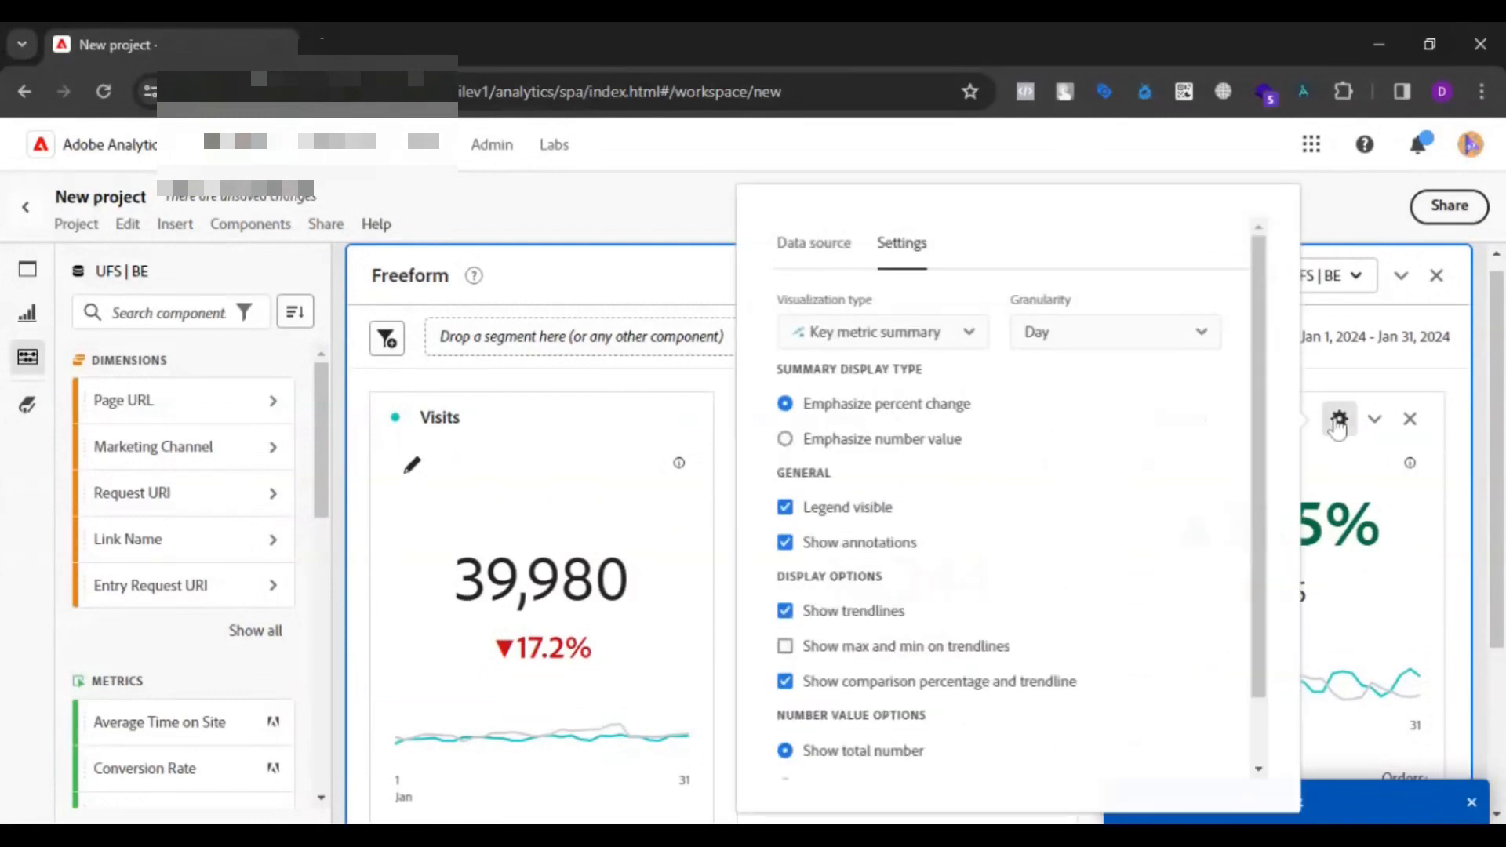
pyautogui.click(785, 439)
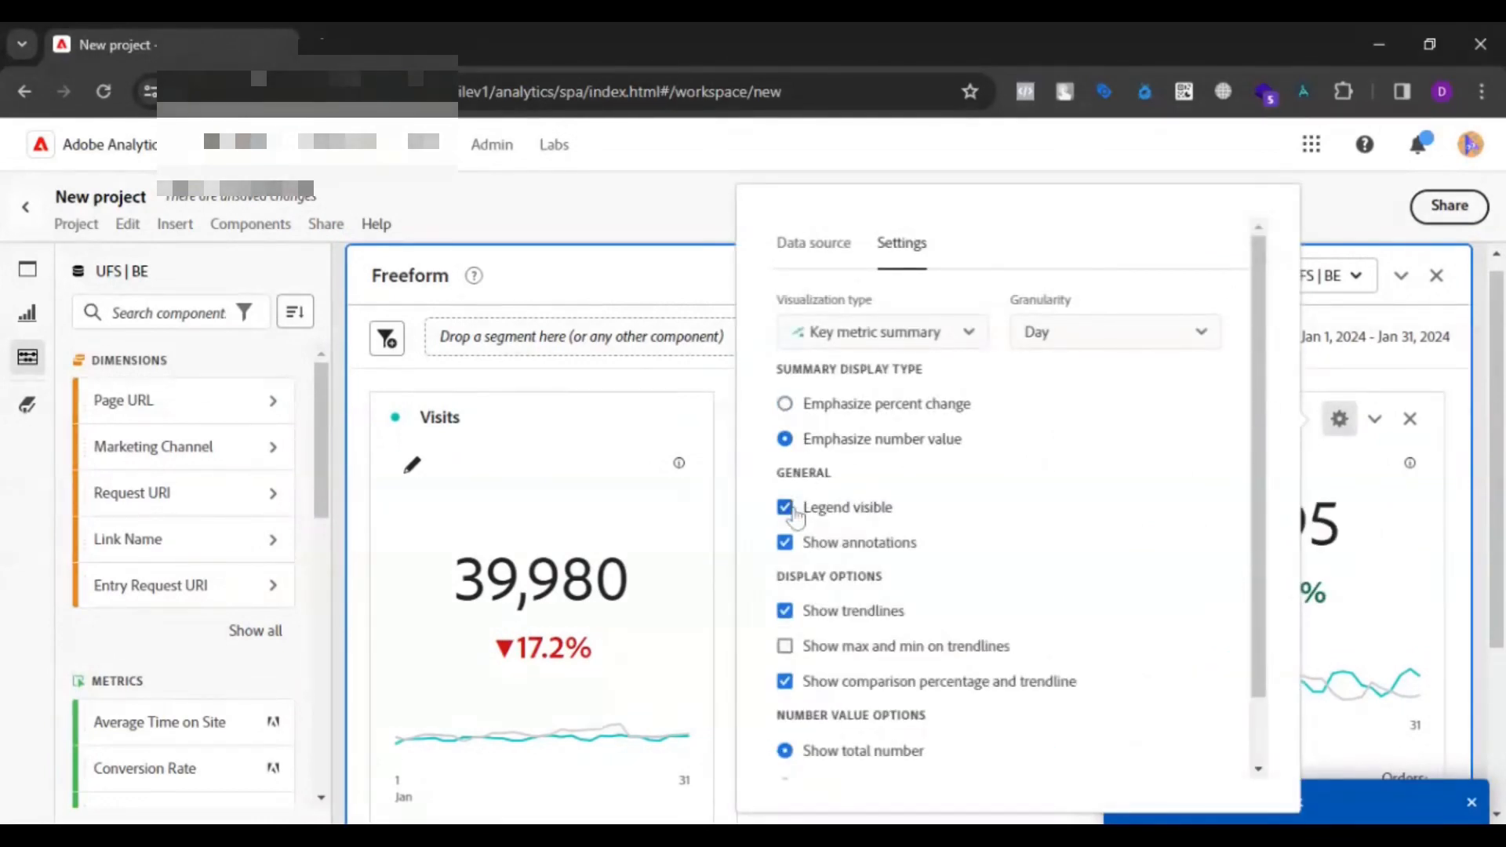
pyautogui.click(785, 507)
pyautogui.click(785, 543)
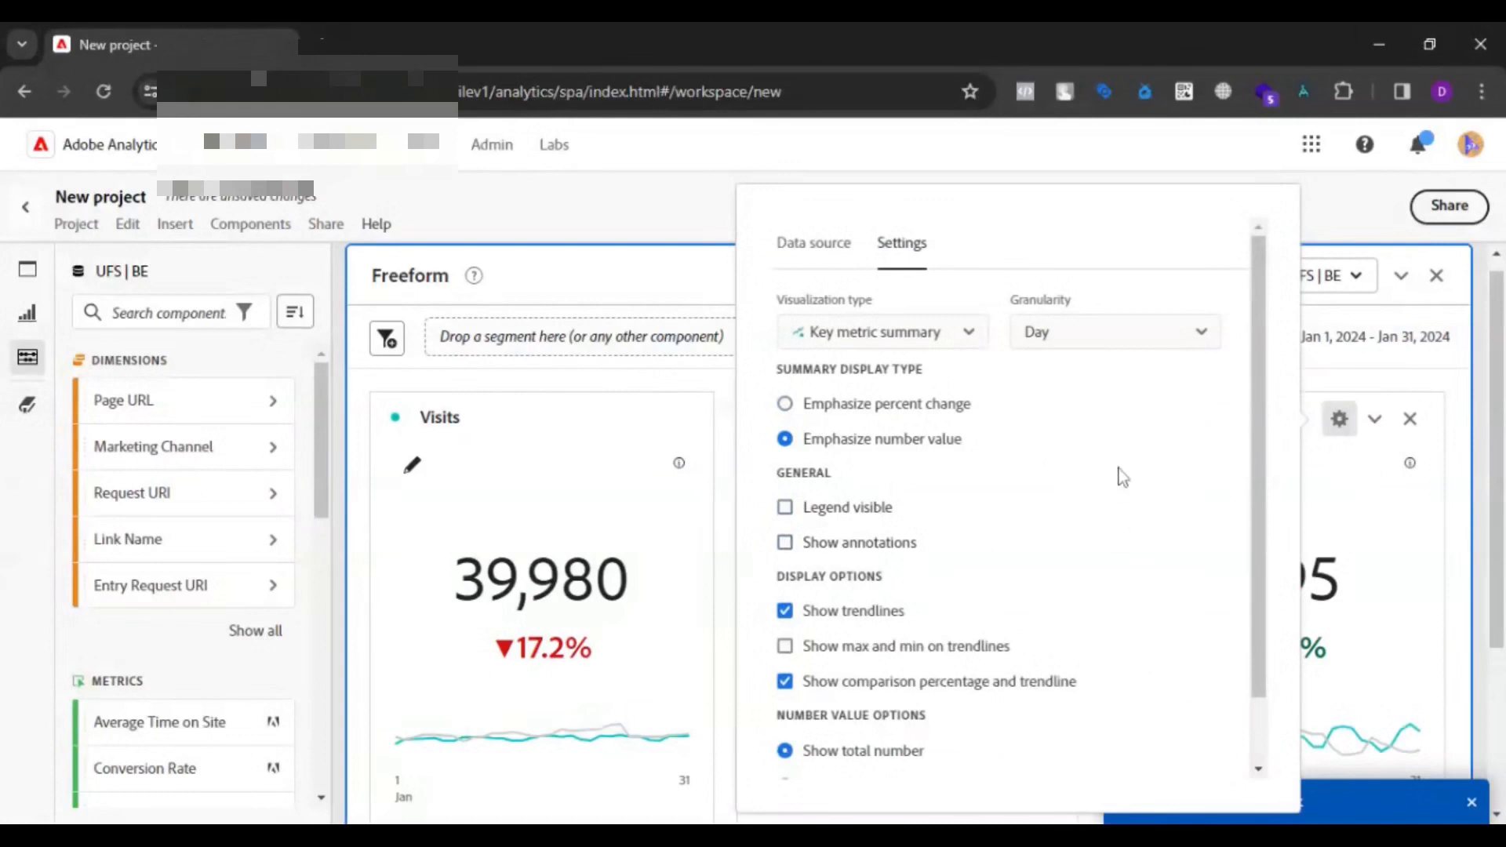
pyautogui.click(1355, 243)
# Rename the Freeform panel holding the three key metric summaries as Overview.
pyautogui.scroll(-3, 1291, 411)
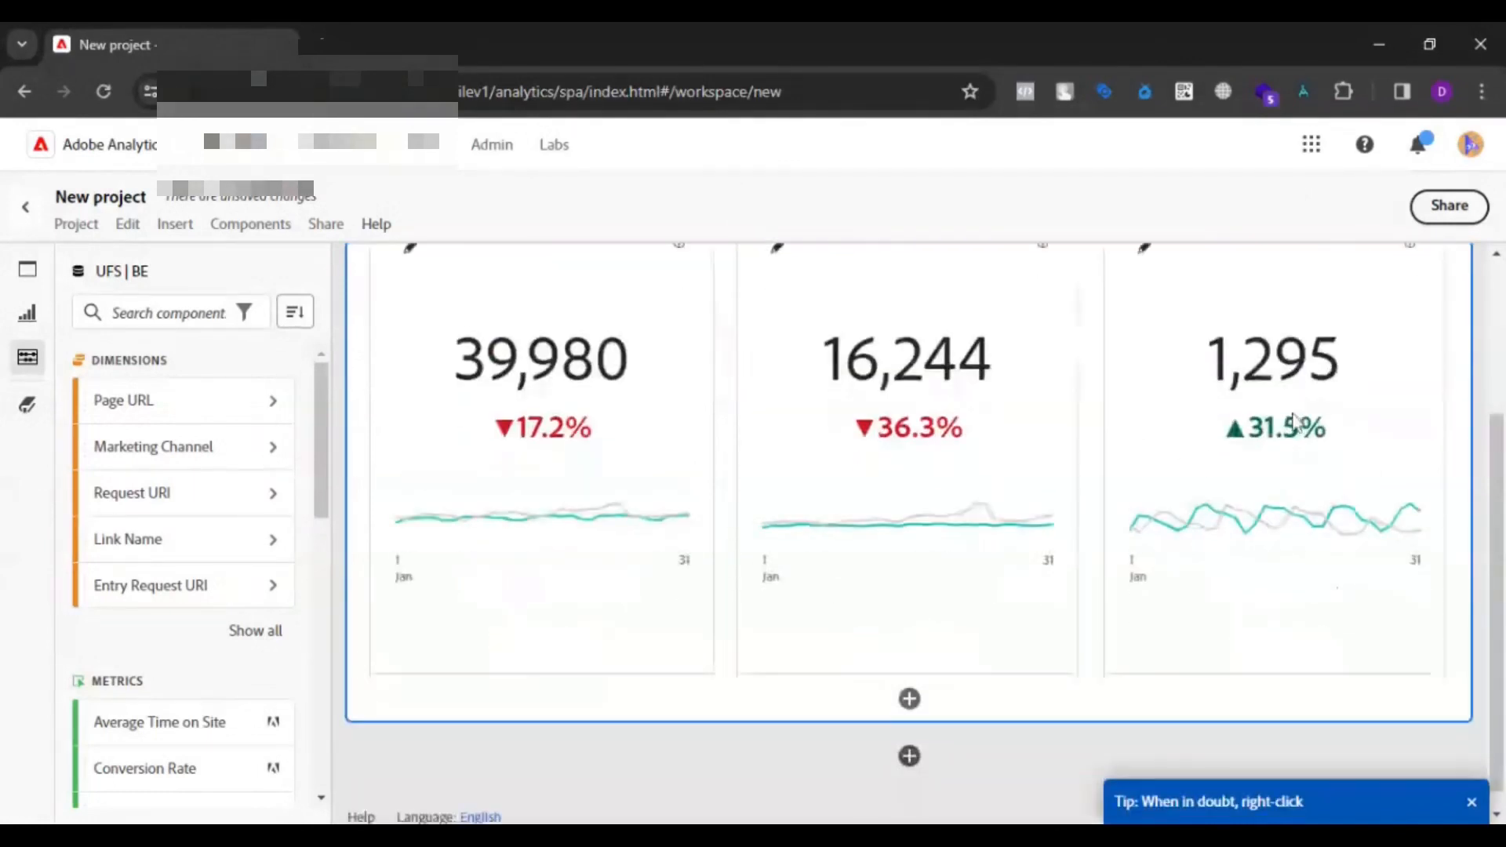
pyautogui.scroll(3, 1047, 671)
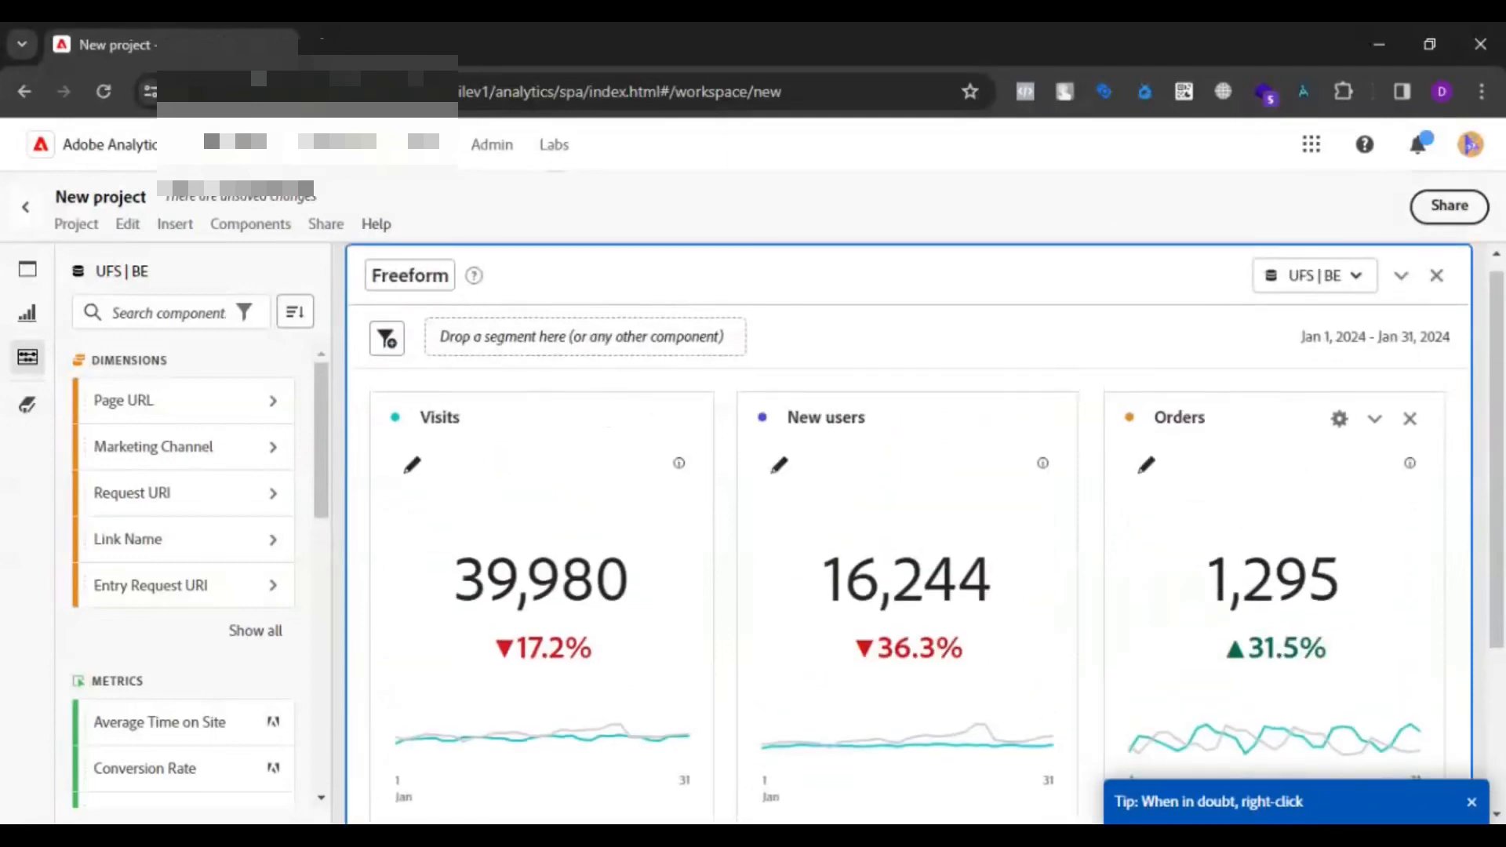
pyautogui.click(409, 275)
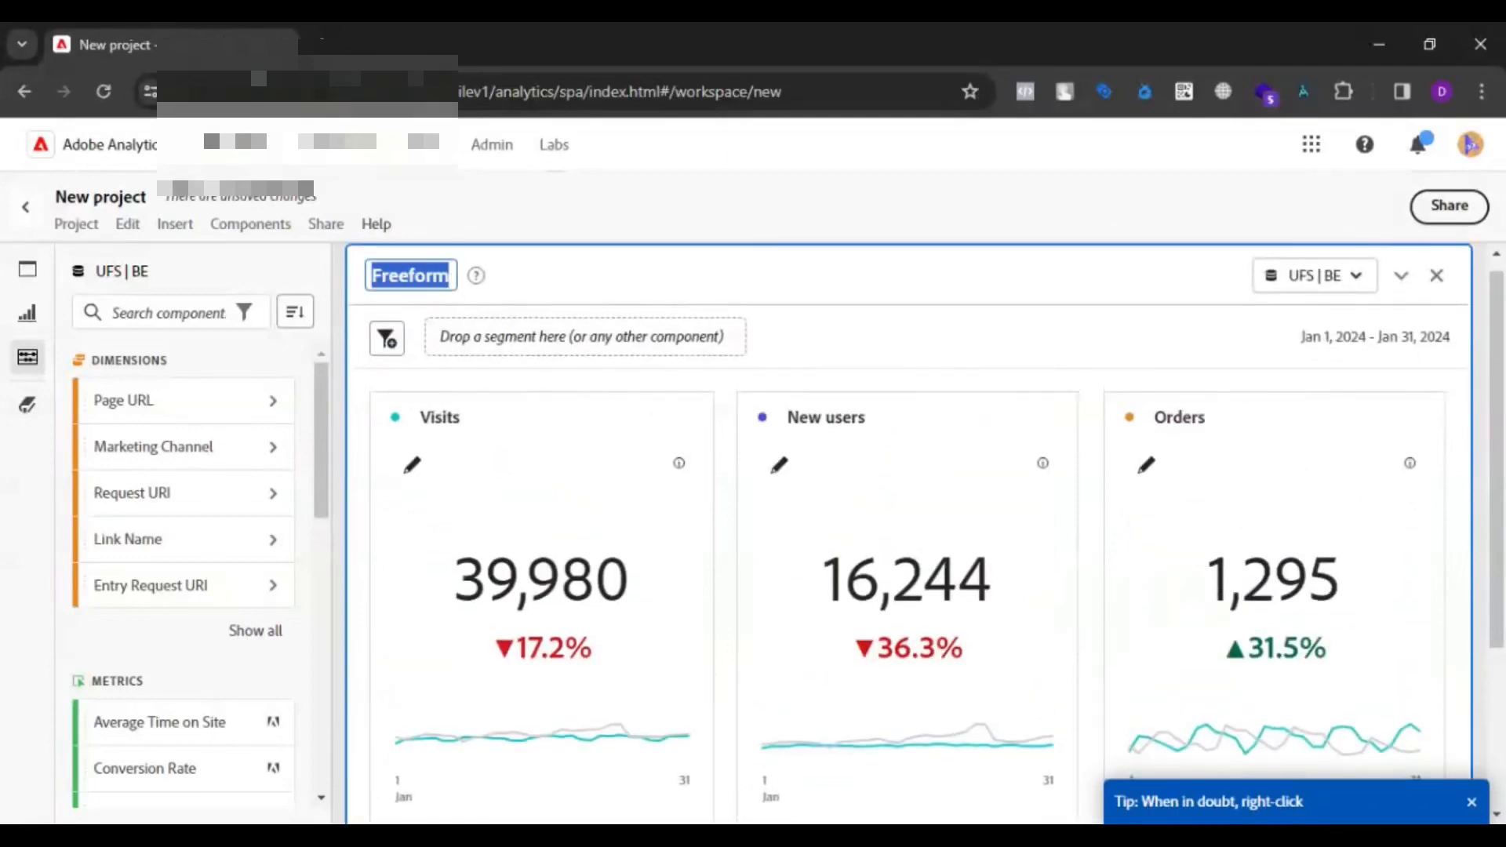
pyautogui.press('BackSpace')
pyautogui.write('Overview')
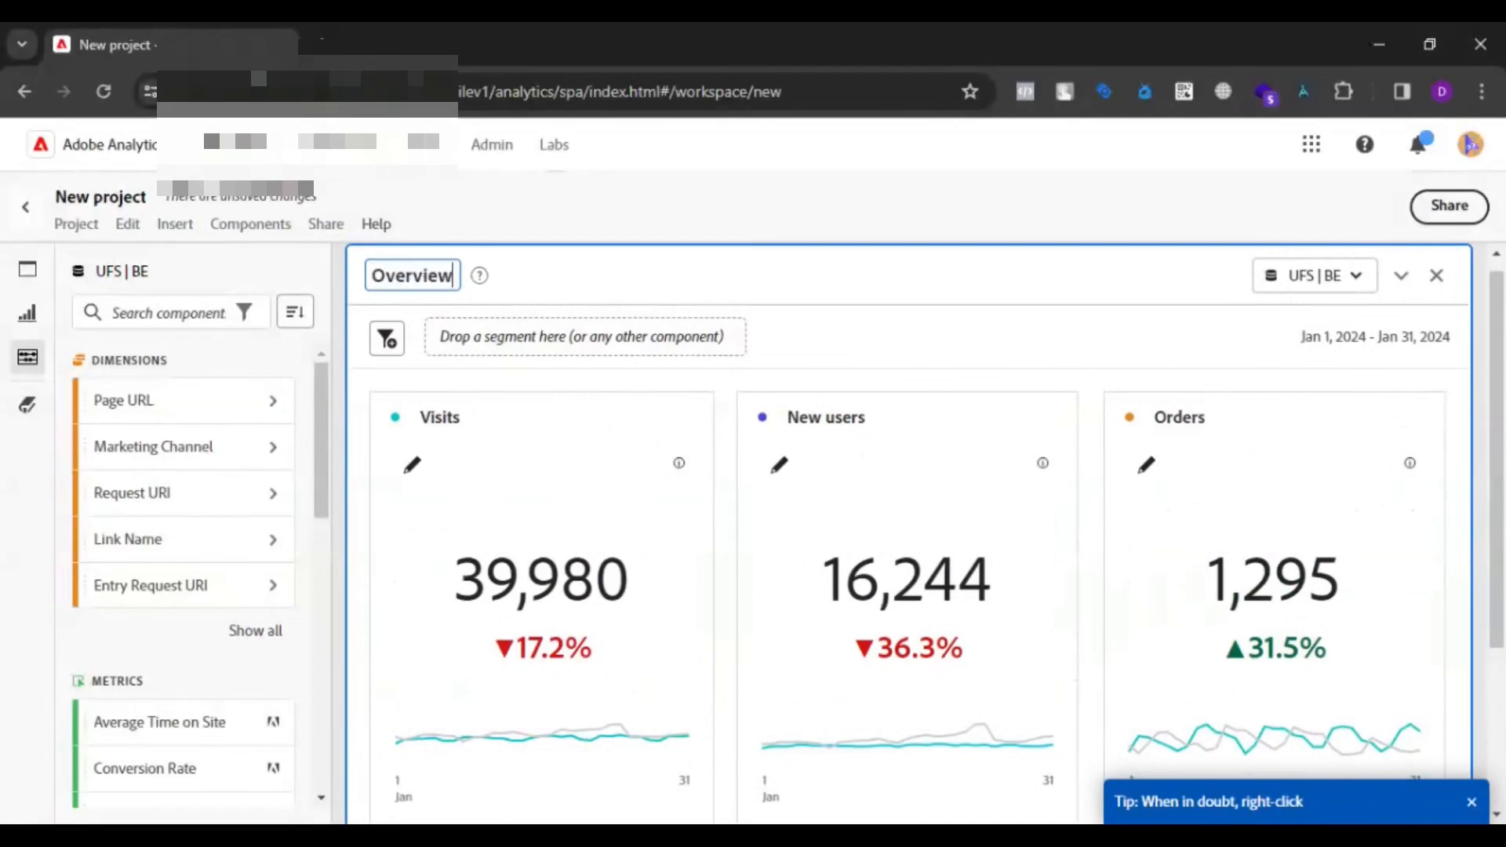
pyautogui.press('Return')
# Add a new panel below the Overview panel and make it a Quick insights panel.
pyautogui.scroll(-3, 563, 381)
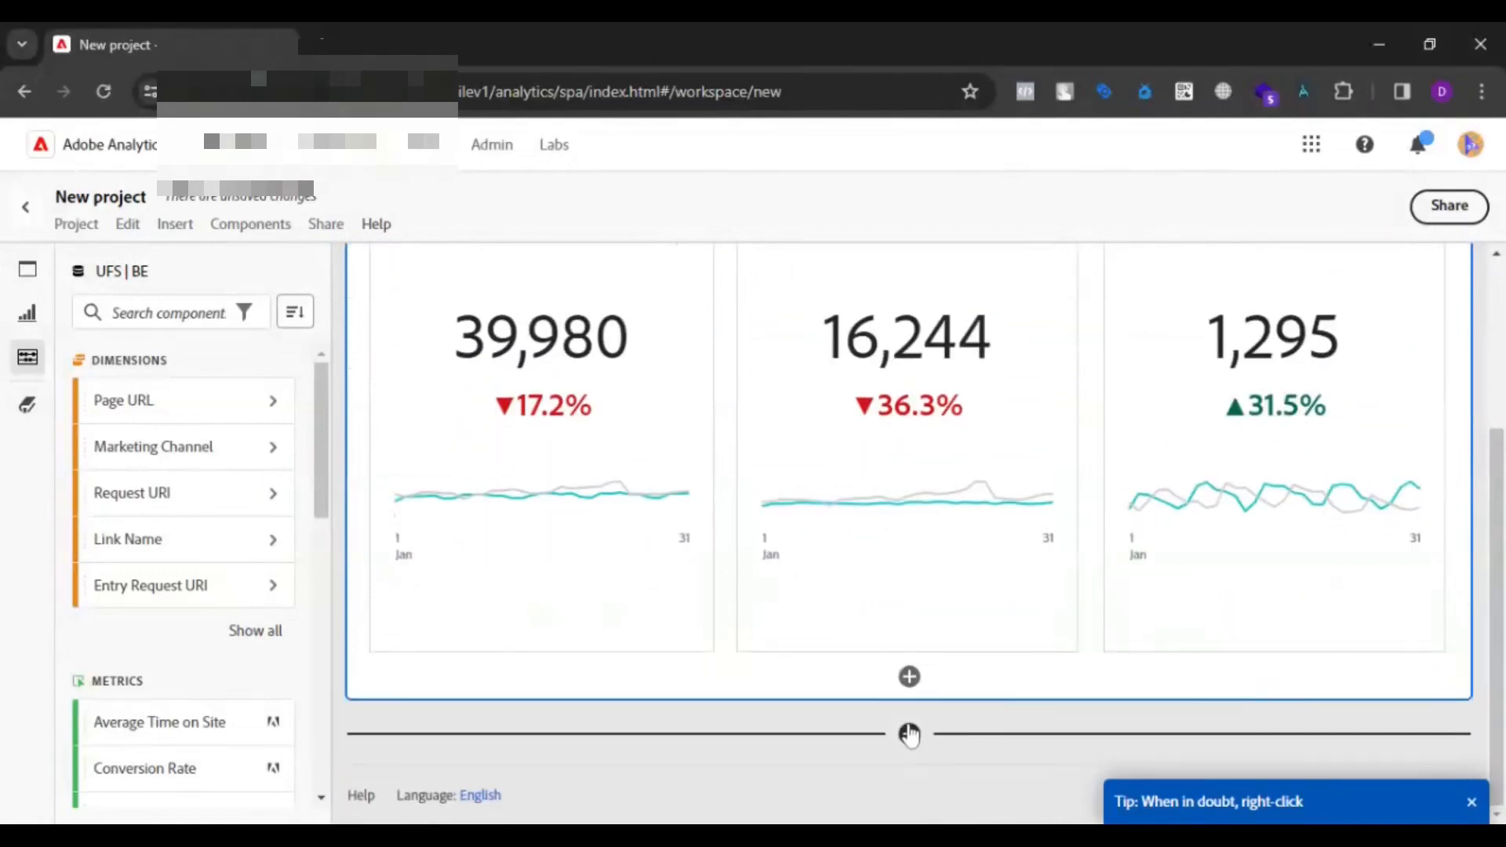
pyautogui.click(909, 734)
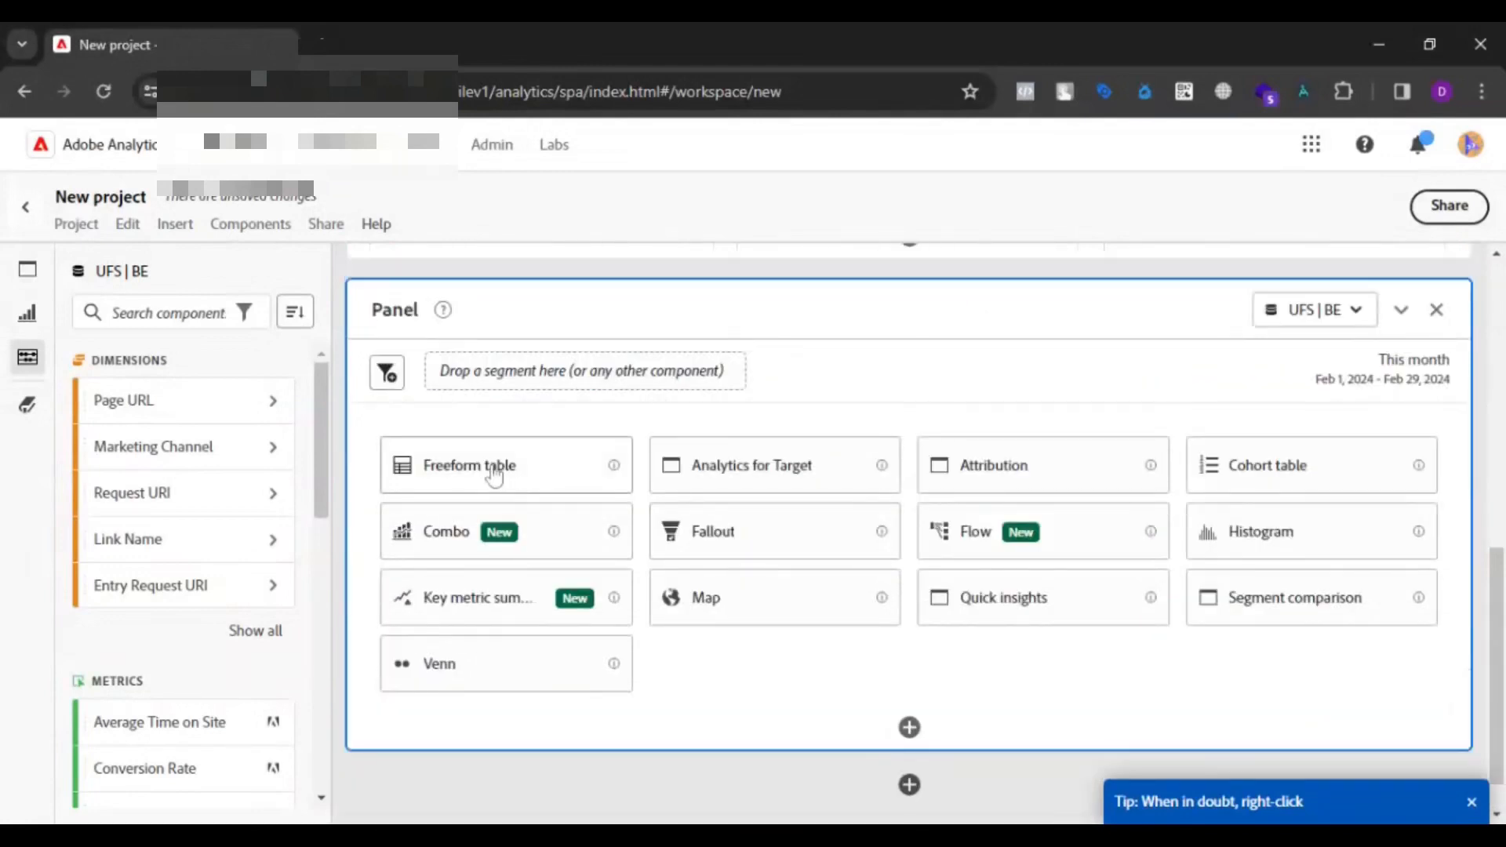
pyautogui.click(1049, 606)
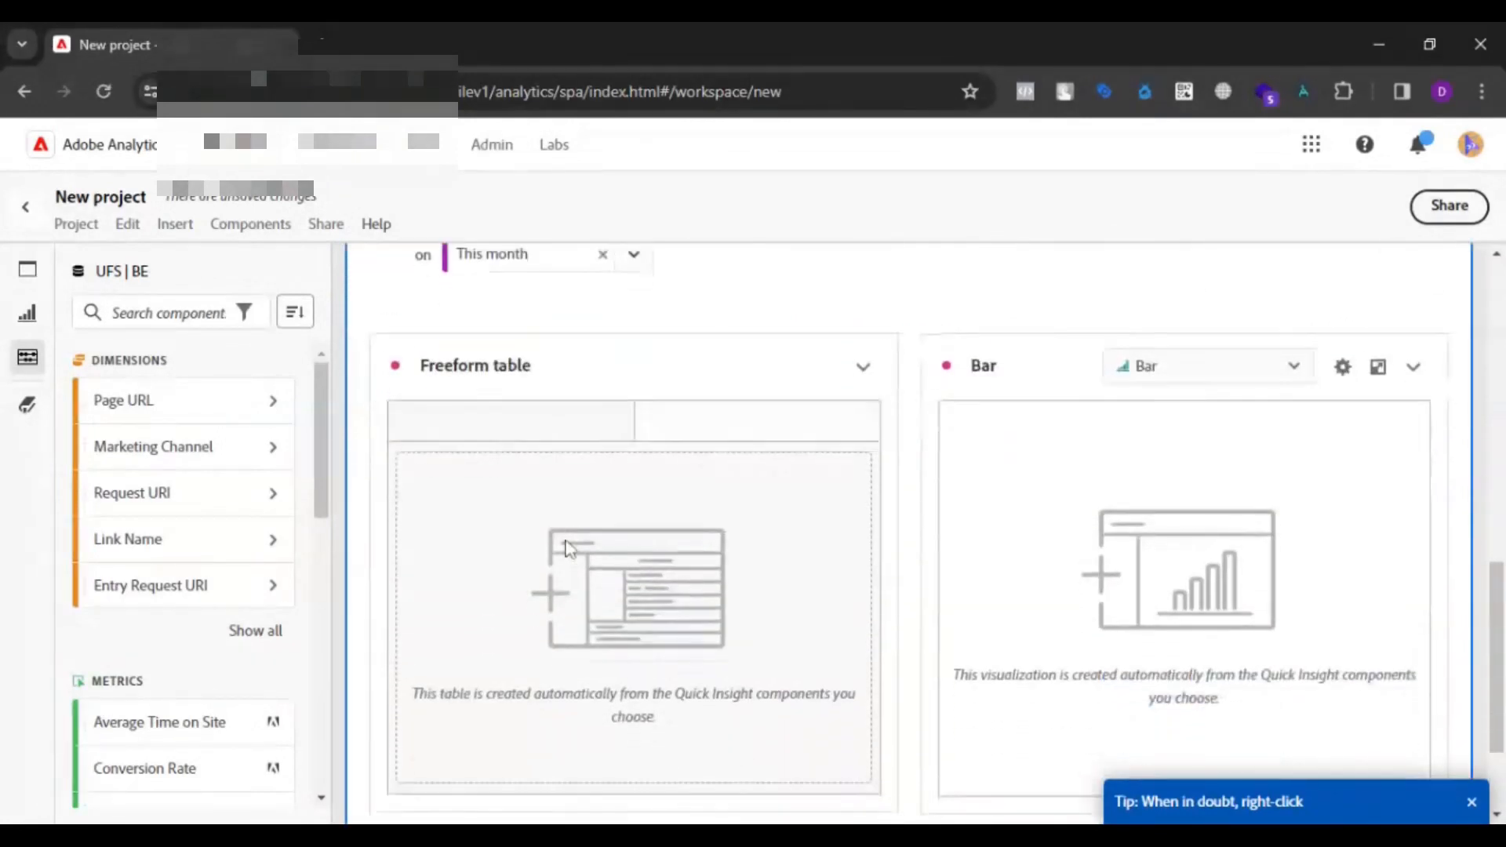
# Set the Quick insights panel to analyze Marketing Channel by Visits.
pyautogui.click(547, 420)
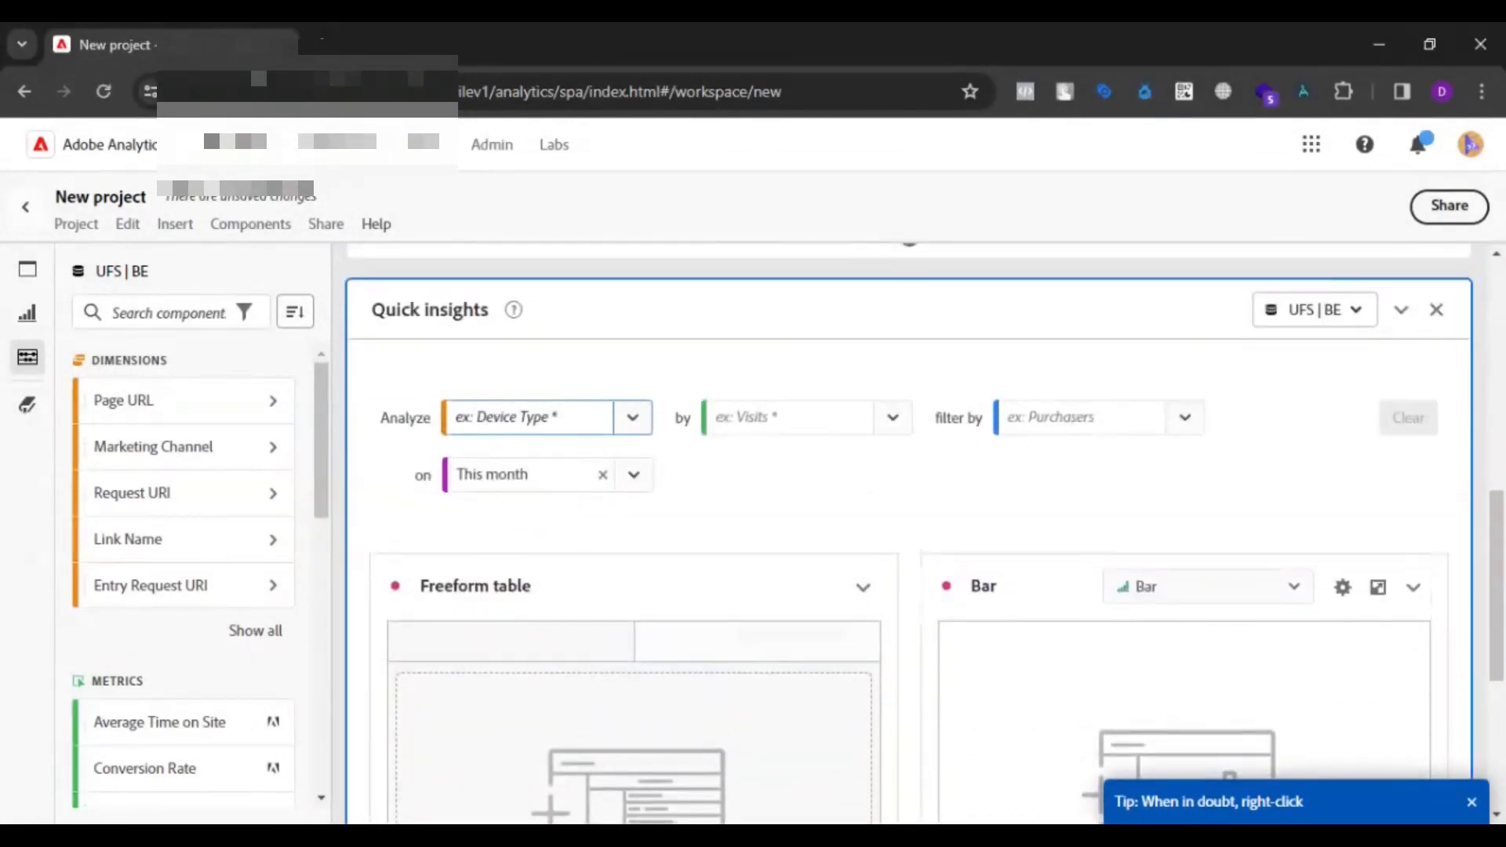
pyautogui.write('marketin')
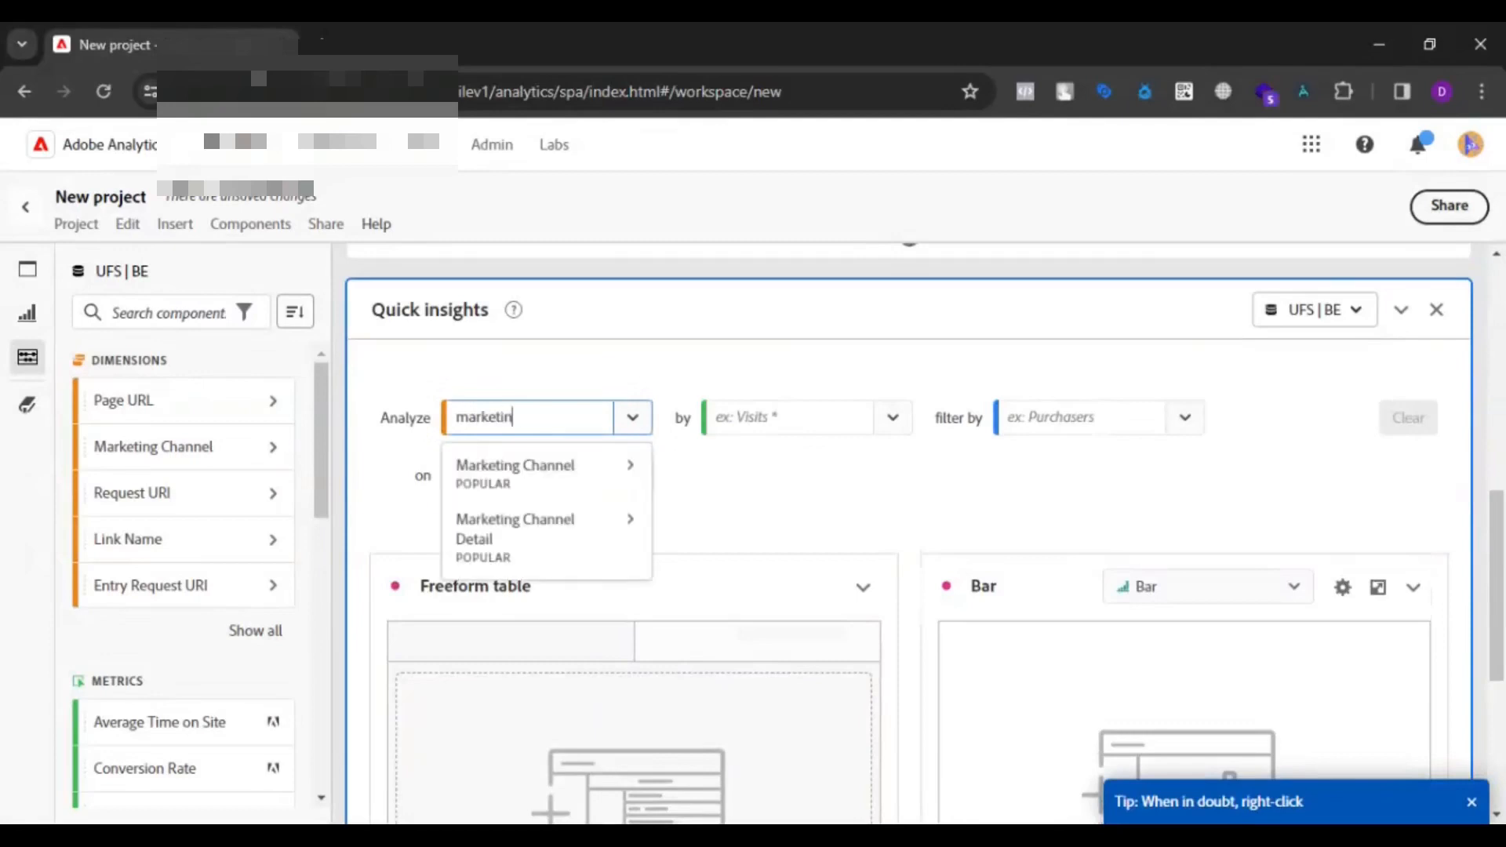
pyautogui.write('g')
pyautogui.click(544, 493)
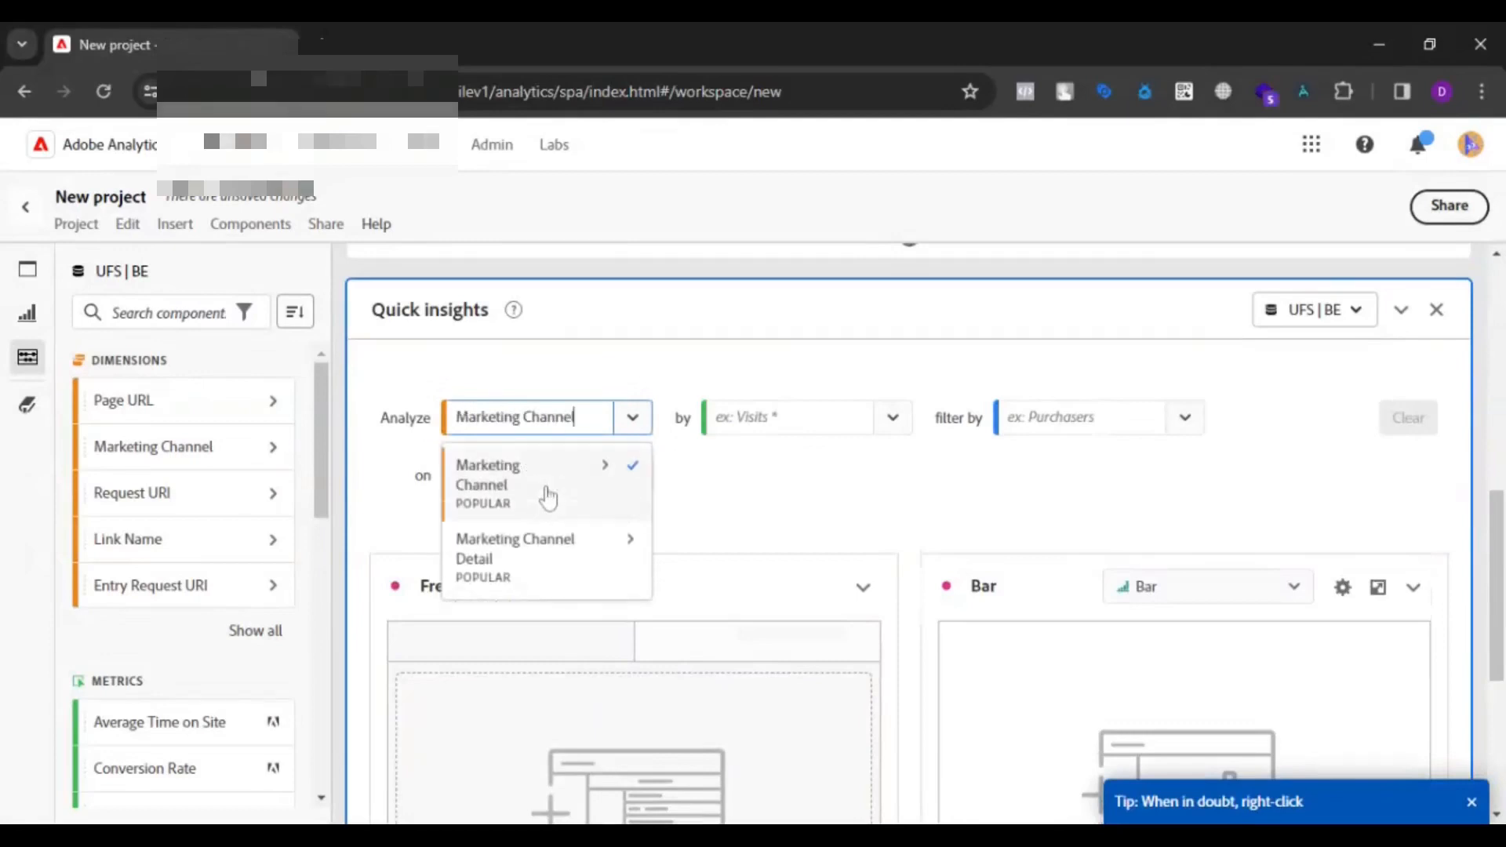
pyautogui.click(787, 419)
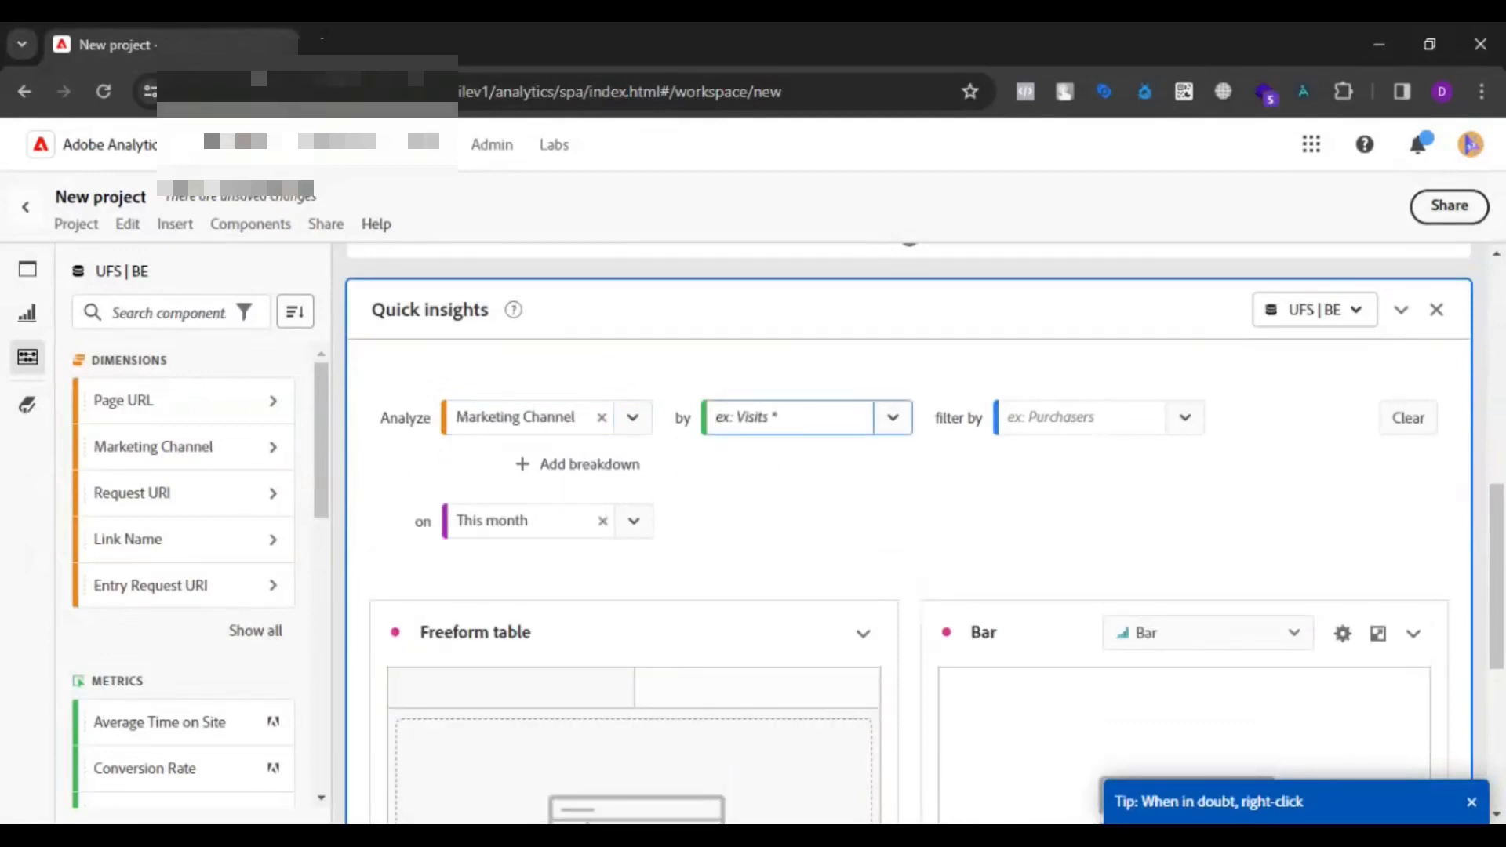
pyautogui.write('vis')
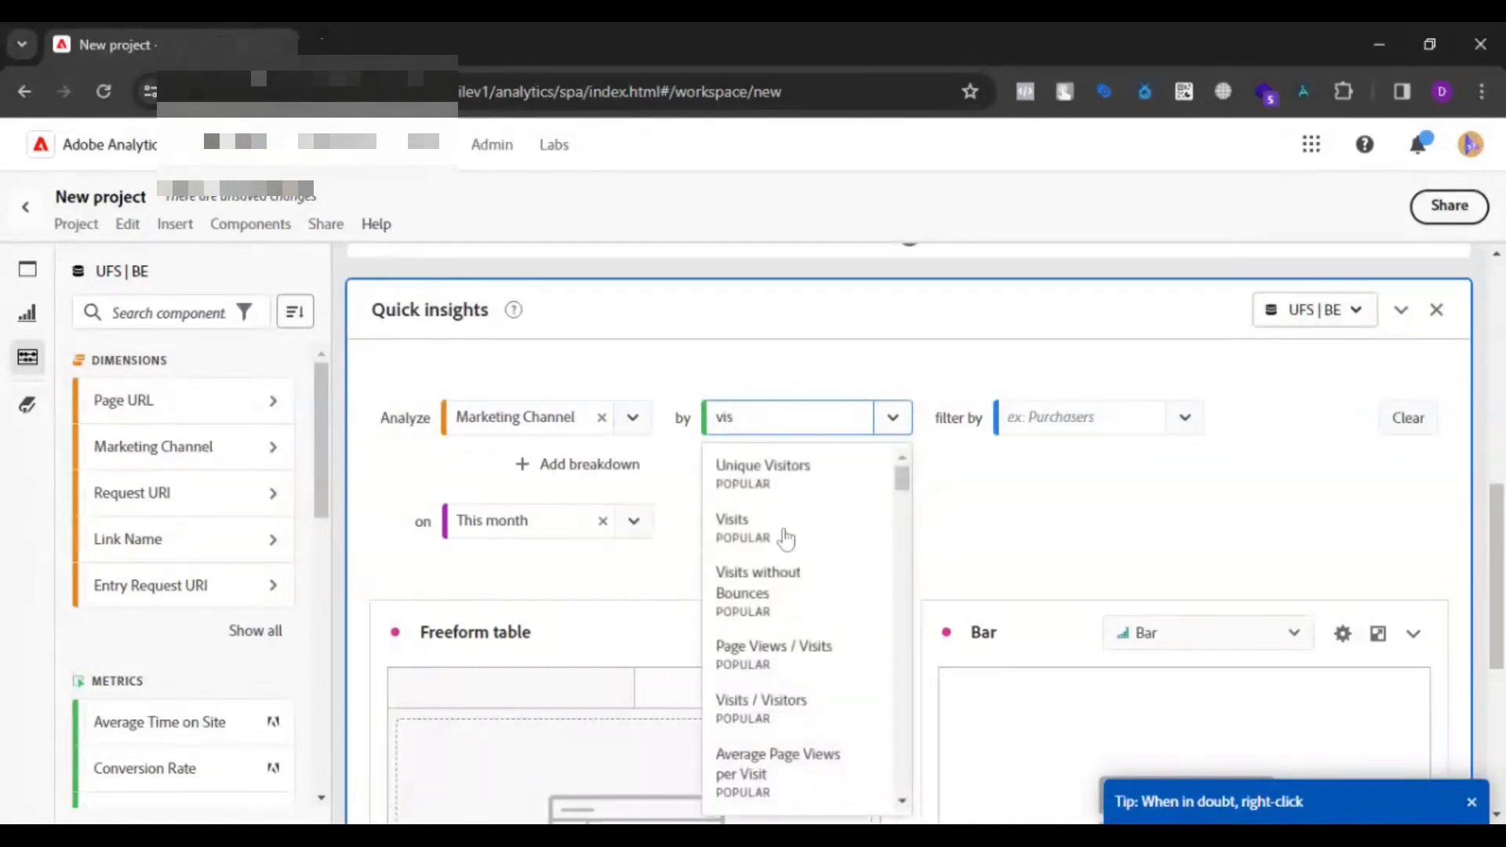
pyautogui.click(782, 536)
pyautogui.scroll(-2, 1052, 527)
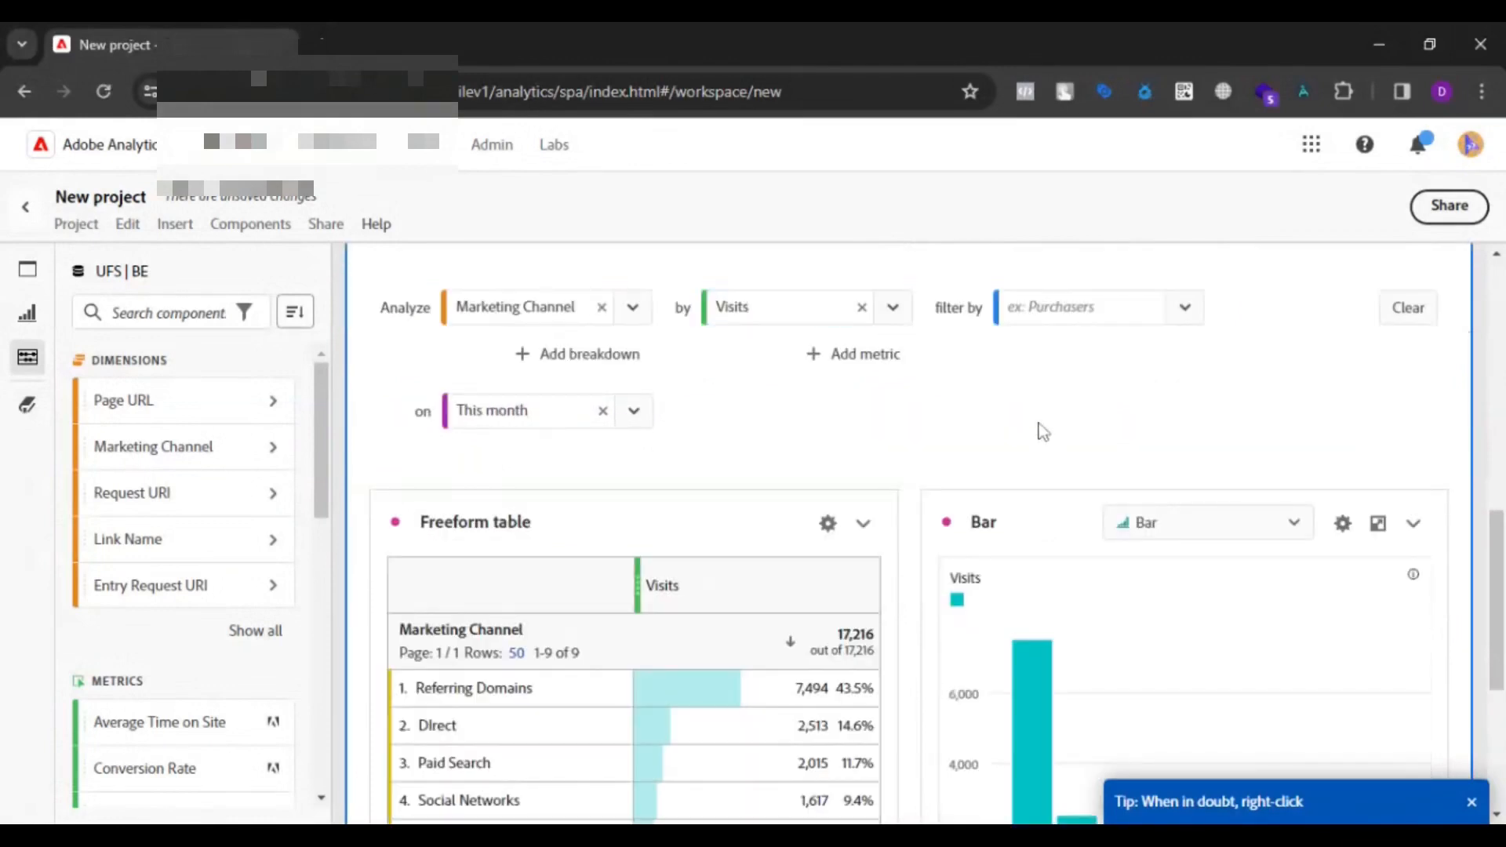
pyautogui.scroll(-4, 1038, 429)
# Rename the Quick insights panel as Marketing Channel.
pyautogui.scroll(6, 1030, 544)
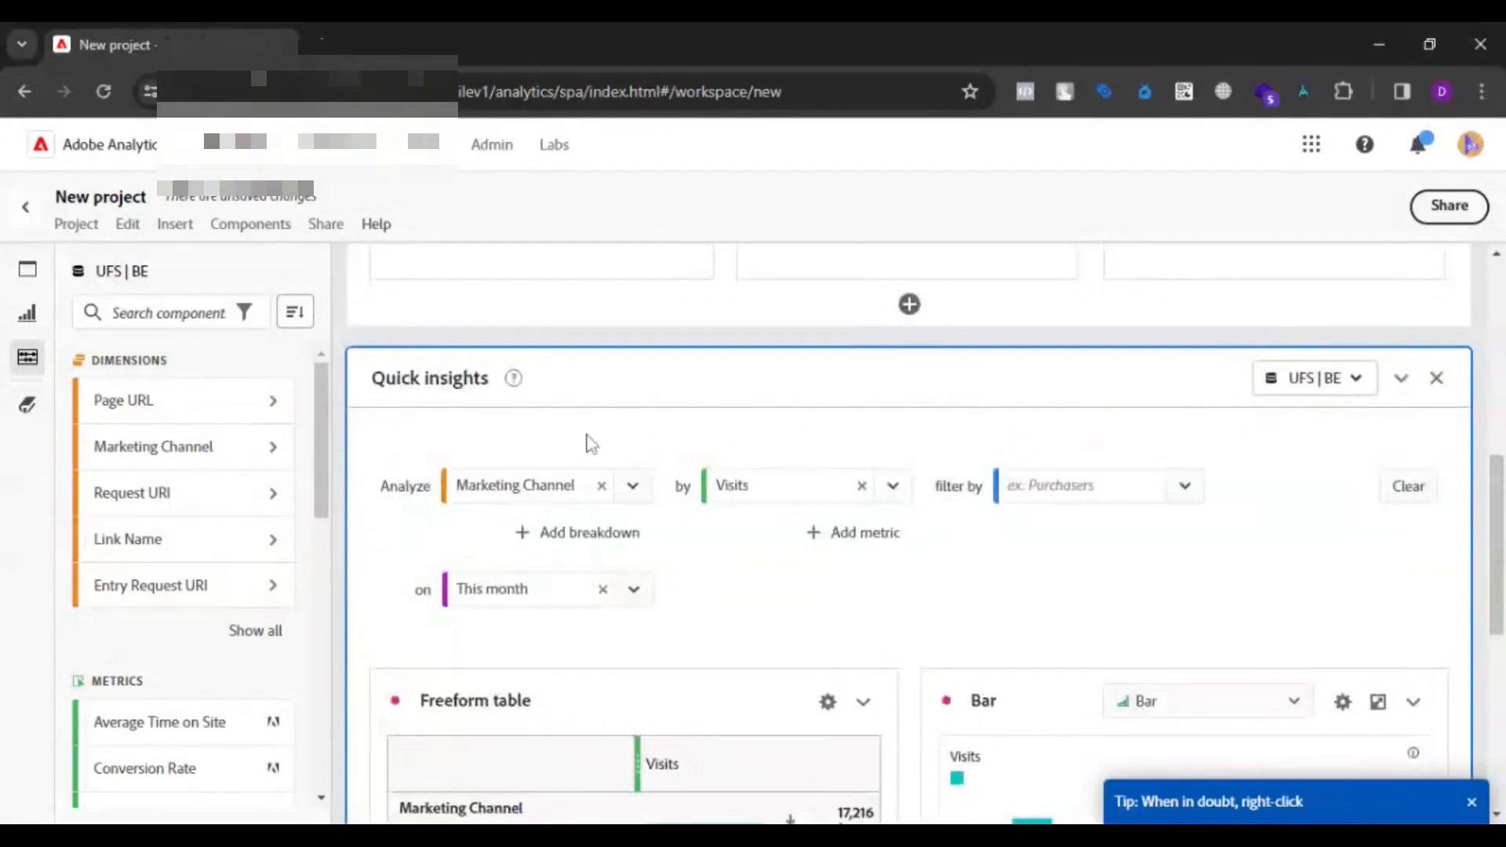
pyautogui.click(431, 378)
pyautogui.press('BackSpace')
pyautogui.write('M')
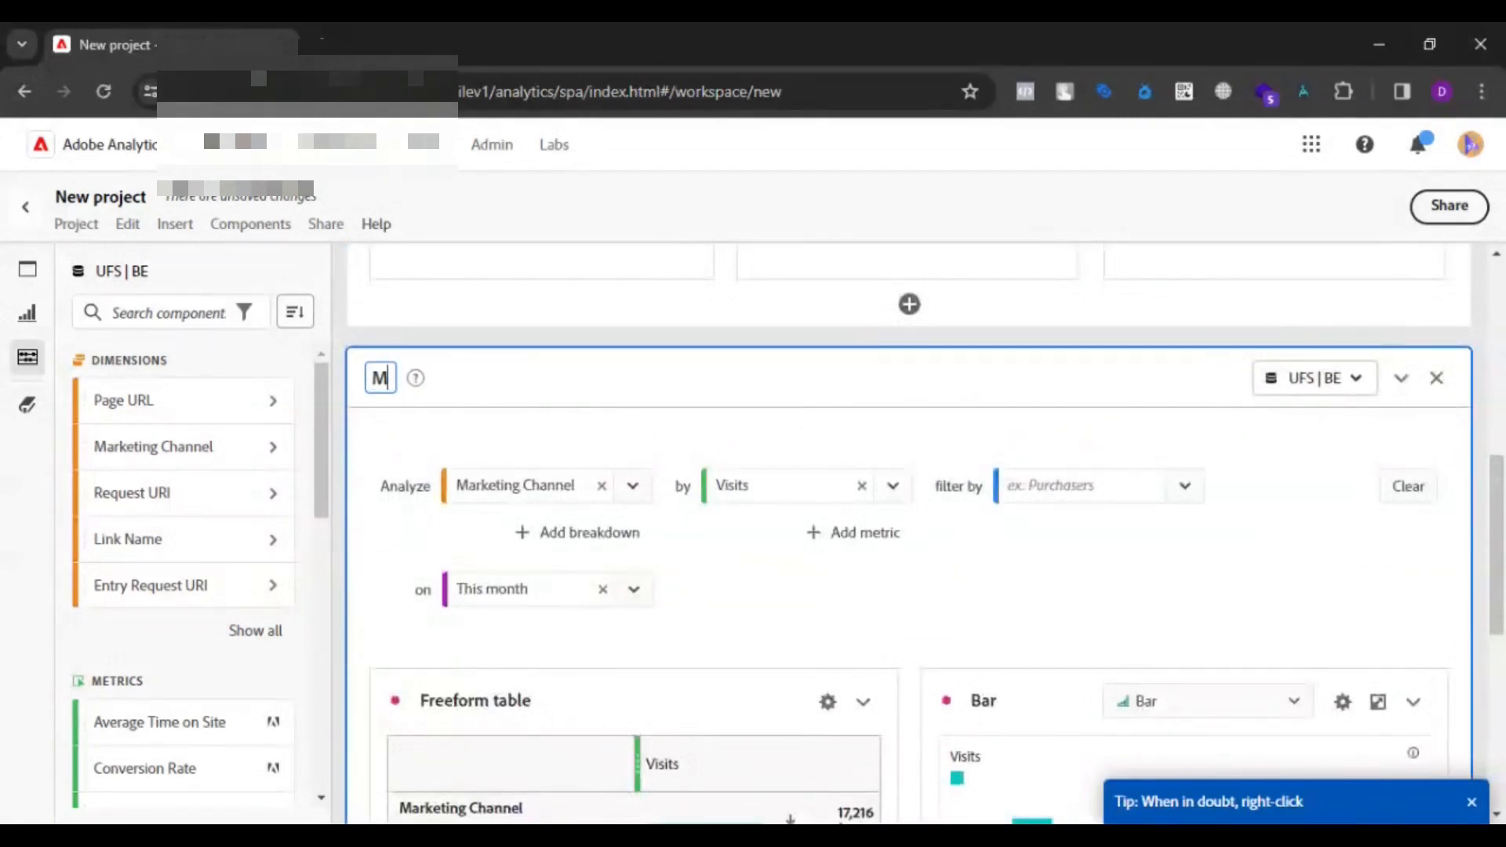
pyautogui.write('arketing ')
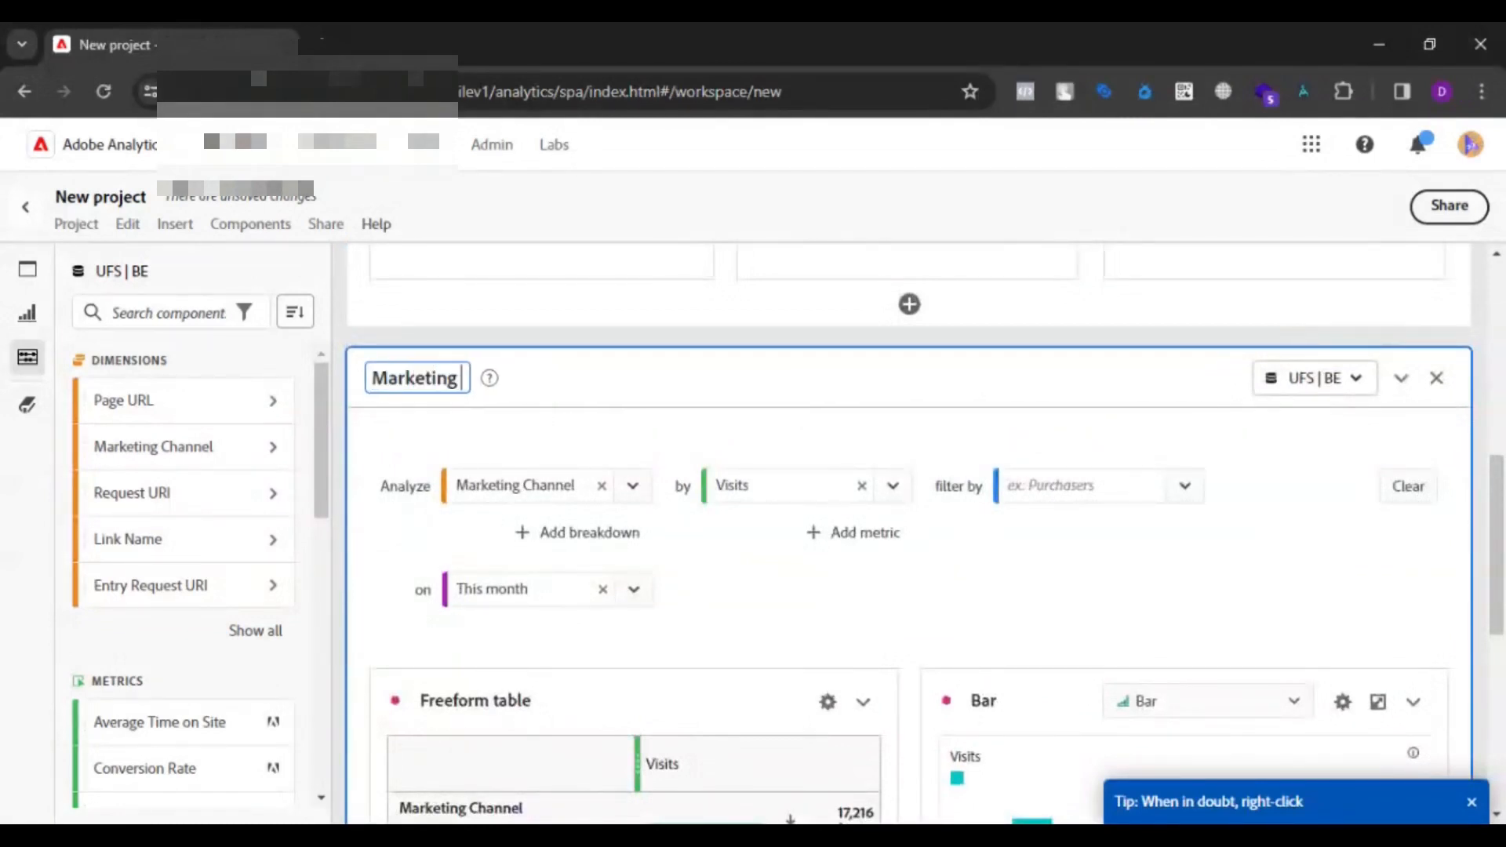
pyautogui.write('Channel')
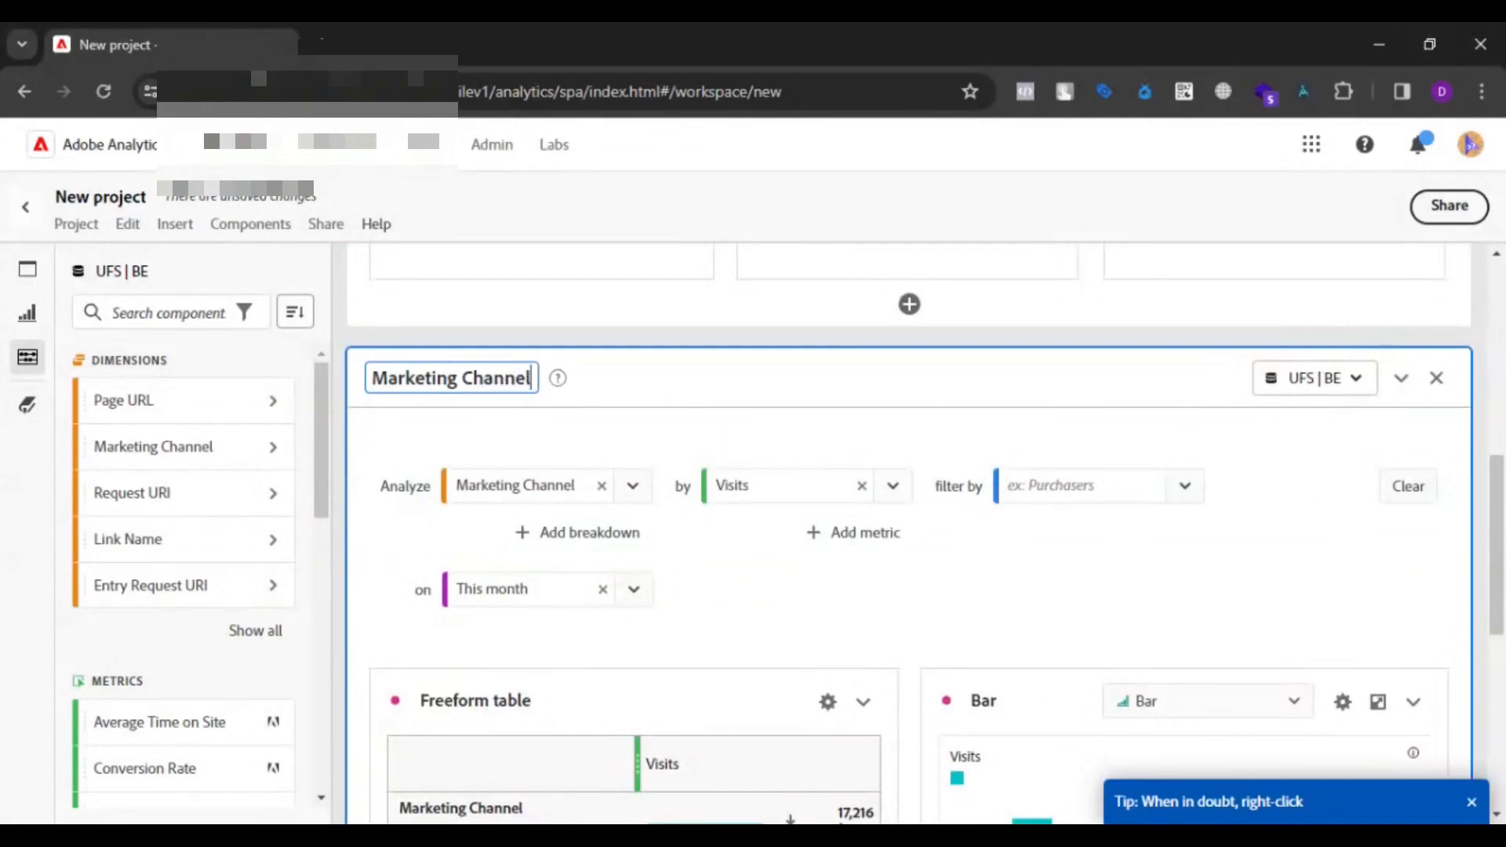
pyautogui.press('Return')
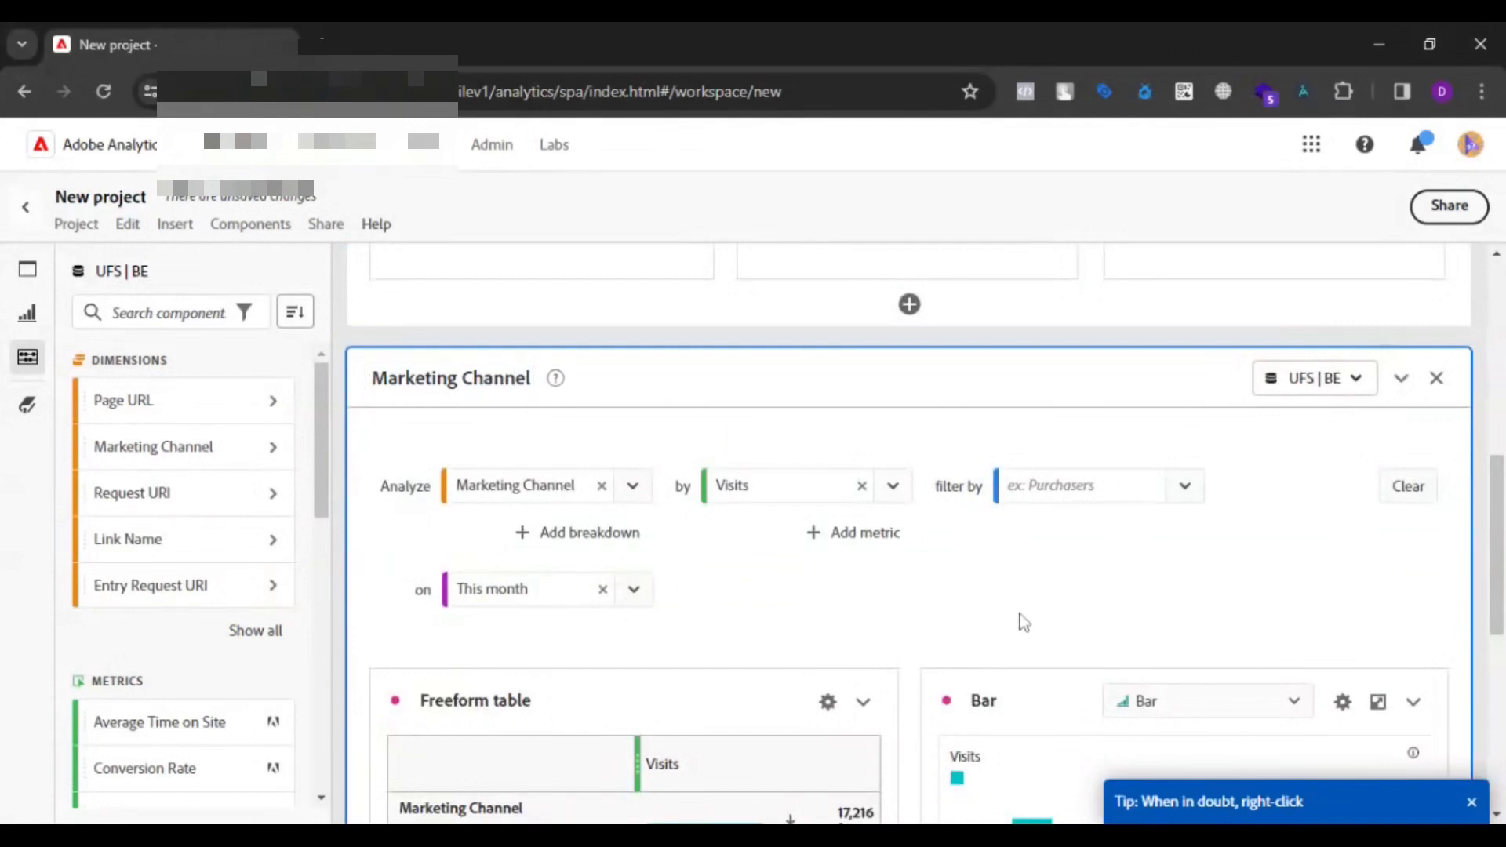
# Add a blank panel below the Marketing Channel panel and place a Line visualization in it.
pyautogui.scroll(-5, 1027, 611)
pyautogui.scroll(2, 1016, 593)
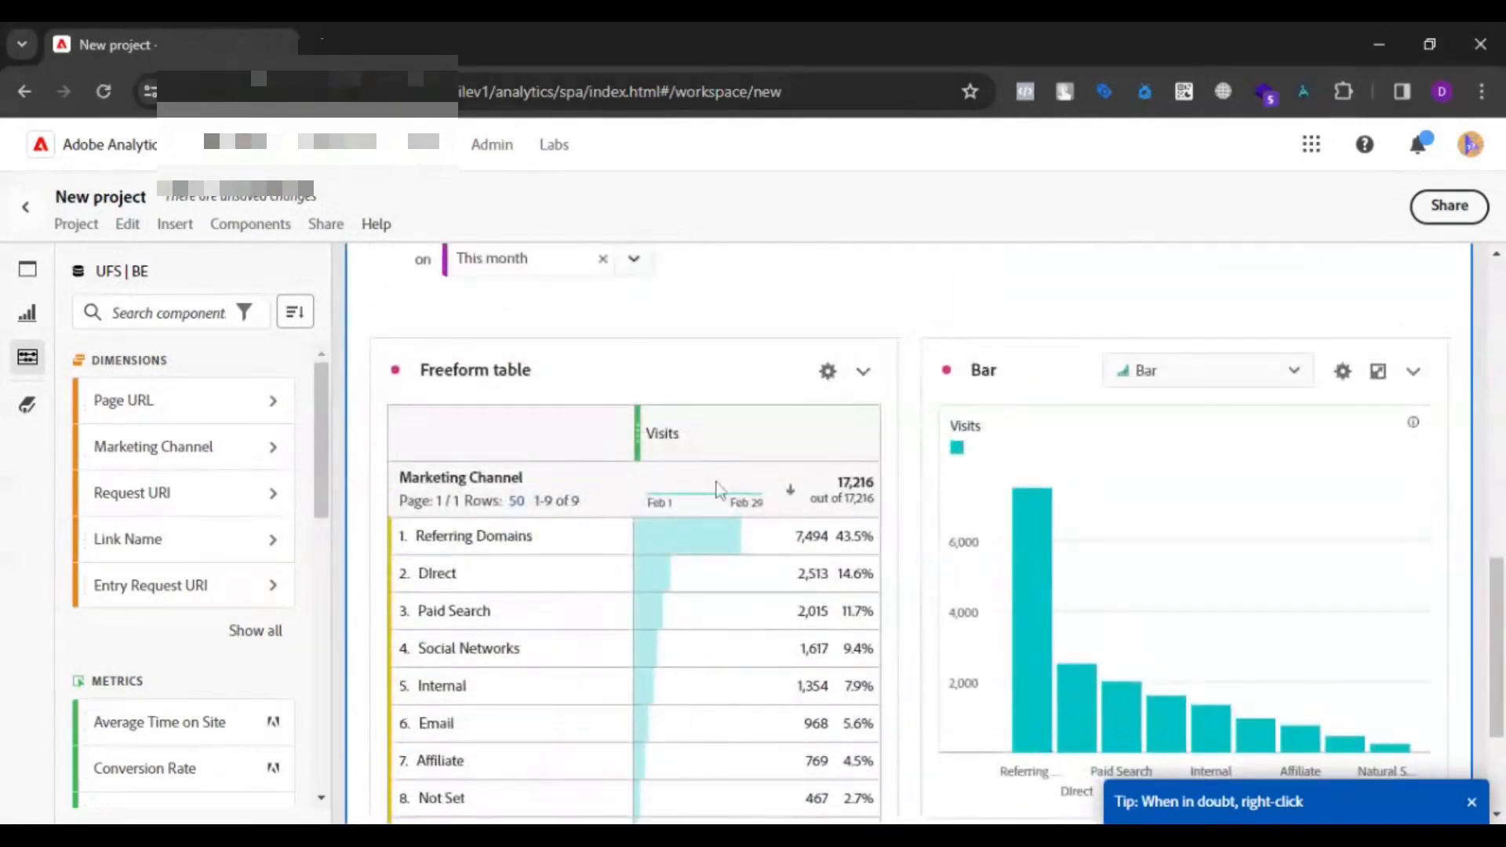
pyautogui.scroll(-3, 648, 470)
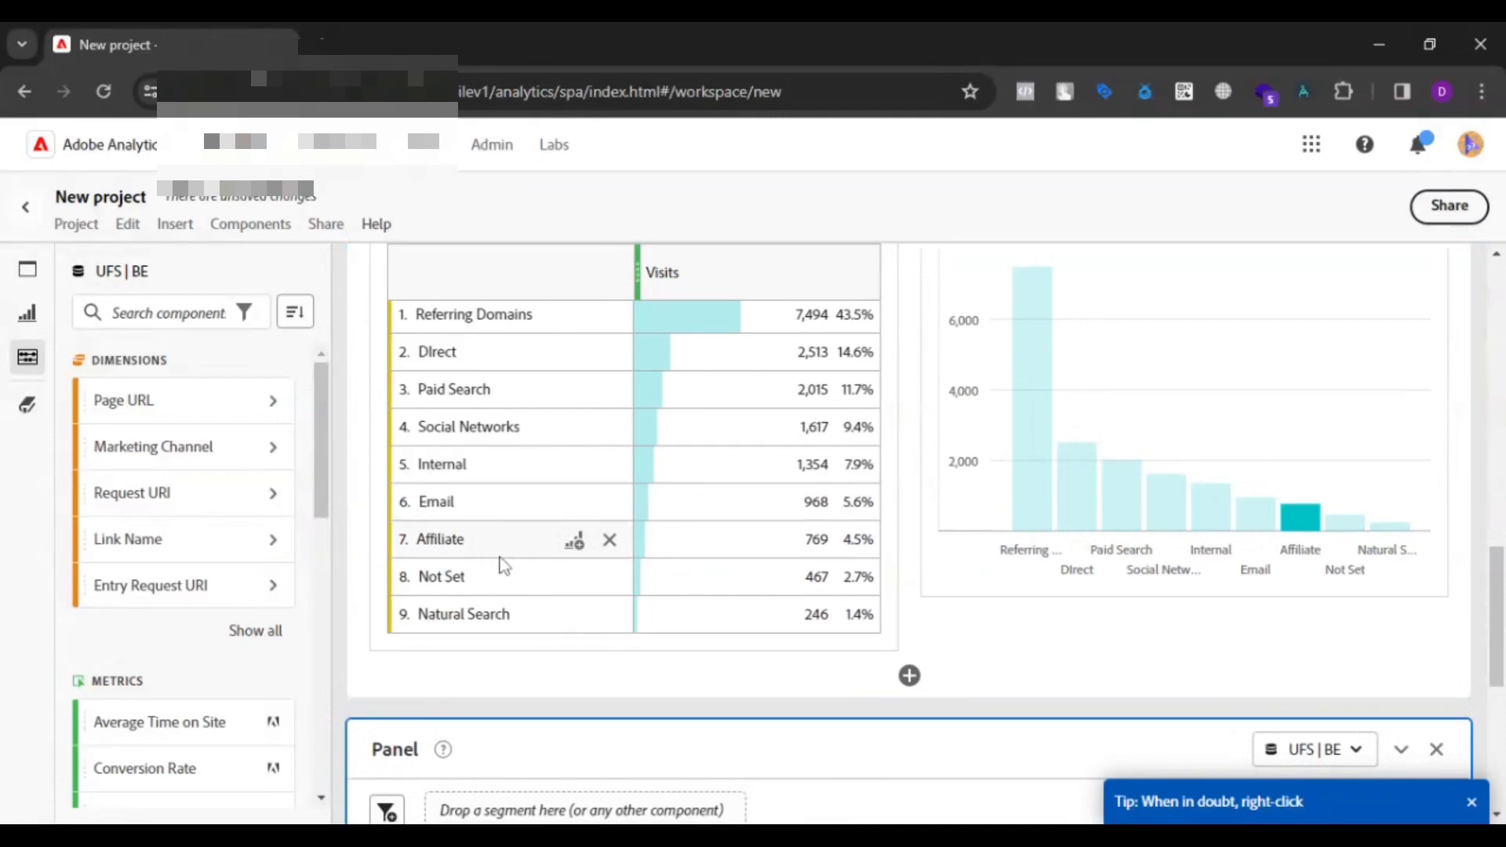
pyautogui.scroll(-4, 502, 571)
pyautogui.scroll(-1, 514, 531)
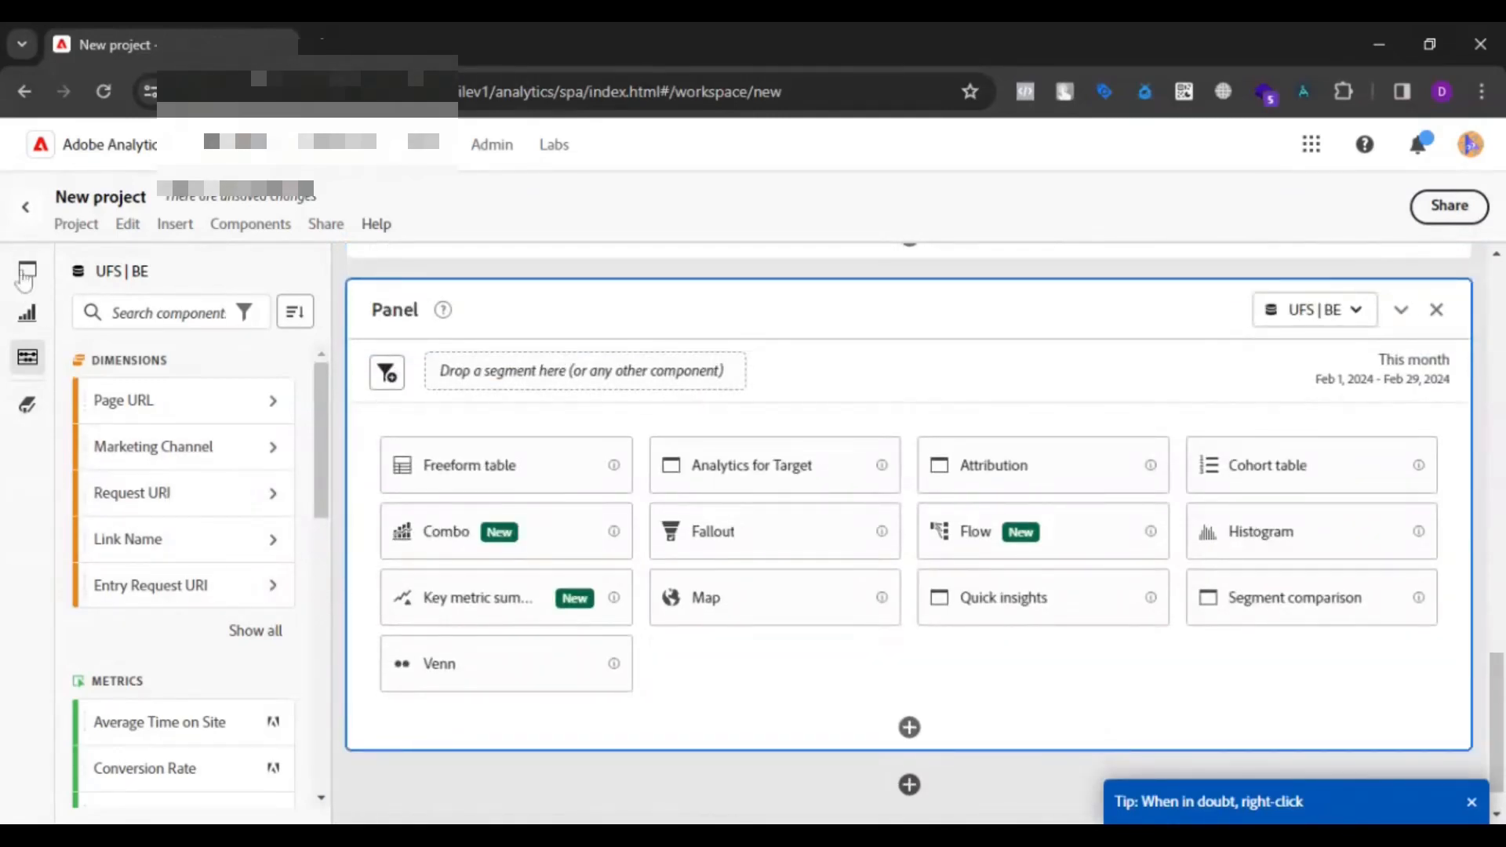
pyautogui.click(34, 327)
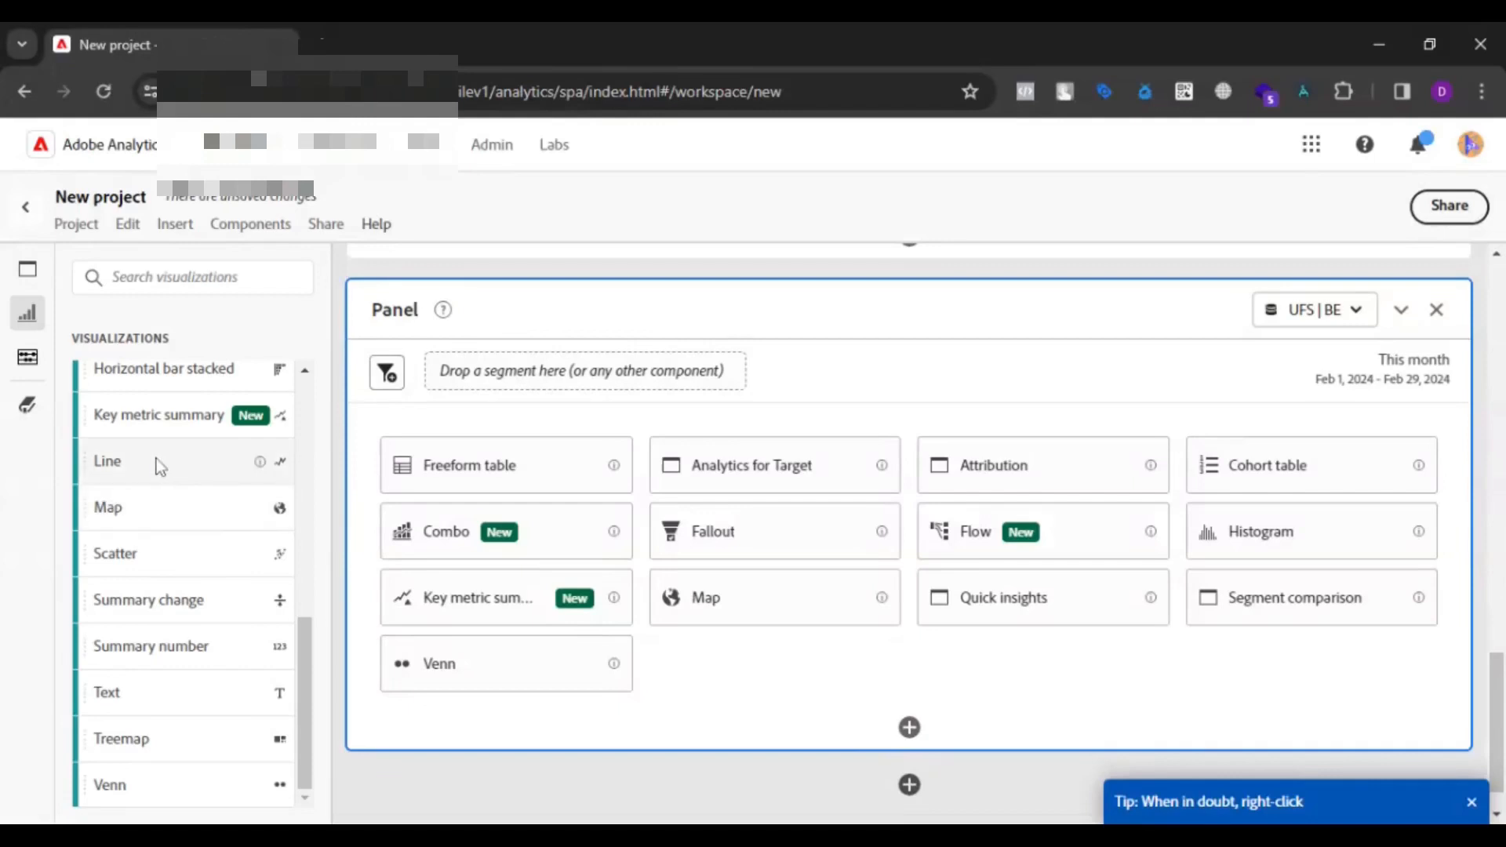
pyautogui.moveTo(160, 466); pyautogui.dragTo(662, 619)
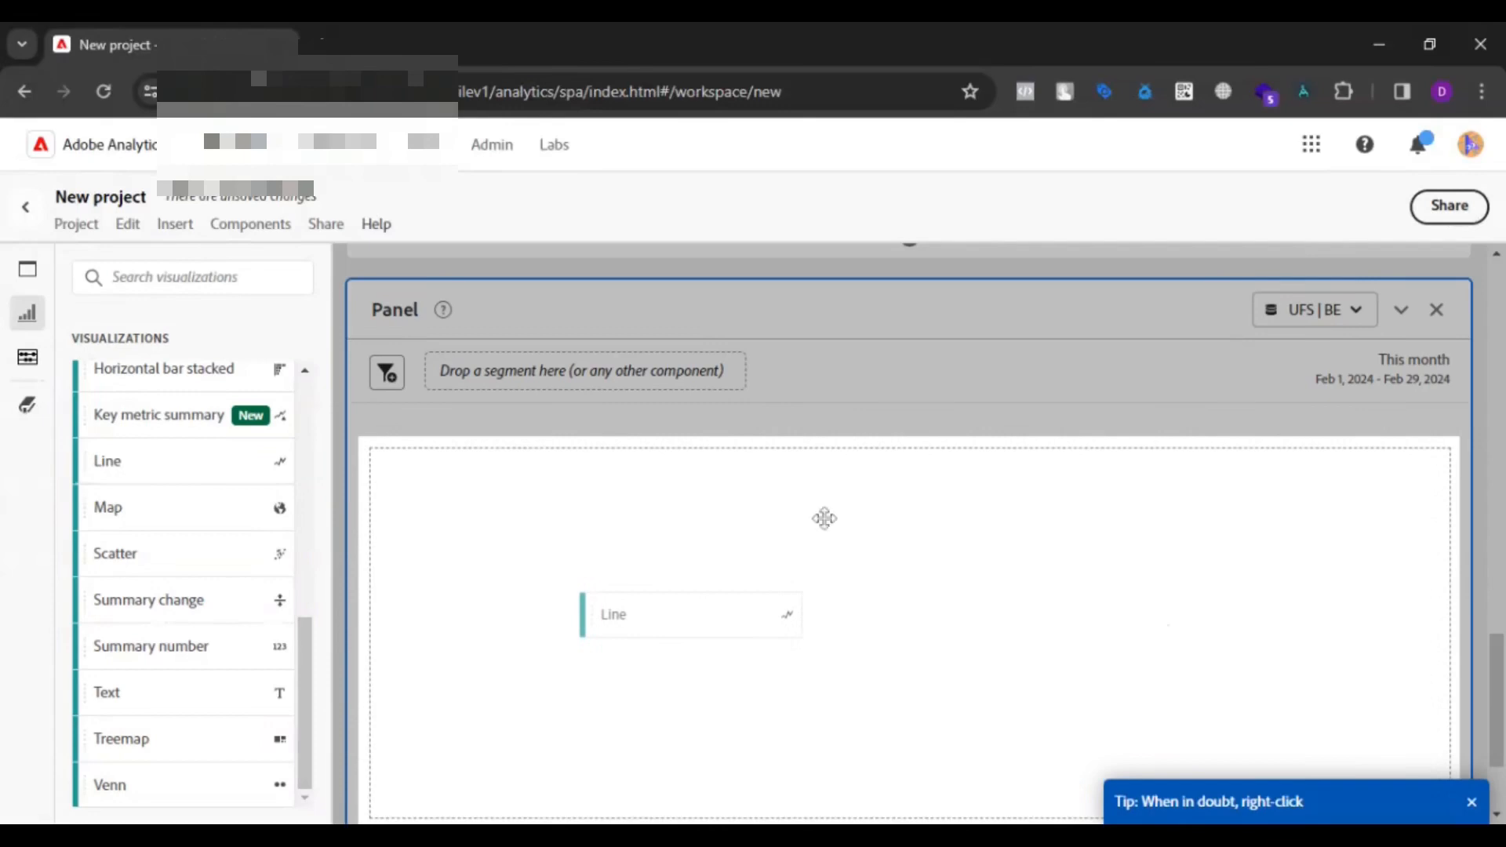
pyautogui.moveTo(825, 518); pyautogui.dragTo(824, 517)
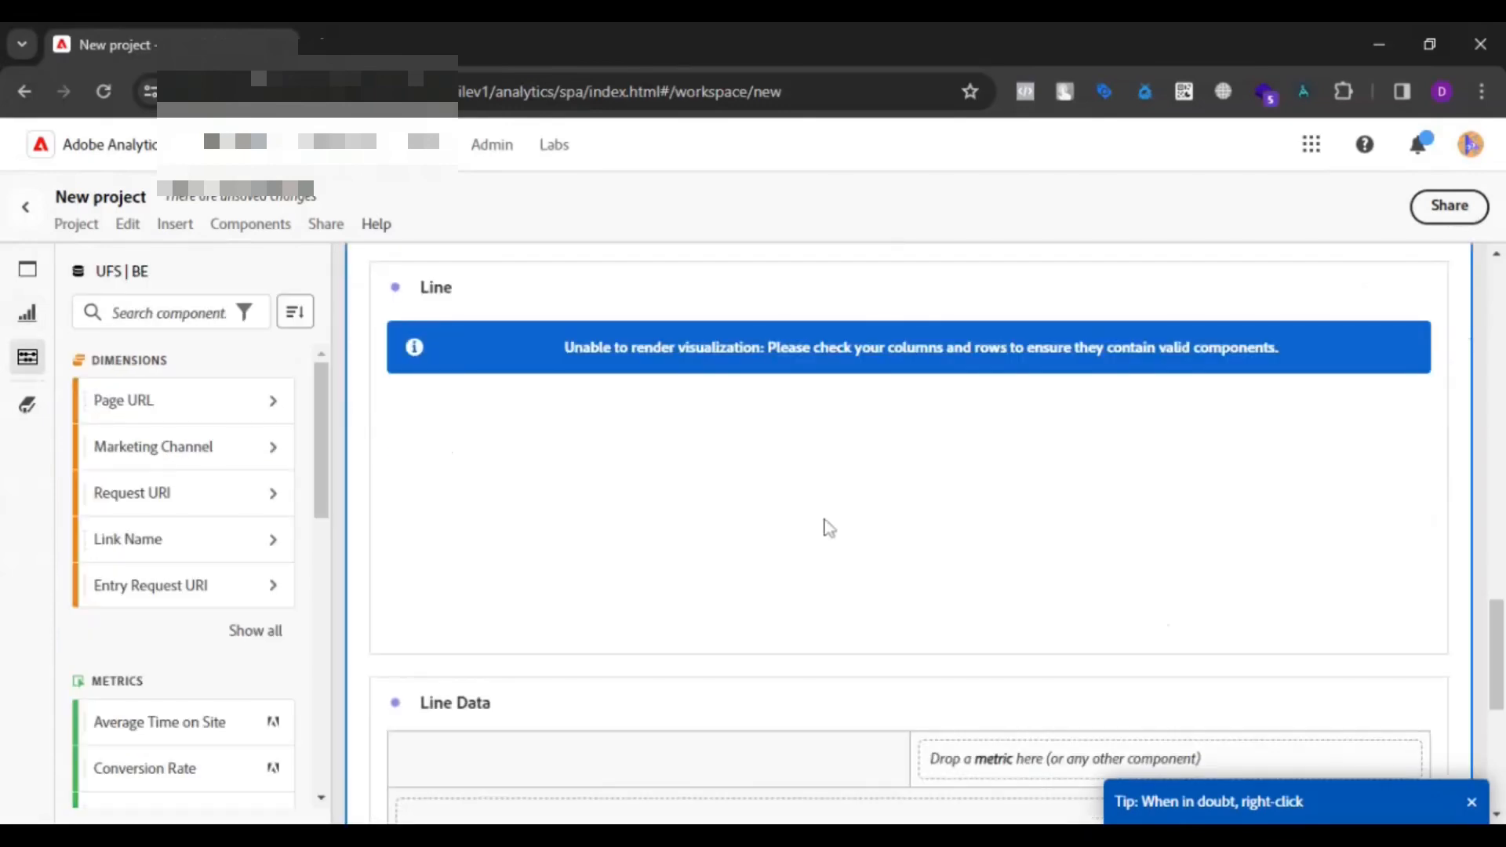
# Find the Day dimension and add it as the rows of the Line Data table.
pyautogui.scroll(-4, 823, 517)
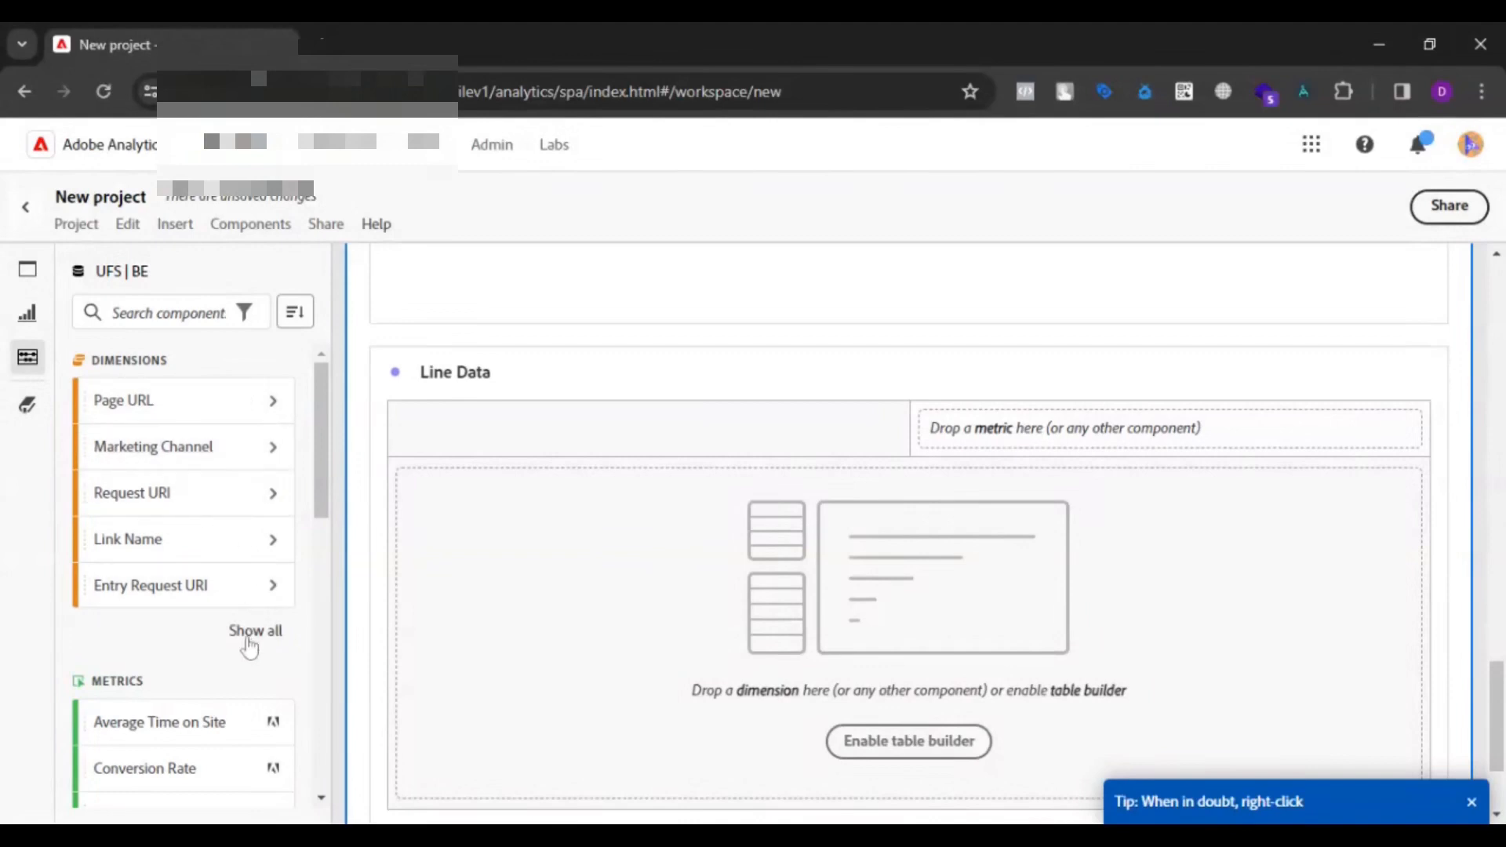
pyautogui.click(248, 637)
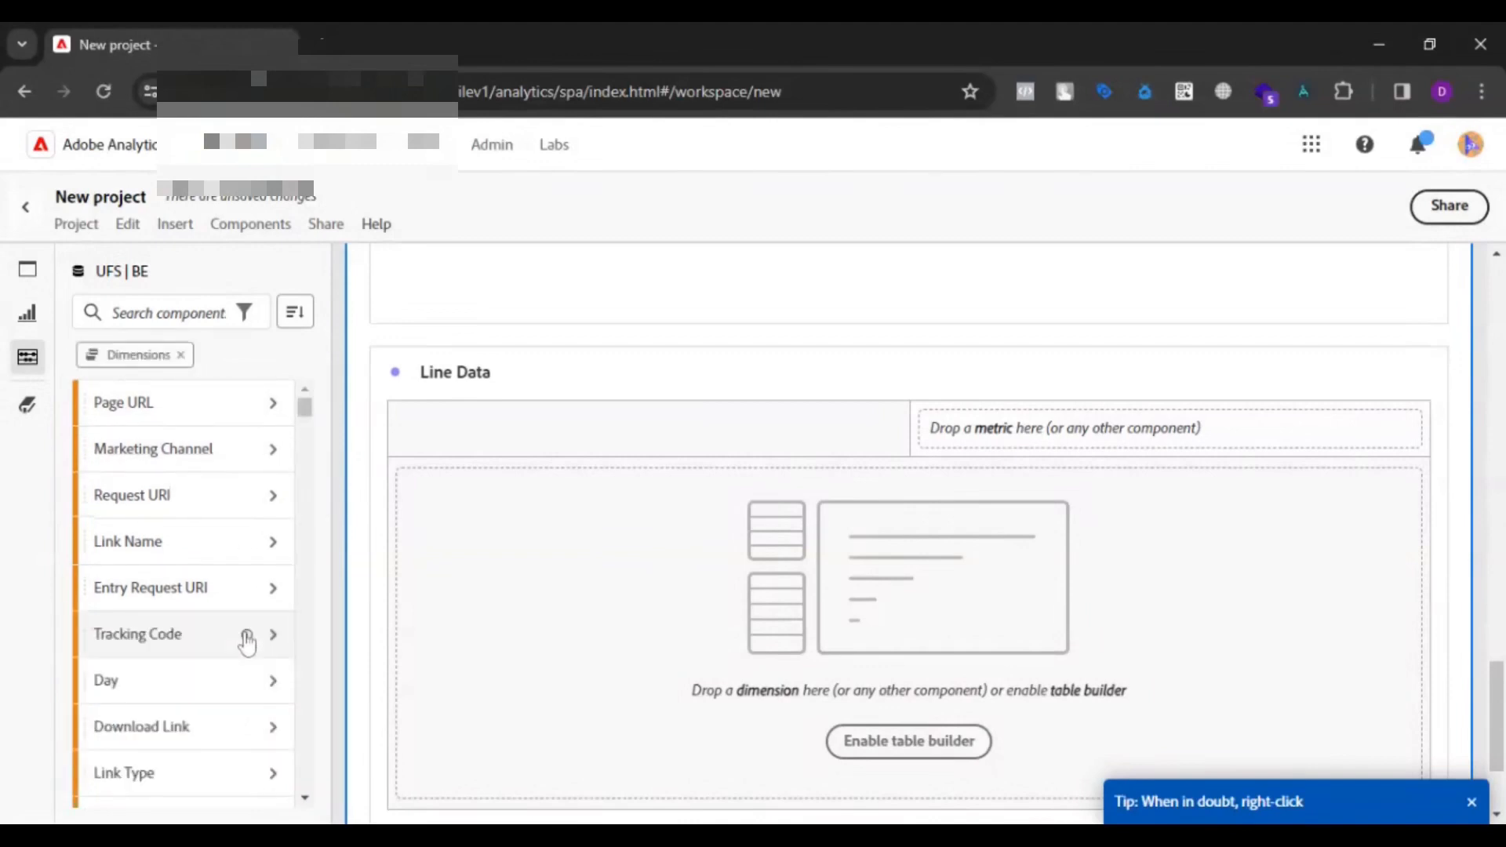
pyautogui.scroll(-2, 247, 642)
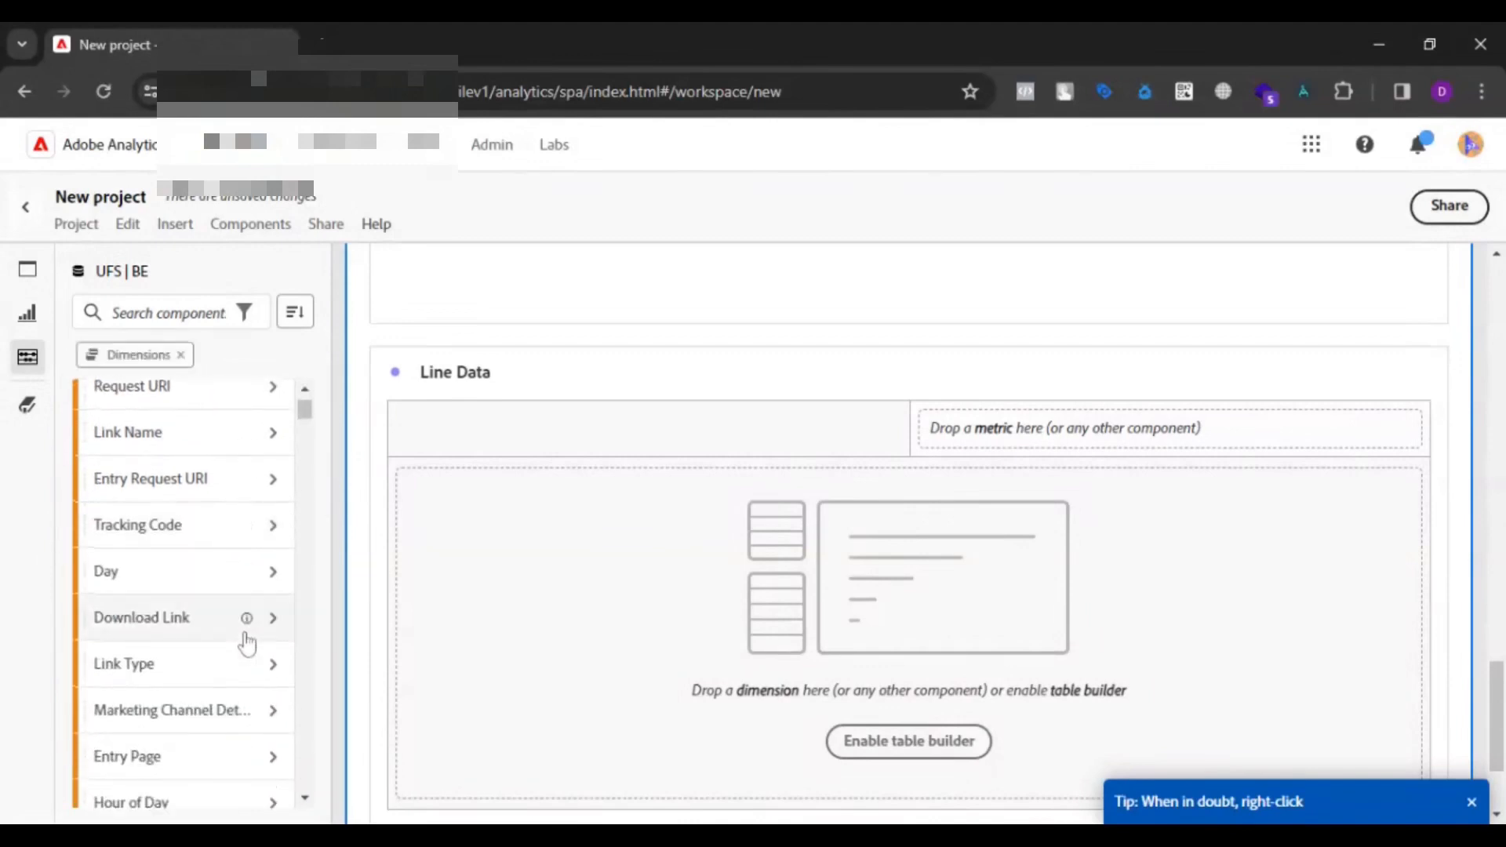
pyautogui.scroll(2, 247, 641)
pyautogui.click(170, 314)
pyautogui.write('day')
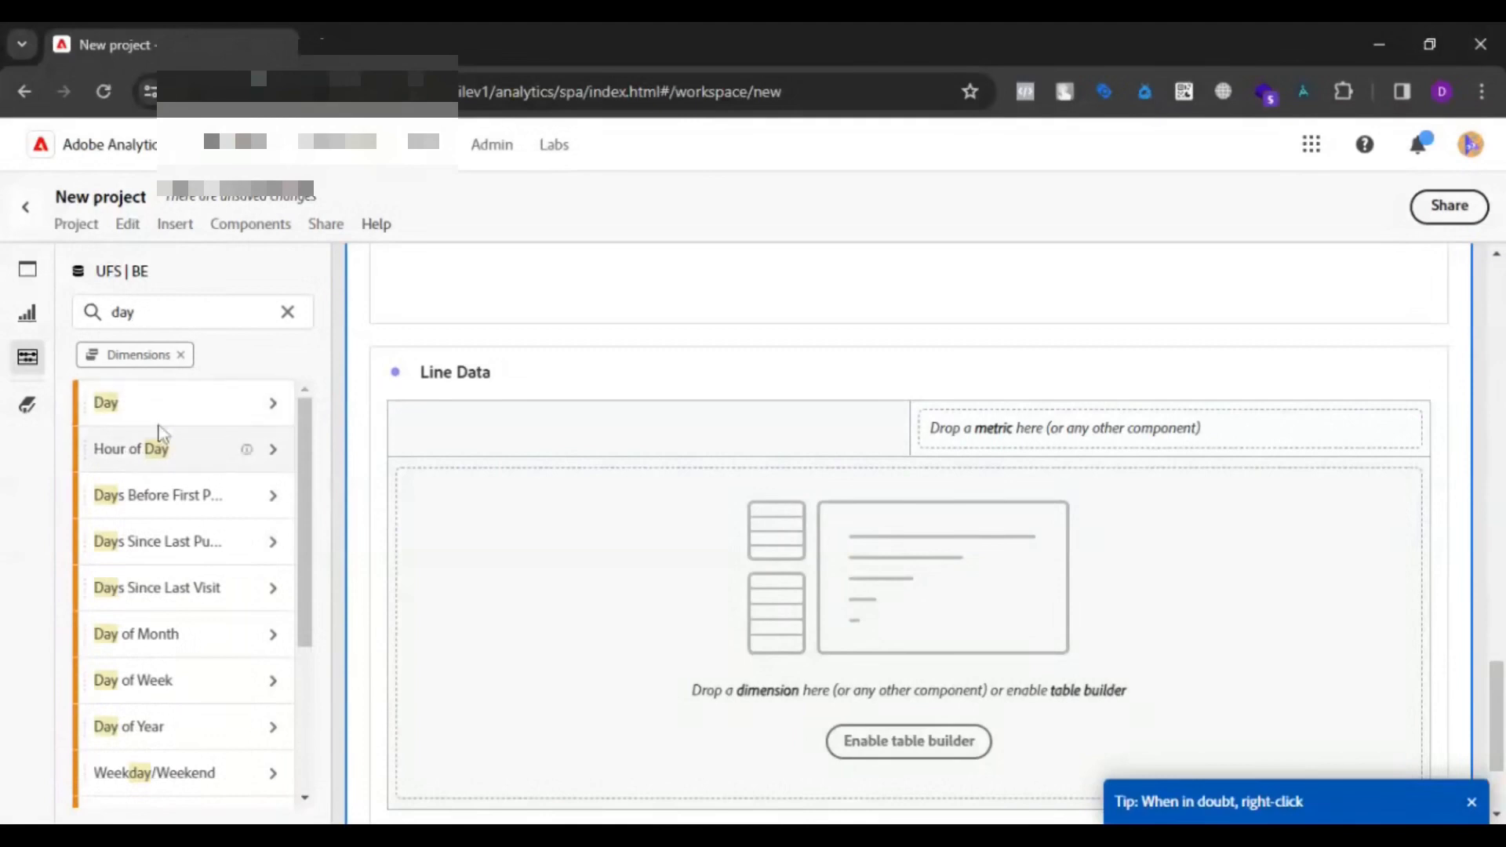
pyautogui.moveTo(159, 418); pyautogui.dragTo(488, 494)
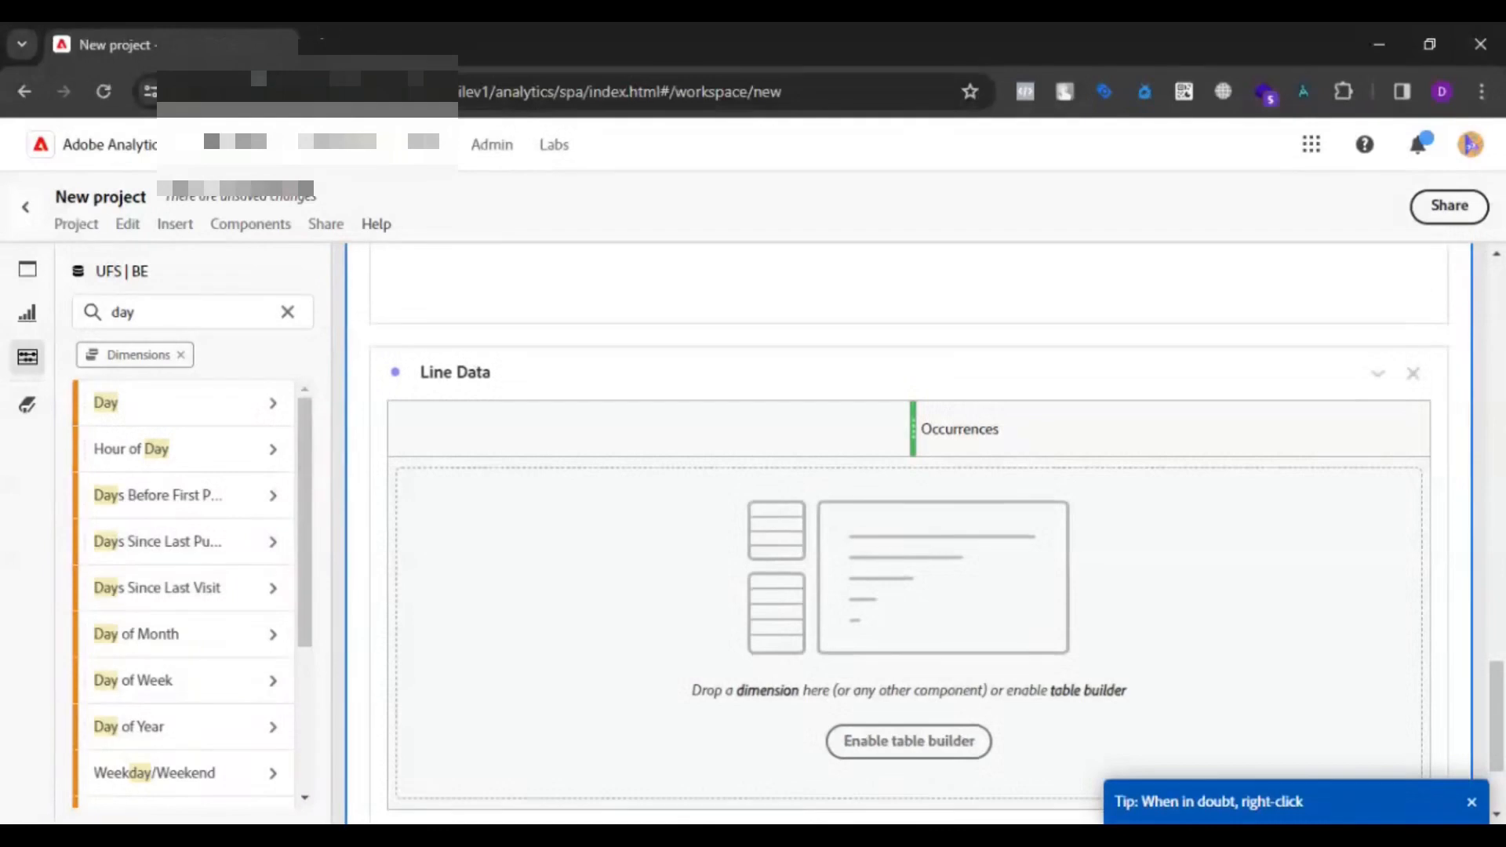
# Clear the dimension search and filter, and replace the Occurrences metric in the Line Data table with Visits.
pyautogui.click(284, 318)
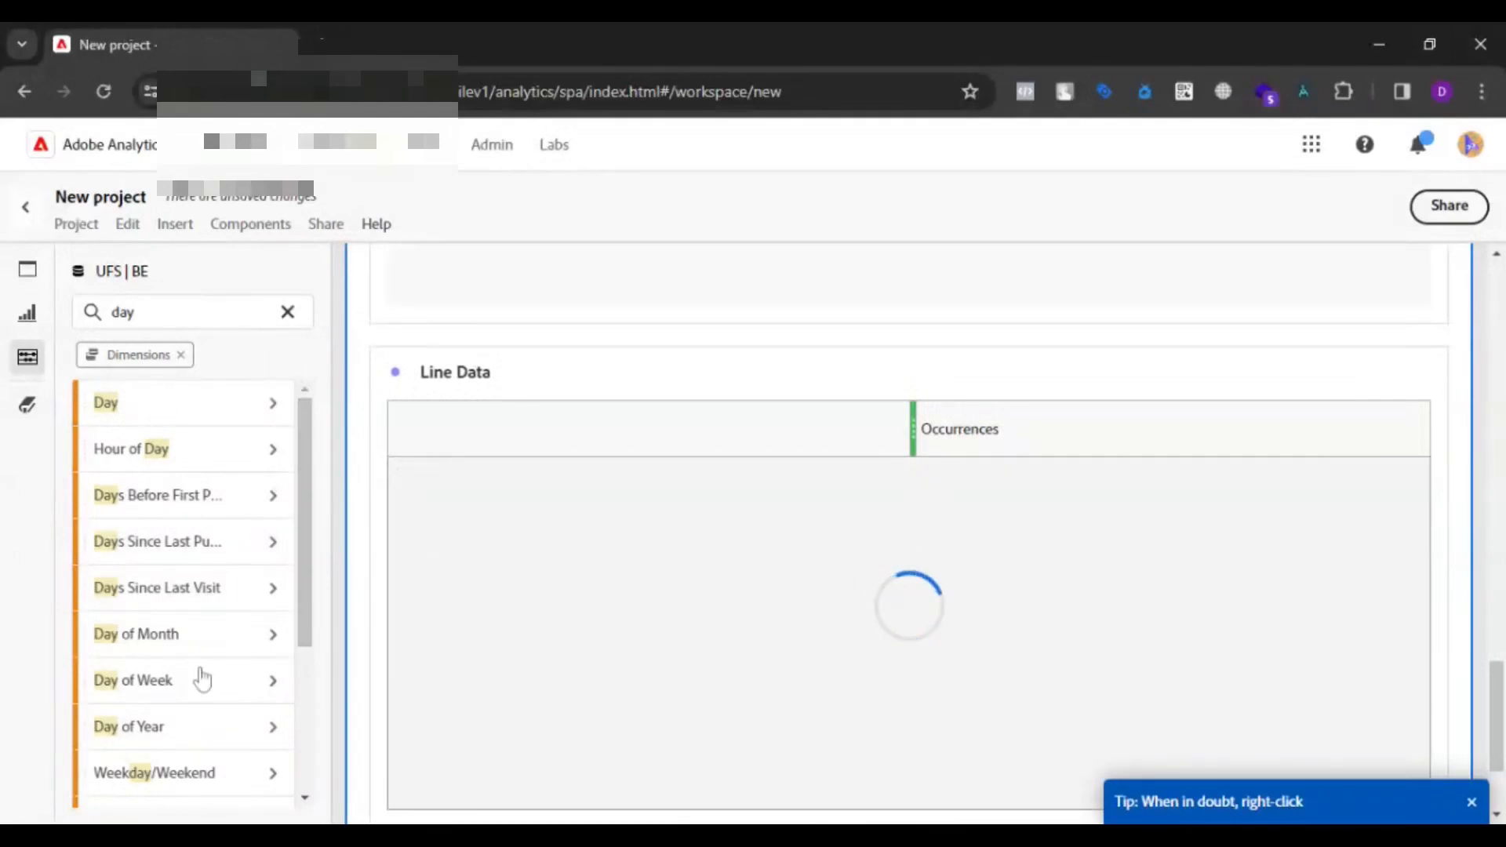
pyautogui.scroll(-2, 196, 660)
pyautogui.scroll(-1, 206, 631)
pyautogui.scroll(10, 213, 502)
pyautogui.click(181, 357)
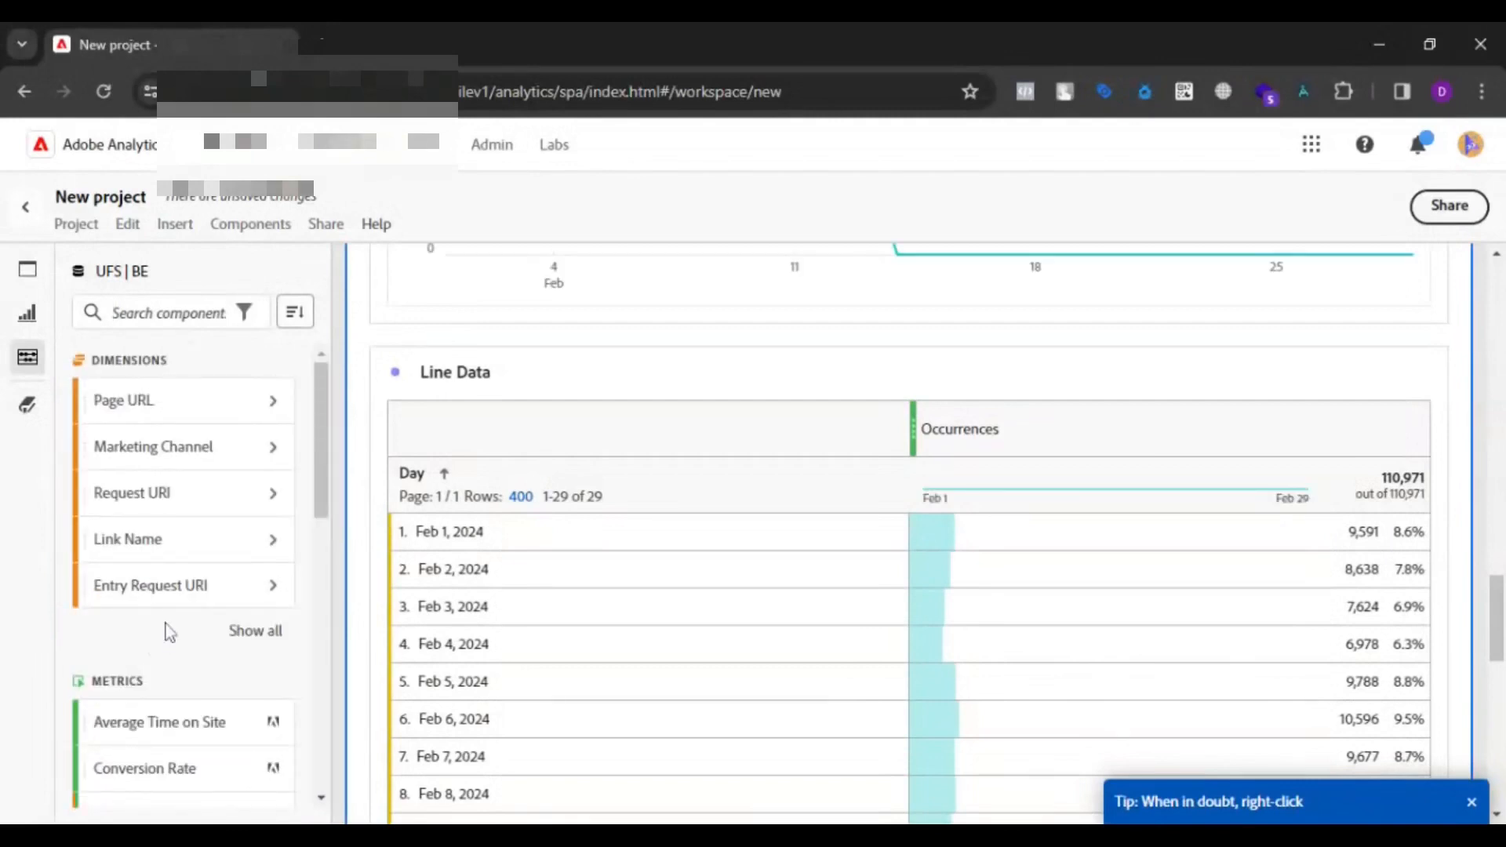
pyautogui.scroll(-5, 166, 604)
pyautogui.scroll(4, 206, 643)
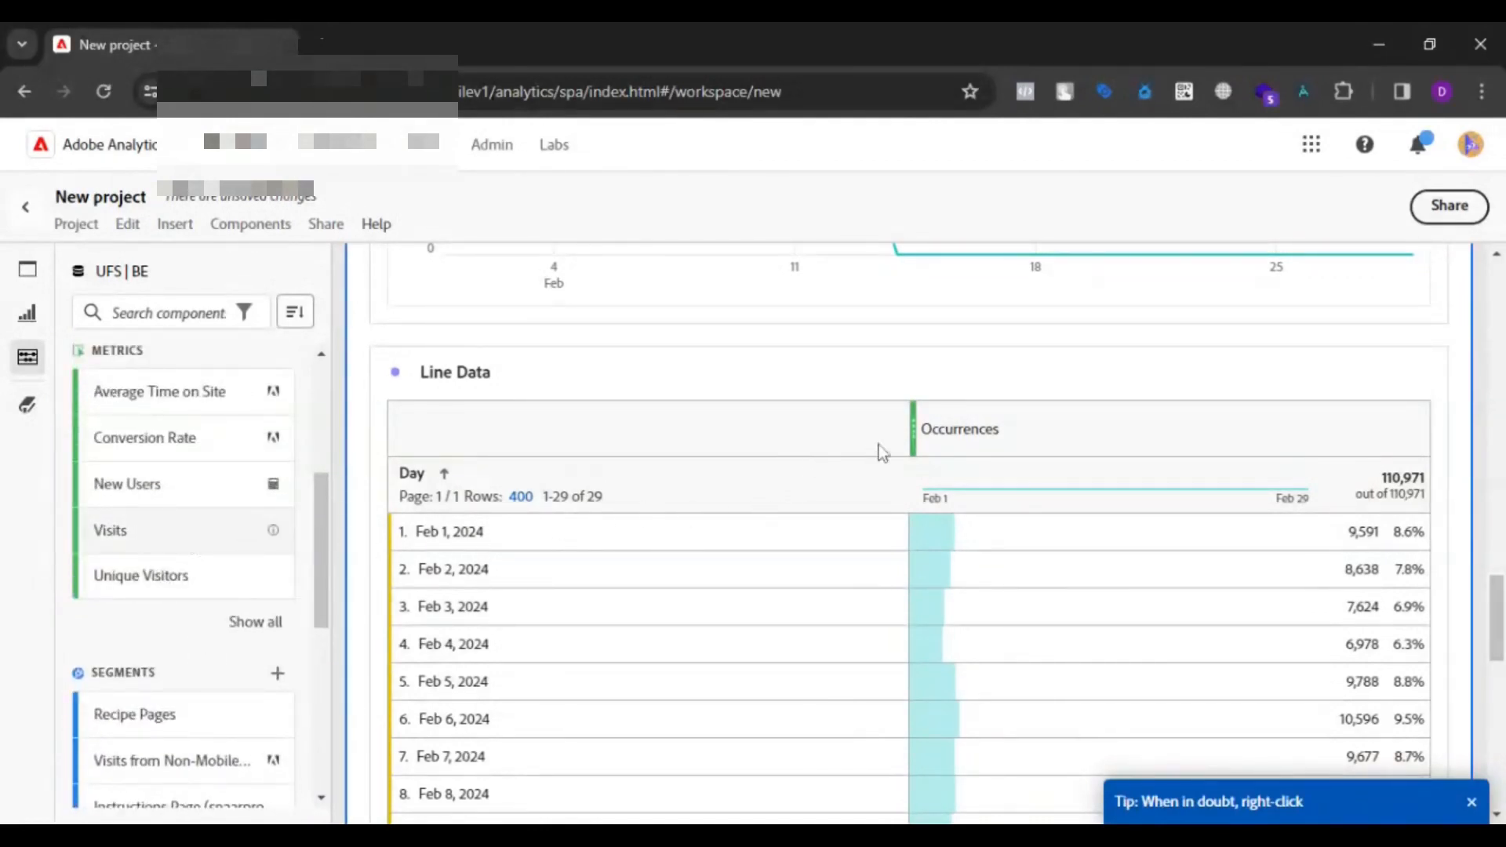
pyautogui.moveTo(907, 433); pyautogui.dragTo(1205, 507)
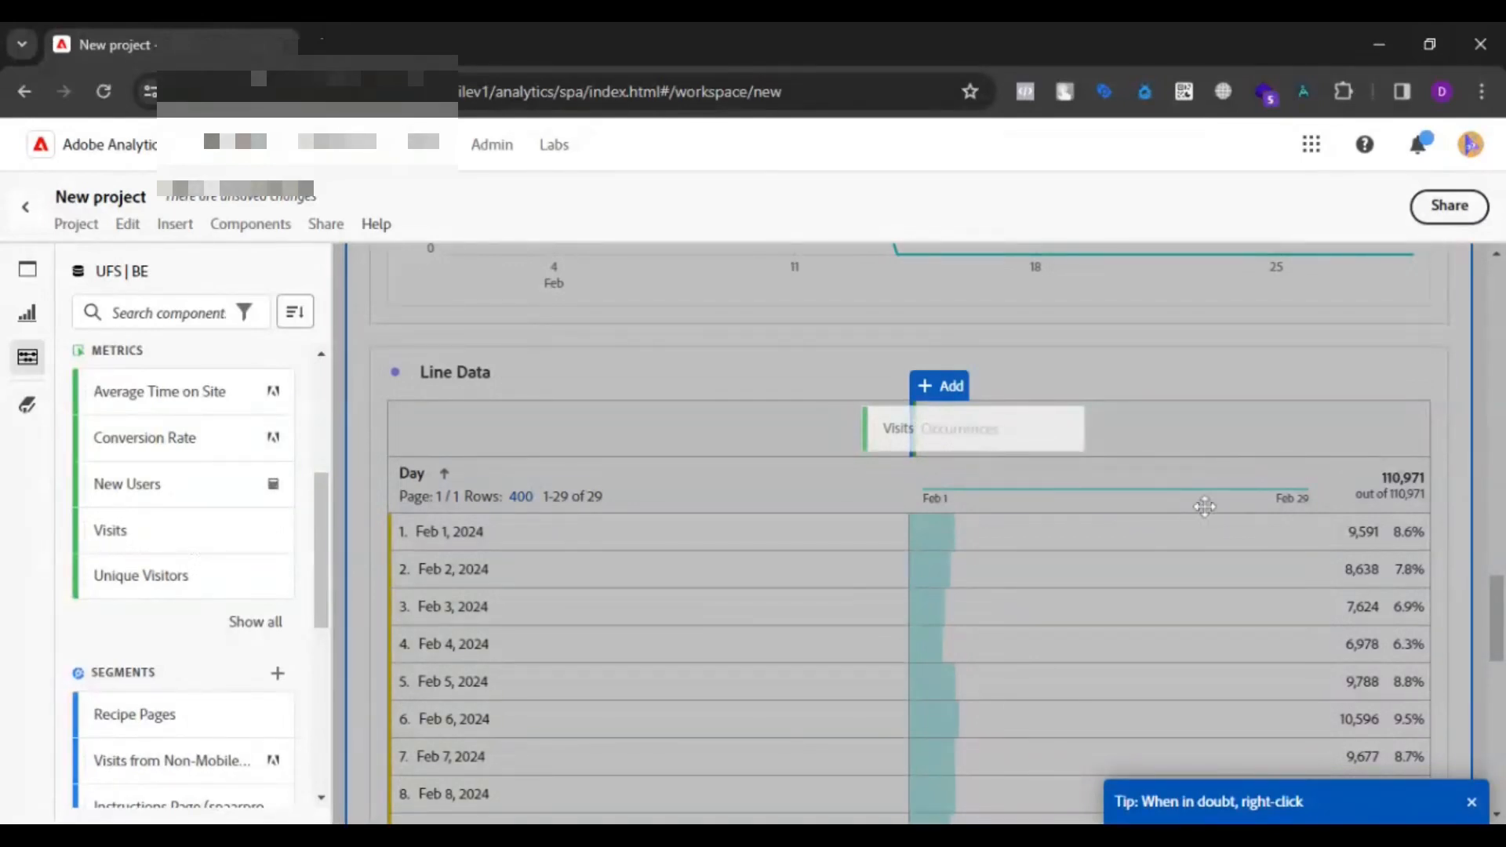
pyautogui.moveTo(1202, 507); pyautogui.dragTo(746, 491)
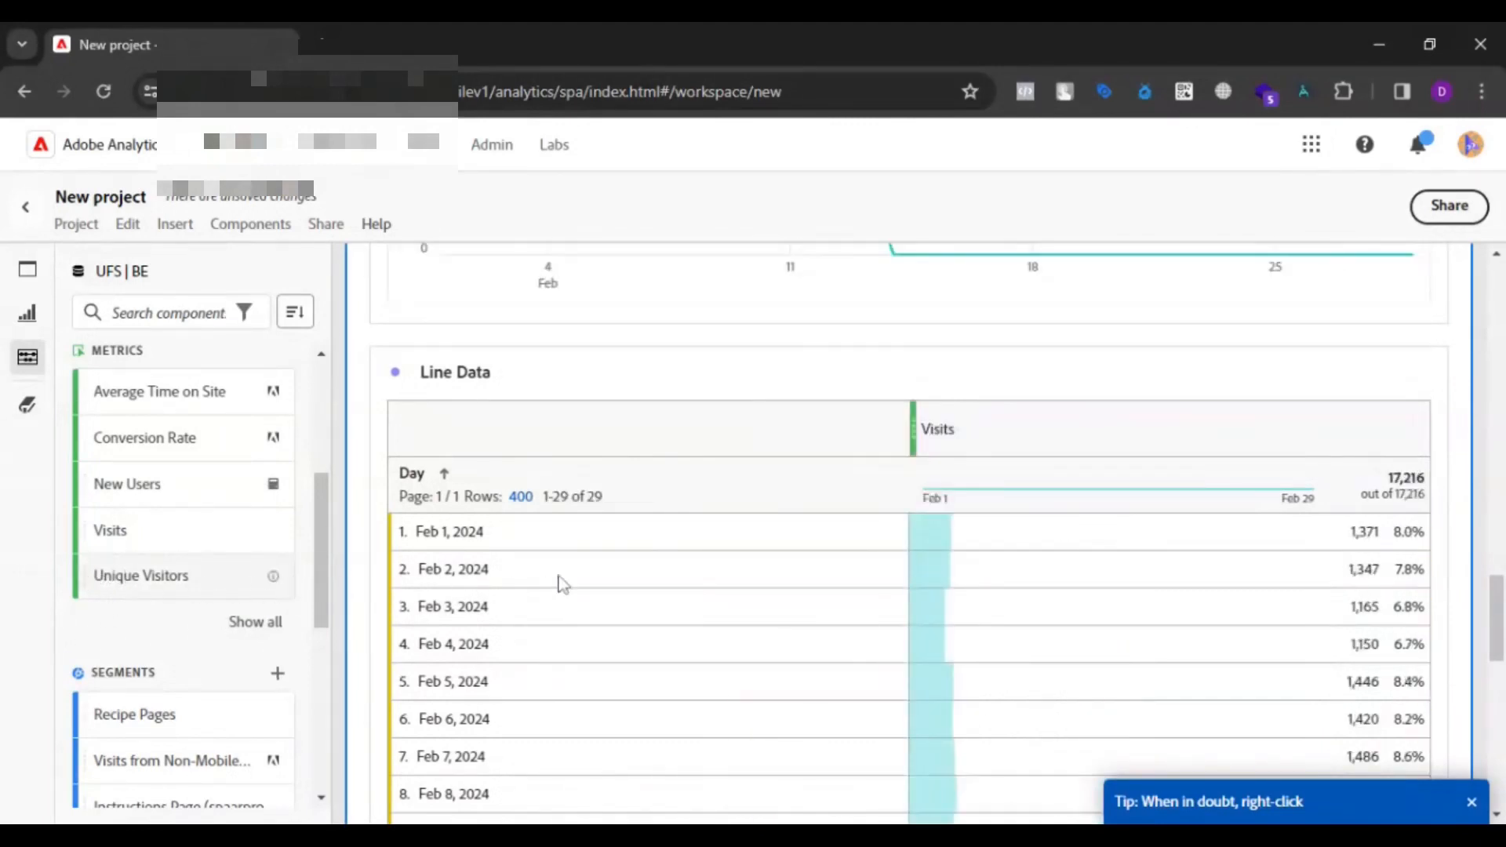
# Add the Unique Visitors and Orders metrics as columns after Visits in the Line Data table.
pyautogui.moveTo(1403, 436); pyautogui.dragTo(1085, 610)
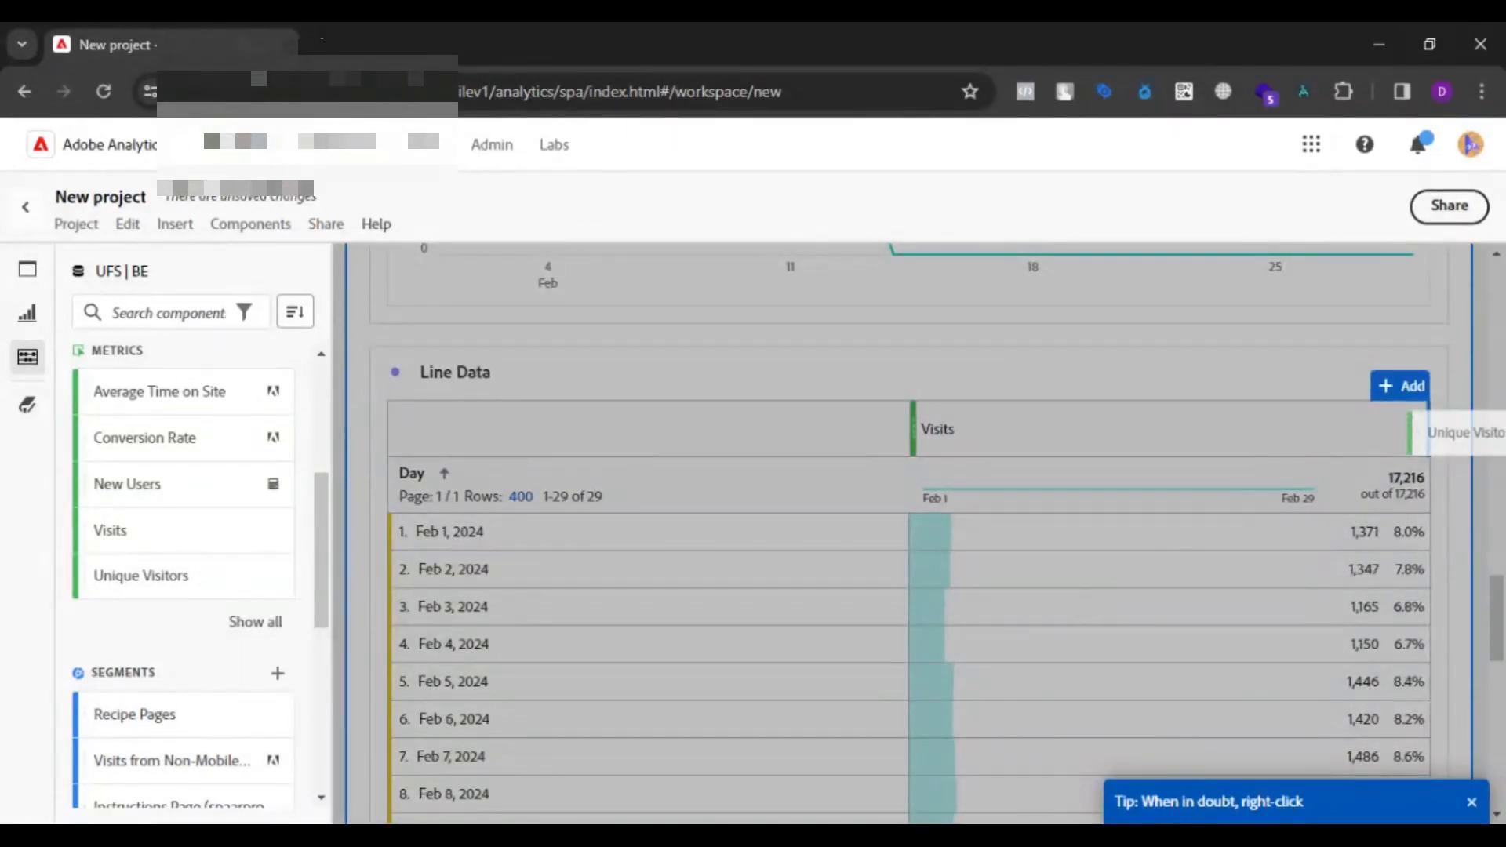
pyautogui.moveTo(1412, 427); pyautogui.dragTo(1412, 428)
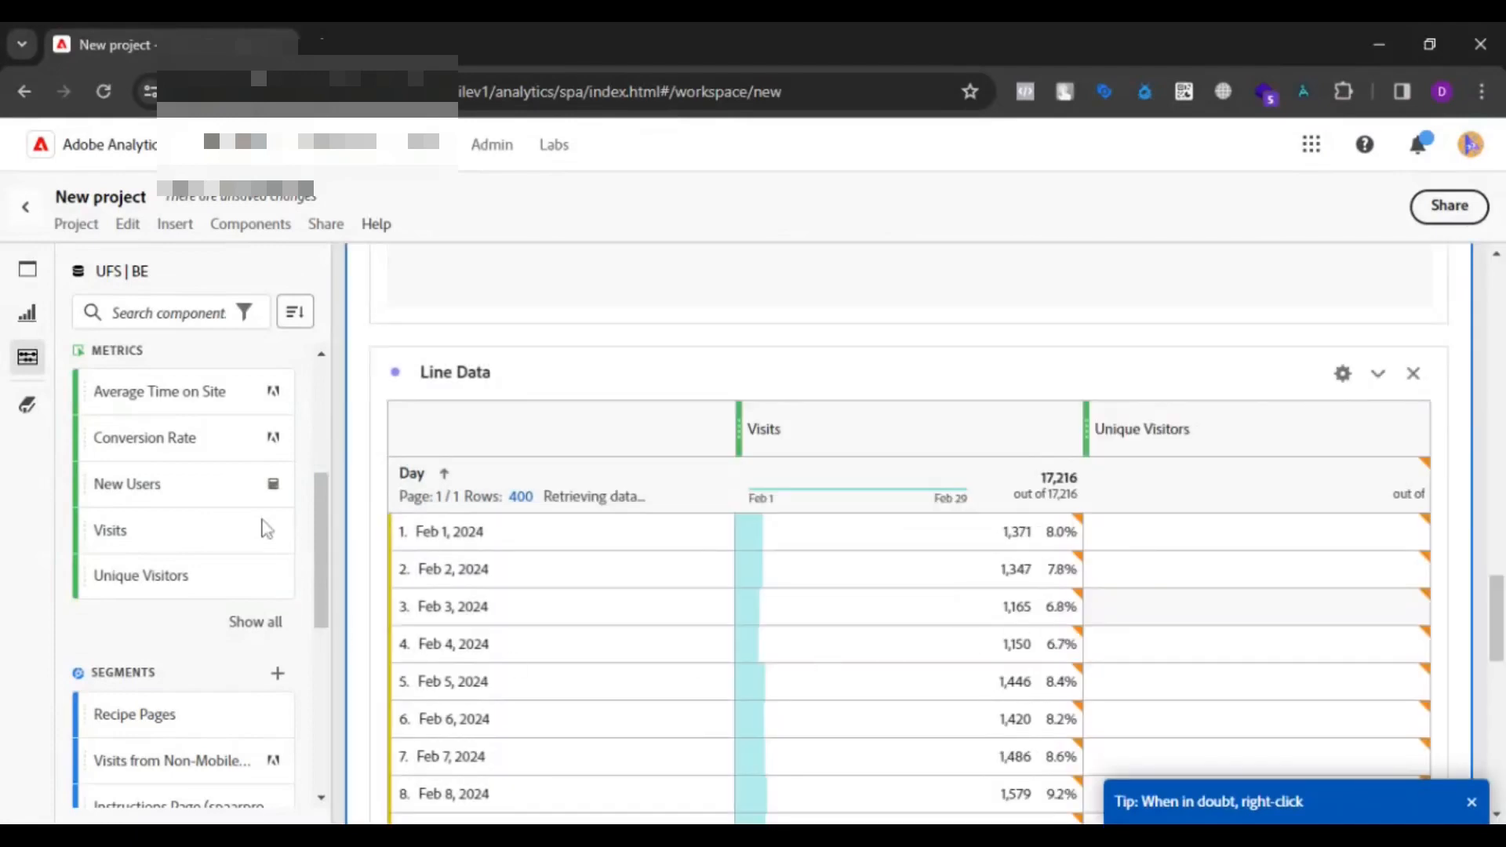
pyautogui.click(255, 622)
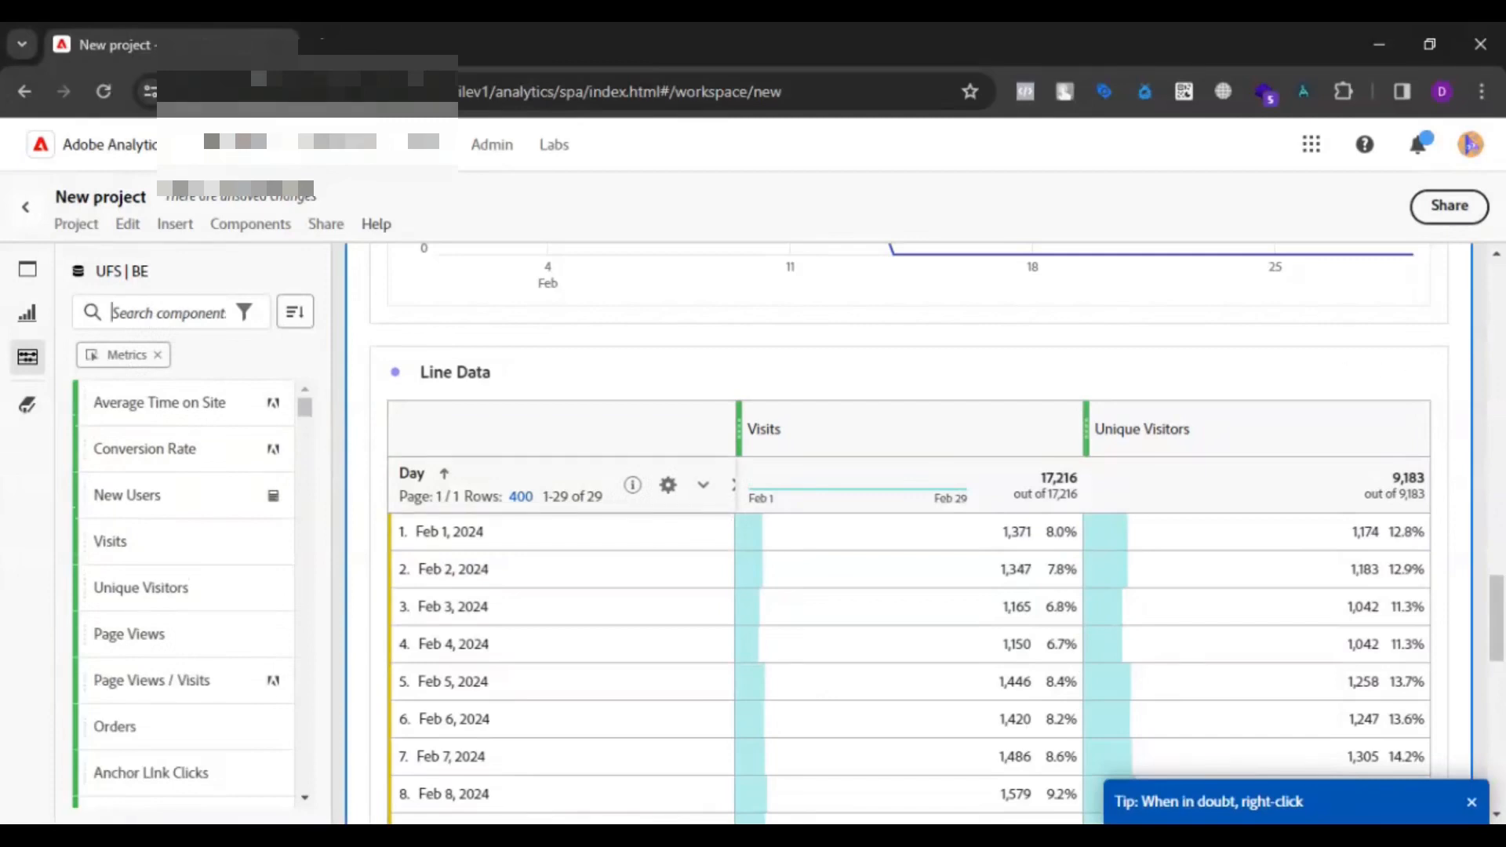
pyautogui.write('orders')
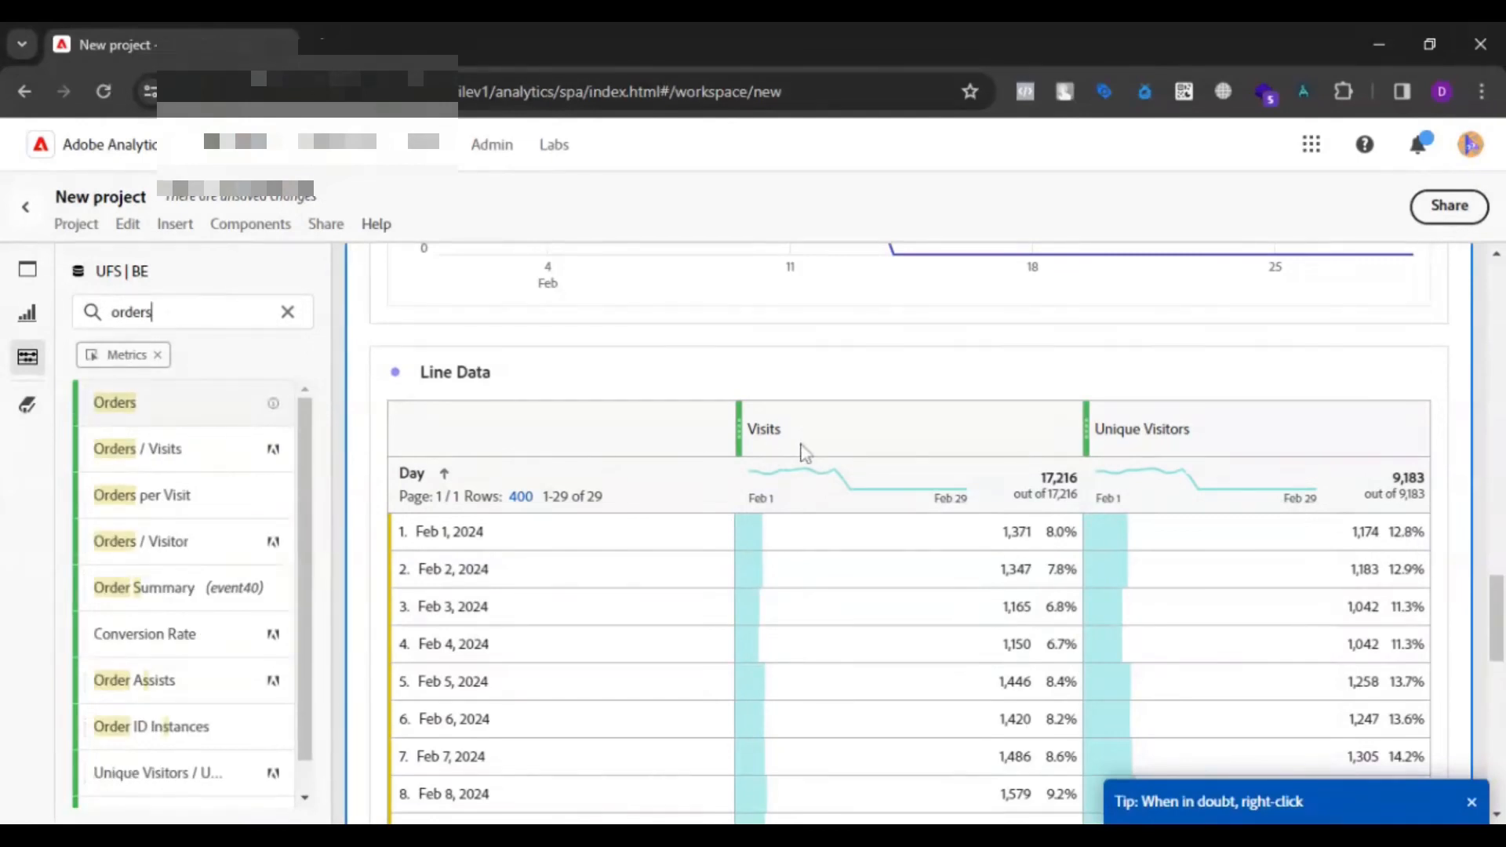
pyautogui.moveTo(1412, 439); pyautogui.dragTo(838, 733)
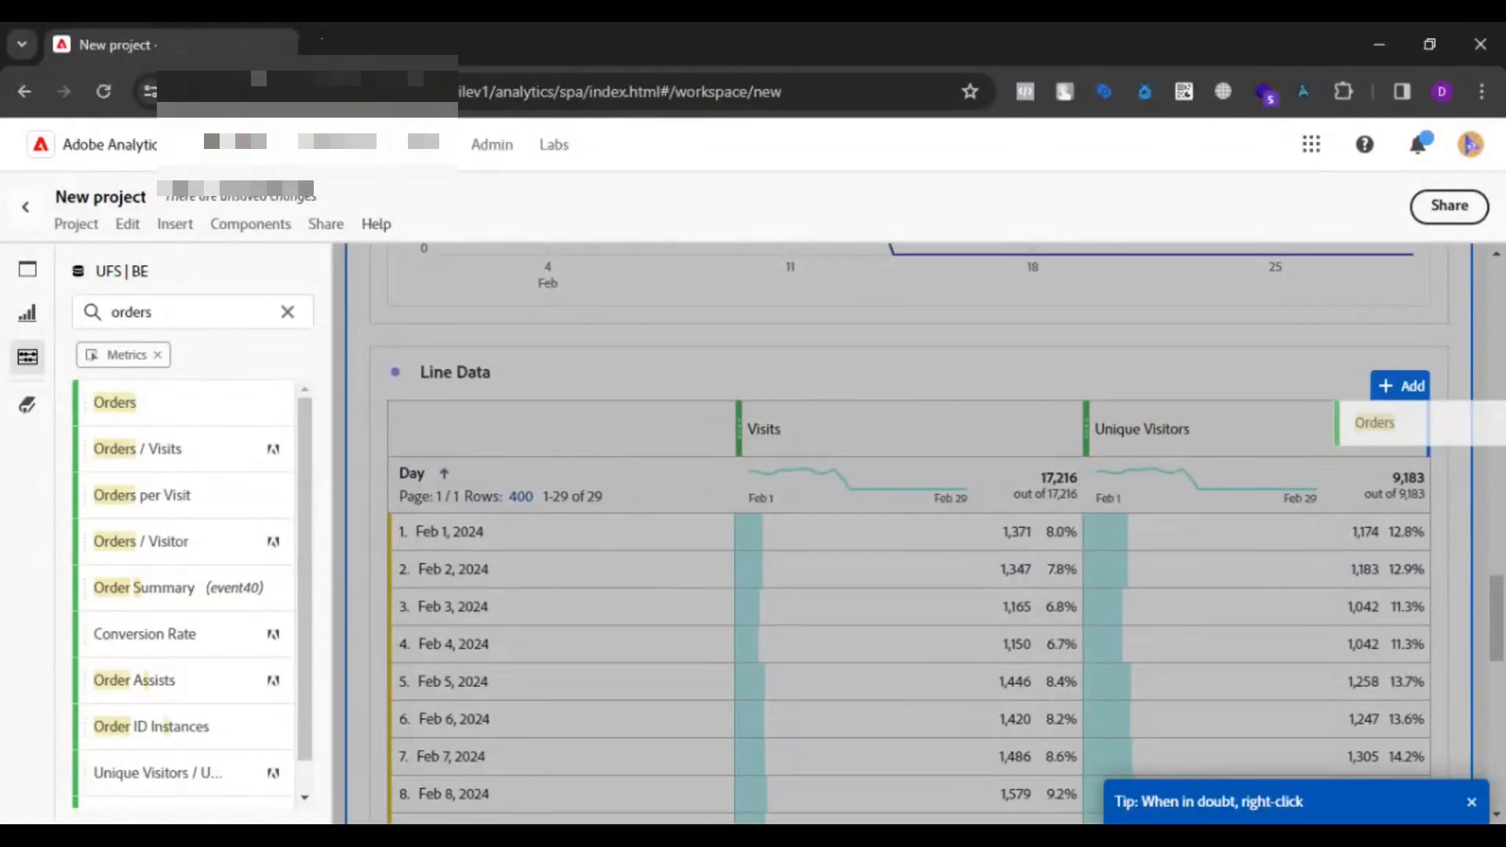
pyautogui.moveTo(1019, 313); pyautogui.dragTo(1108, 408)
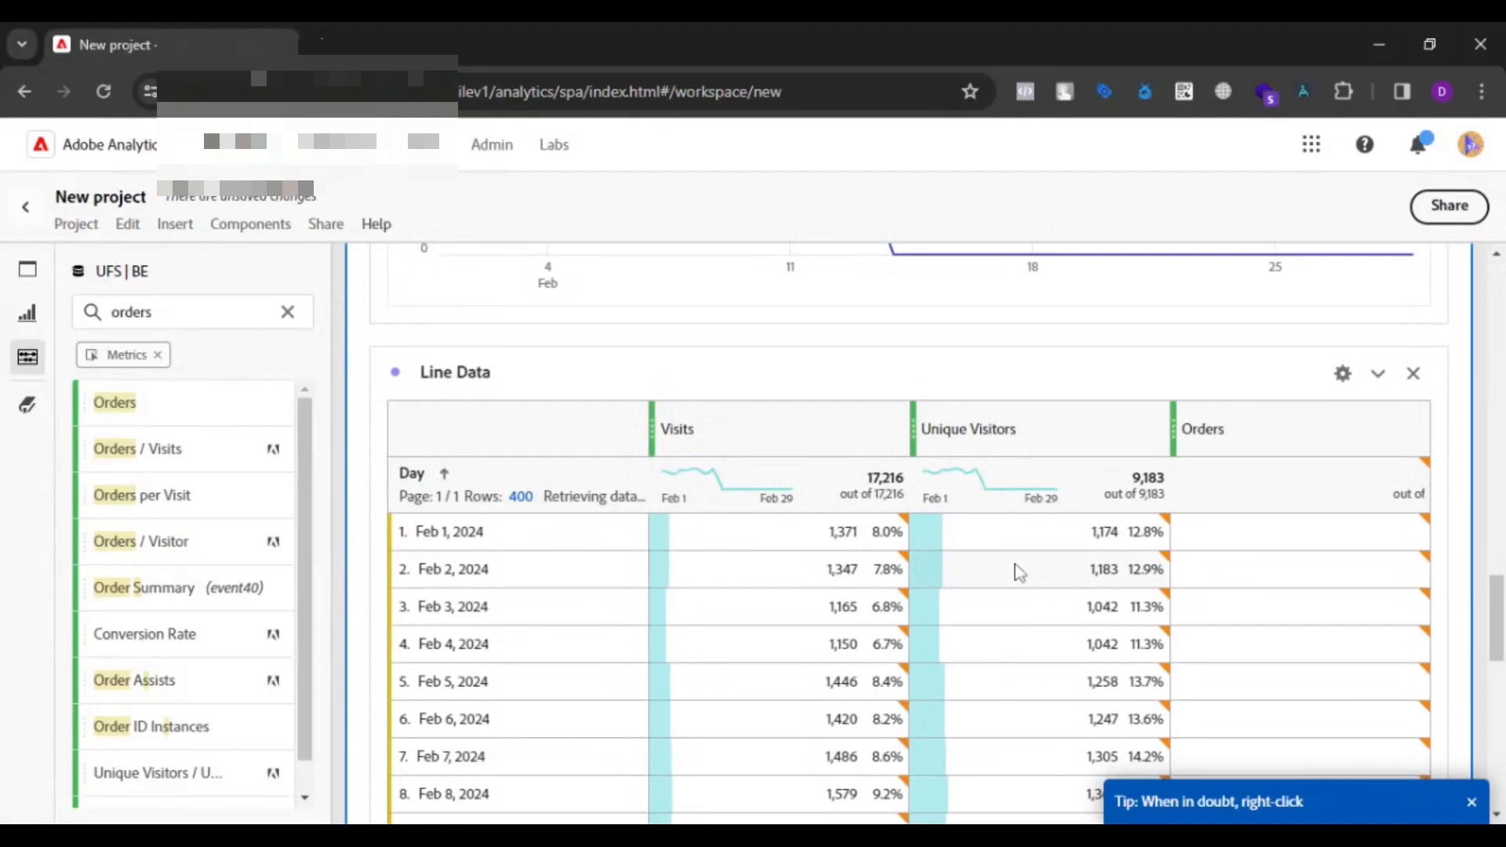
# Apply the Overview panel's date range, Jan 1 to Jan 31, 2024, to all panels.
pyautogui.scroll(5, 1019, 571)
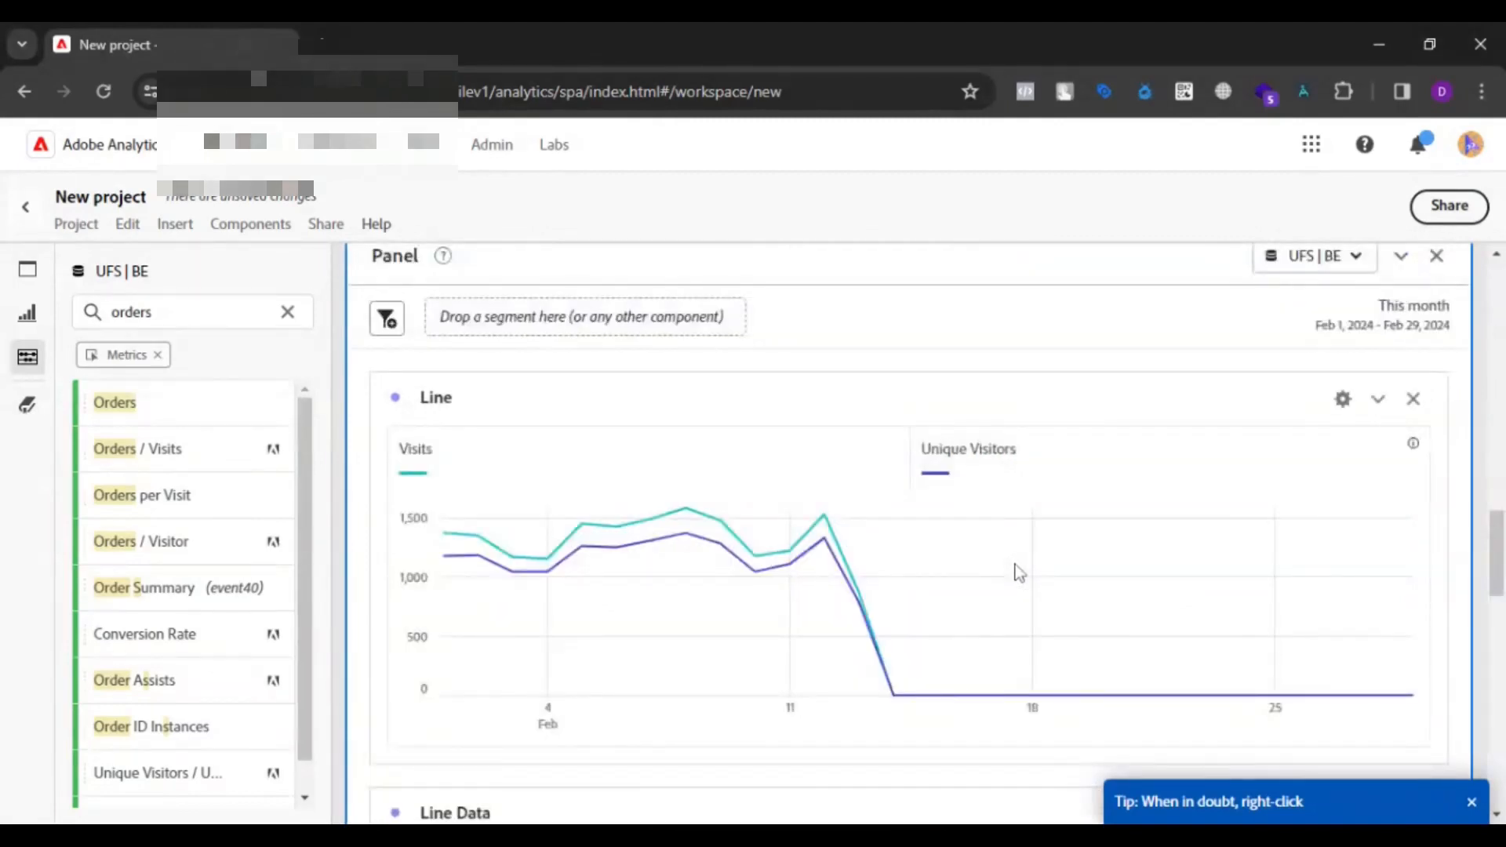
pyautogui.scroll(2, 1015, 563)
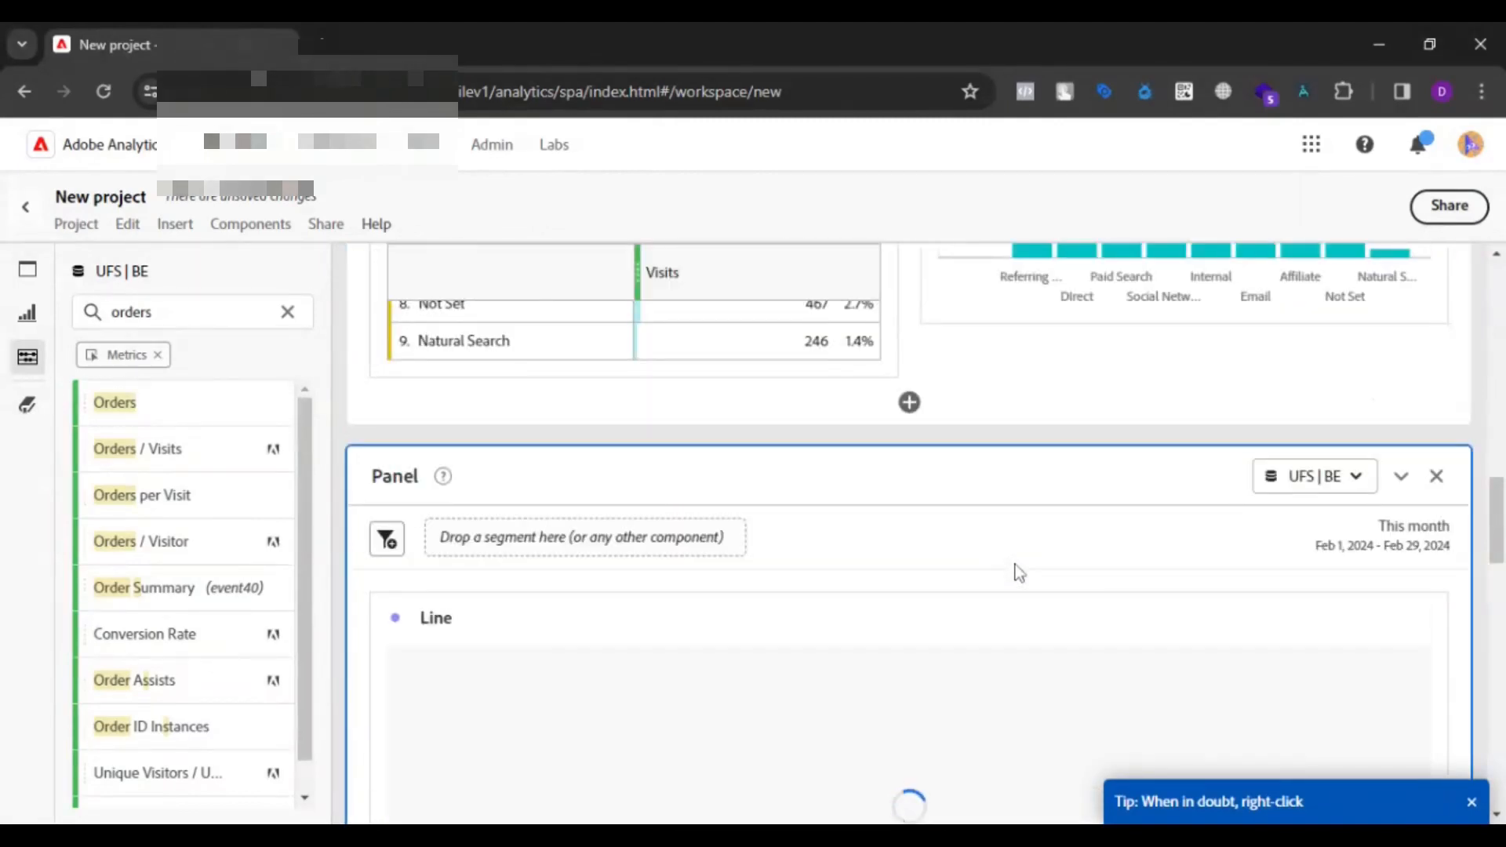
pyautogui.scroll(-2, 1413, 451)
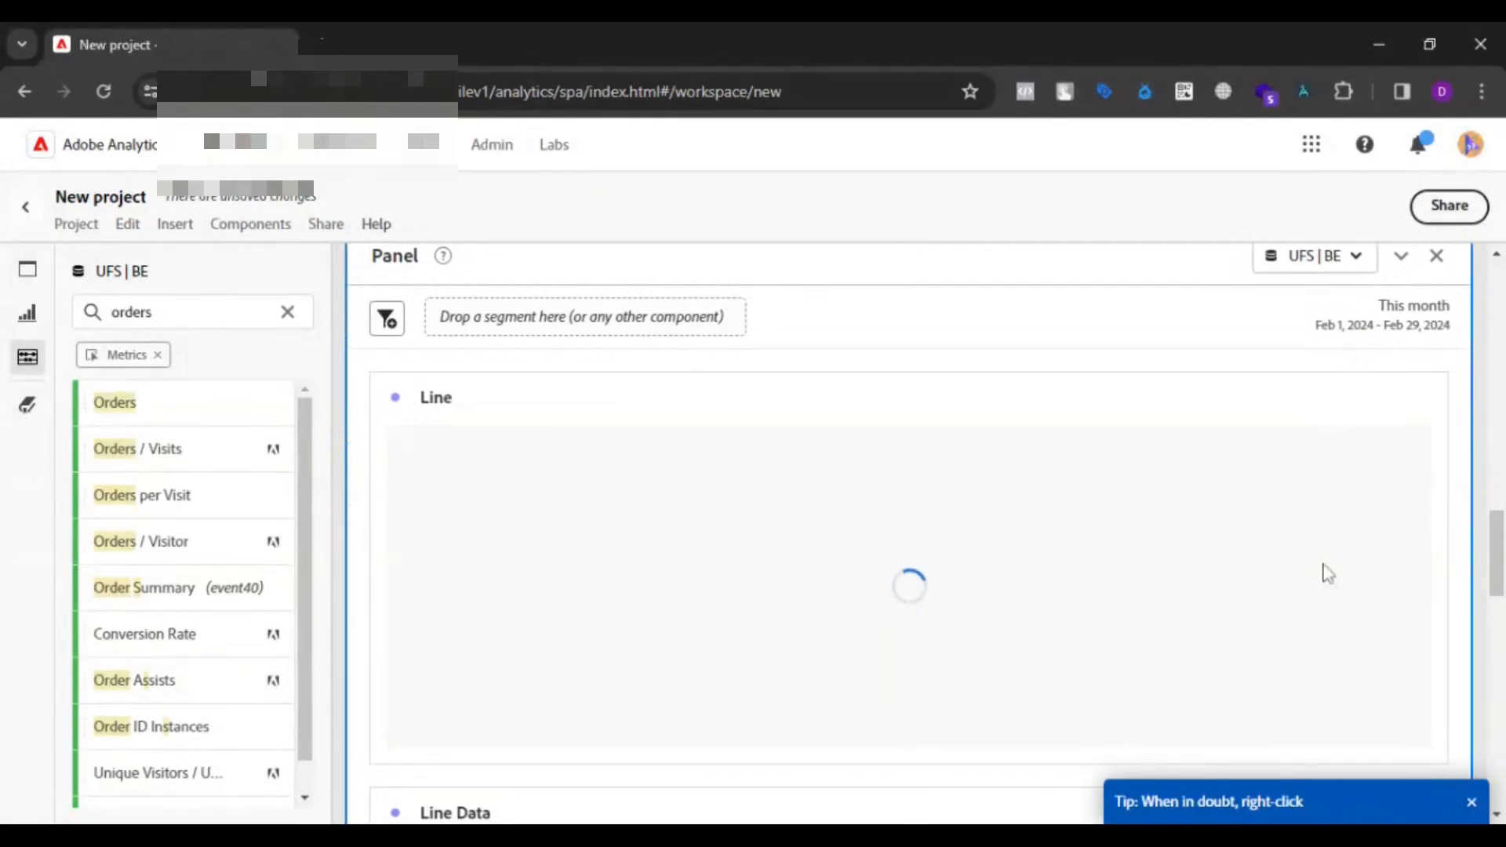
pyautogui.scroll(5, 1322, 571)
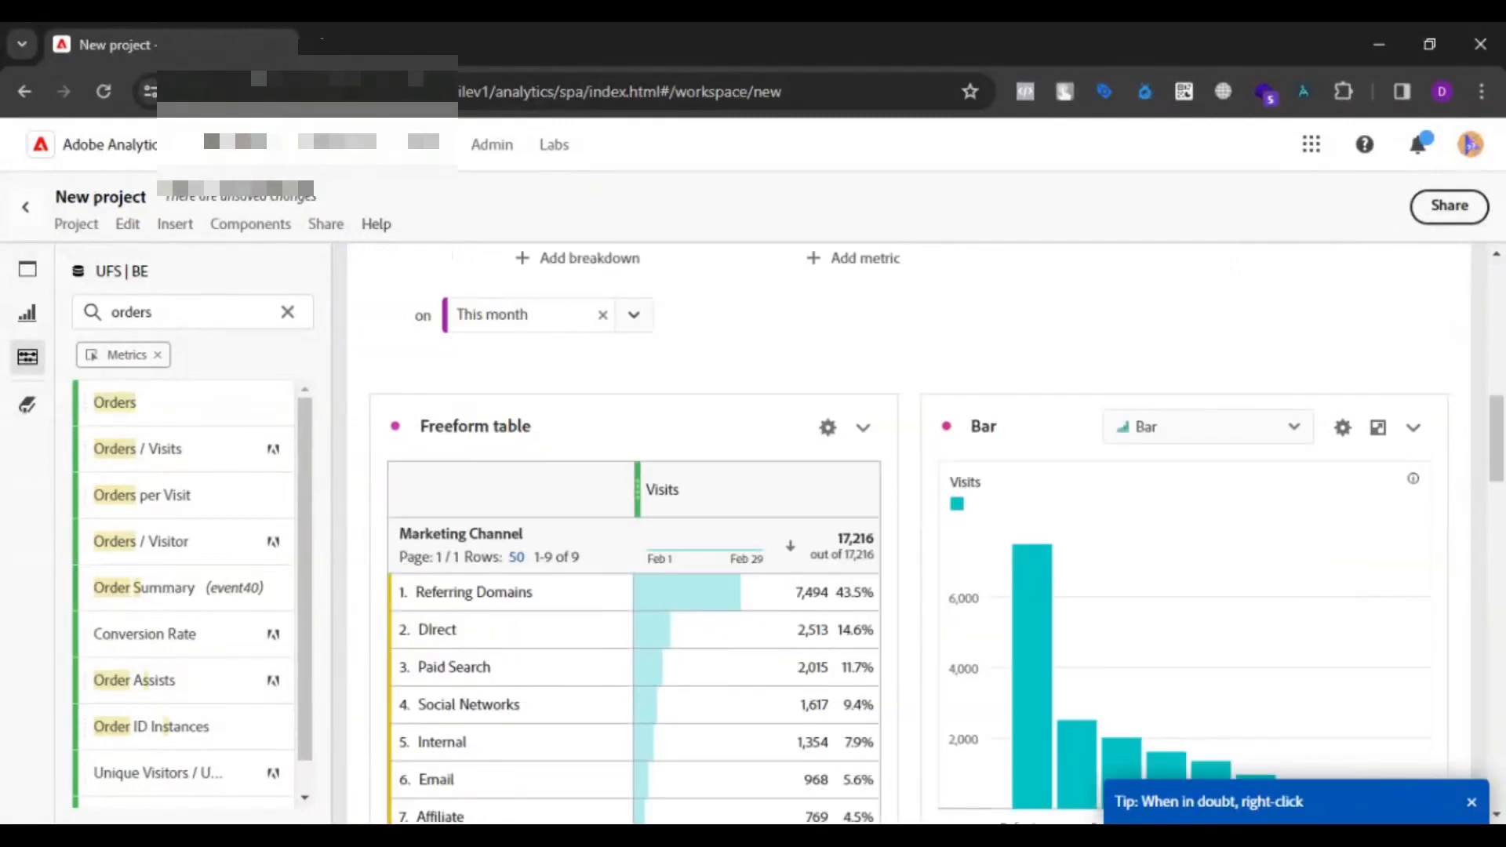
pyautogui.scroll(1, 1214, 382)
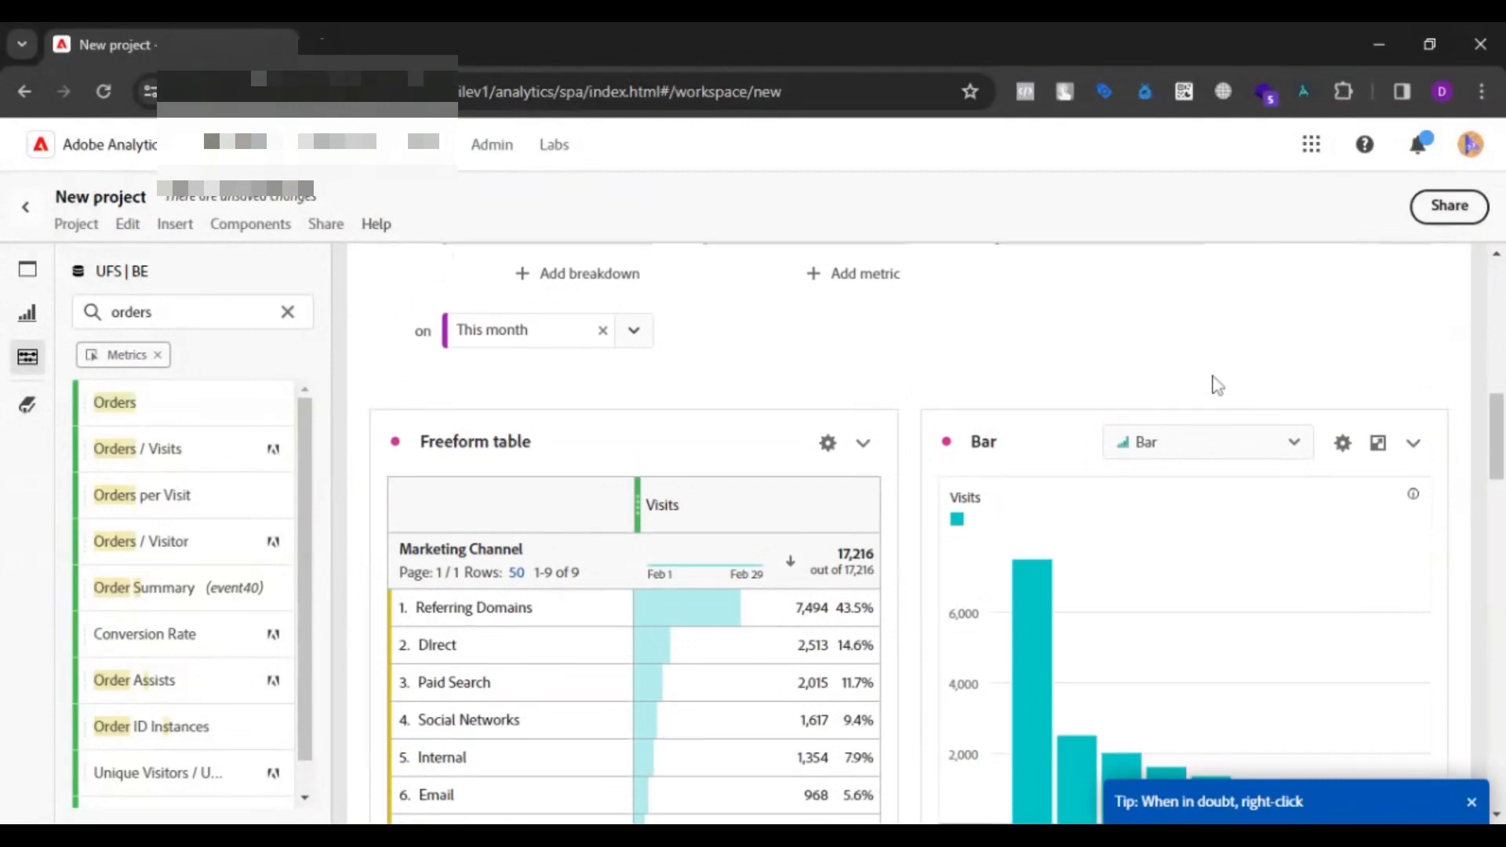
pyautogui.scroll(5, 1216, 385)
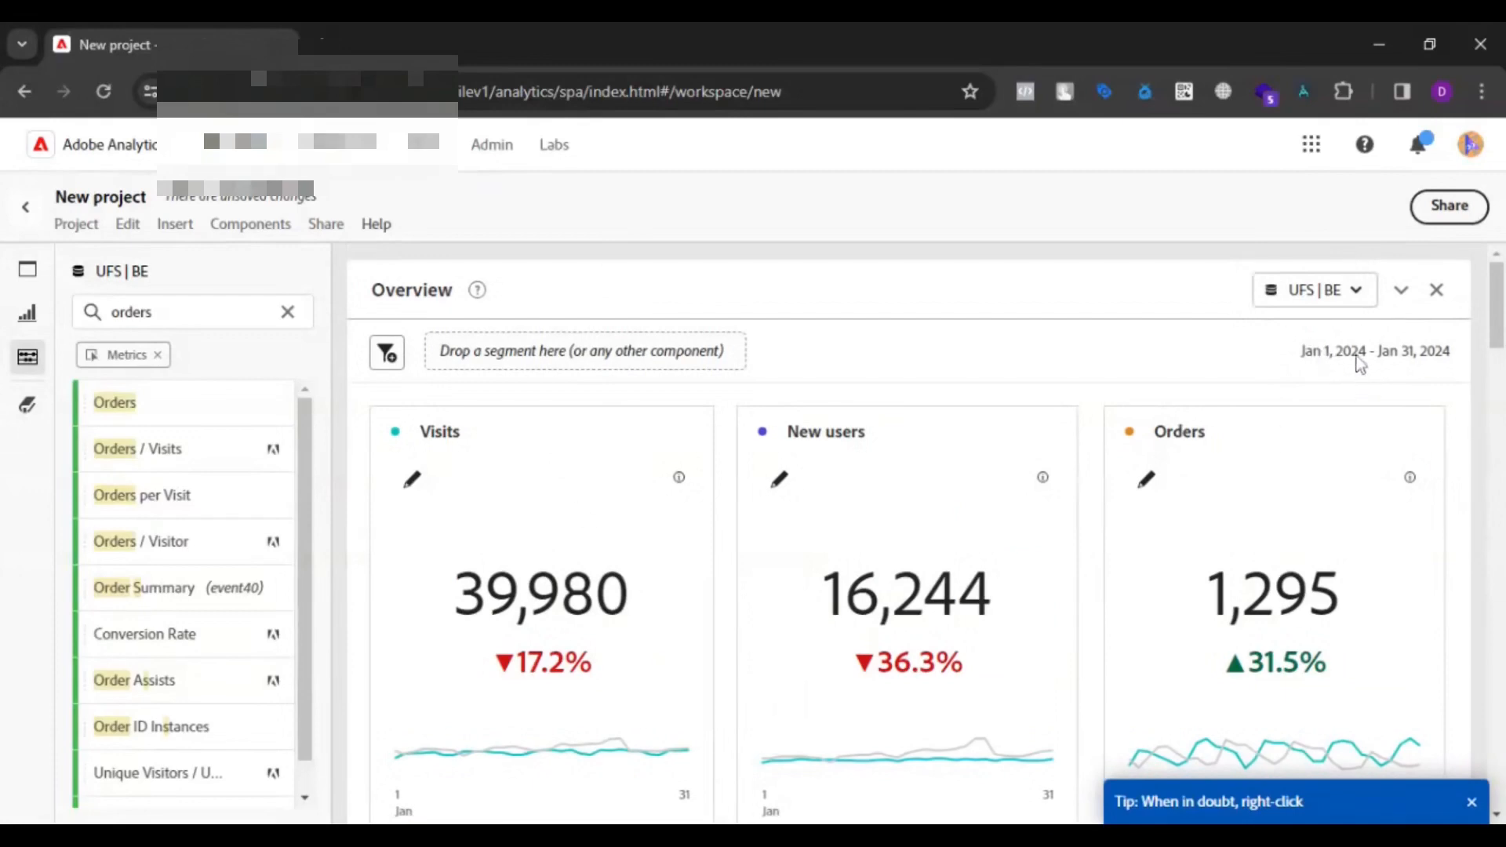
pyautogui.scroll(-4, 1357, 362)
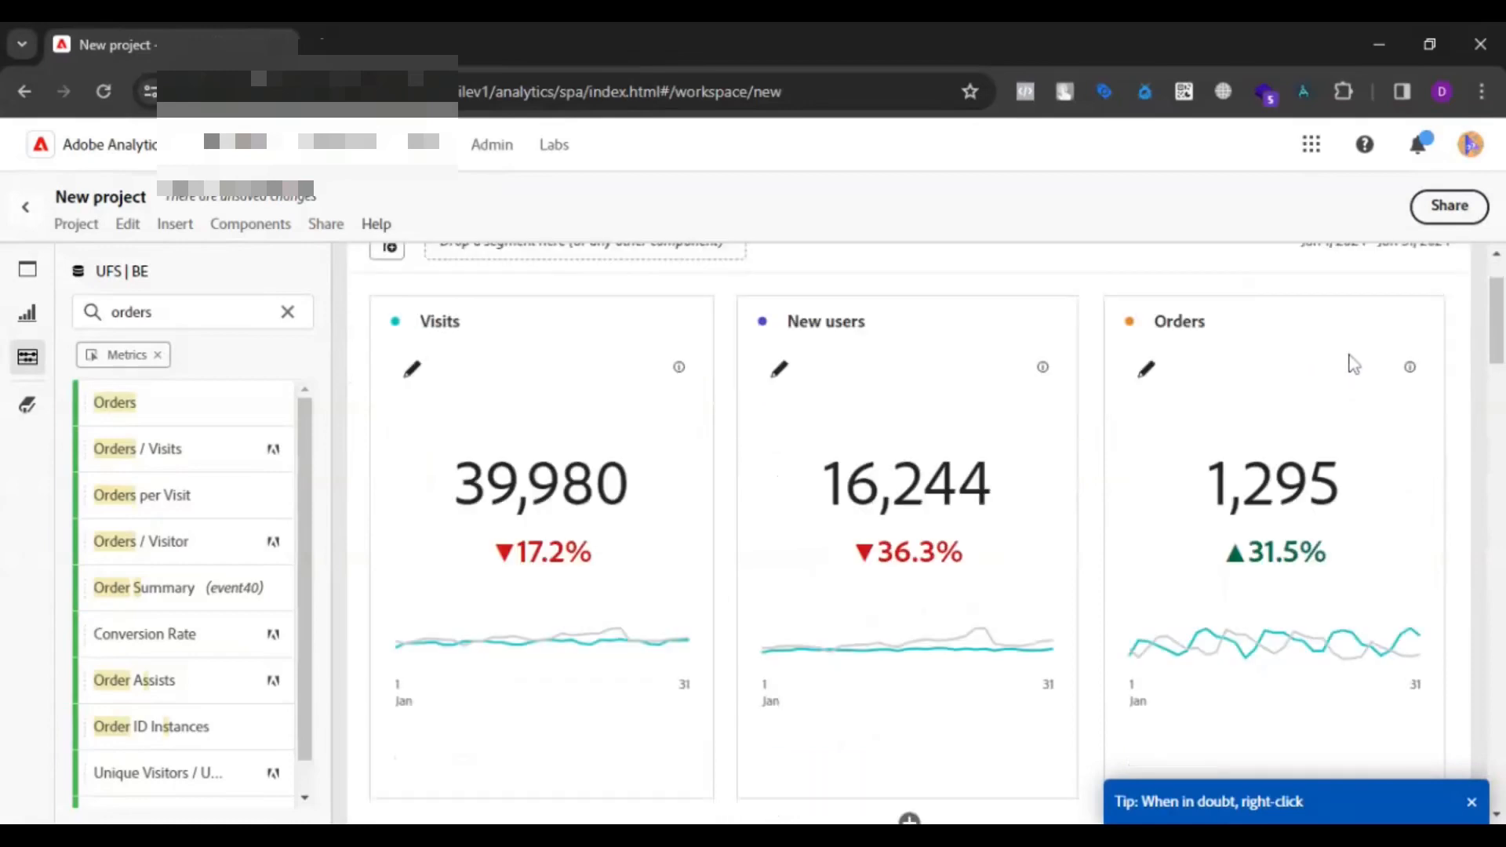
pyautogui.scroll(3, 1356, 415)
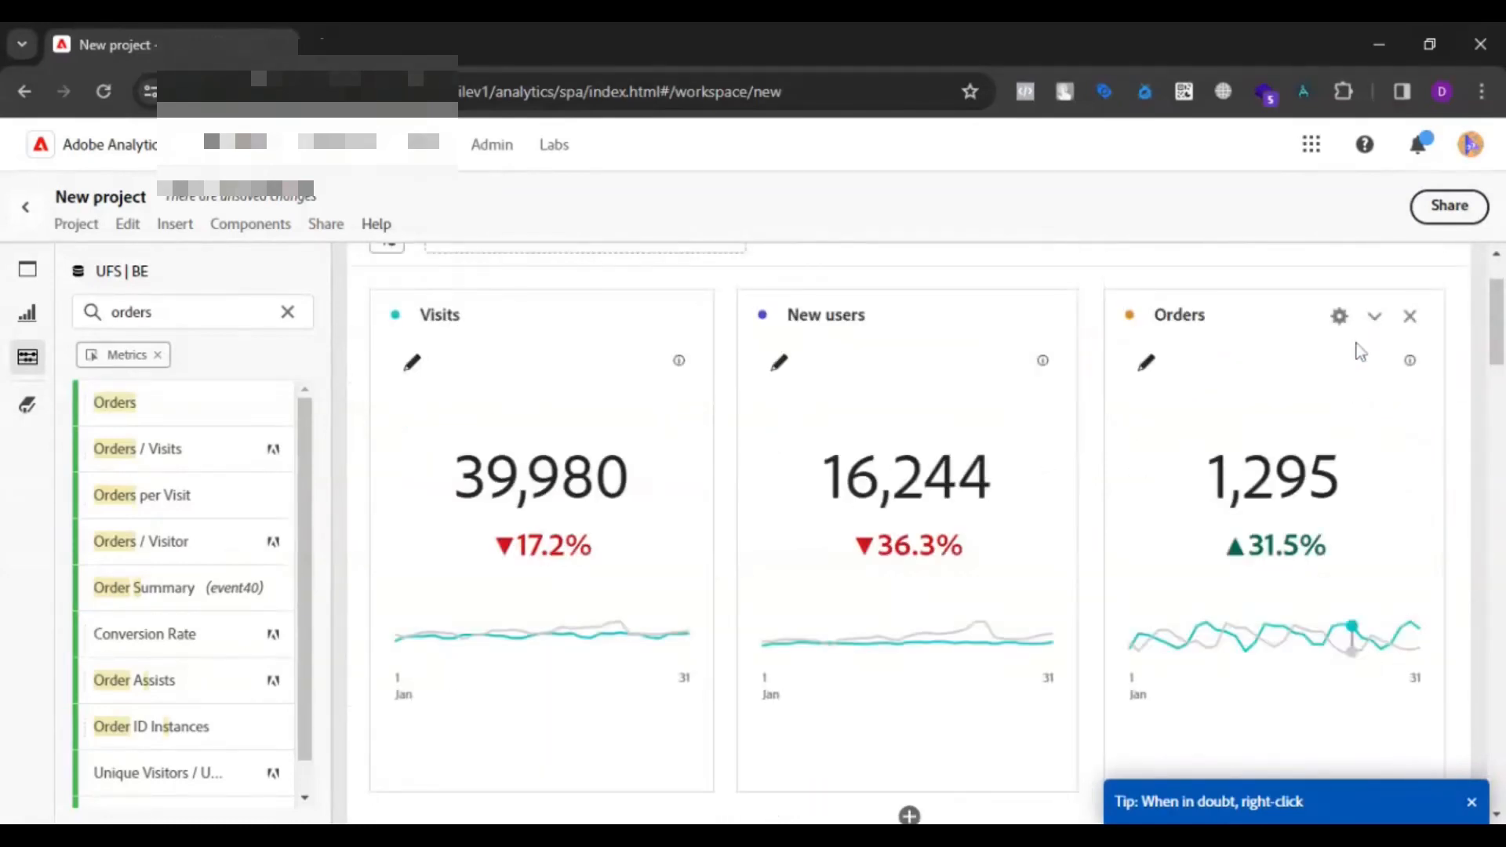
pyautogui.scroll(1, 1361, 364)
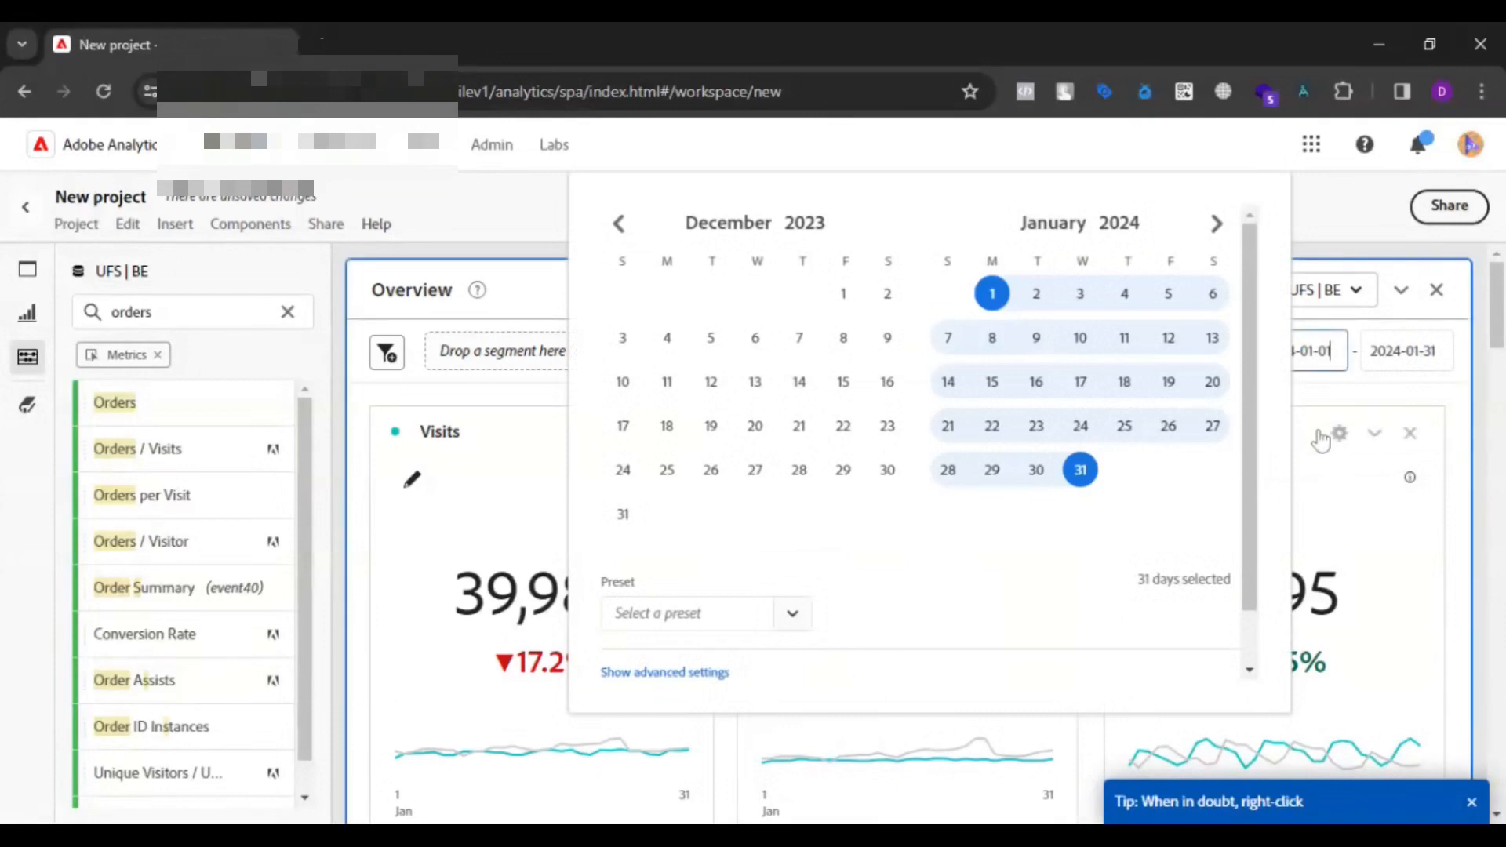
pyautogui.scroll(-1, 1120, 544)
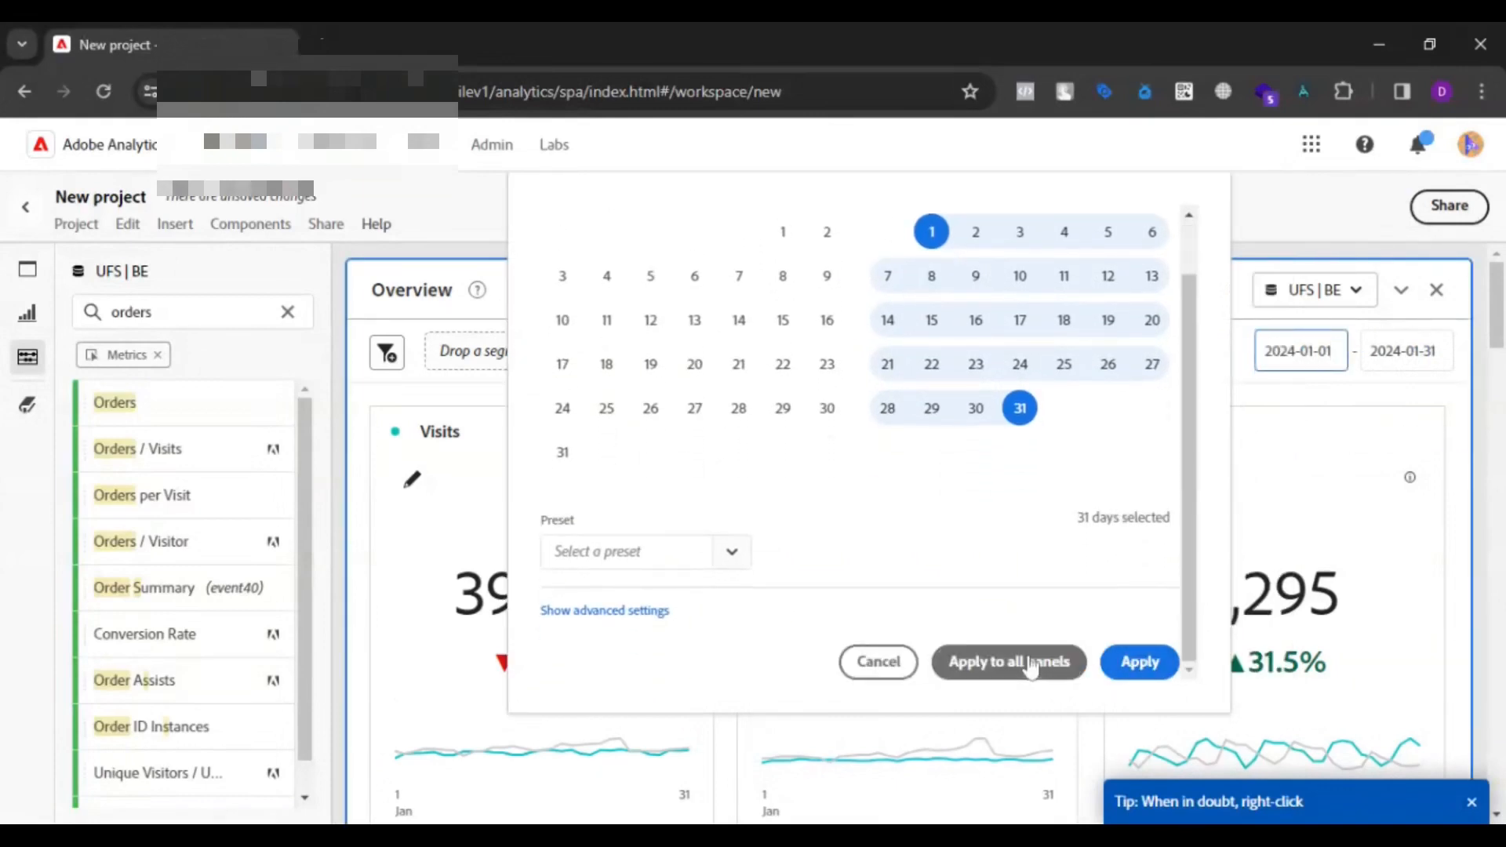
pyautogui.click(1362, 575)
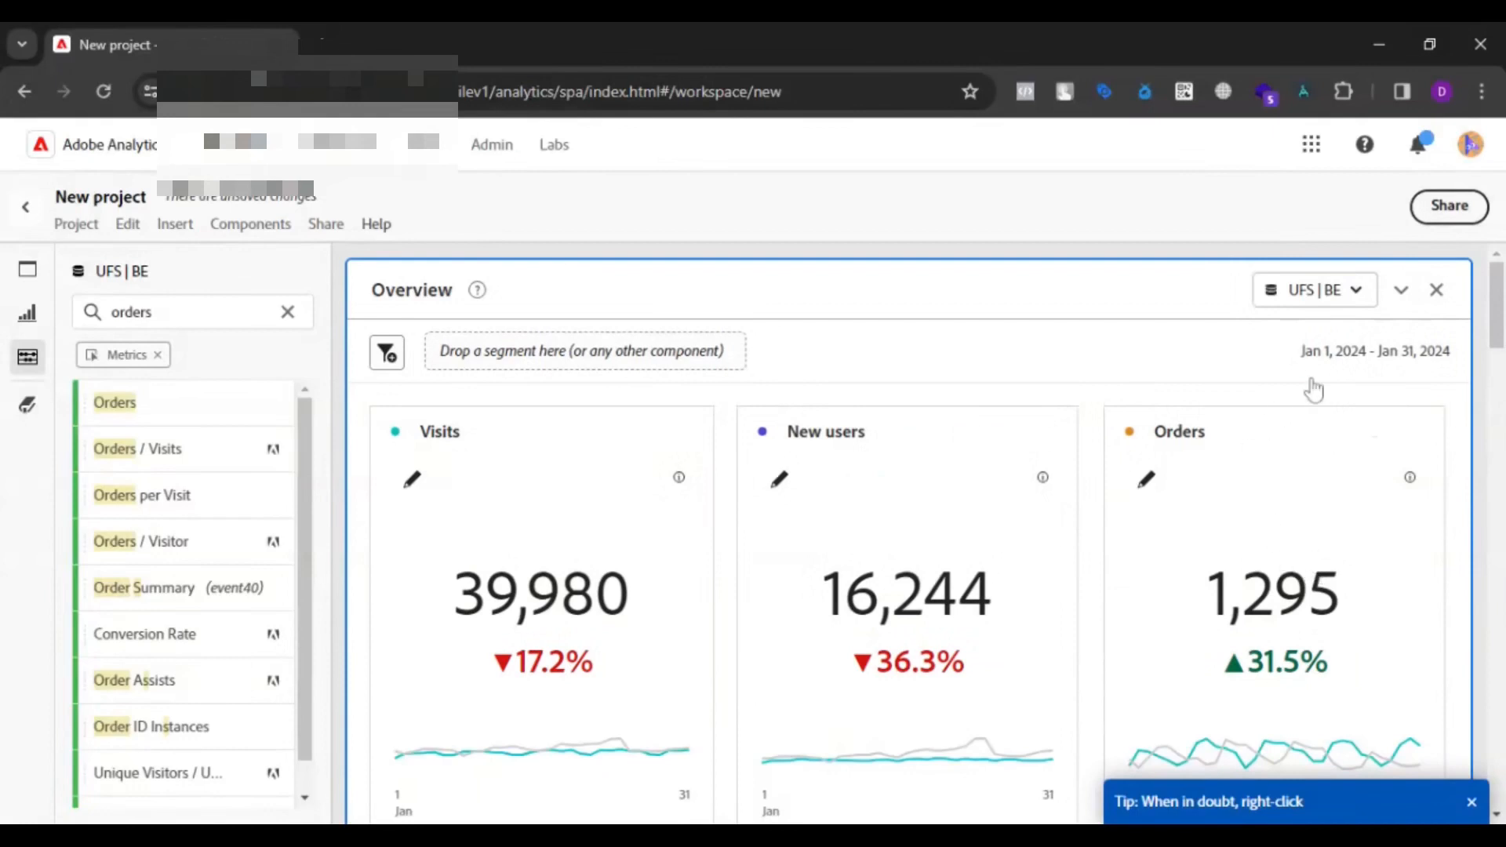
# Review the Marketing Channel panel and the daily line chart with its data table for January, including the values for Jan 7.
pyautogui.scroll(-5, 1467, 408)
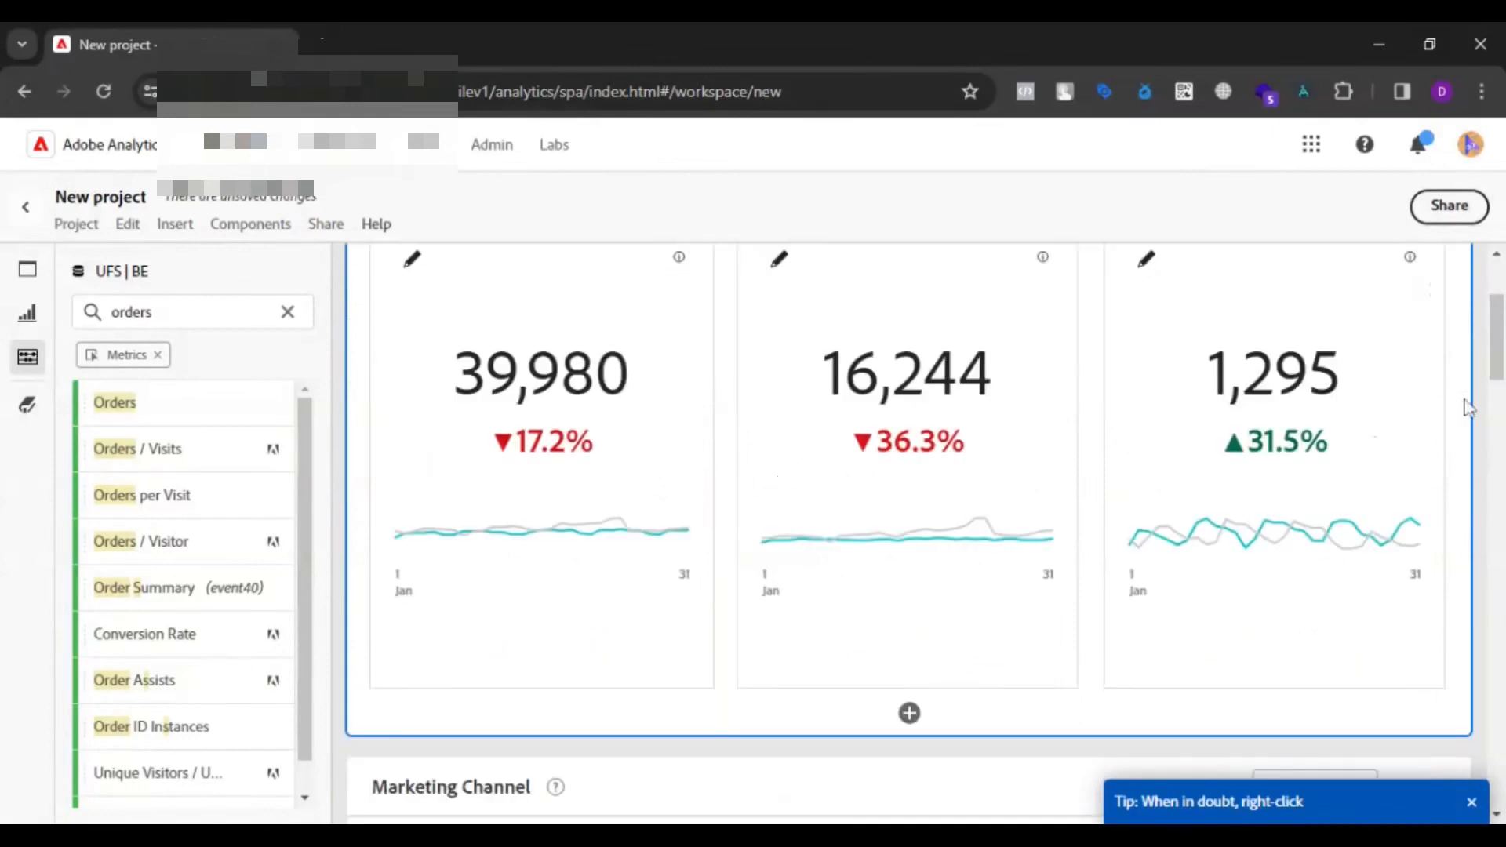
pyautogui.scroll(-3, 1467, 408)
pyautogui.scroll(-3, 1469, 408)
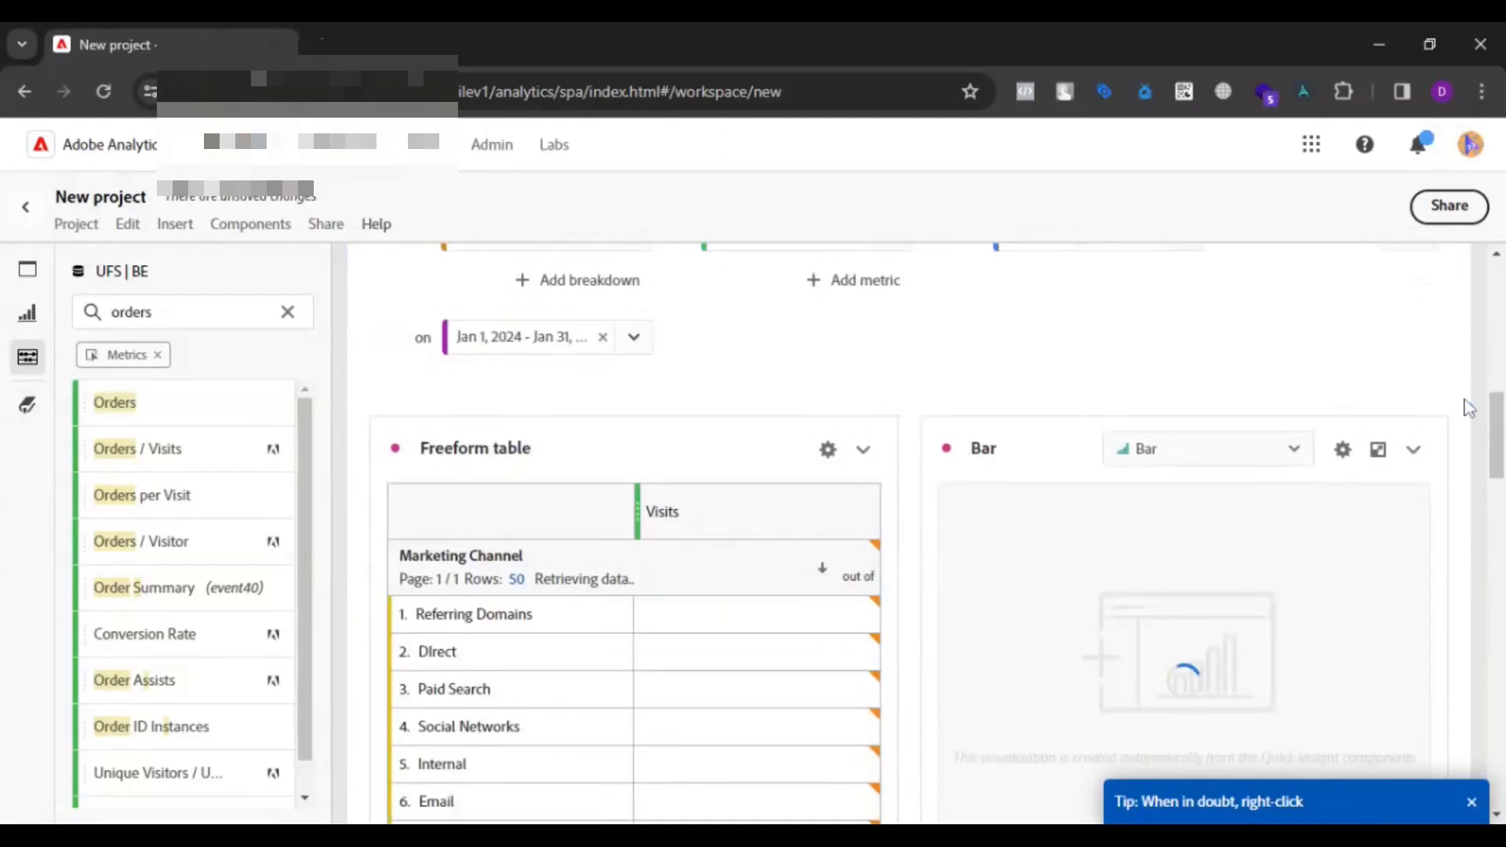
pyautogui.scroll(-2, 1469, 408)
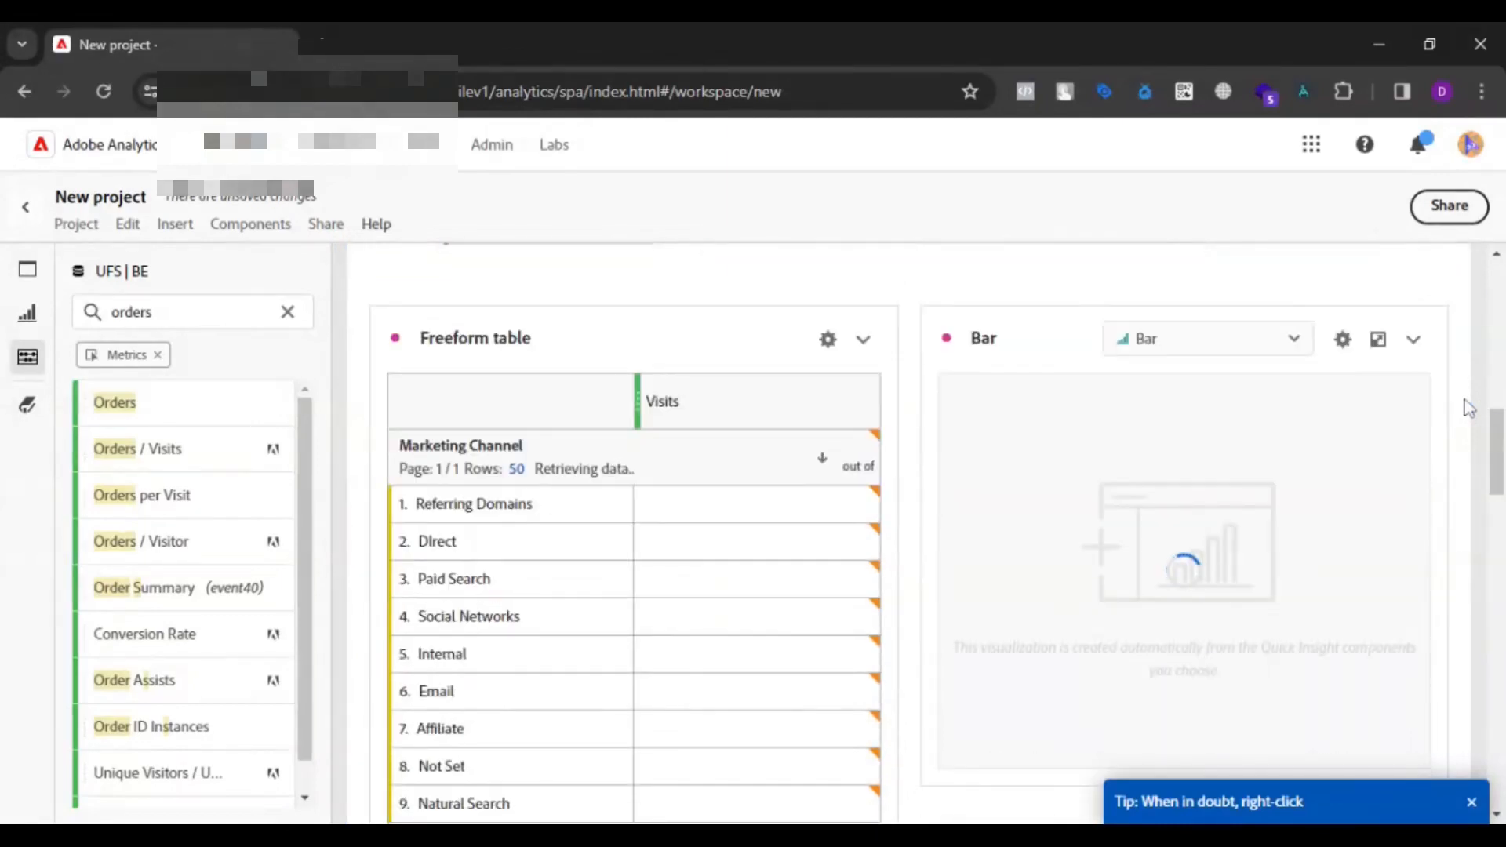
pyautogui.scroll(-5, 1469, 484)
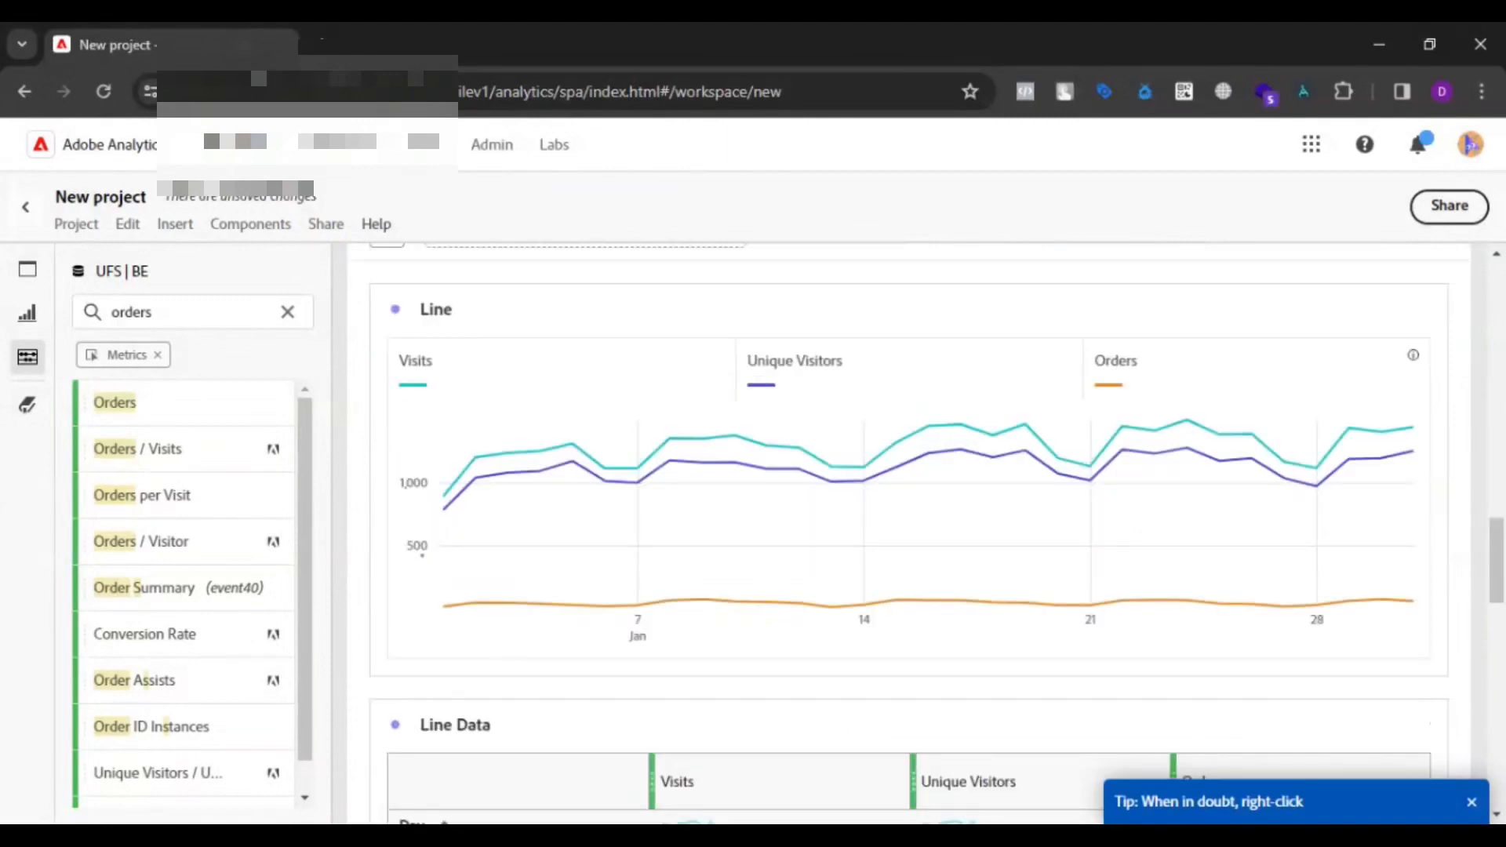
pyautogui.scroll(-3, 1456, 532)
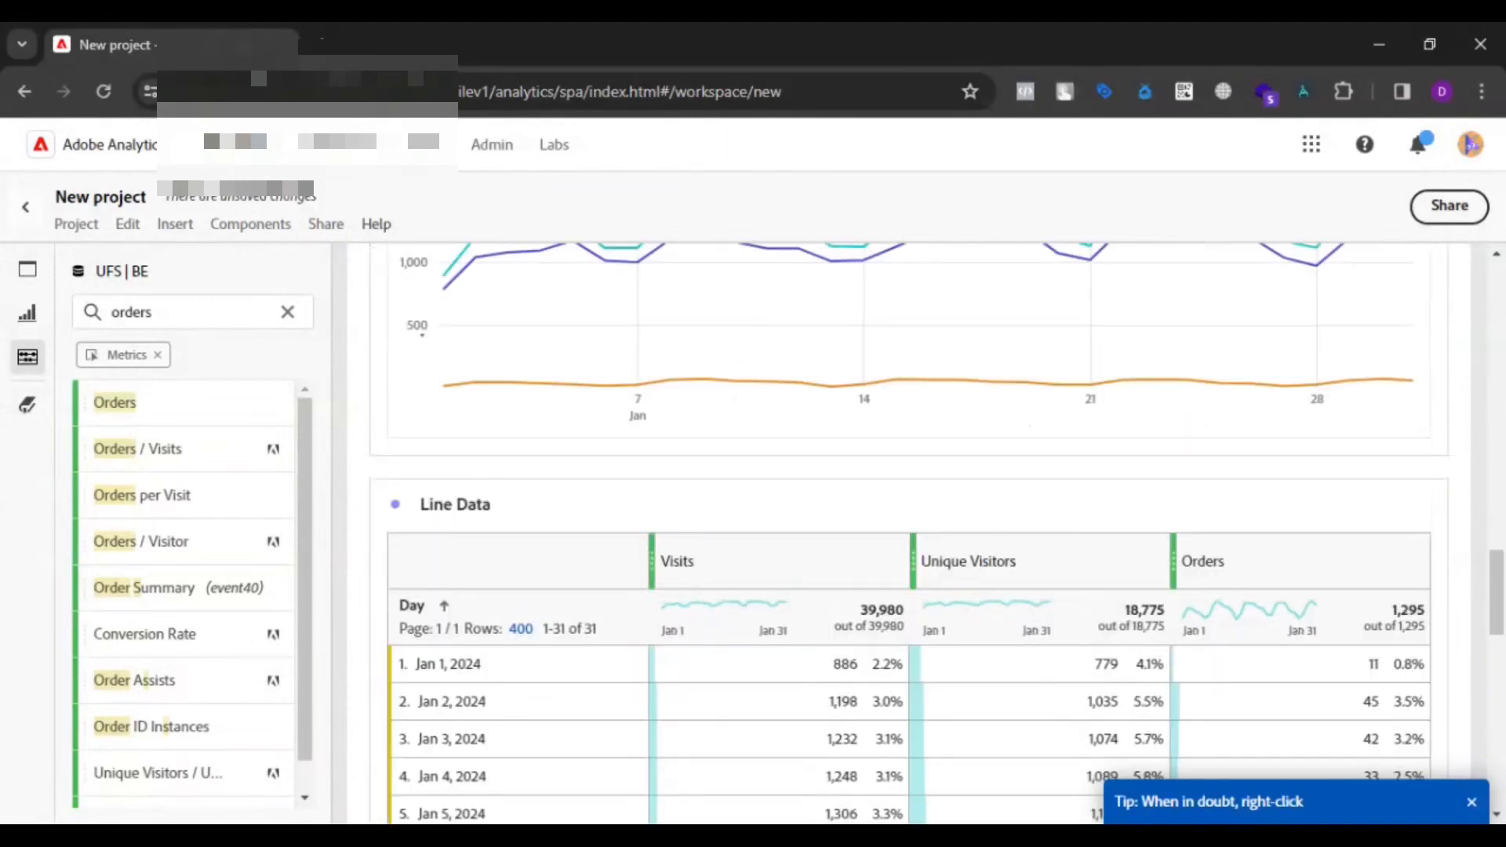
pyautogui.scroll(7, 1456, 533)
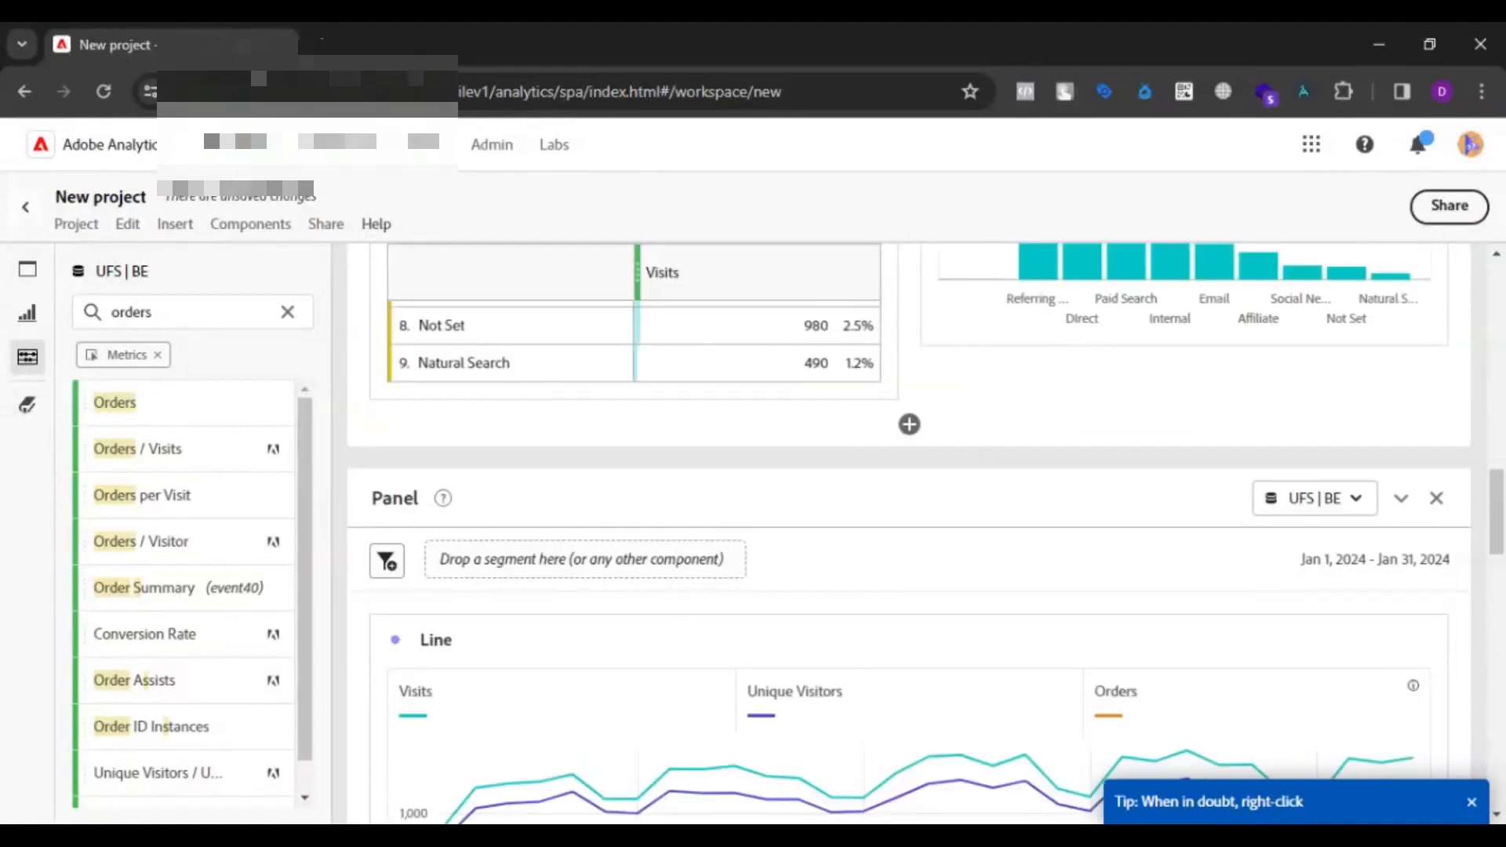
pyautogui.scroll(-1, 1456, 532)
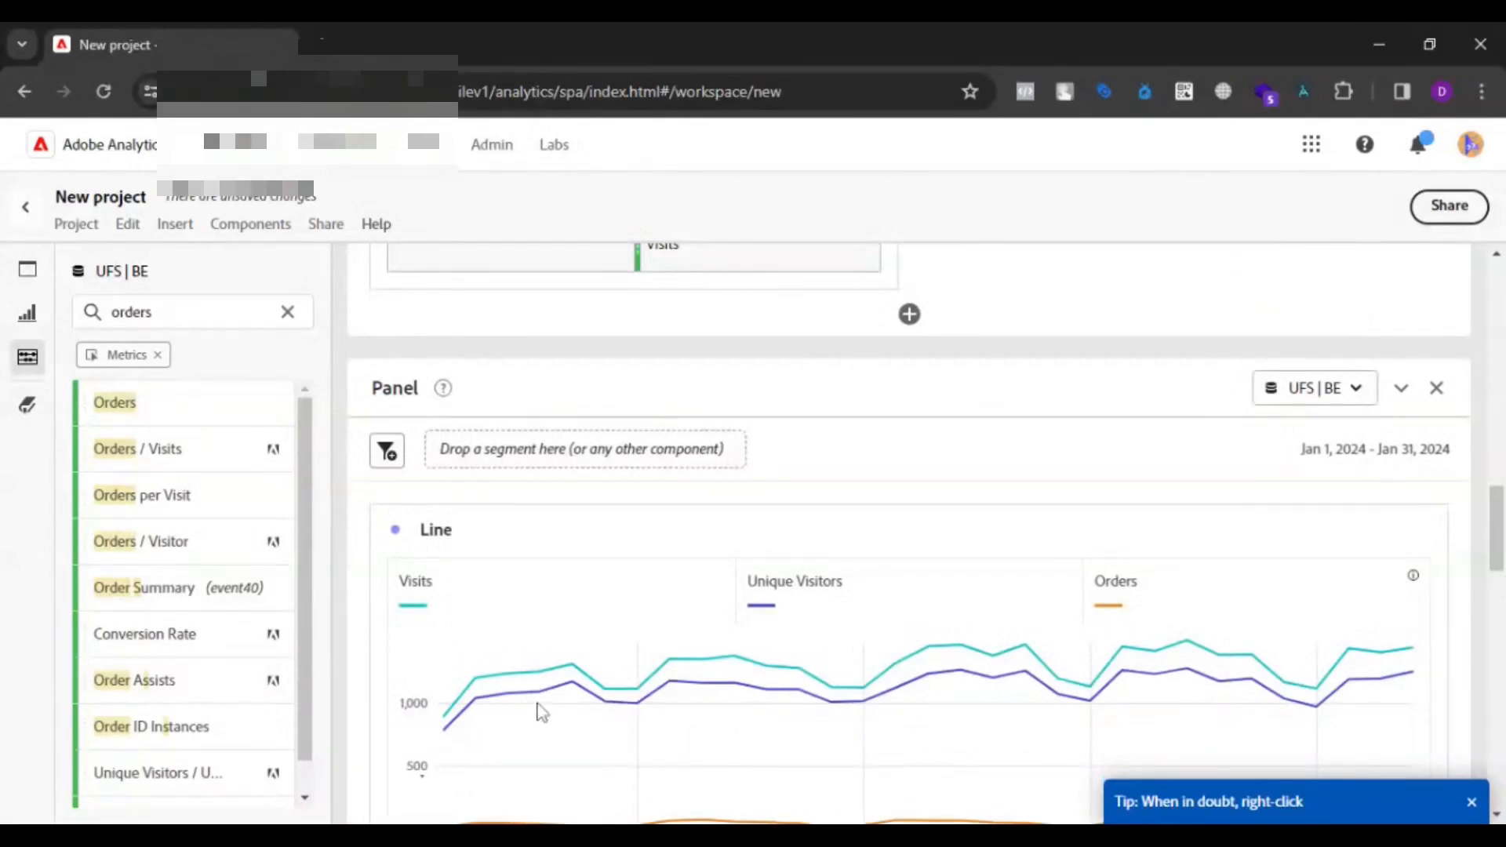
pyautogui.moveTo(637, 714)
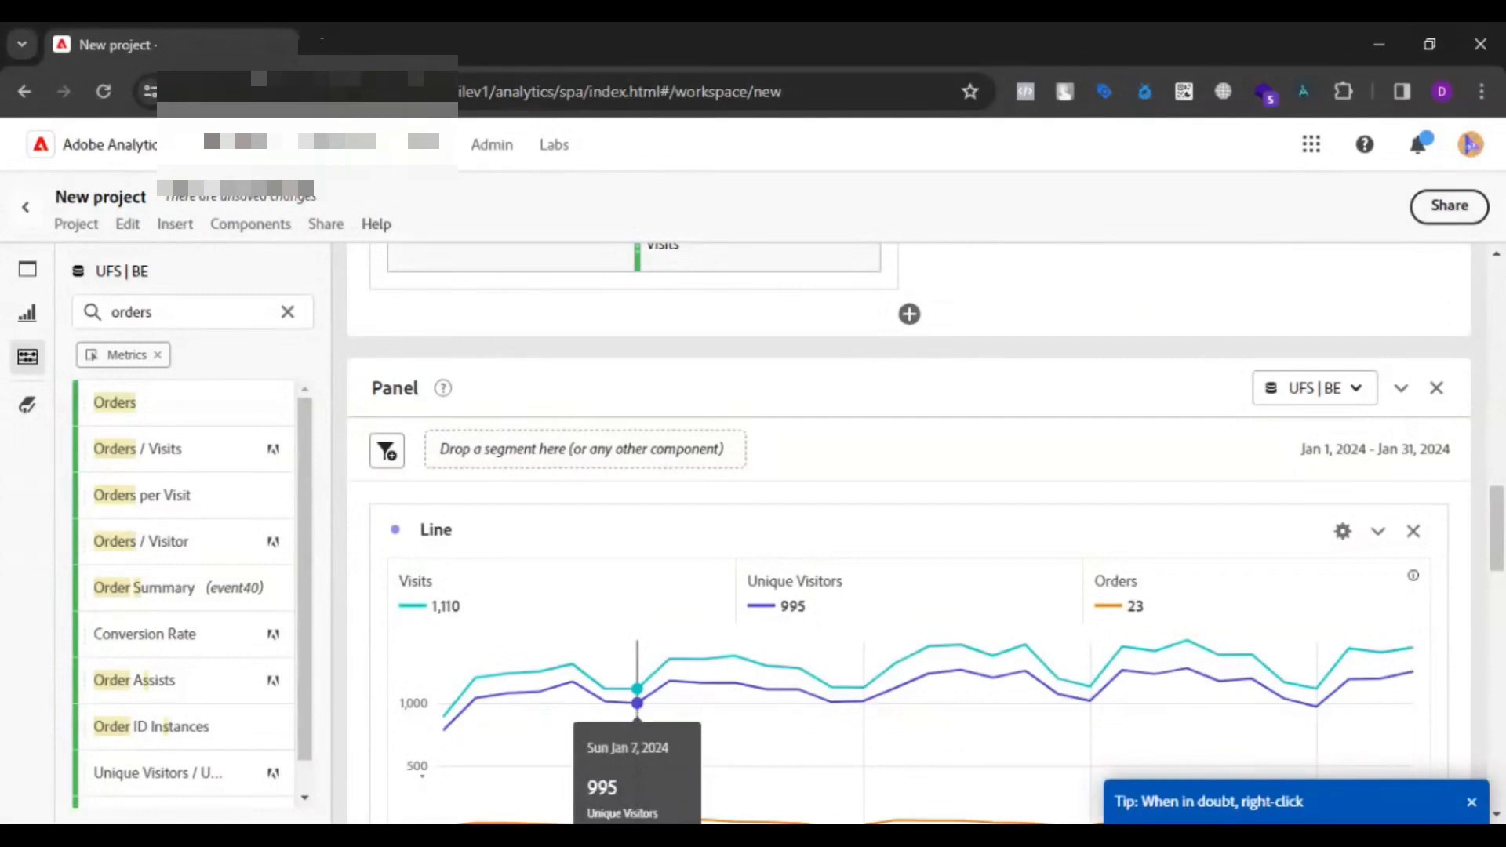
pyautogui.scroll(-1, 638, 714)
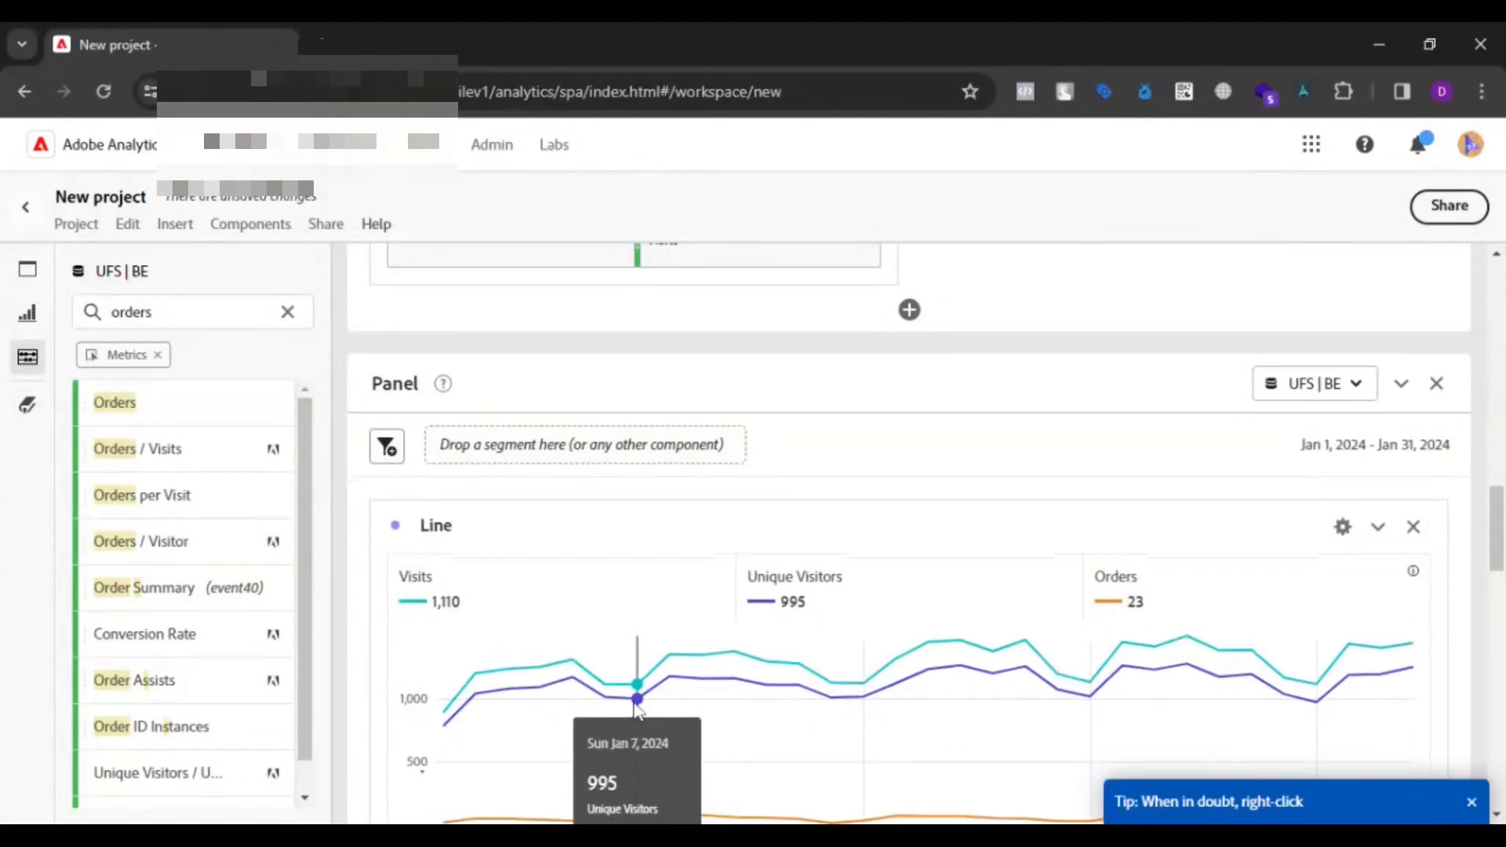
pyautogui.scroll(-3, 637, 708)
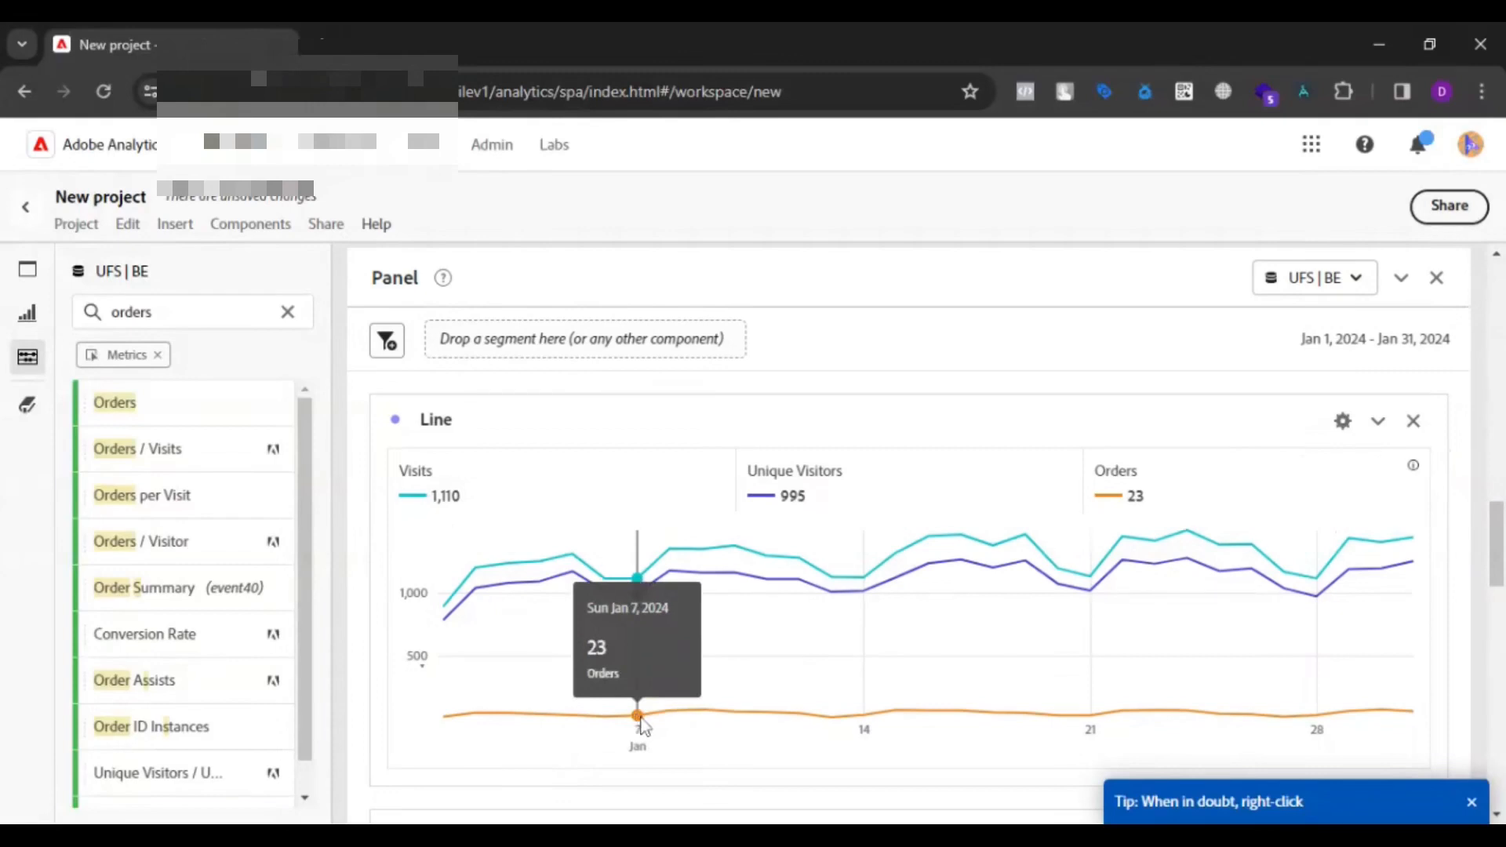
# Rename the Line visualization as Trend by day.
pyautogui.doubleClick(428, 435)
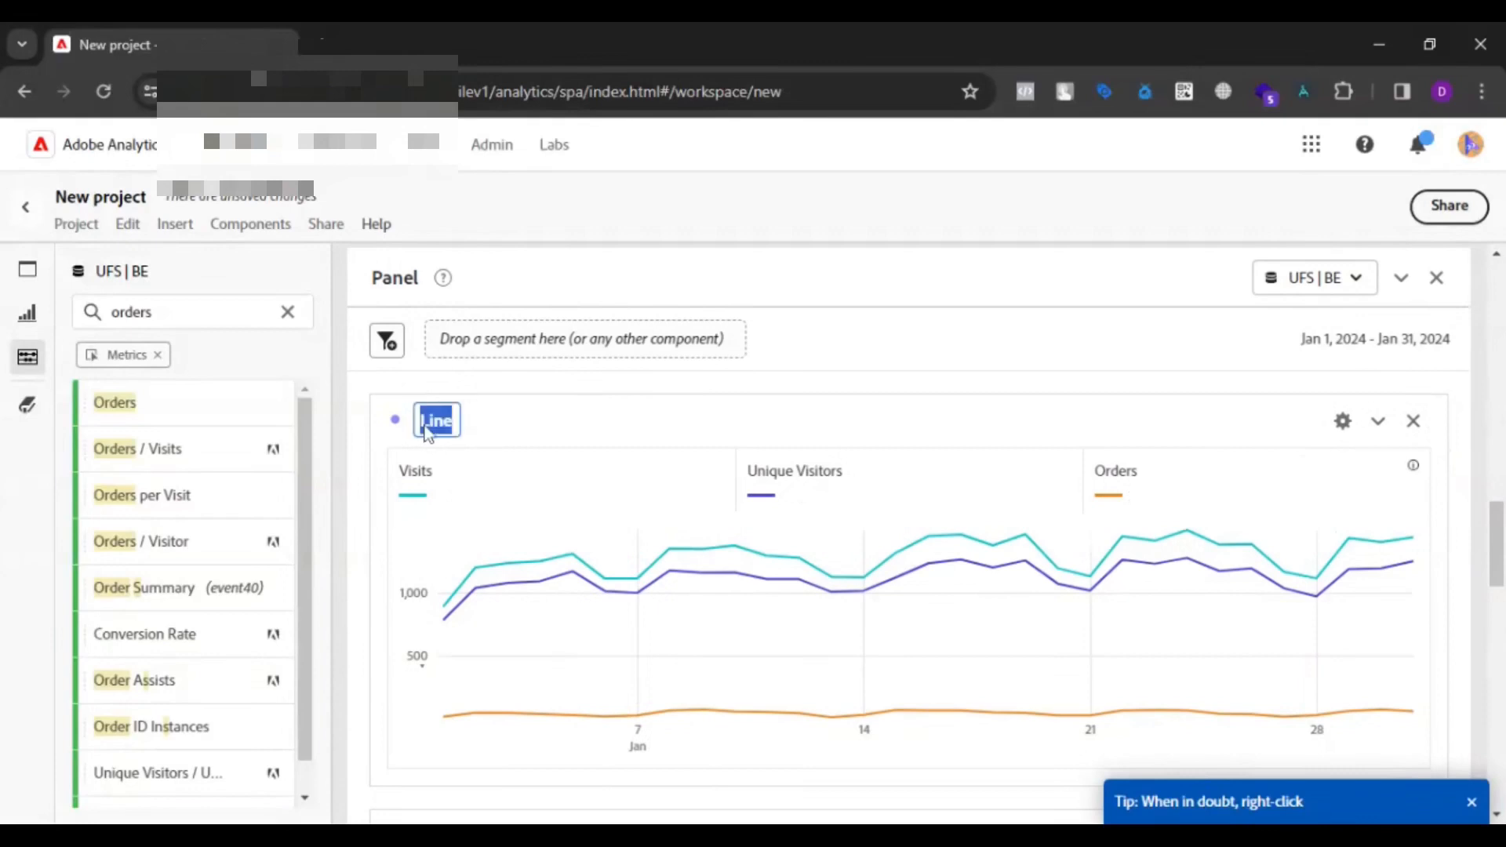
pyautogui.write('Tren')
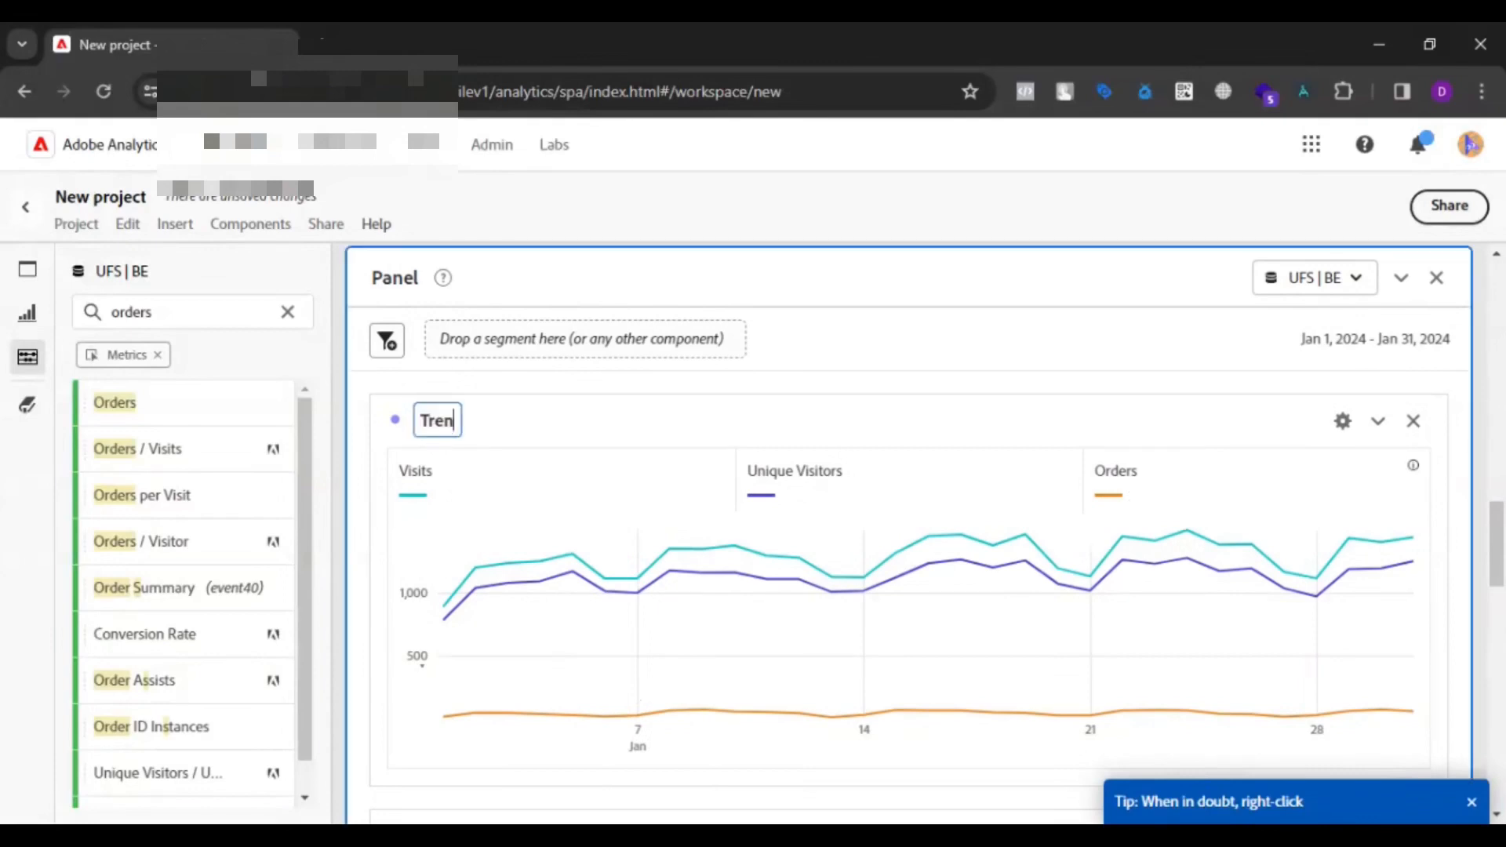
pyautogui.write('d by day')
# Hide the Line Data table beneath the Trend by day chart by turning off its Show data source option.
pyautogui.scroll(-1, 1101, 374)
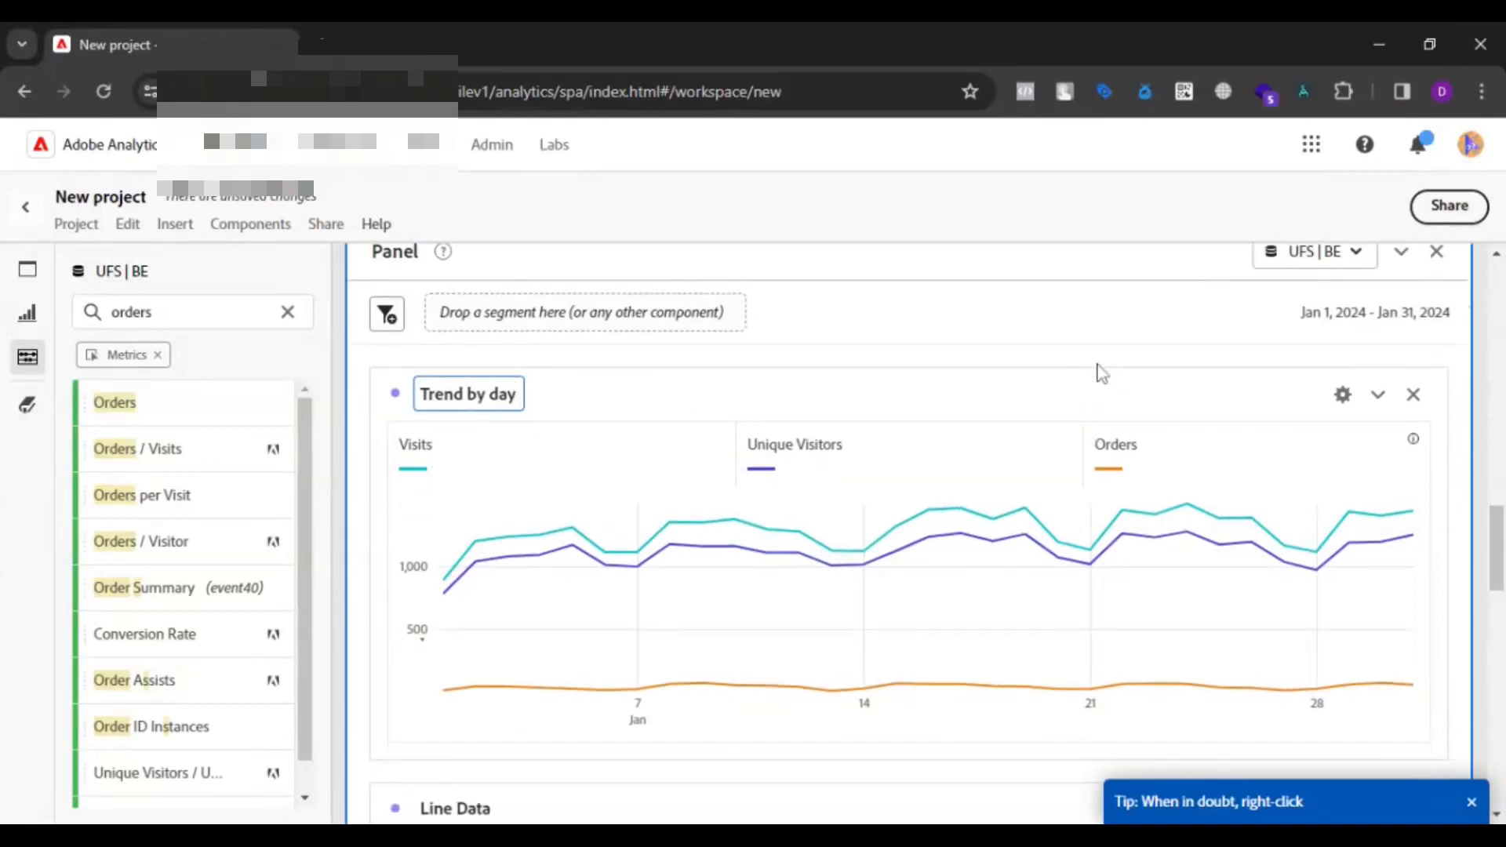
pyautogui.scroll(-4, 1099, 346)
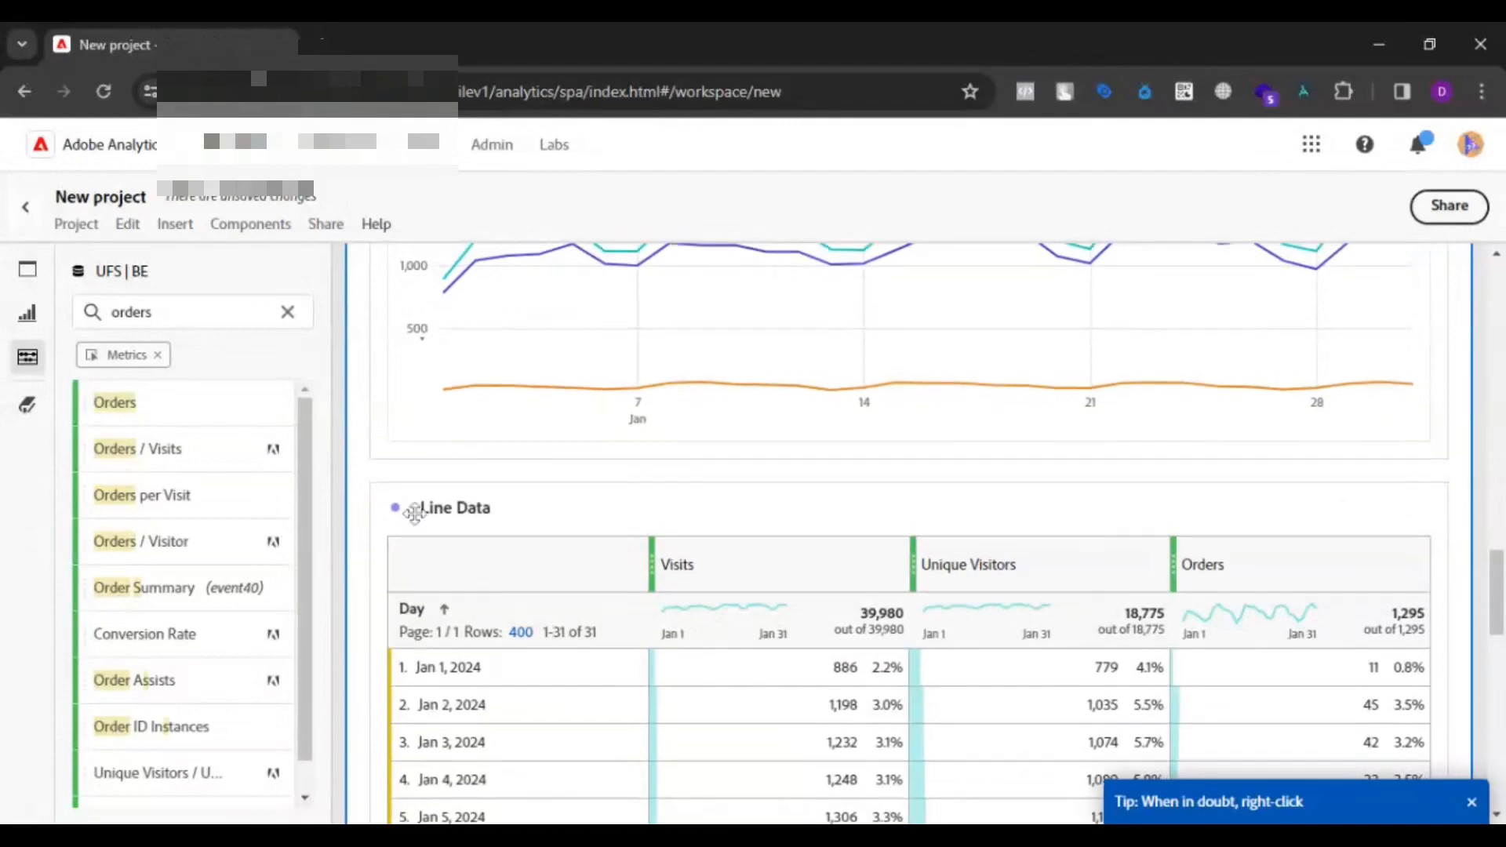
pyautogui.scroll(3, 1361, 517)
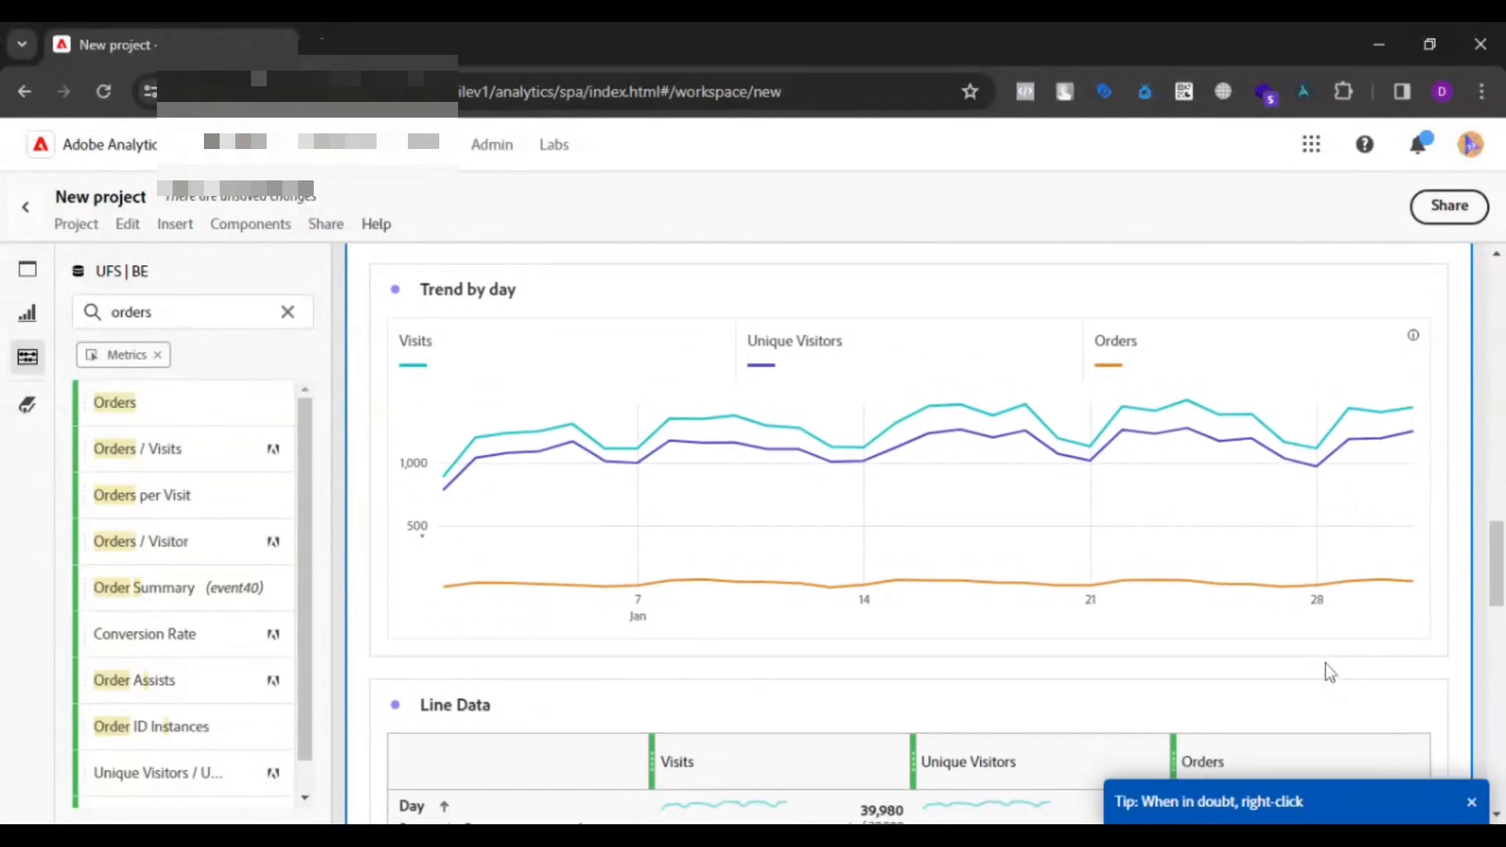
pyautogui.scroll(-3, 1328, 673)
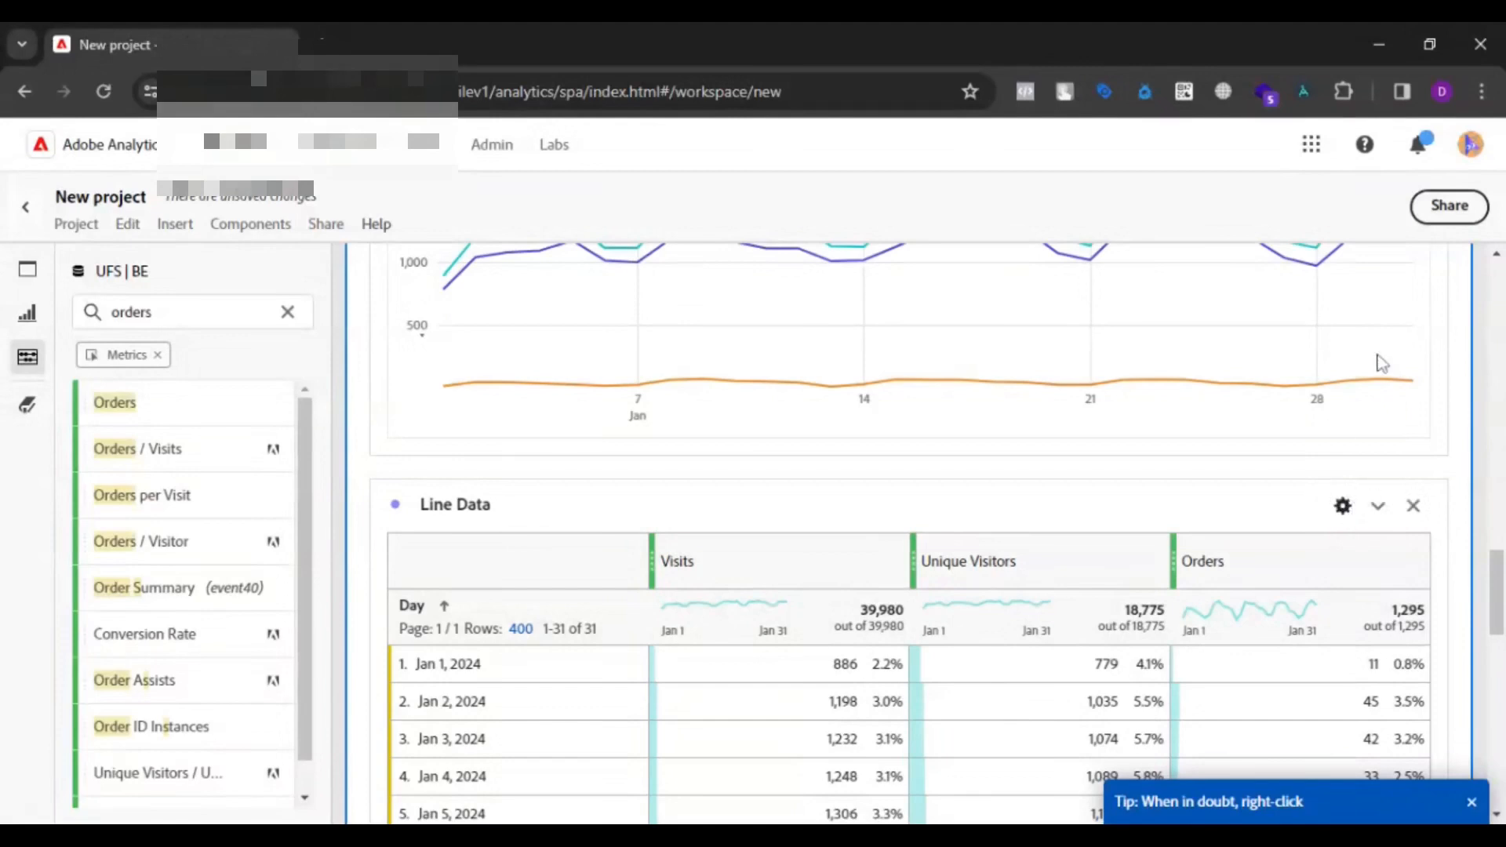
pyautogui.click(1342, 505)
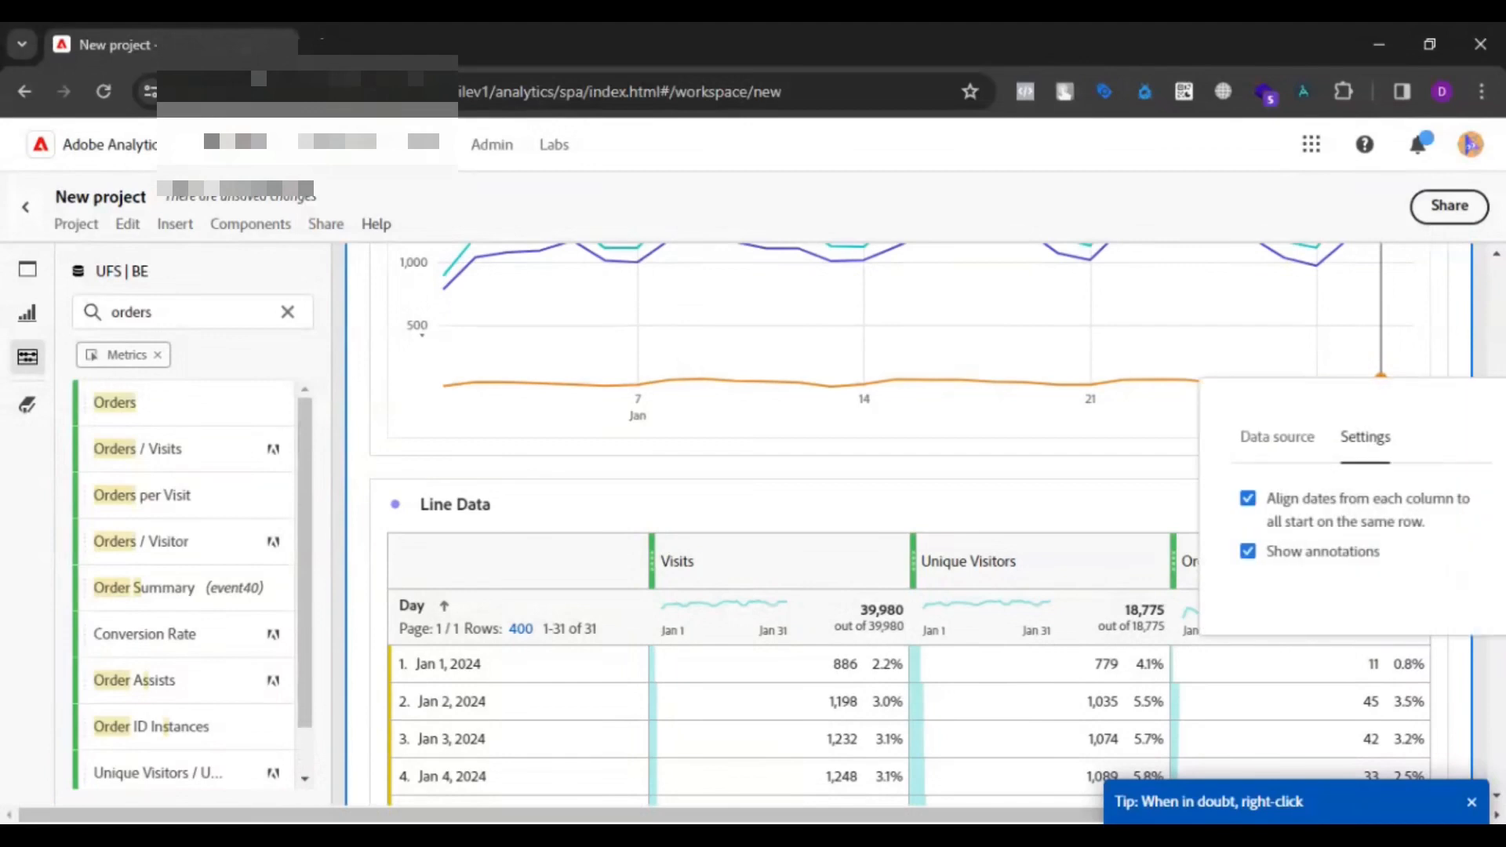
pyautogui.click(1262, 449)
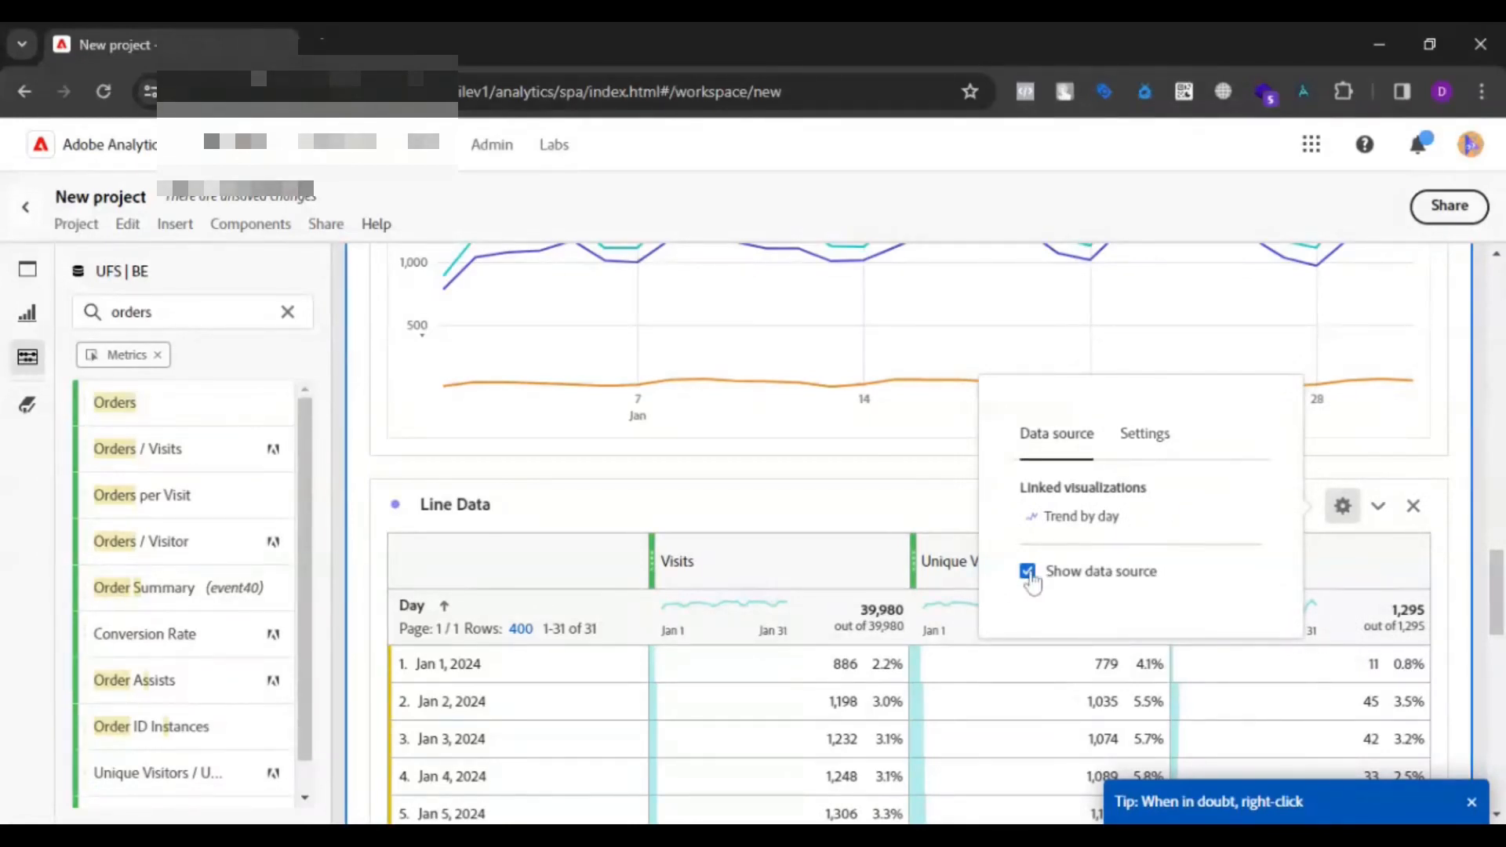
pyautogui.click(1412, 505)
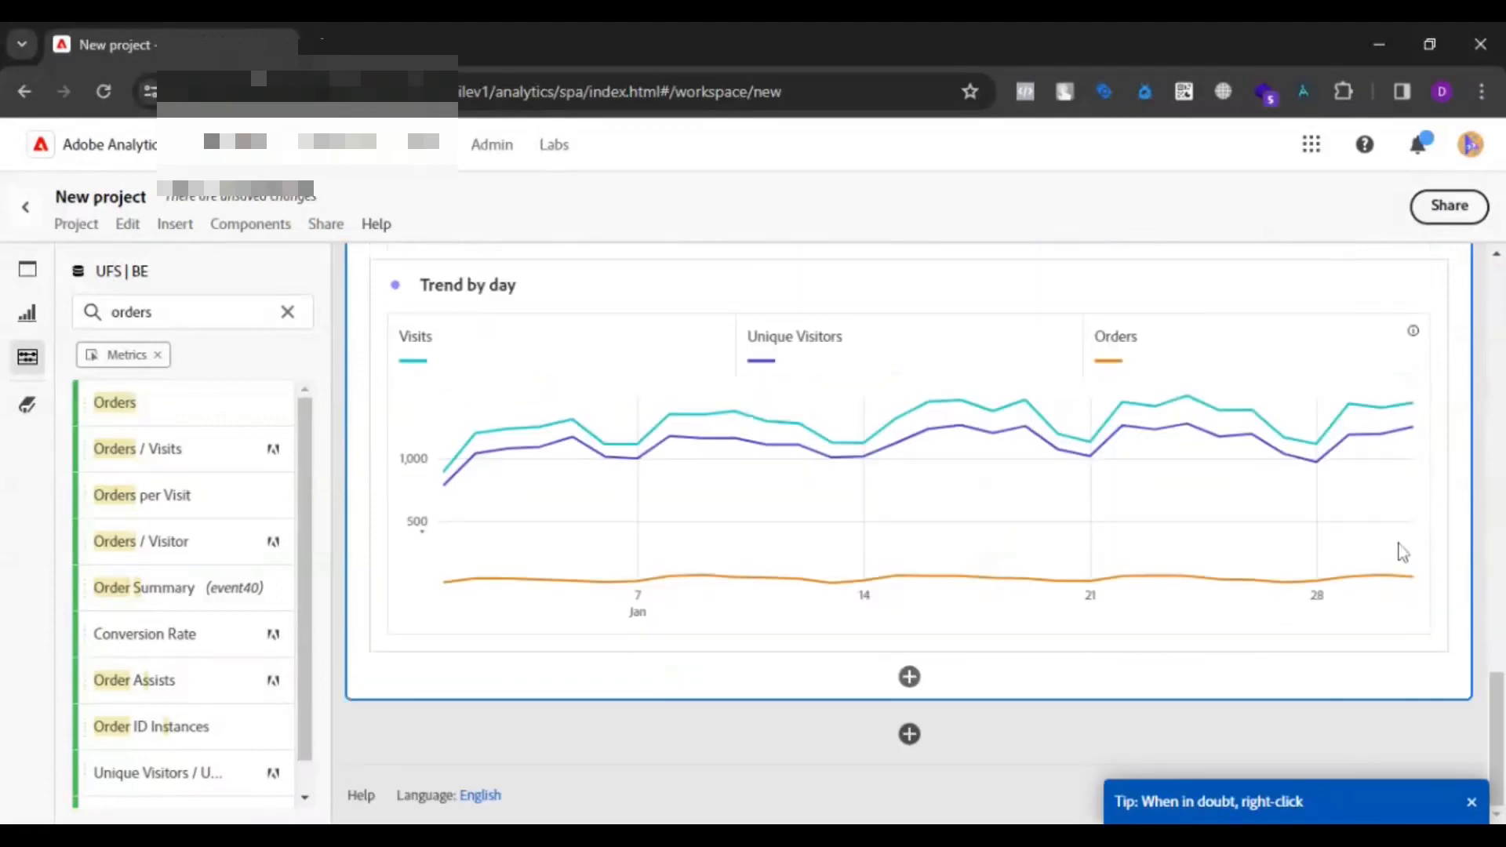
# Turn on Show data source for the Trend by day chart to bring back its Line Data table.
pyautogui.scroll(2, 1402, 552)
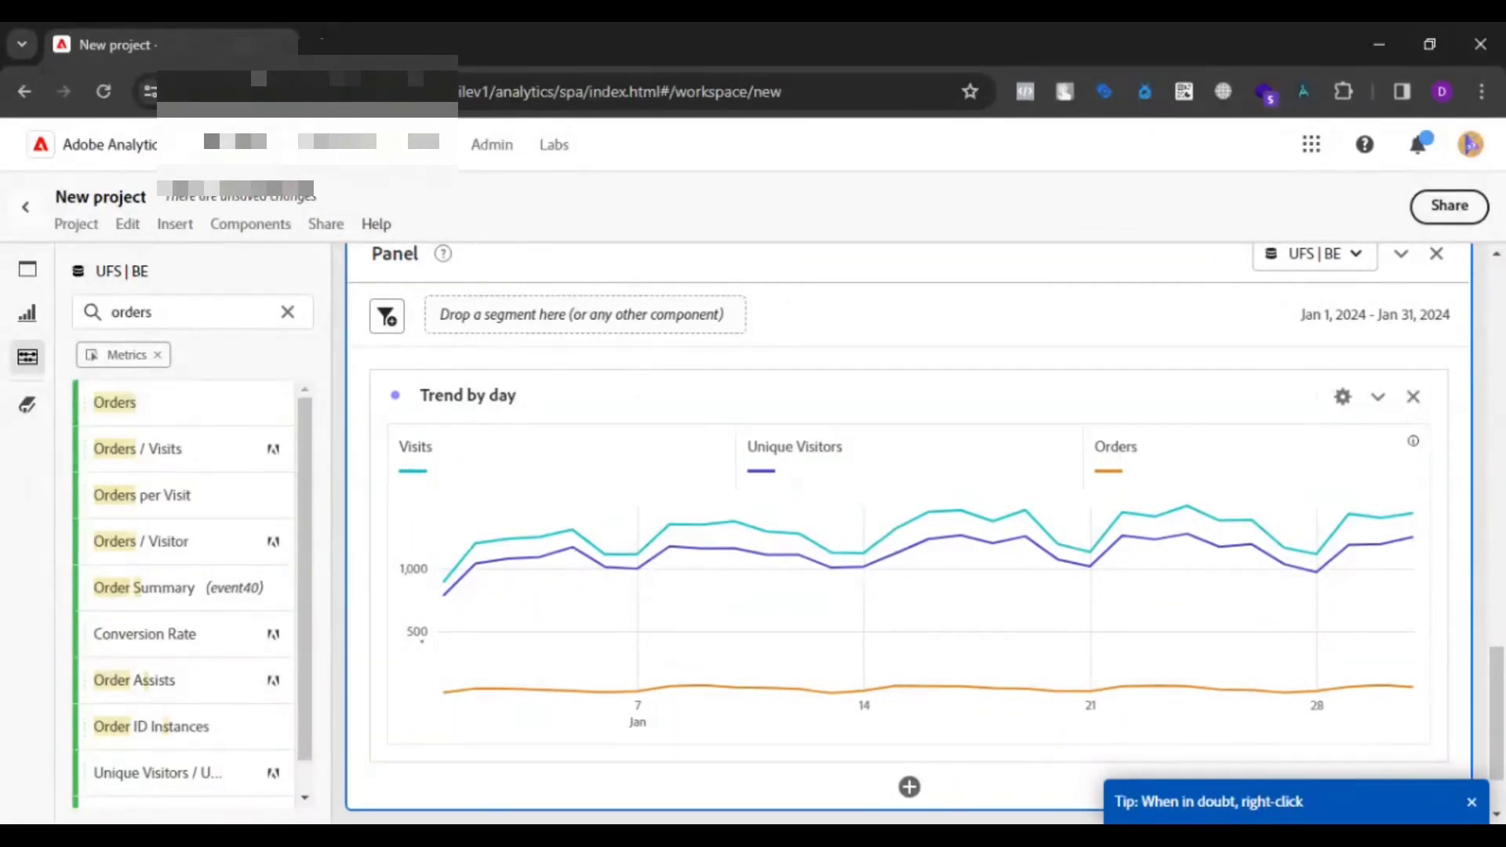
pyautogui.click(1344, 398)
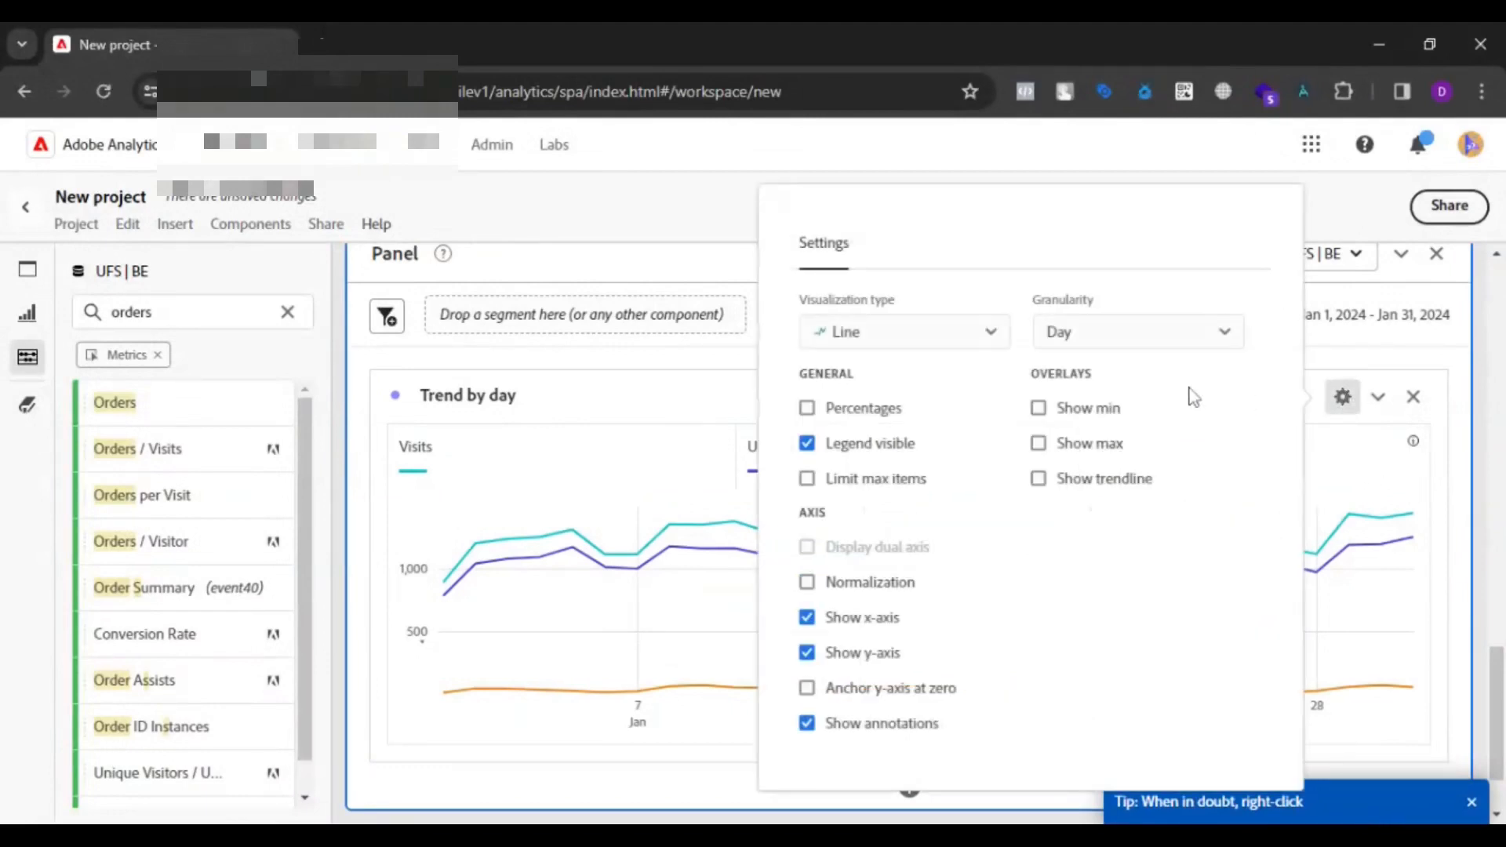
pyautogui.click(1331, 356)
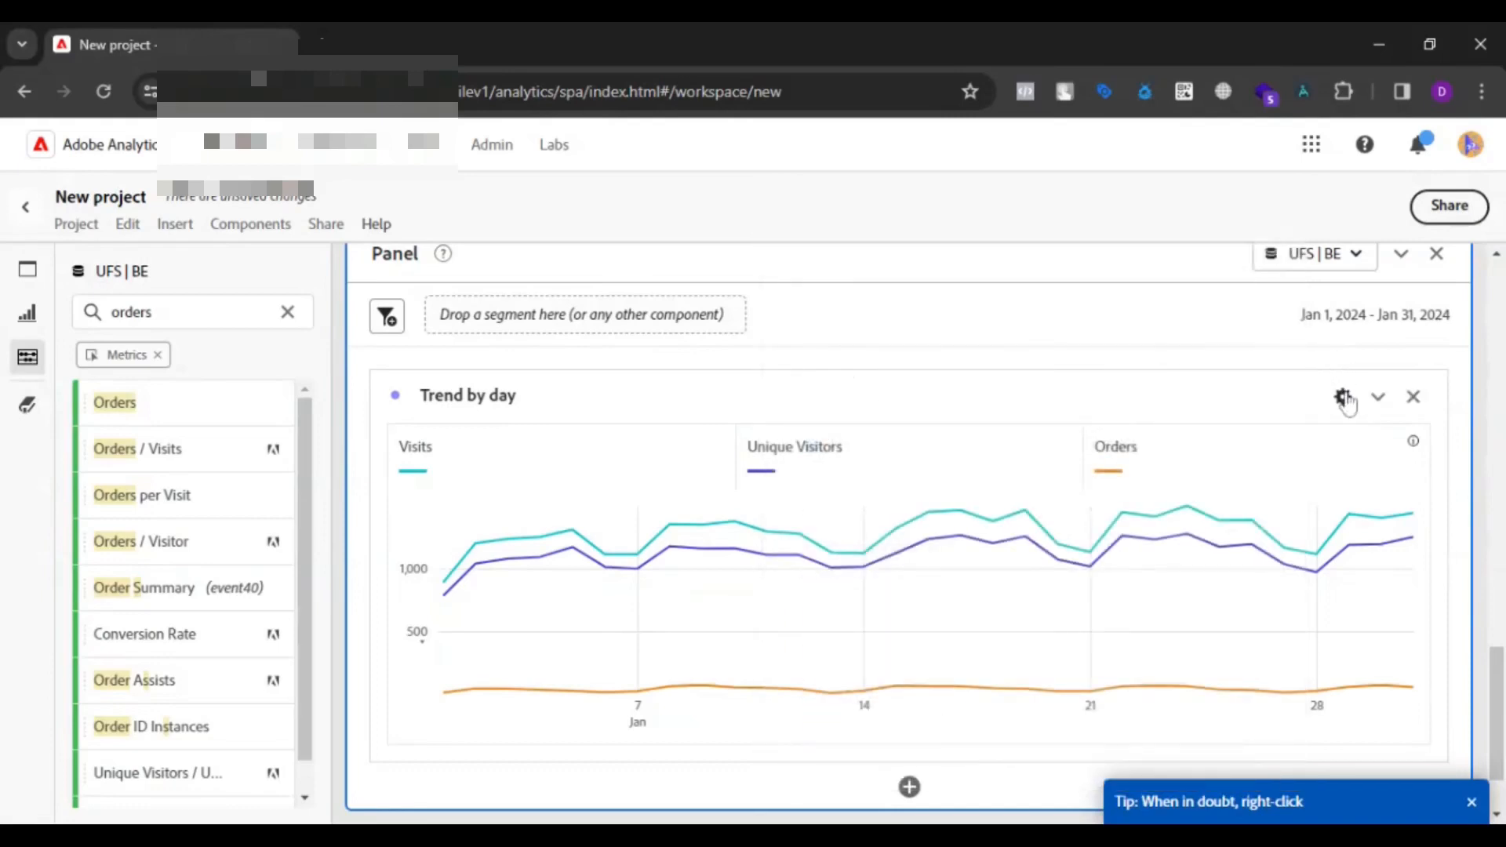
pyautogui.click(1345, 398)
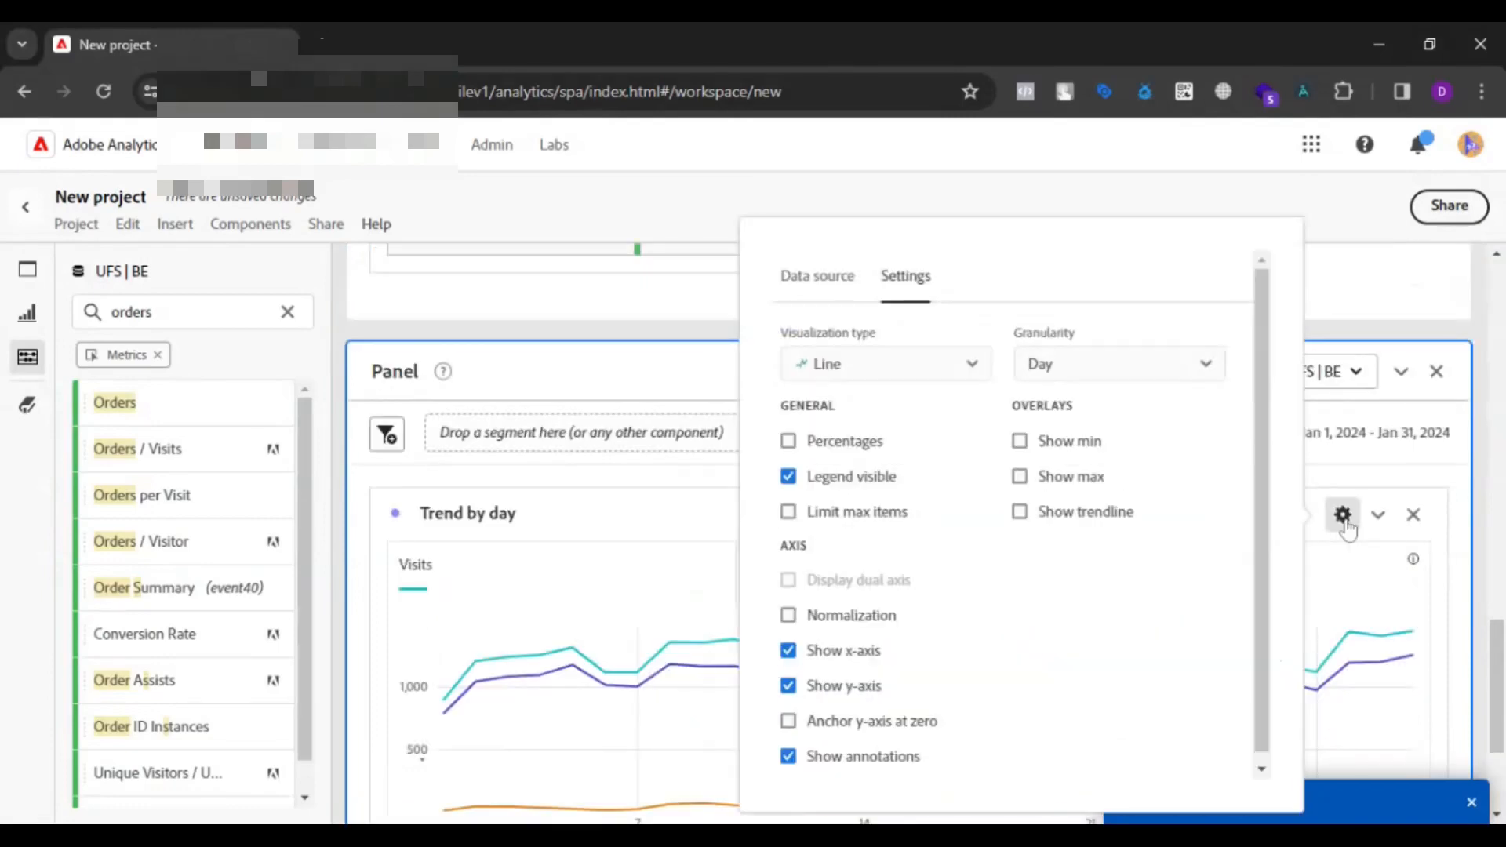
pyautogui.click(853, 279)
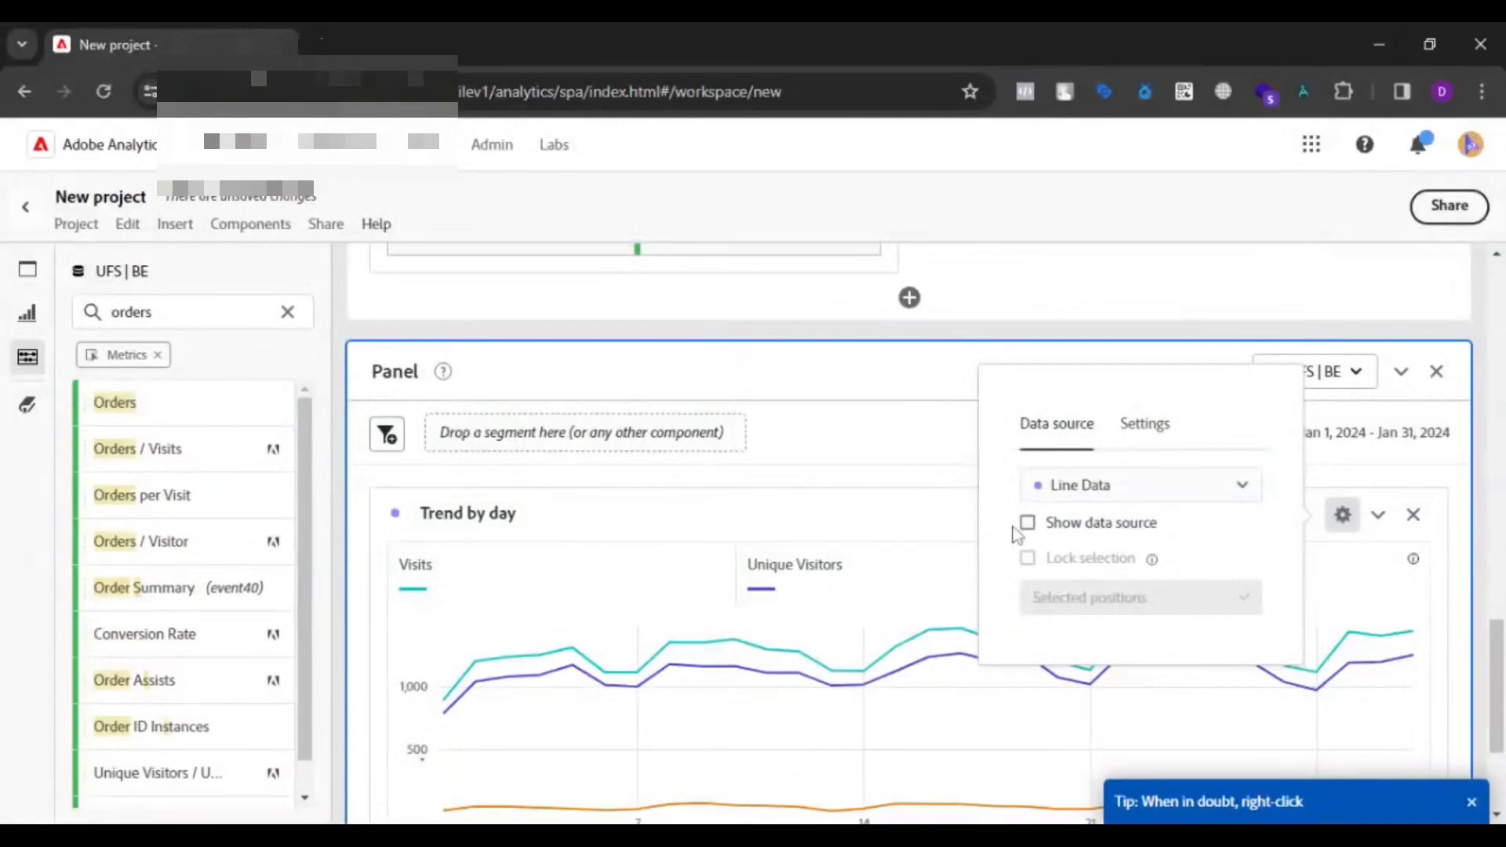
pyautogui.click(1244, 532)
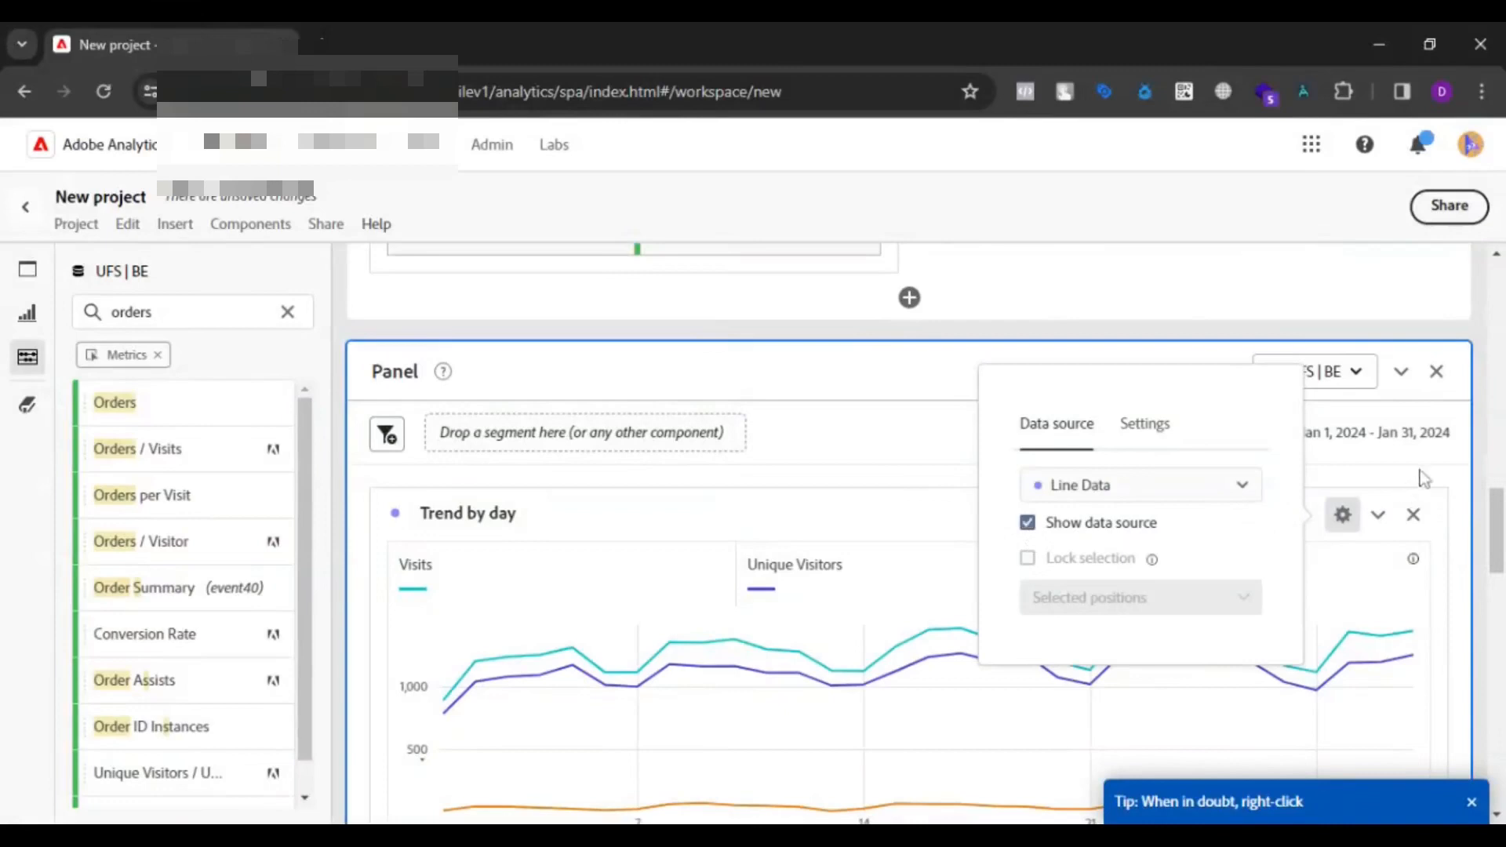
pyautogui.click(1429, 470)
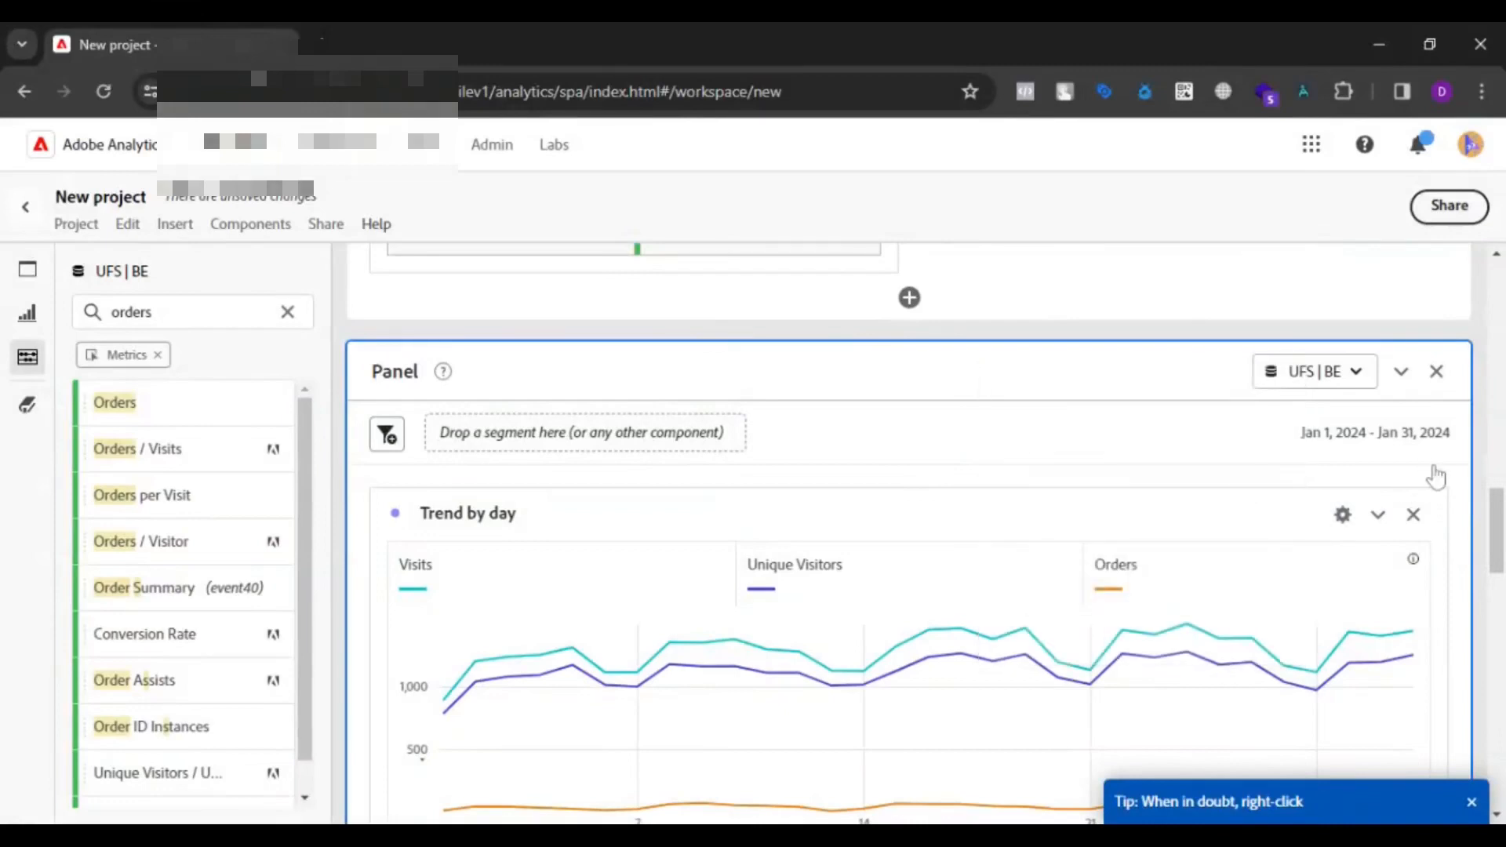
# Review the Line Data table down to Jan 31 and the Trend by day chart's values for Jan 28, 2024.
pyautogui.scroll(-3, 1435, 463)
pyautogui.scroll(-6, 1438, 460)
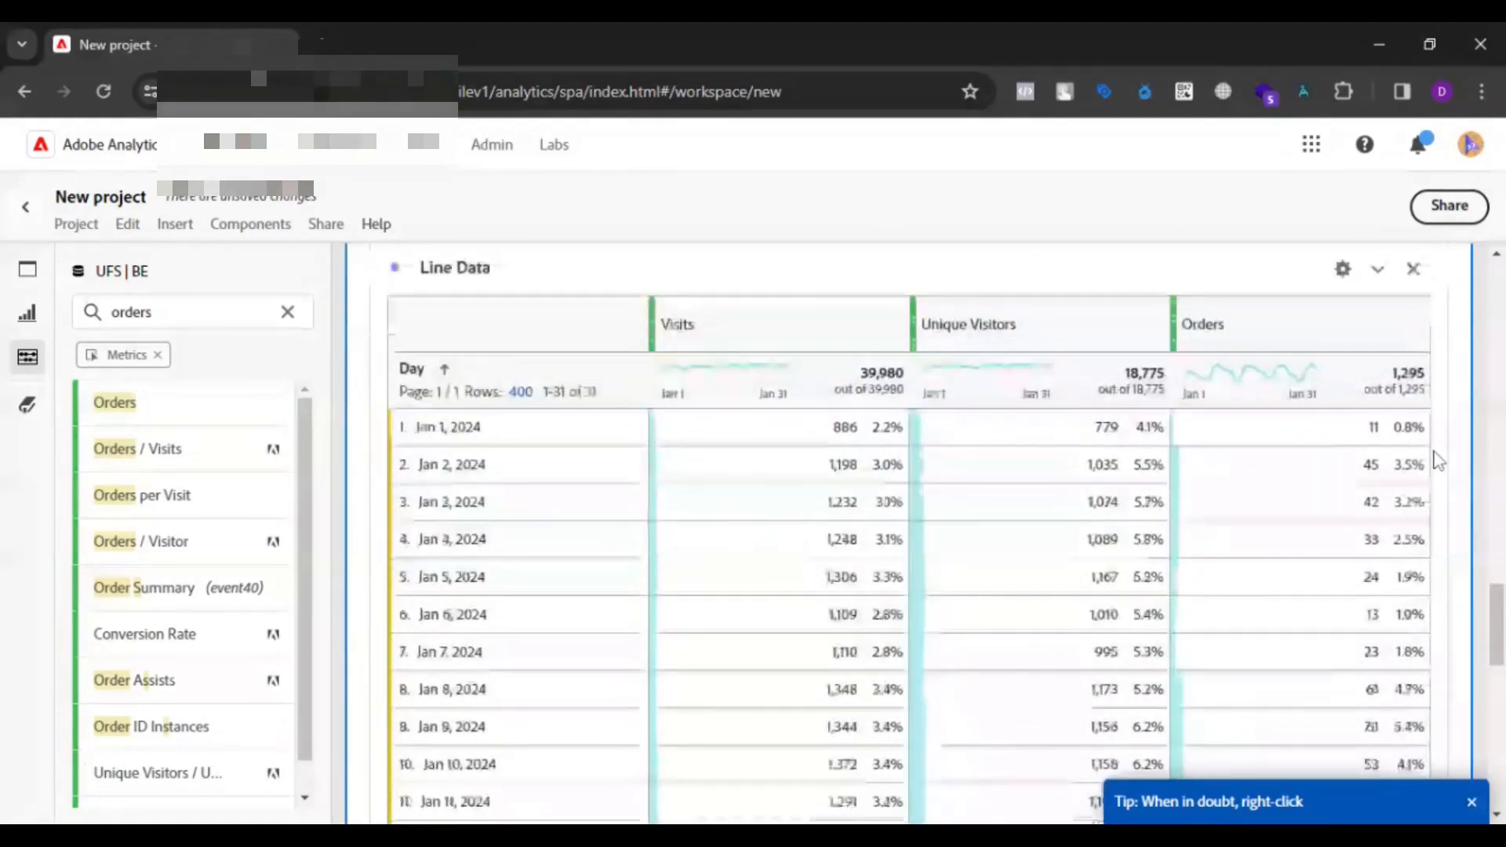
pyautogui.scroll(-9, 1437, 460)
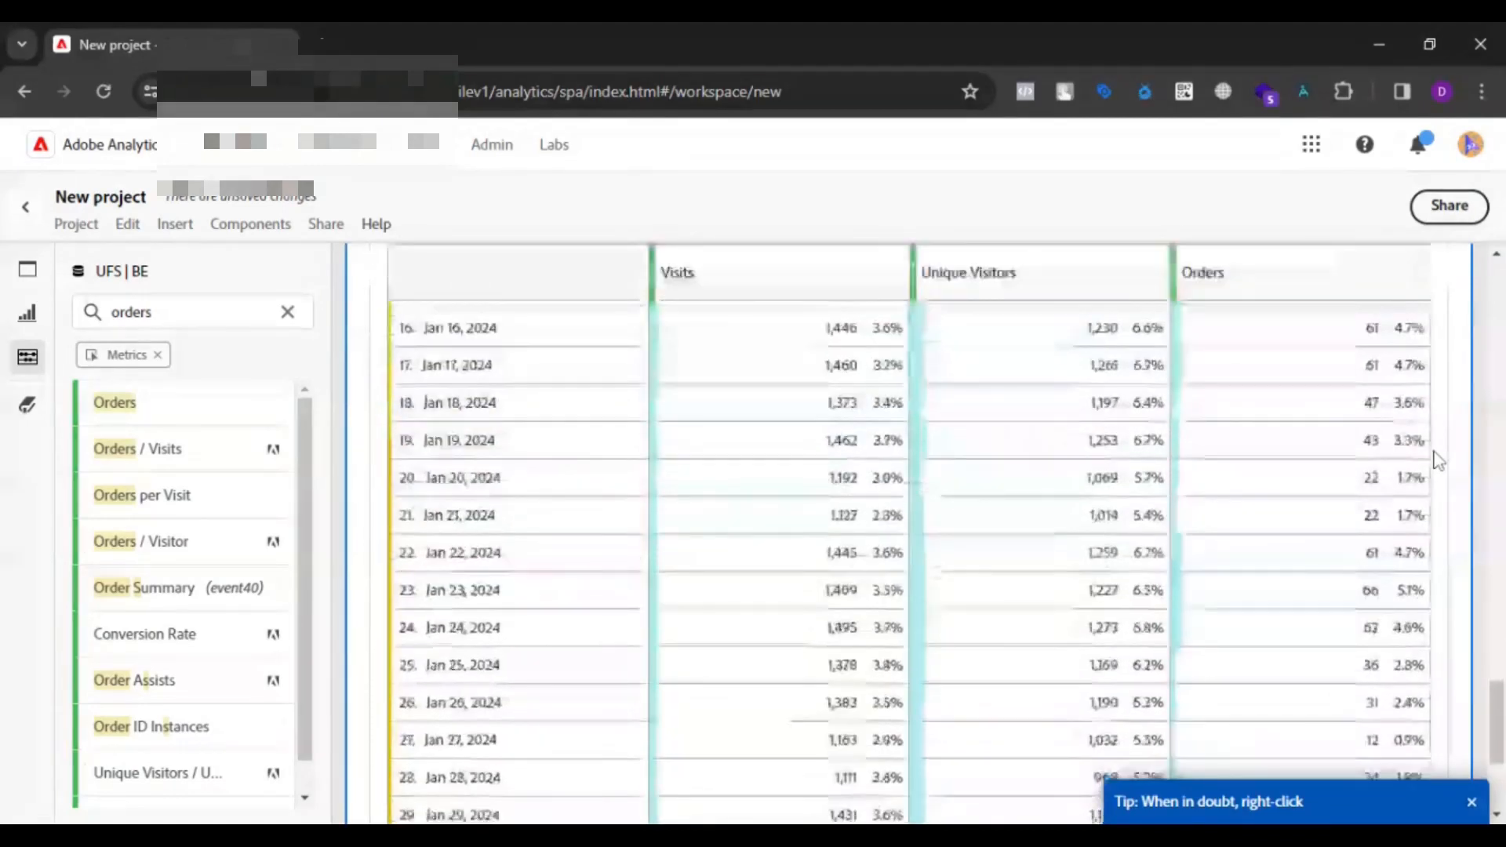
pyautogui.scroll(-4, 1438, 460)
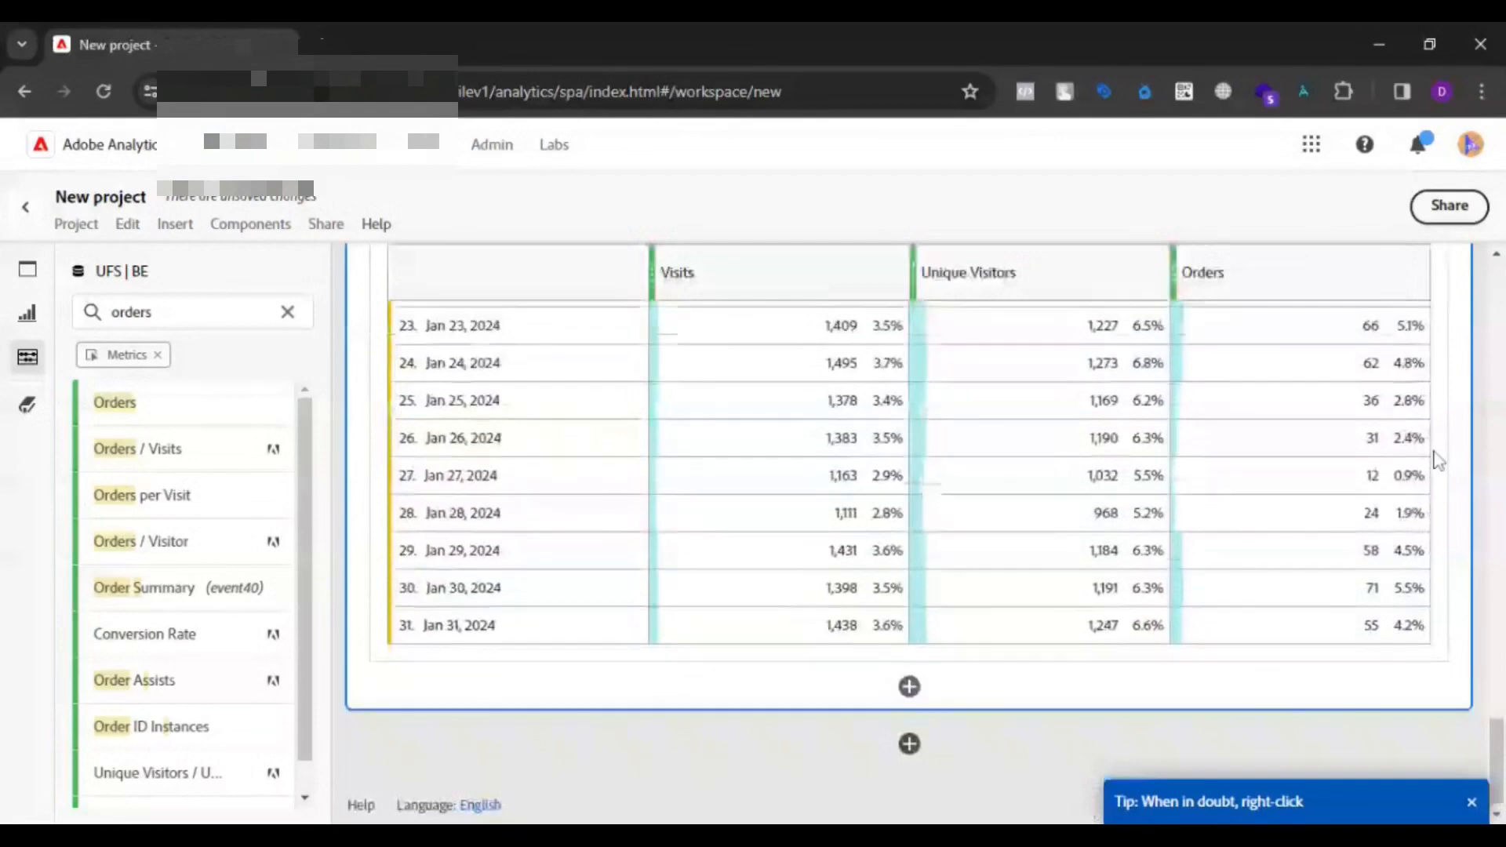
pyautogui.scroll(17, 1438, 460)
pyautogui.scroll(5, 1437, 460)
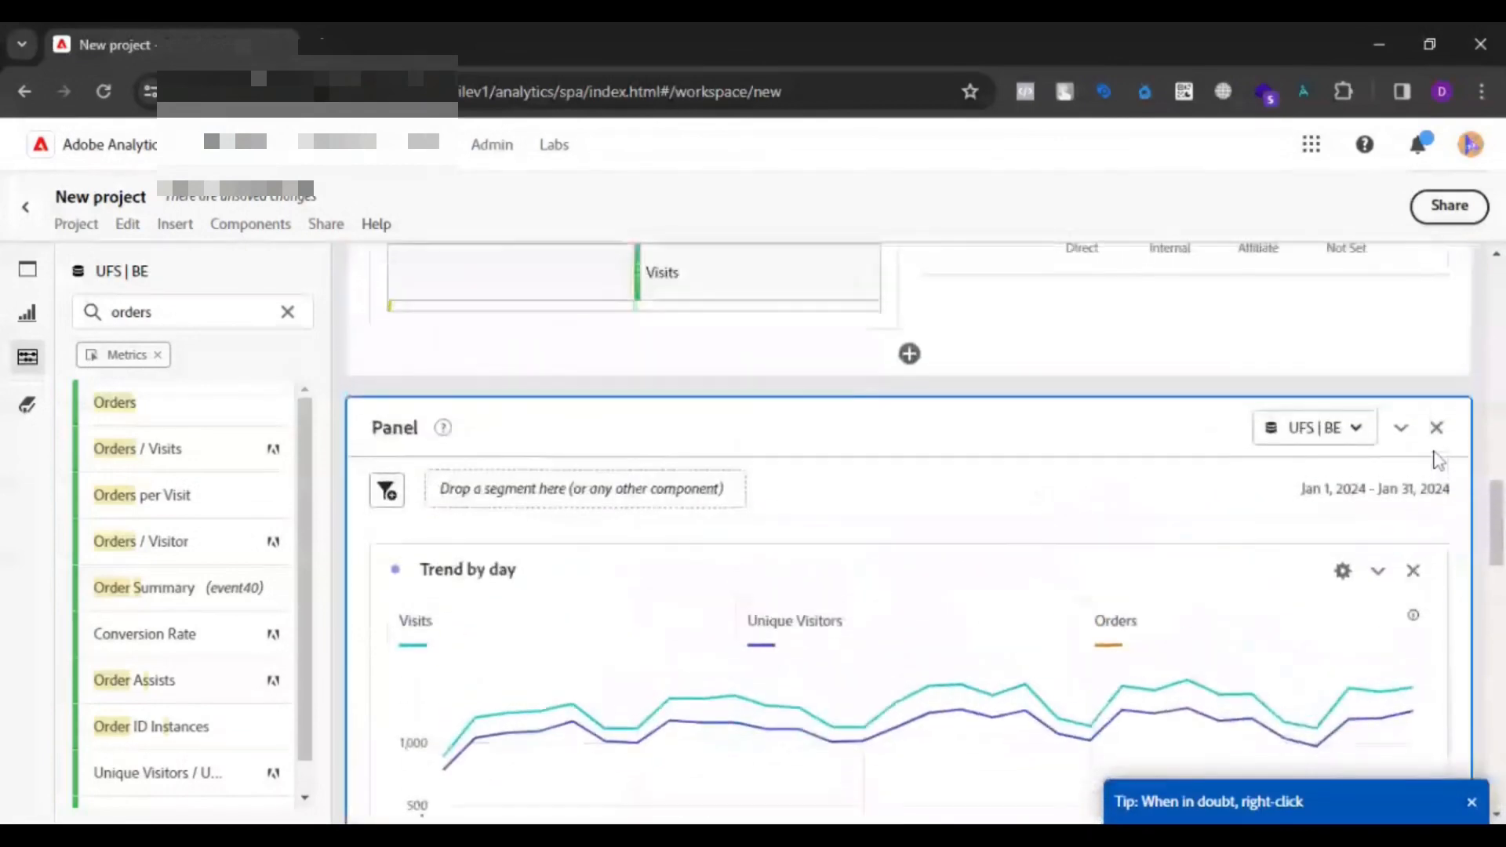
pyautogui.scroll(-2, 1437, 461)
pyautogui.scroll(-2, 1438, 460)
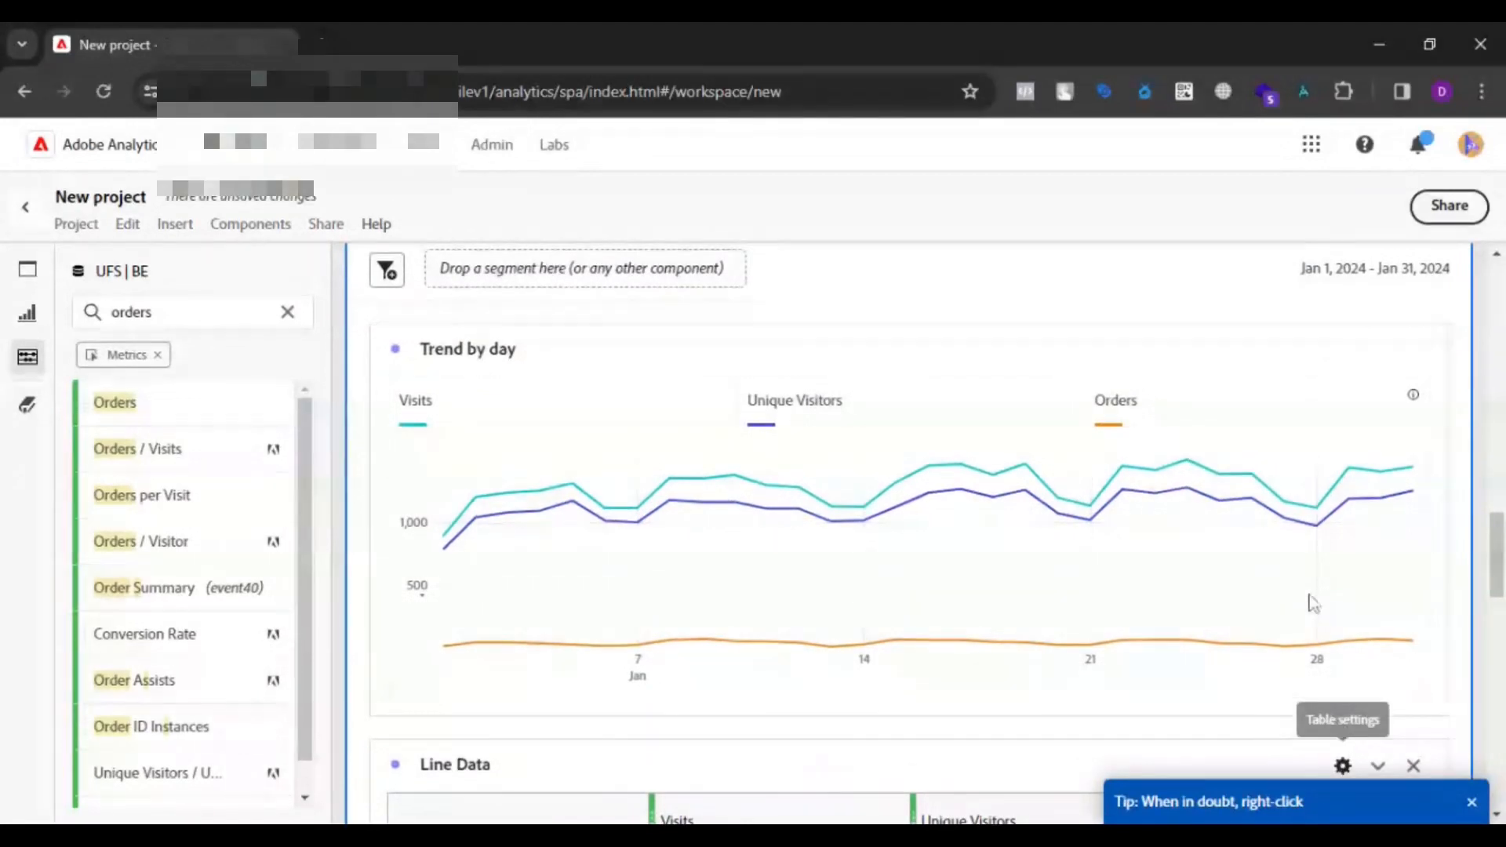
pyautogui.moveTo(1306, 584)
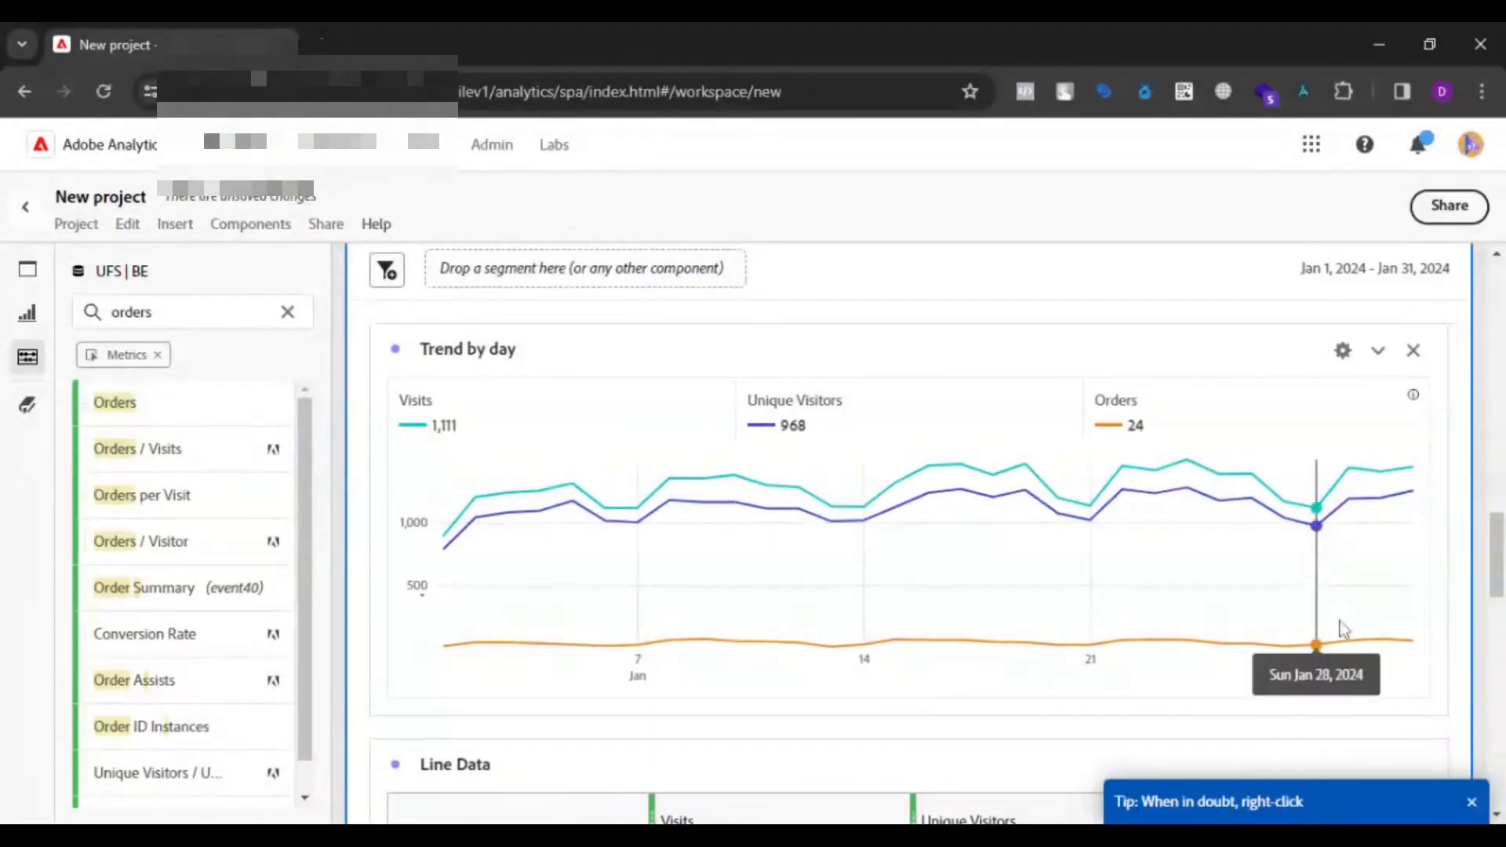
# Turn off Show data source for the Line Data table so only the Trend by day chart stays in the panel.
pyautogui.scroll(-2, 1386, 743)
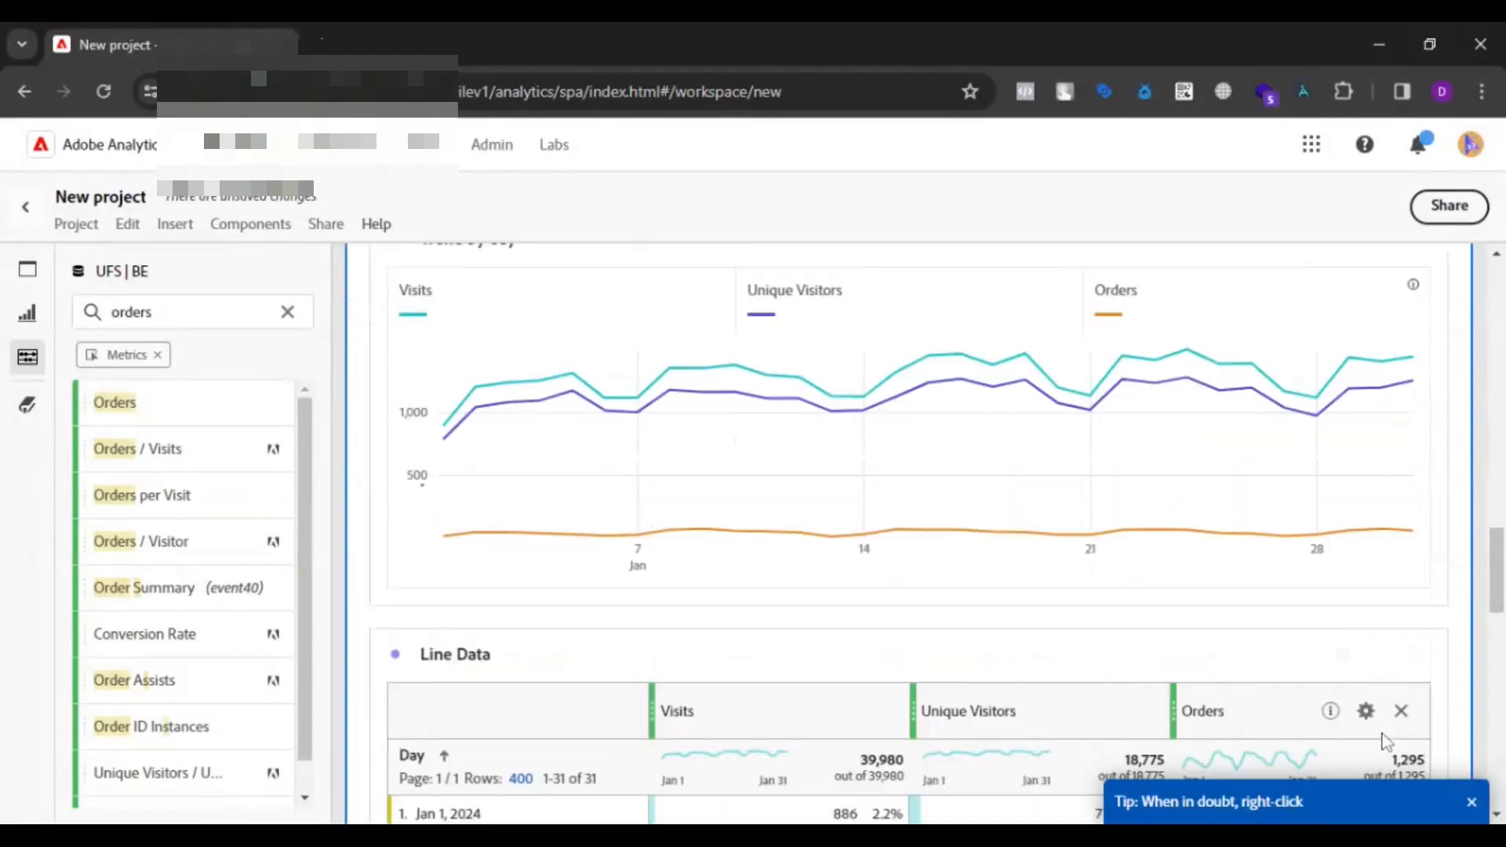
pyautogui.click(1343, 657)
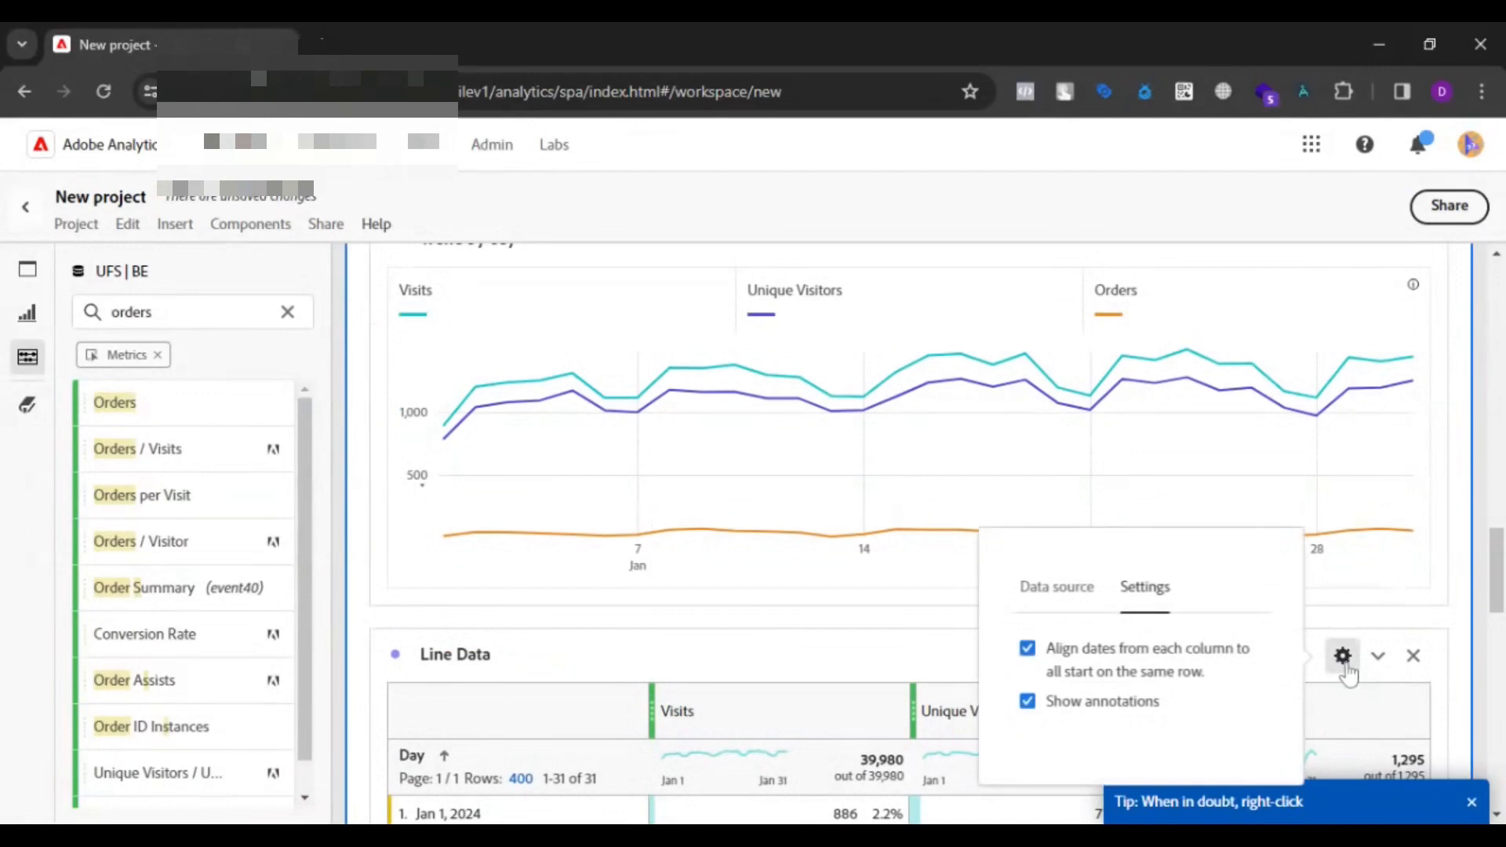
pyautogui.click(1057, 596)
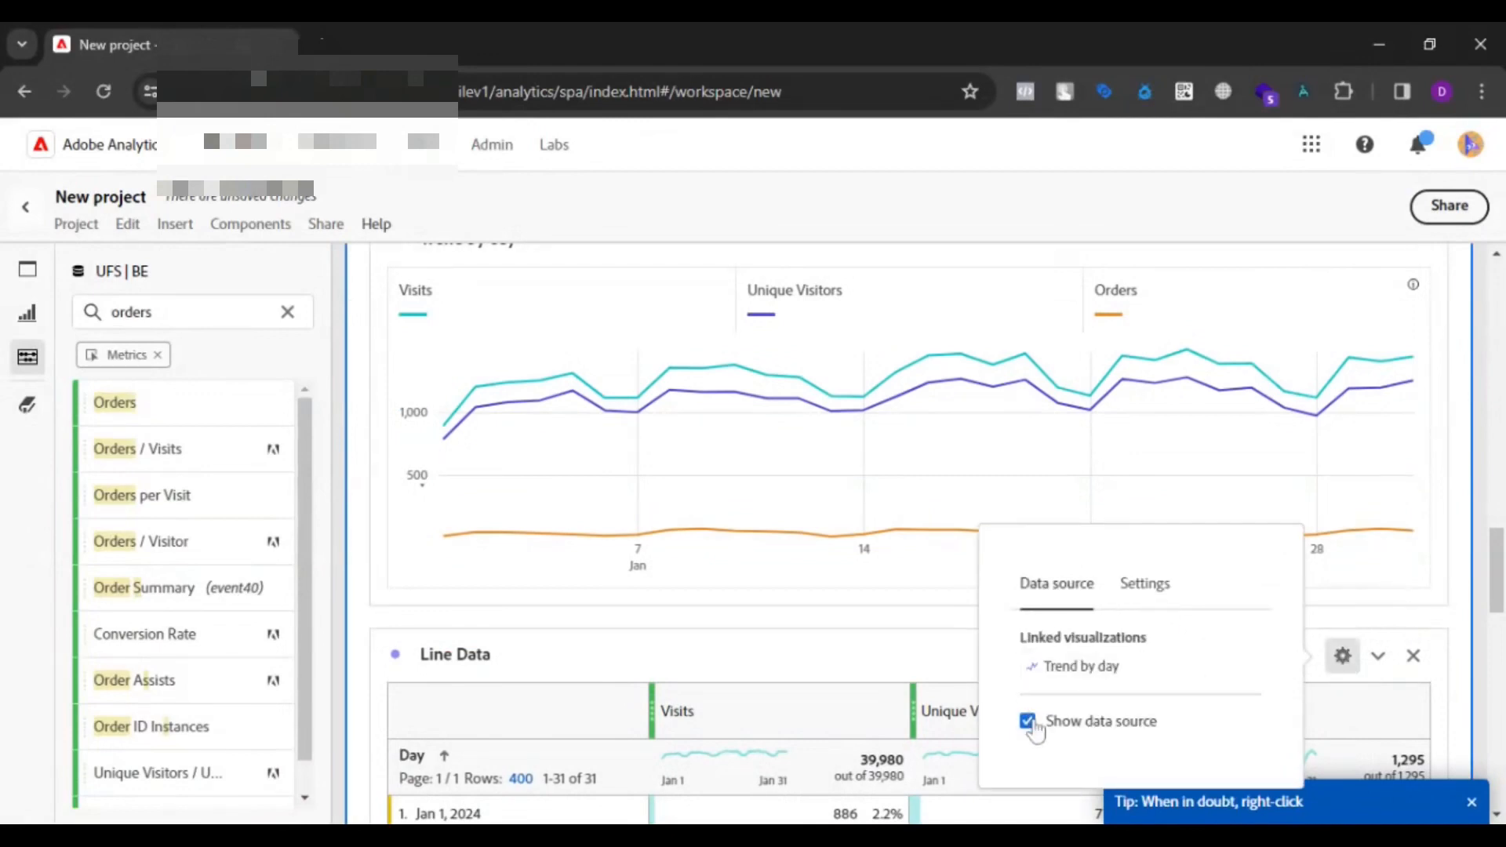
pyautogui.click(1028, 721)
# Add a Donut visualization below the Trend by day chart in the same panel.
pyautogui.click(29, 323)
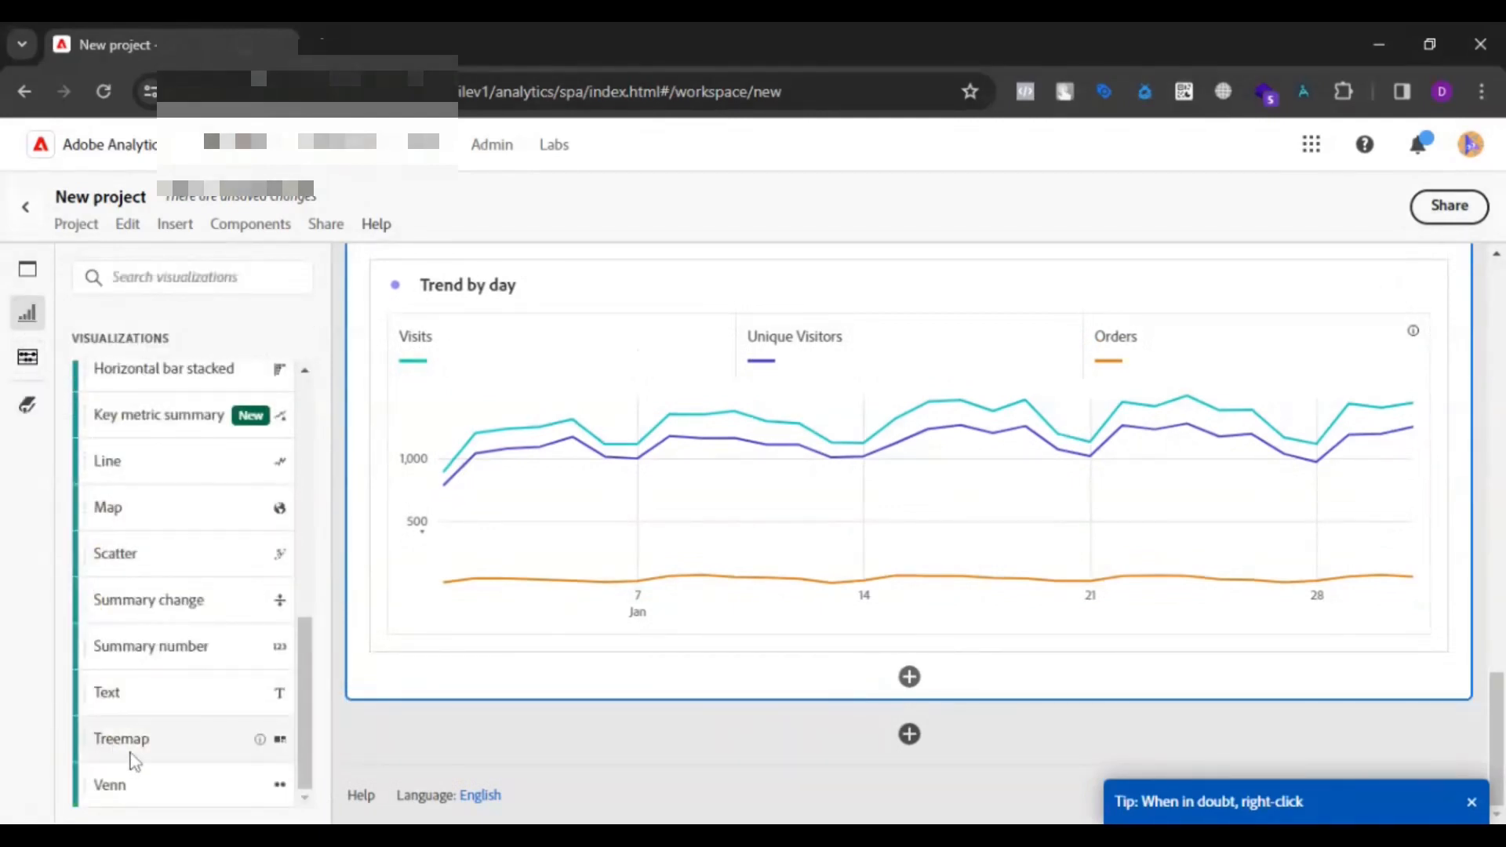
pyautogui.scroll(5, 151, 741)
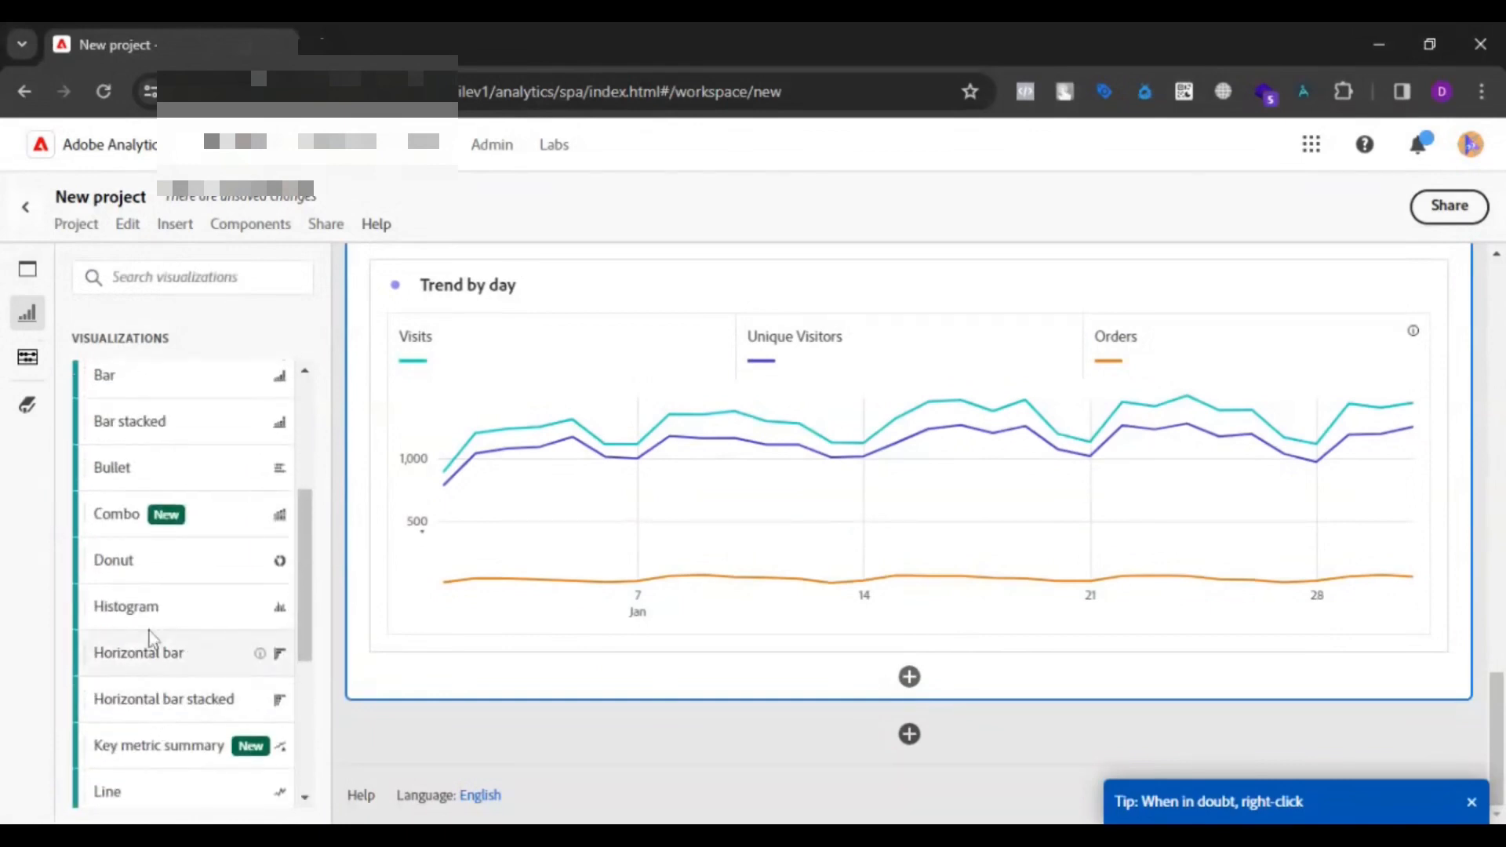
pyautogui.moveTo(138, 578); pyautogui.dragTo(1042, 577)
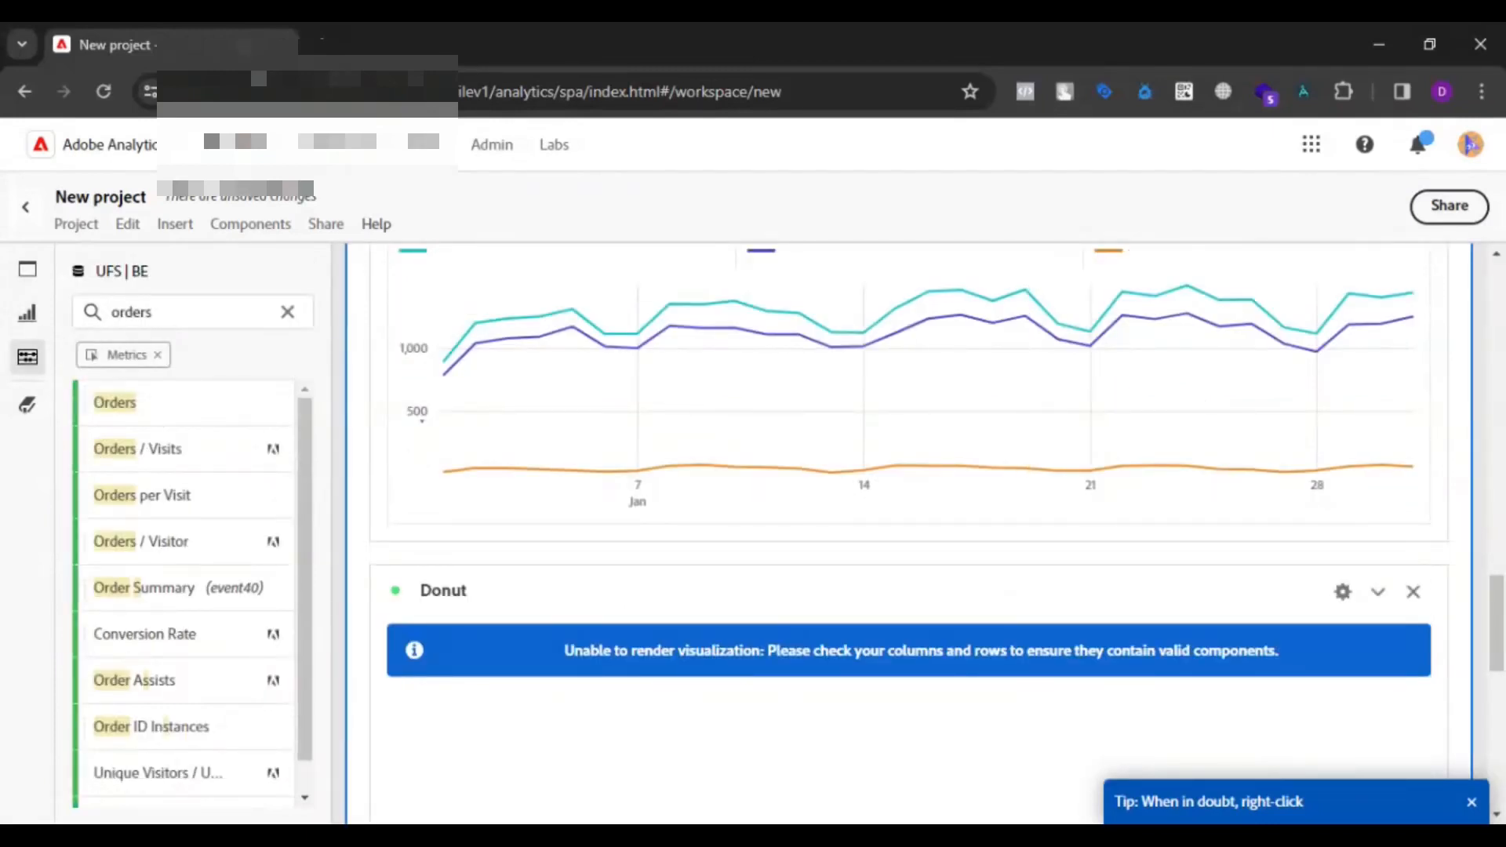
# Add the Orders metric as the column of the Donut Data table.
pyautogui.scroll(-5, 1041, 576)
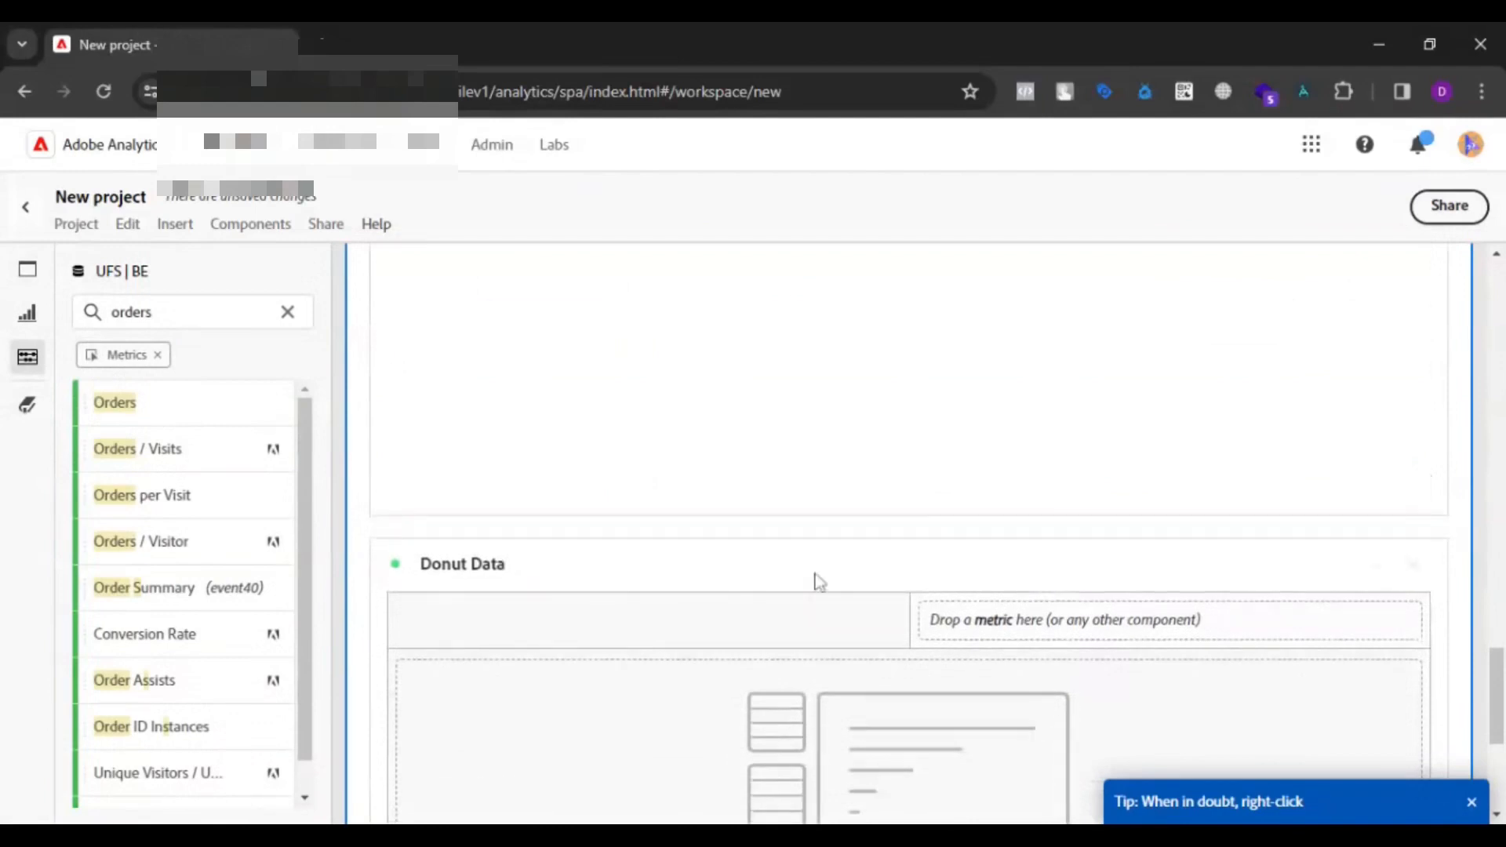
pyautogui.scroll(-1, 982, 584)
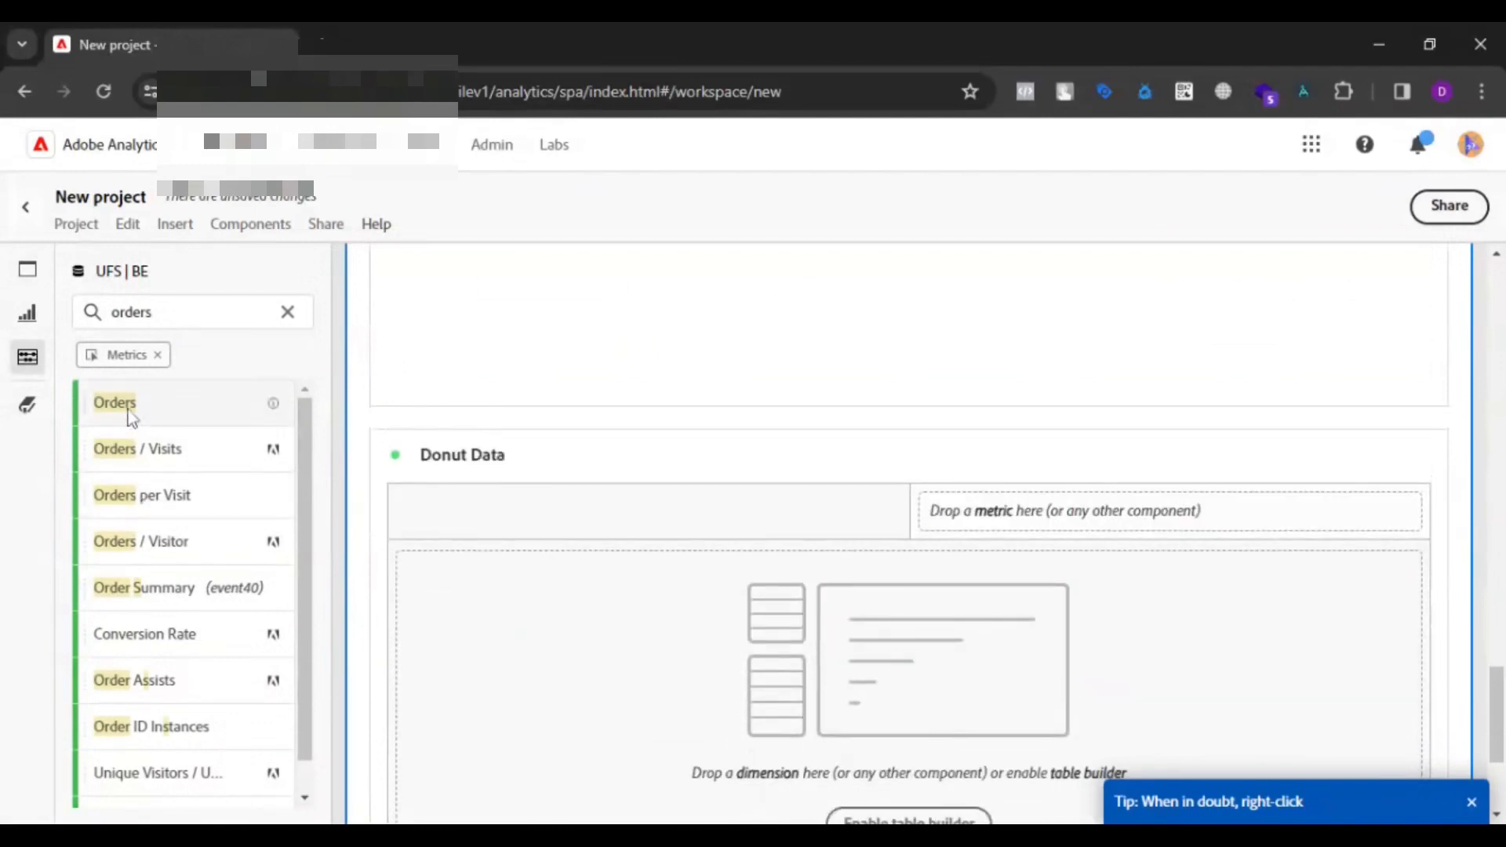
pyautogui.moveTo(148, 417); pyautogui.dragTo(1064, 520)
pyautogui.moveTo(182, 411); pyautogui.dragTo(156, 410)
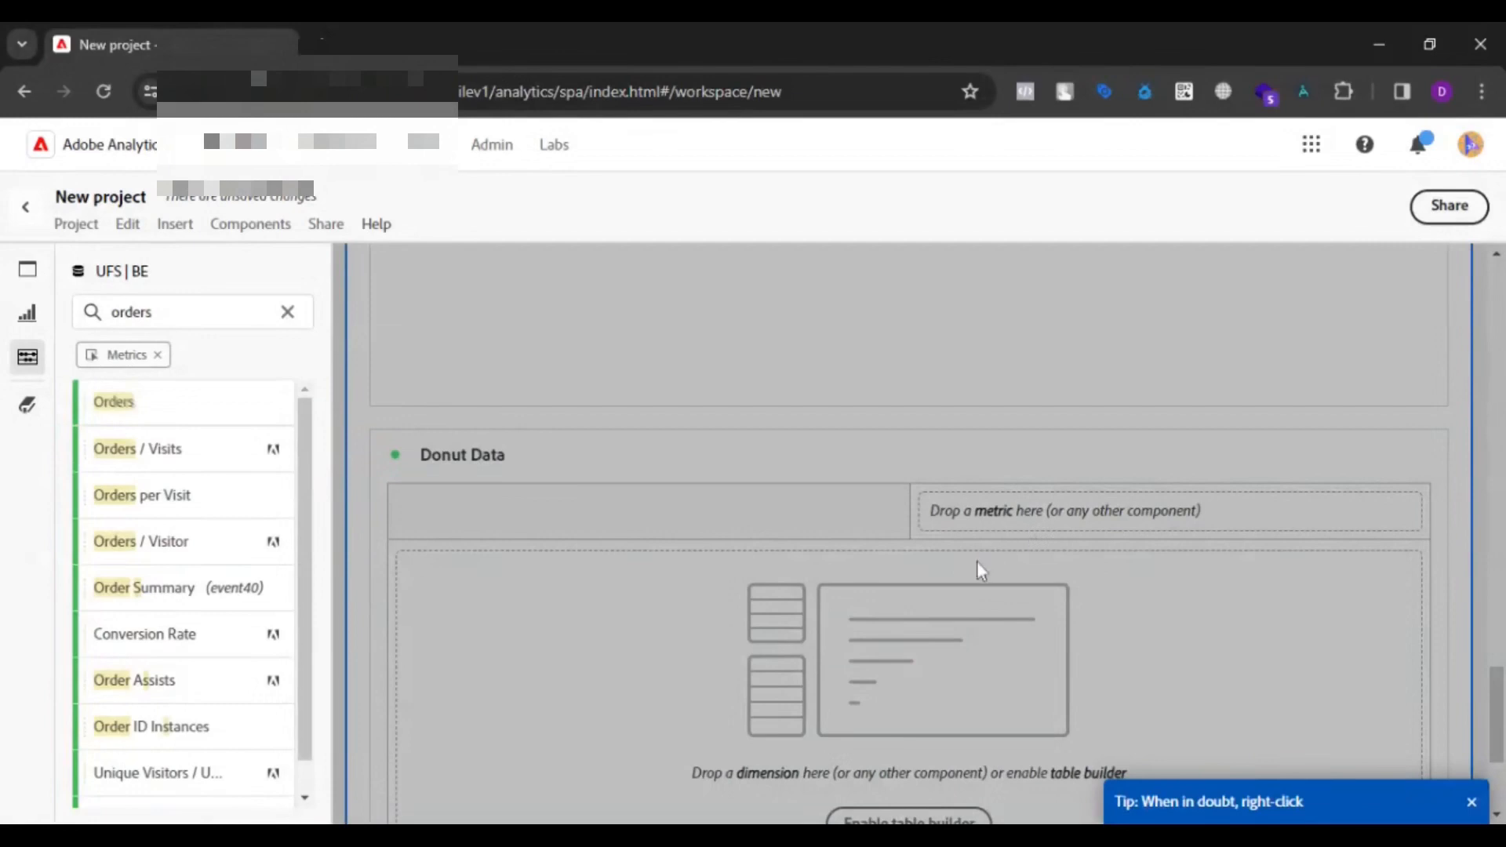
pyautogui.moveTo(1161, 514); pyautogui.dragTo(1169, 511)
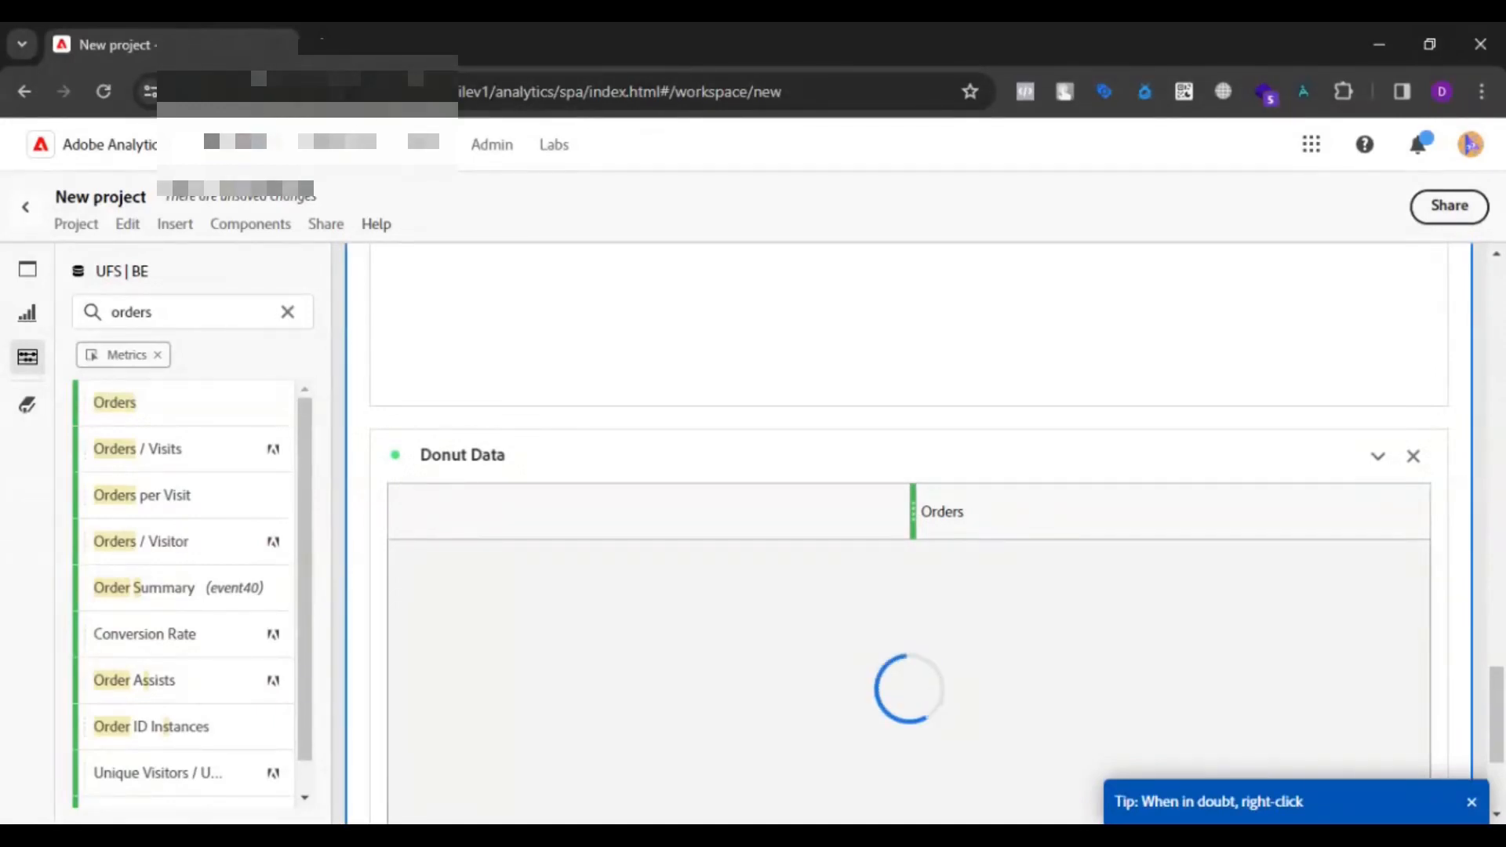
# Clear the component search and Metrics filter, and replace the Day dimension in the Donut Data table with Marketing Channel.
pyautogui.click(287, 312)
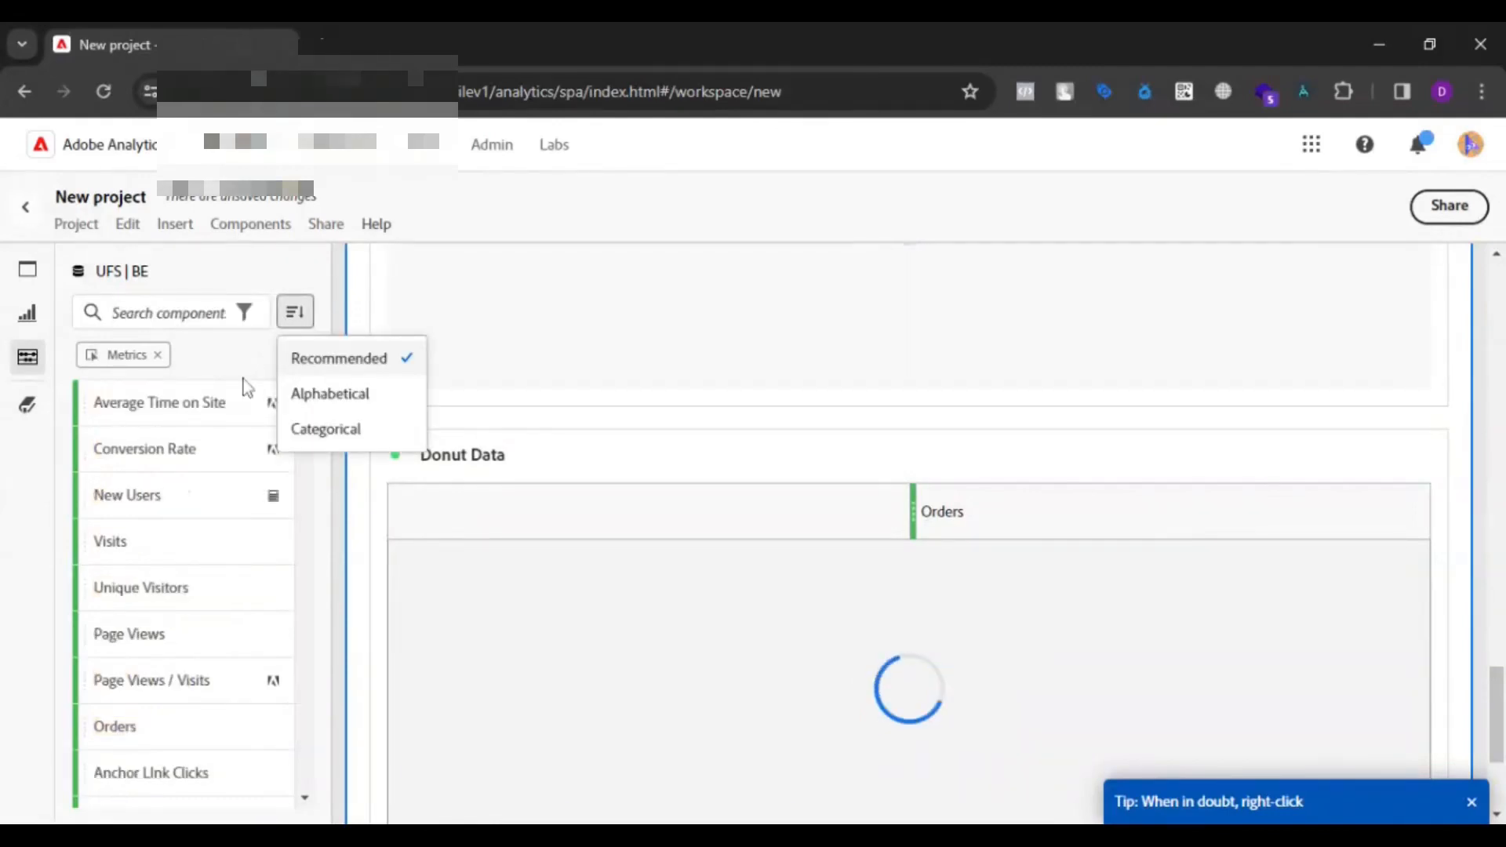
pyautogui.click(243, 379)
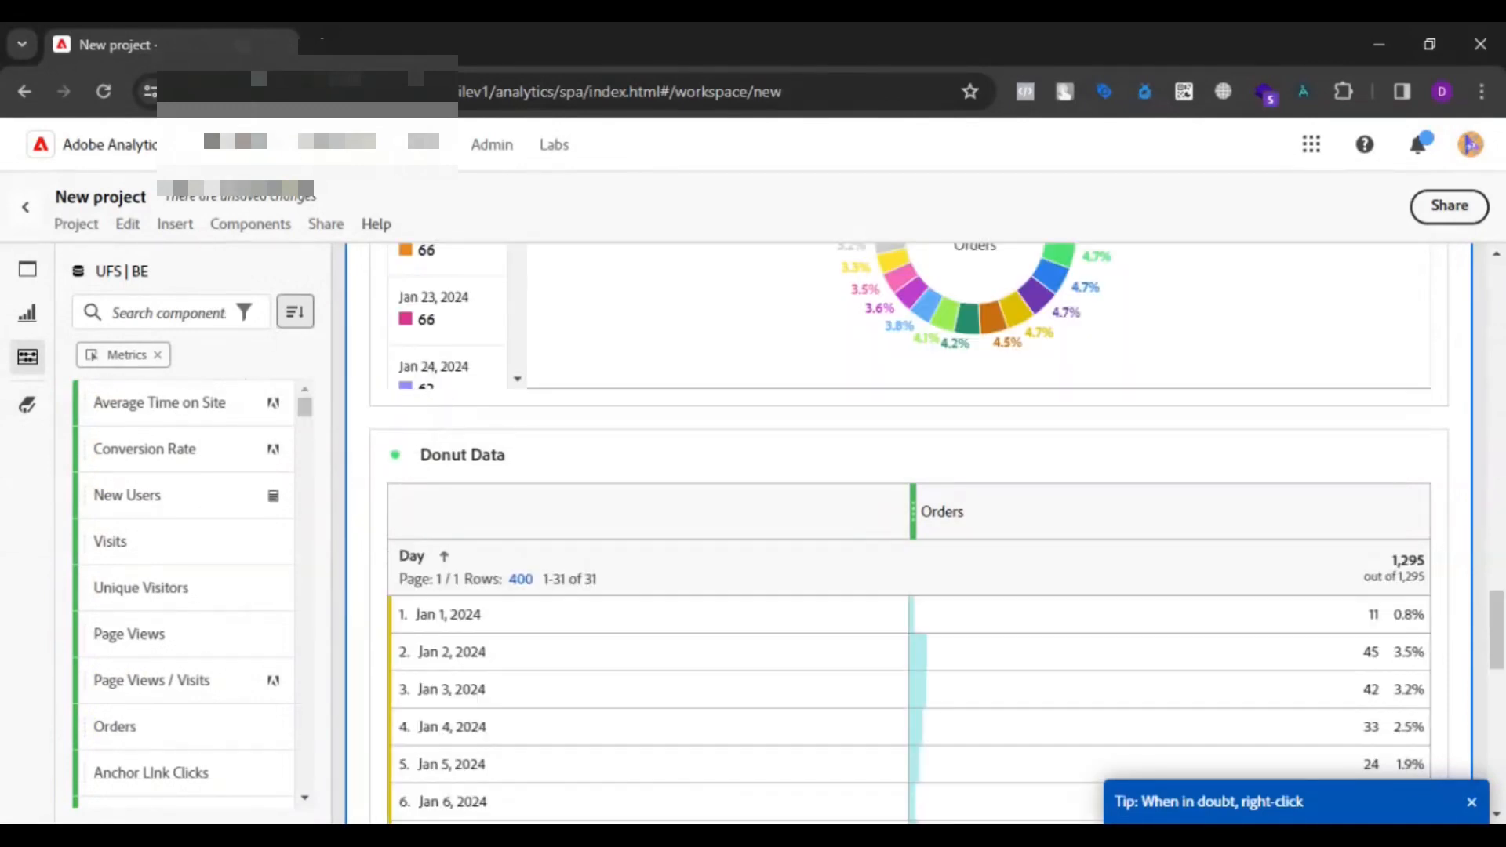
pyautogui.click(157, 355)
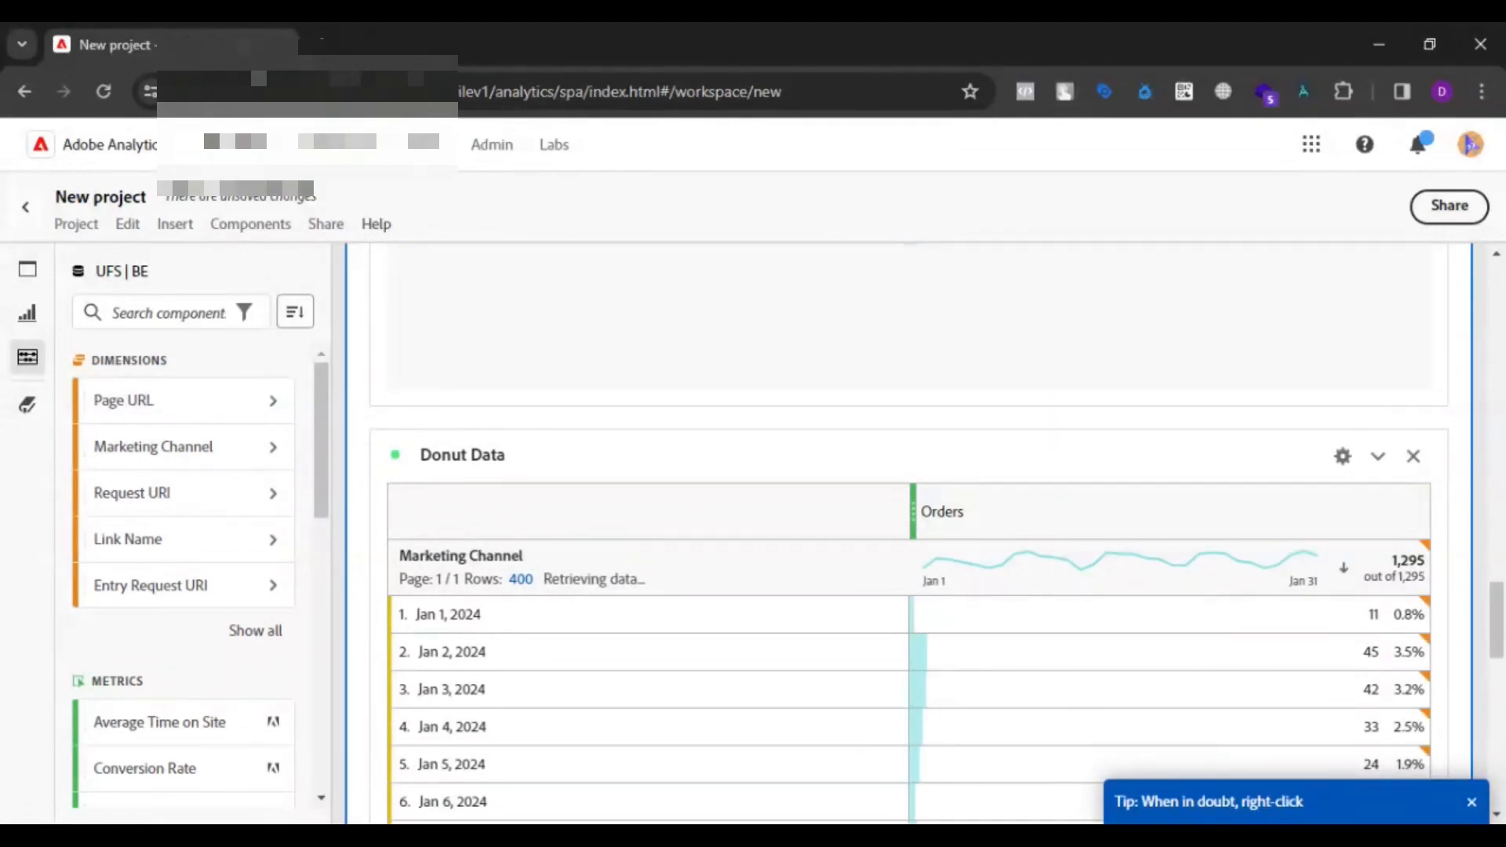
pyautogui.scroll(-1, 549, 538)
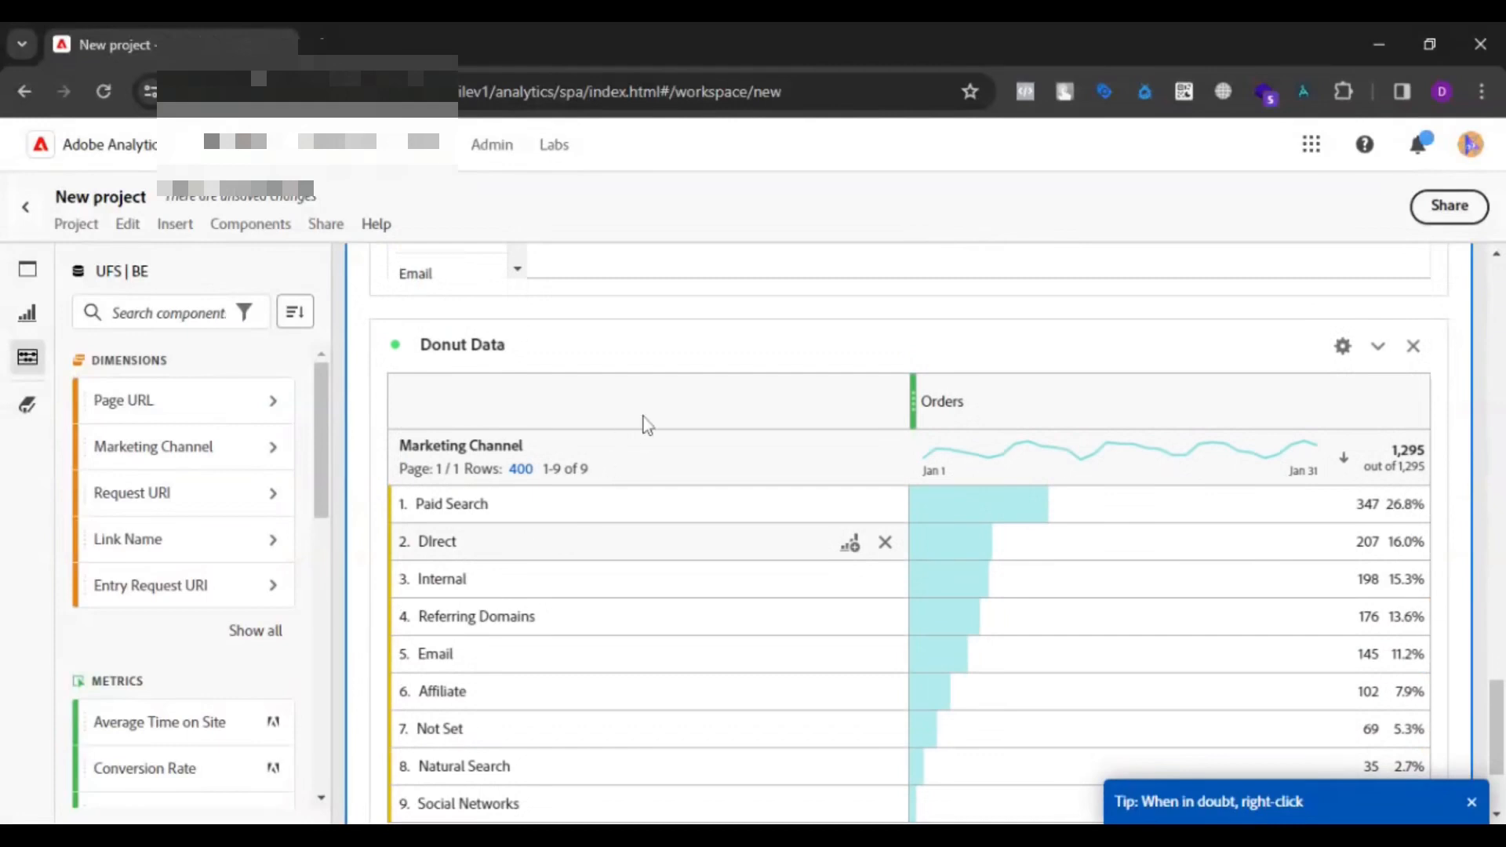
pyautogui.scroll(15, 643, 423)
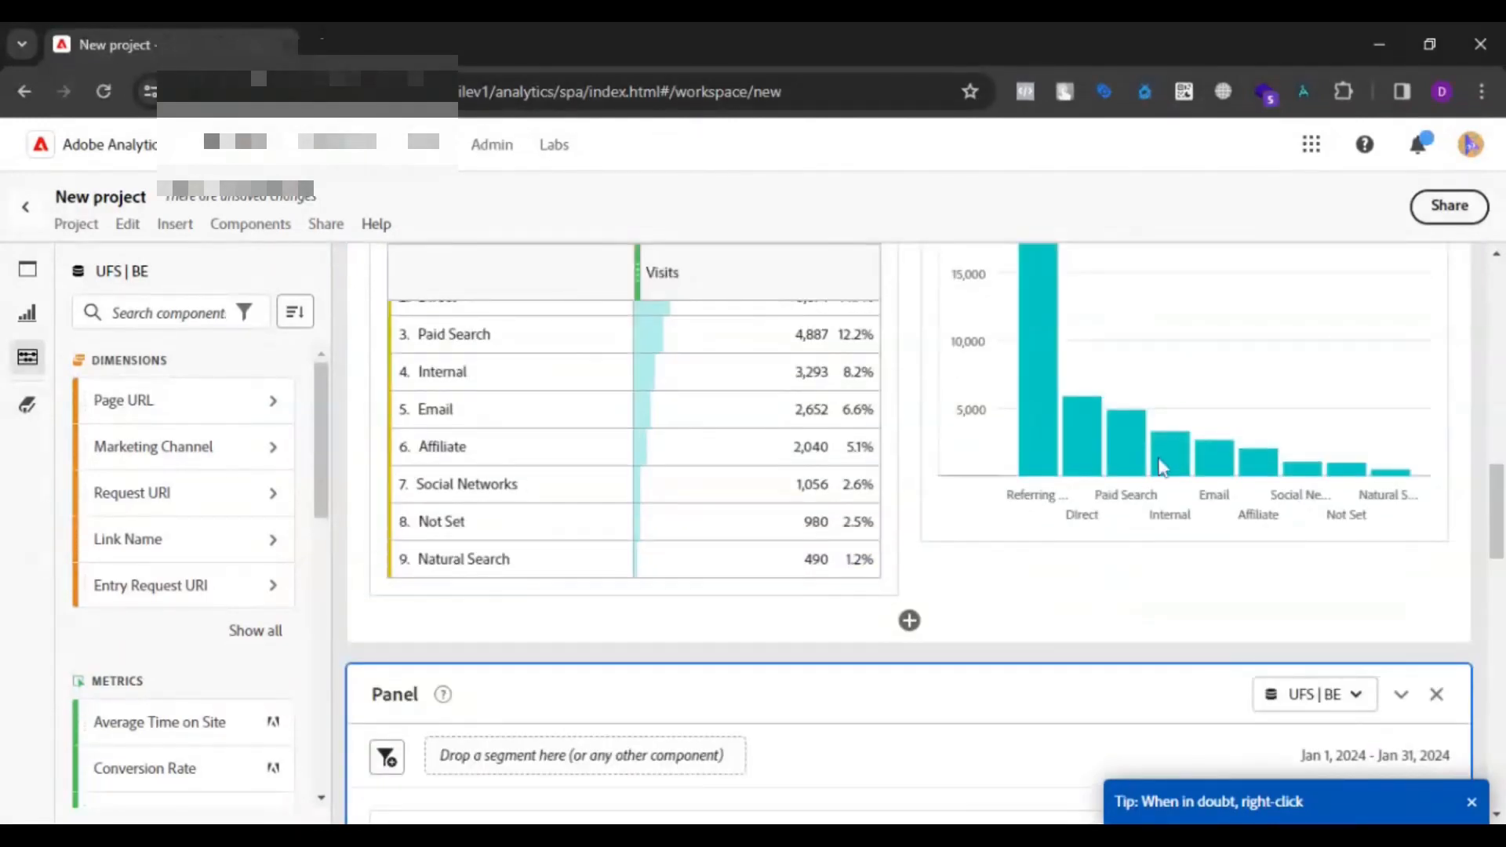
# Limit the Donut visualization to a maximum of 15 items and hide its legend.
pyautogui.scroll(-4, 1220, 578)
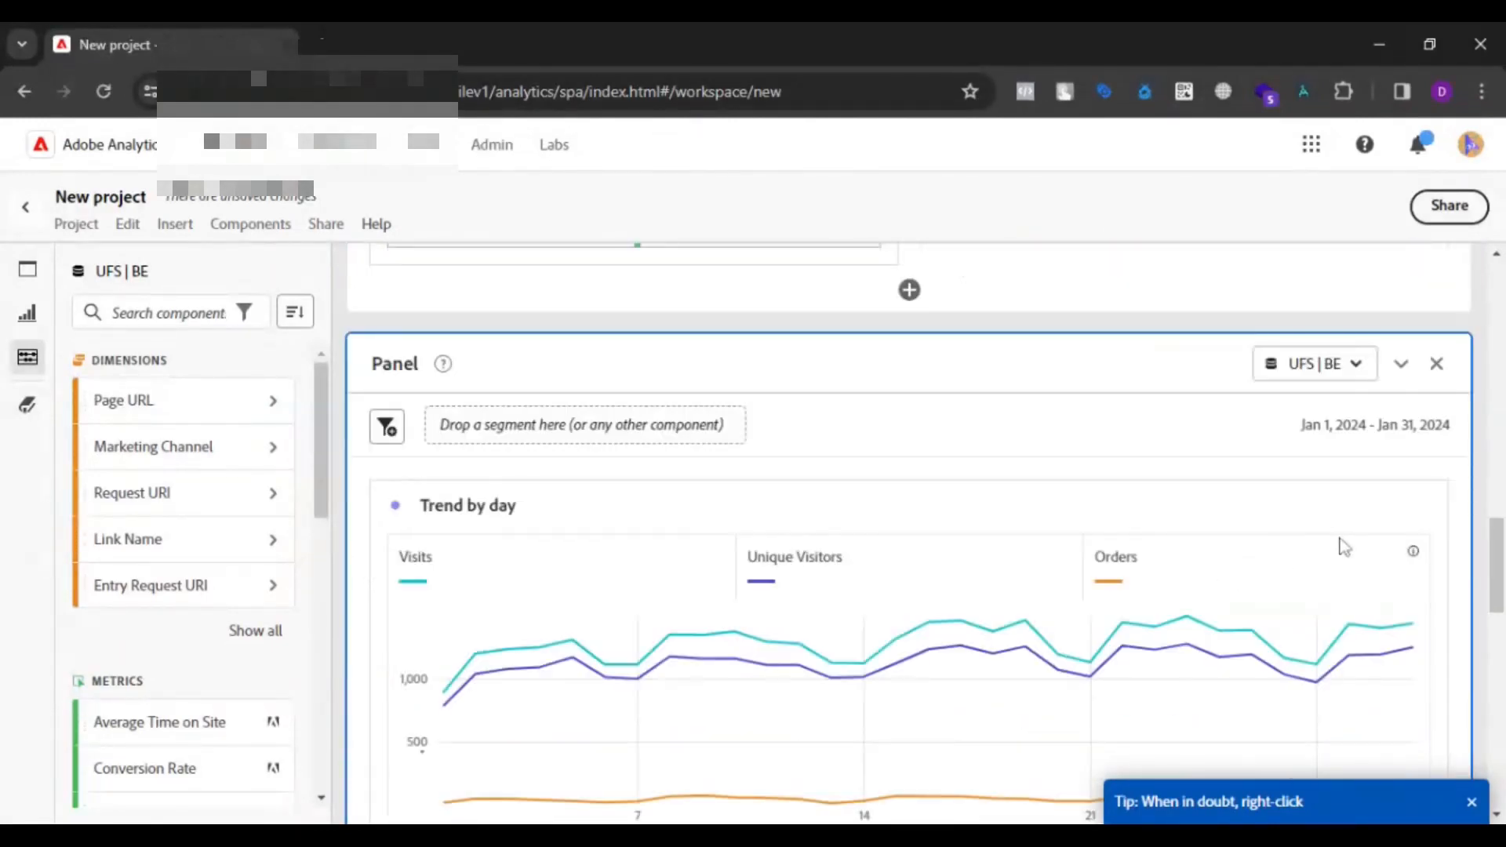
pyautogui.scroll(-5, 1318, 549)
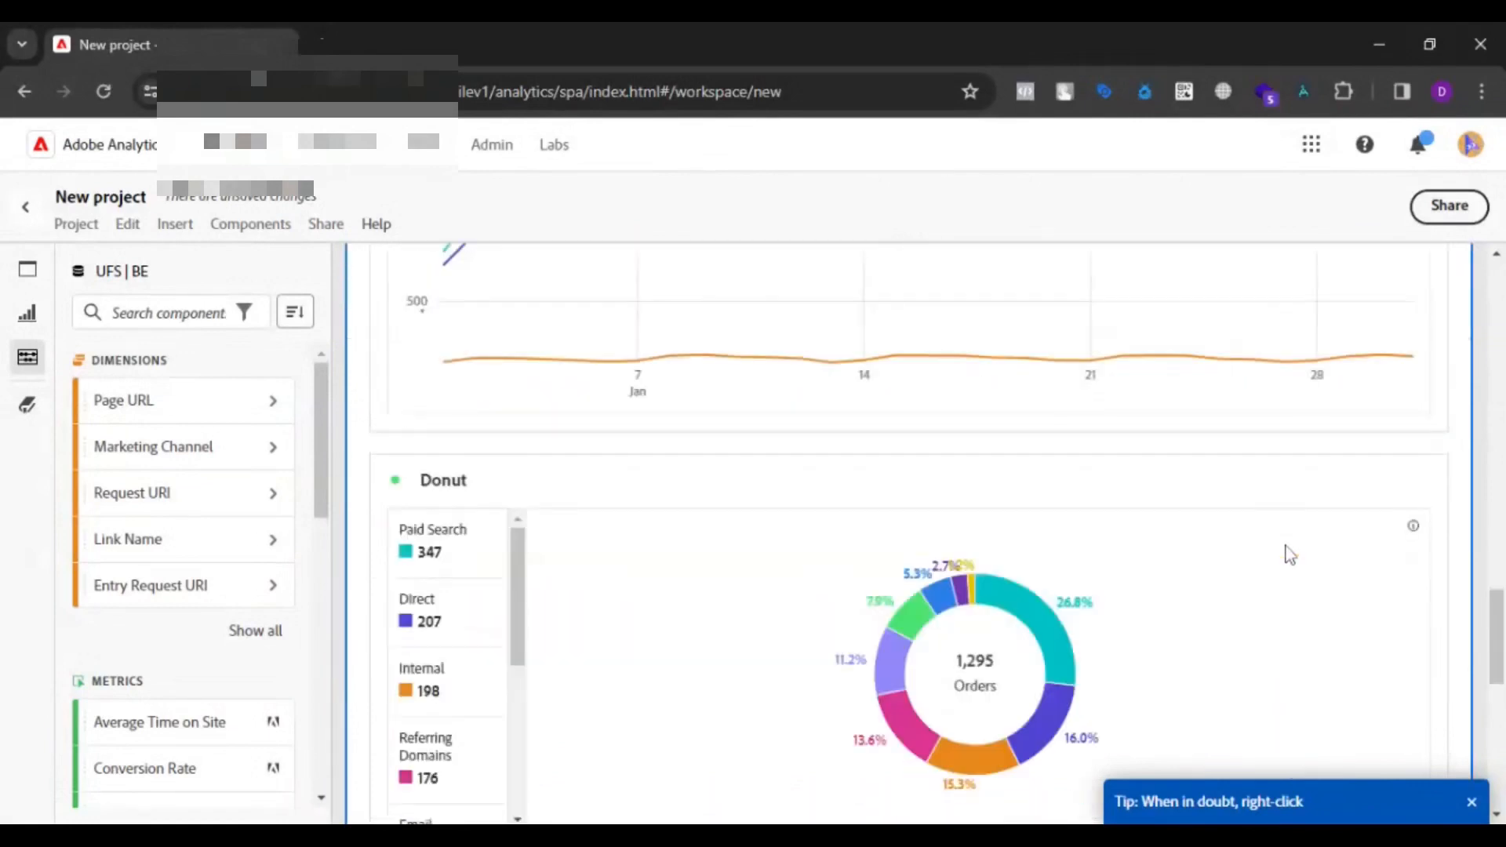
pyautogui.moveTo(1377, 518)
pyautogui.click(1345, 483)
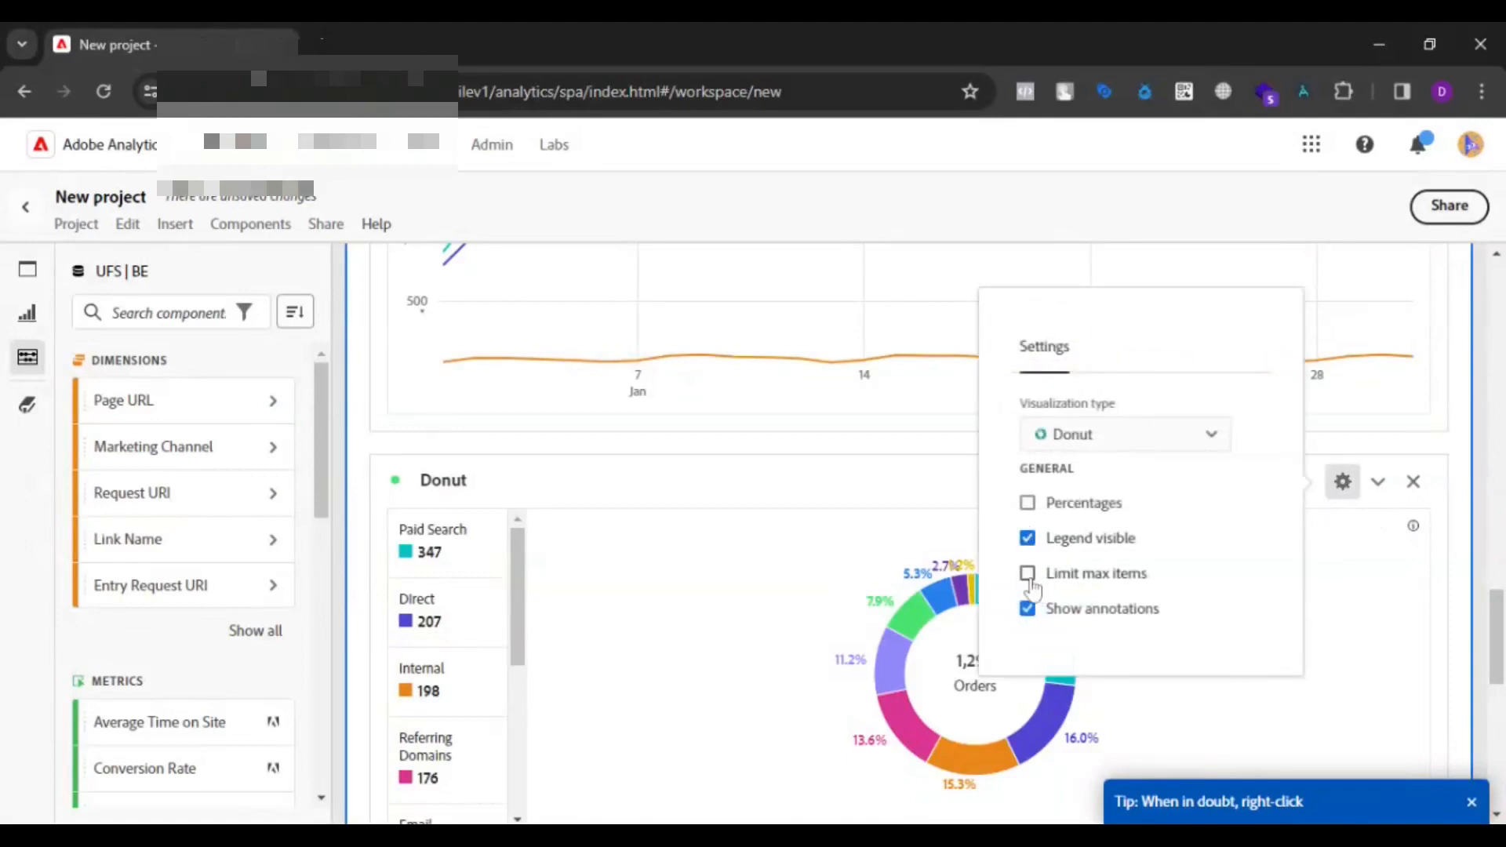
pyautogui.click(1028, 574)
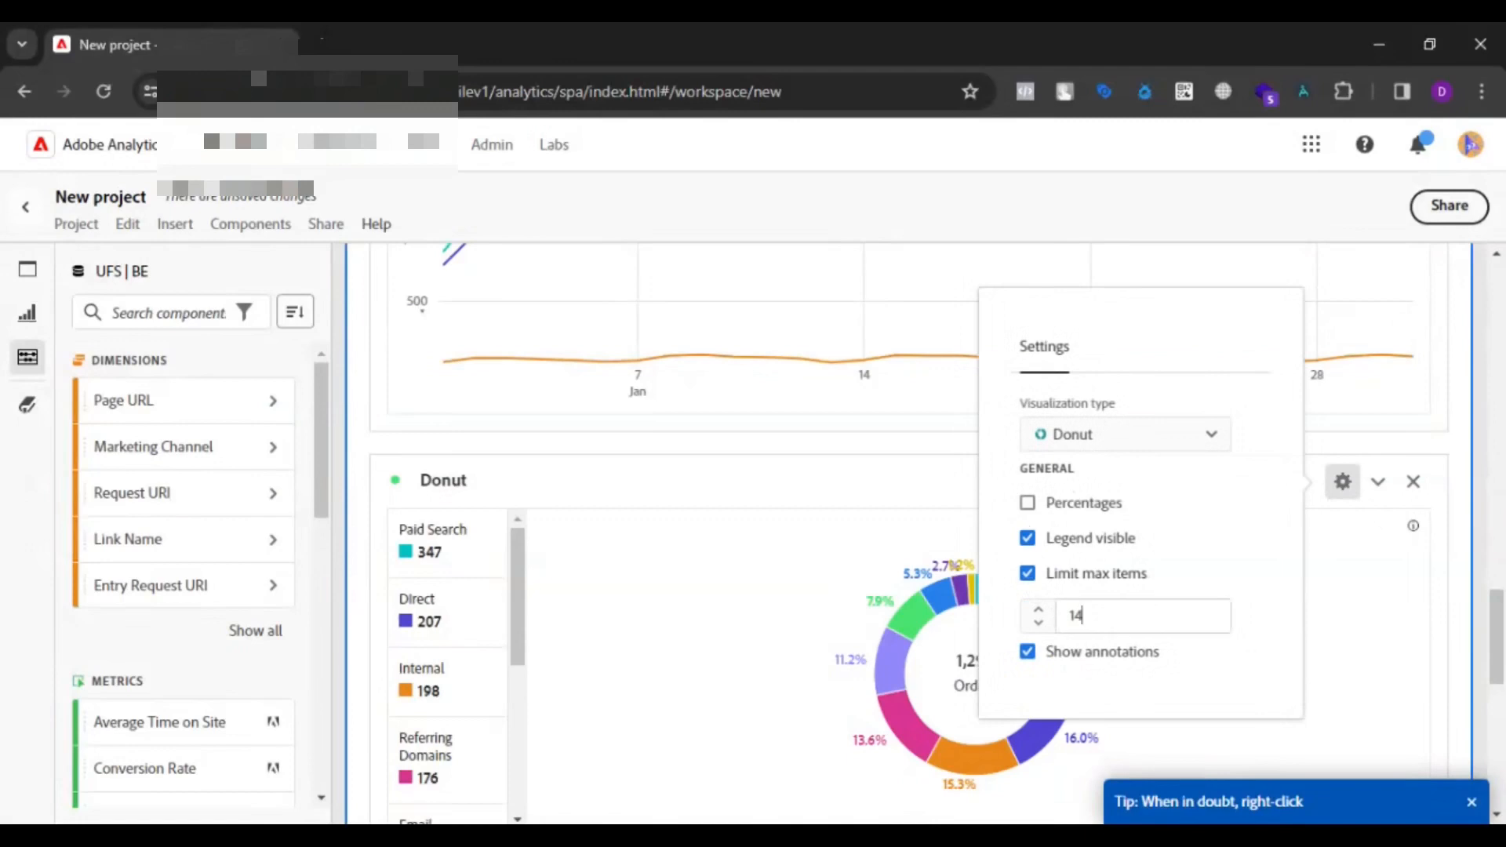
pyautogui.press('BackSpace')
pyautogui.press('BackSpace')
pyautogui.write('15')
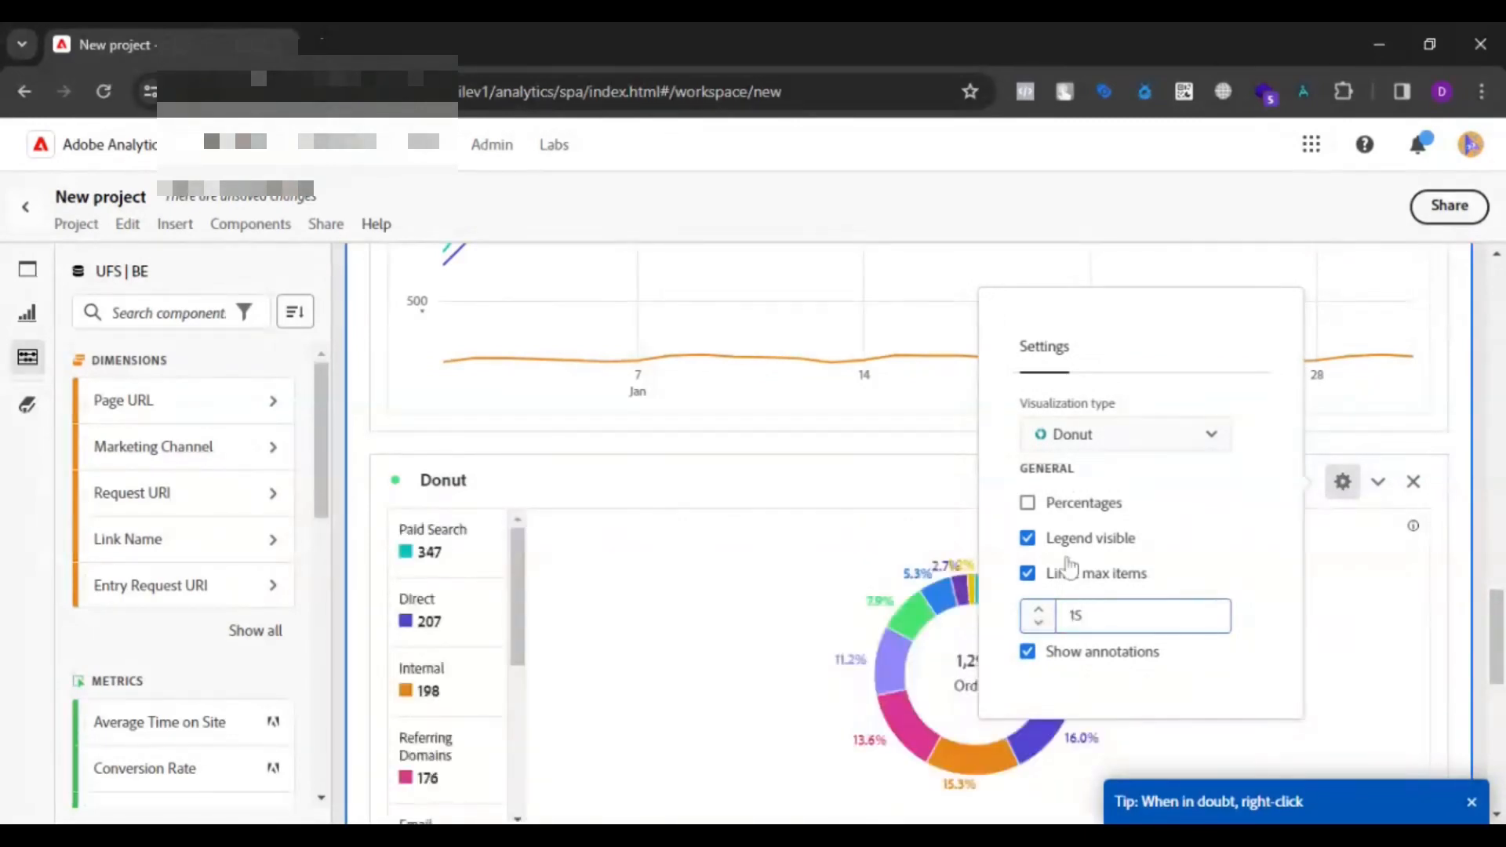
pyautogui.click(1029, 540)
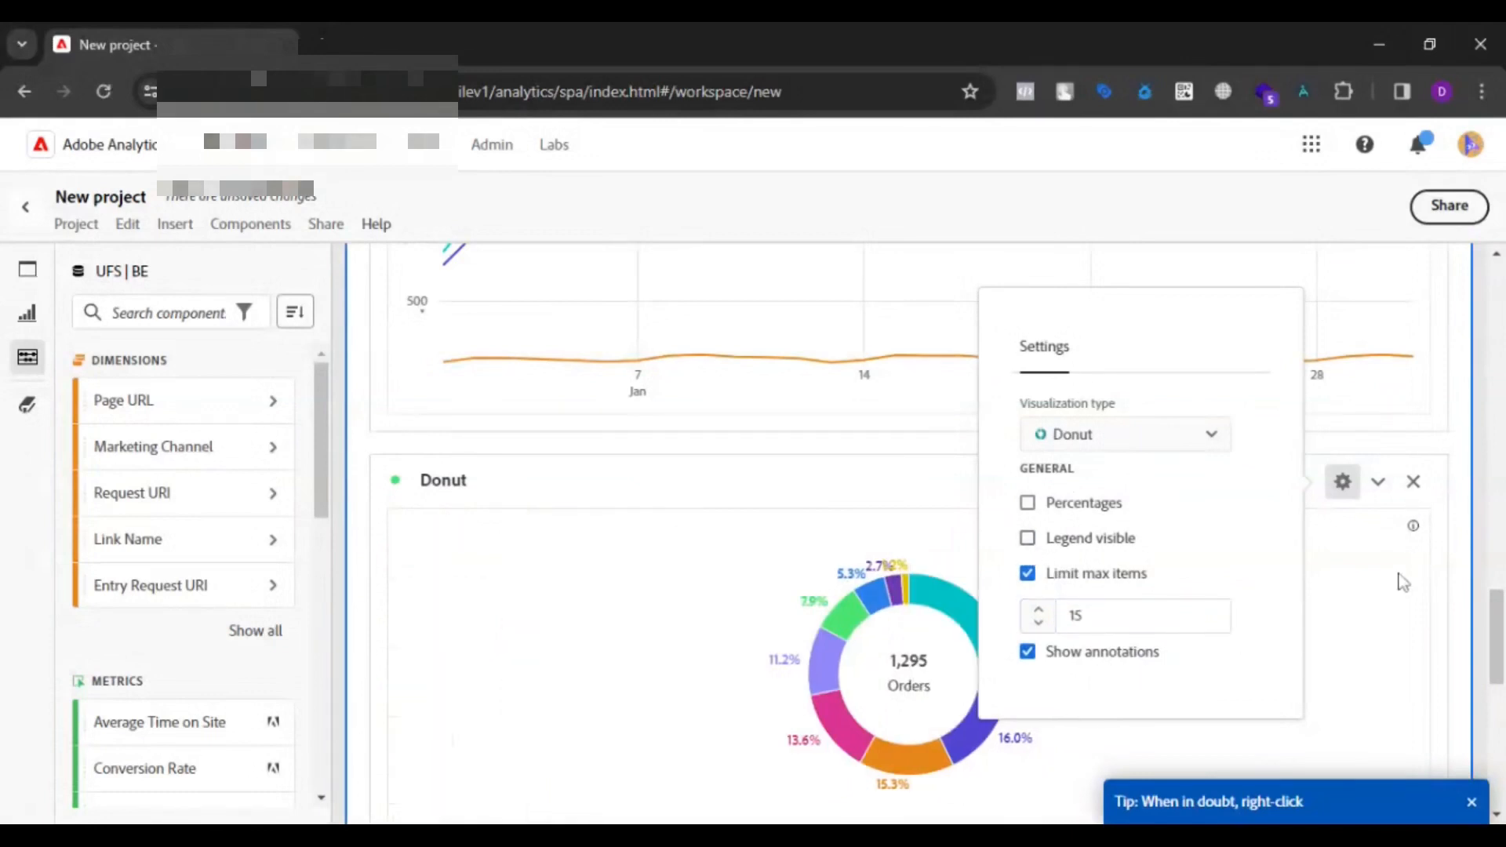
pyautogui.click(1459, 565)
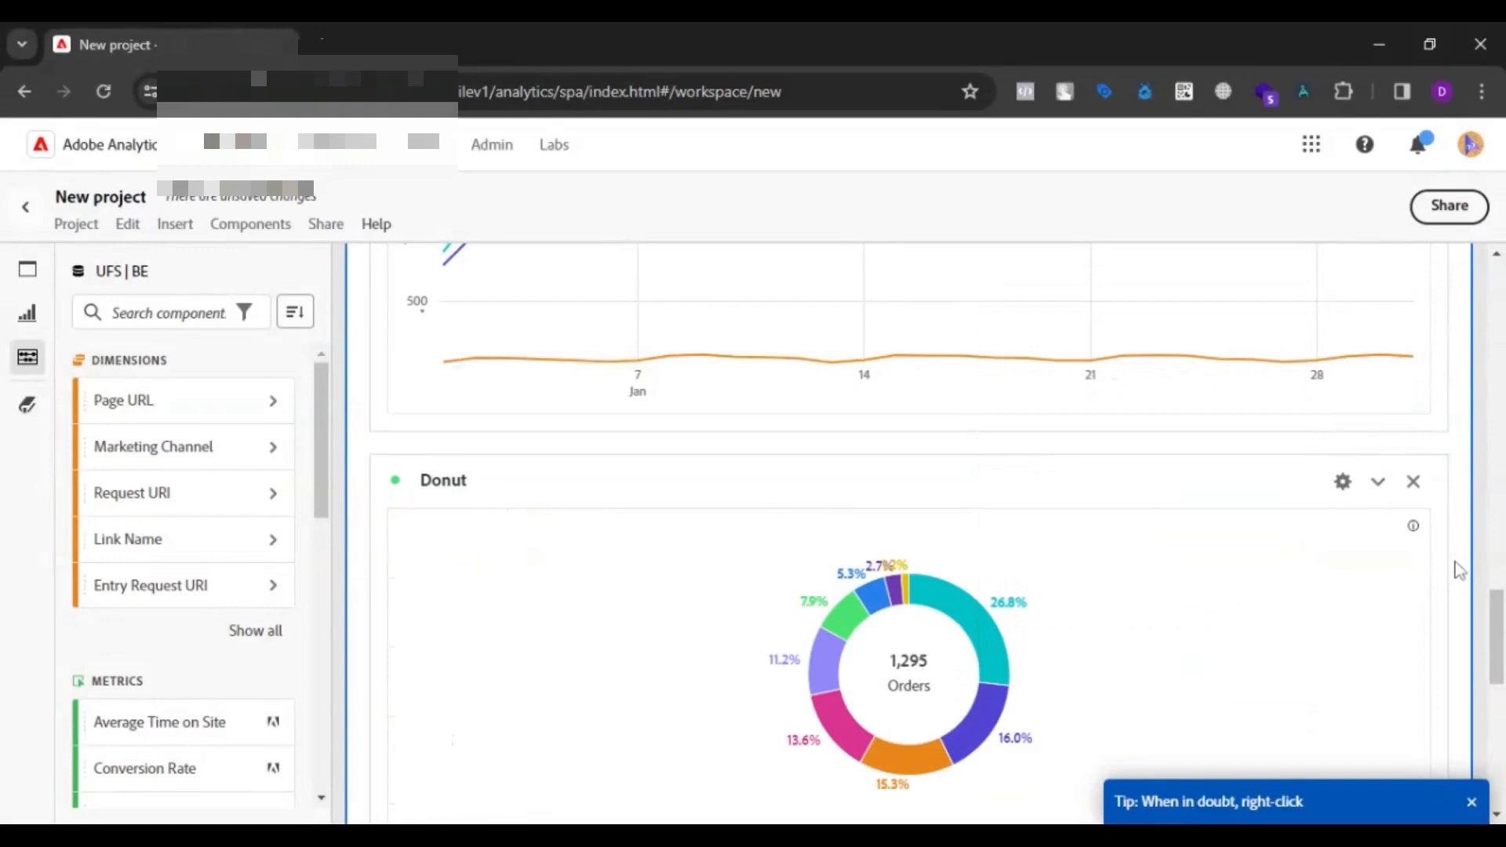
# Rename the Donut visualization to "Order Breakdown by marketing channels".
pyautogui.click(450, 485)
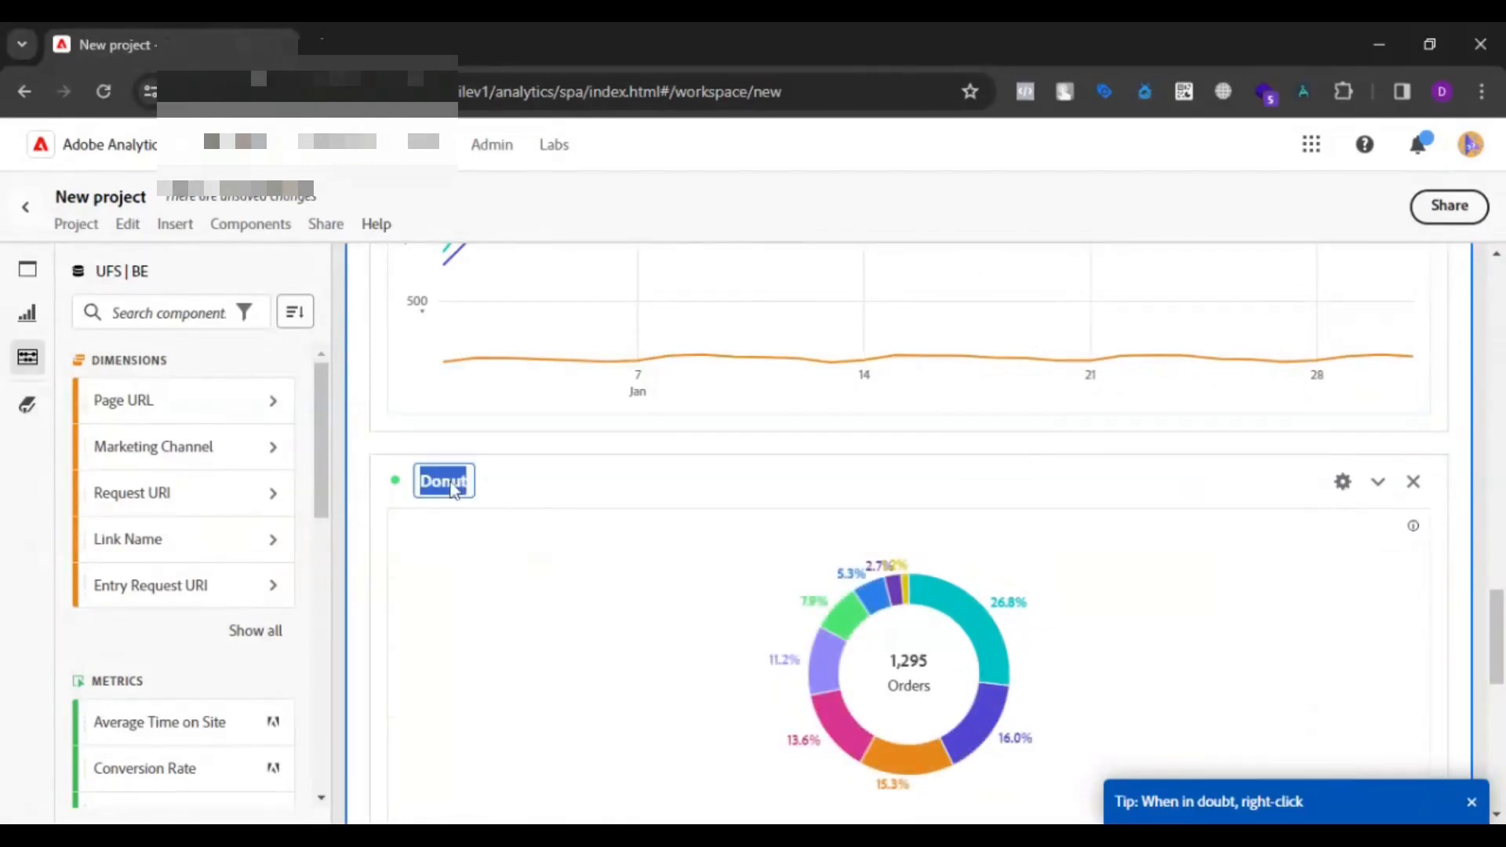
pyautogui.write('Brea')
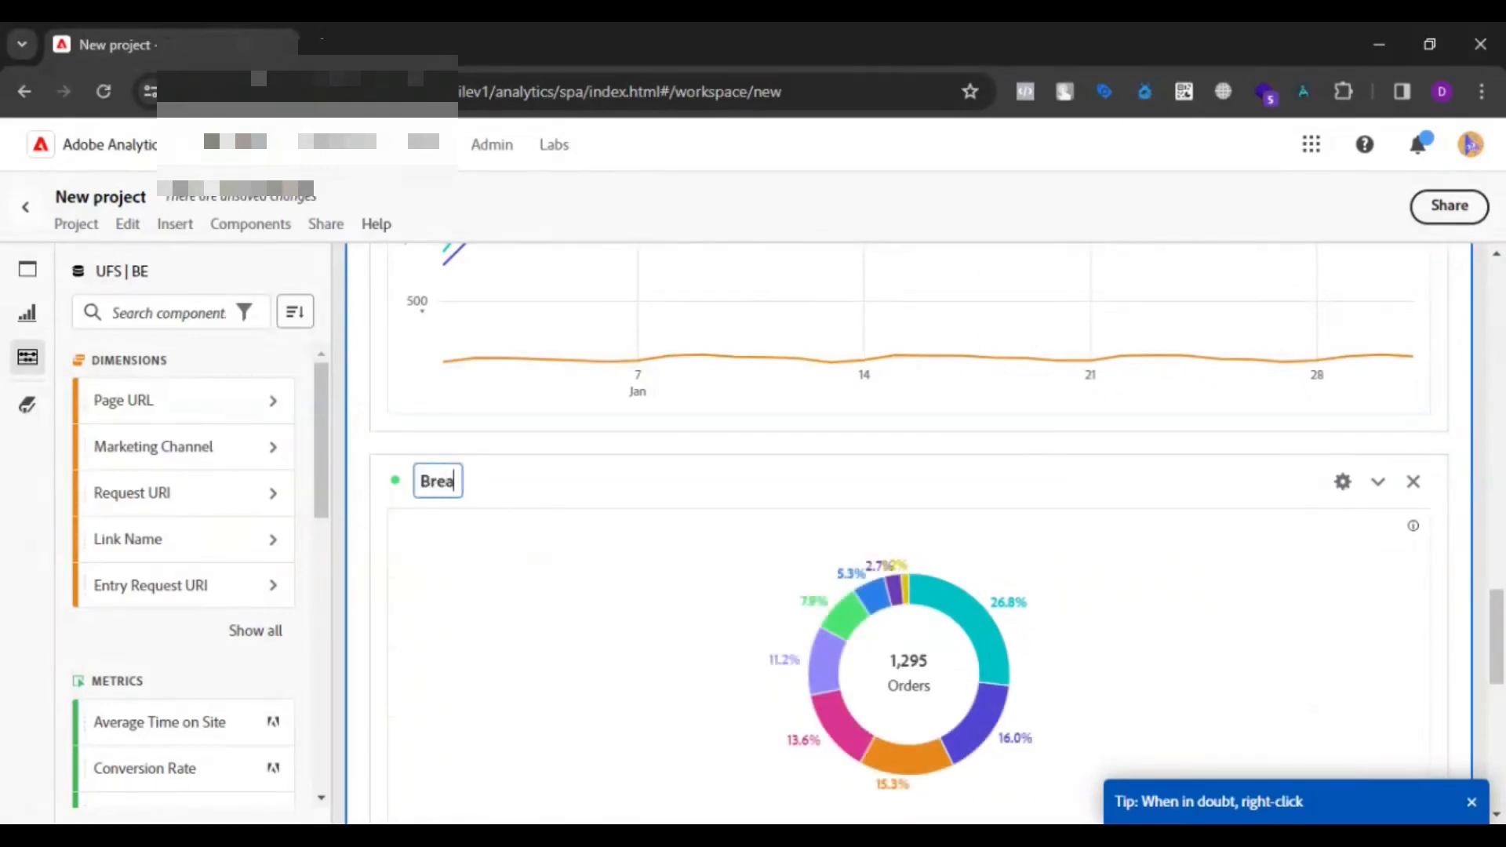
pyautogui.write('kdown b')
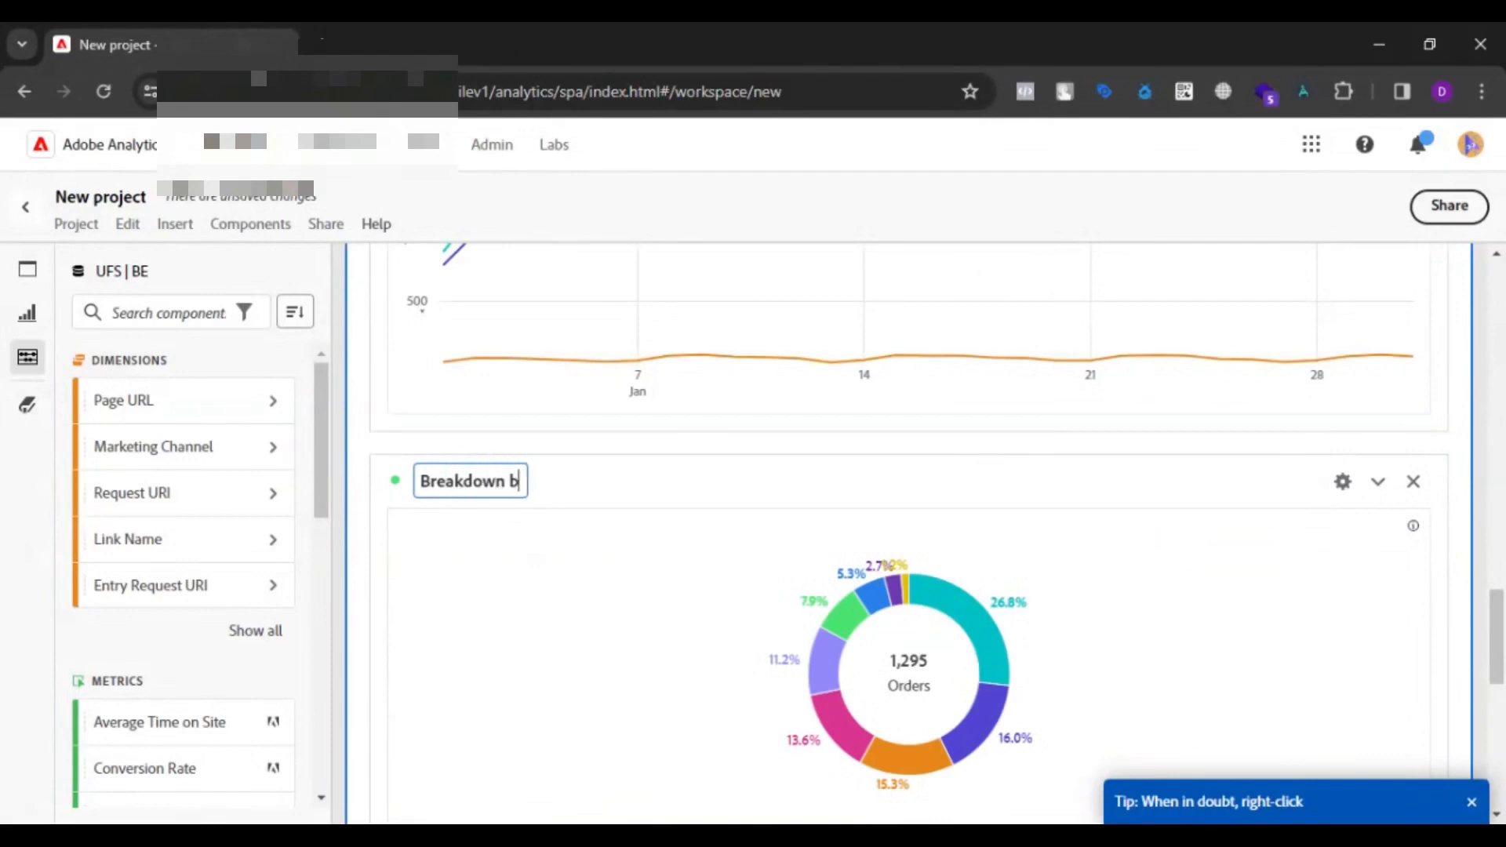
pyautogui.write('y marketing c')
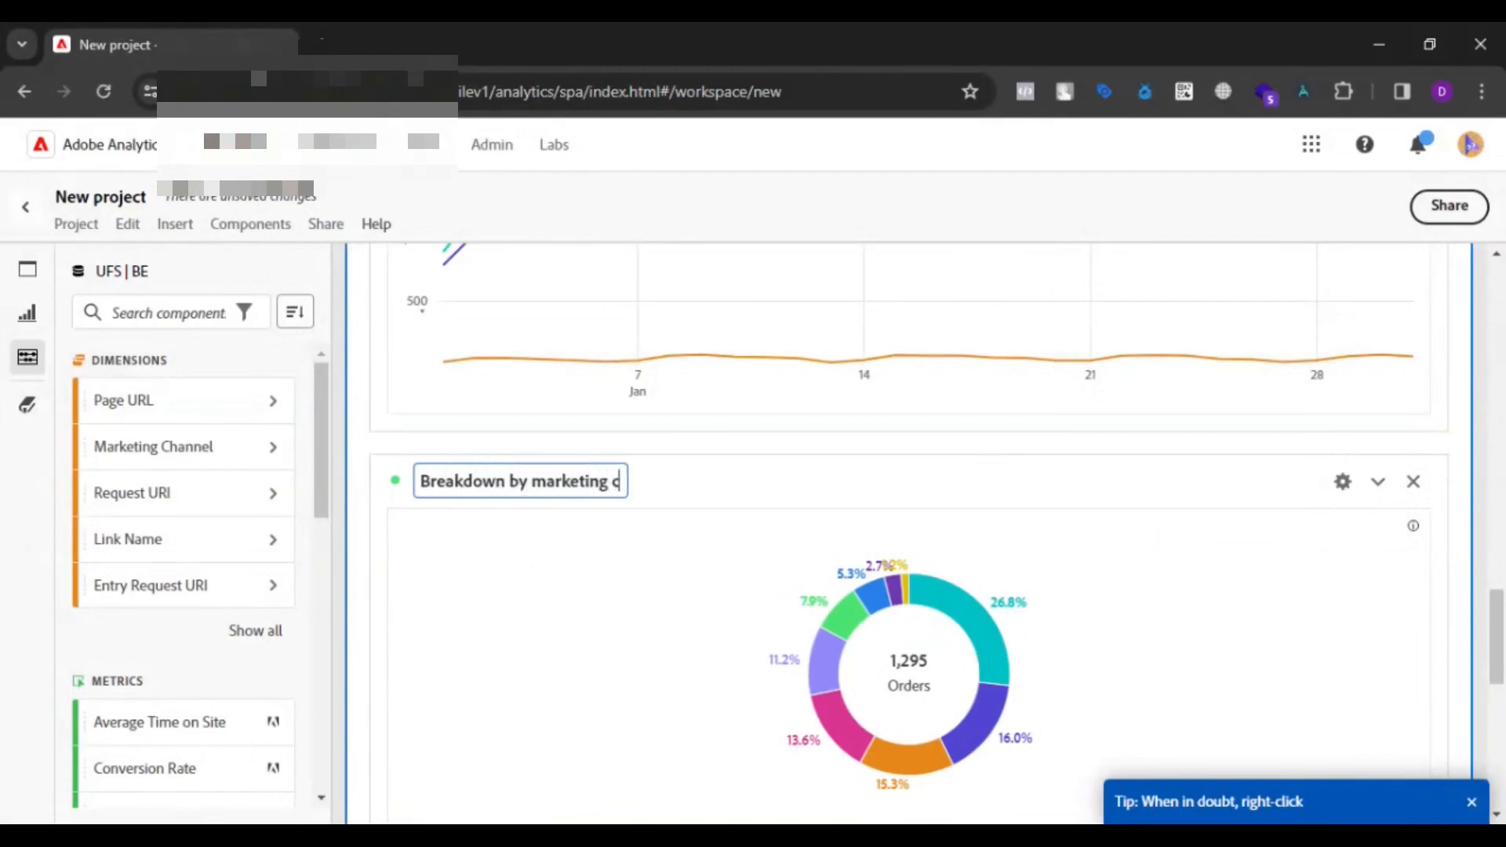
pyautogui.write('hannels')
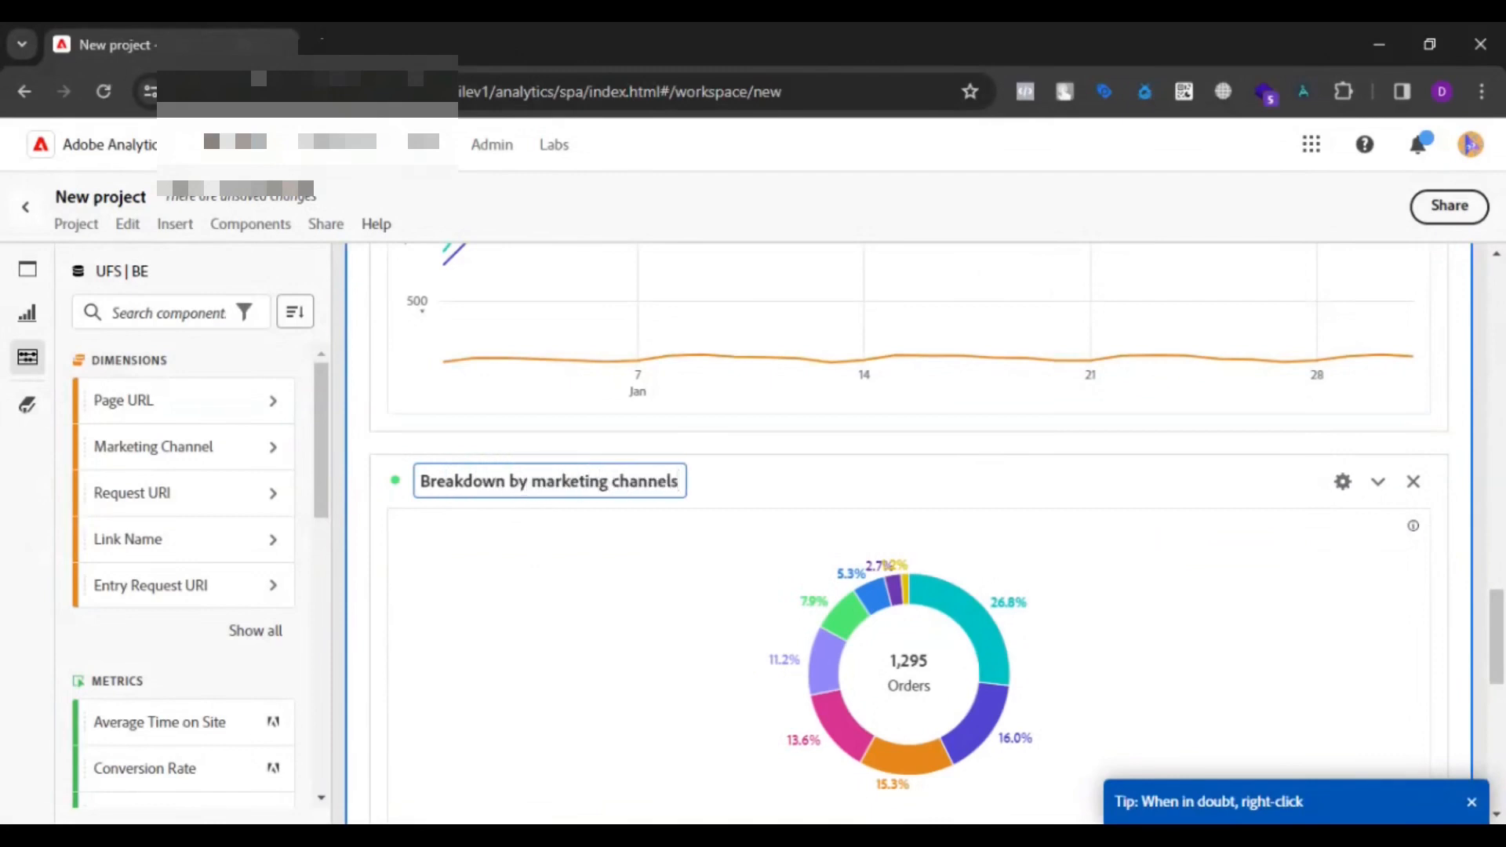
pyautogui.click(834, 445)
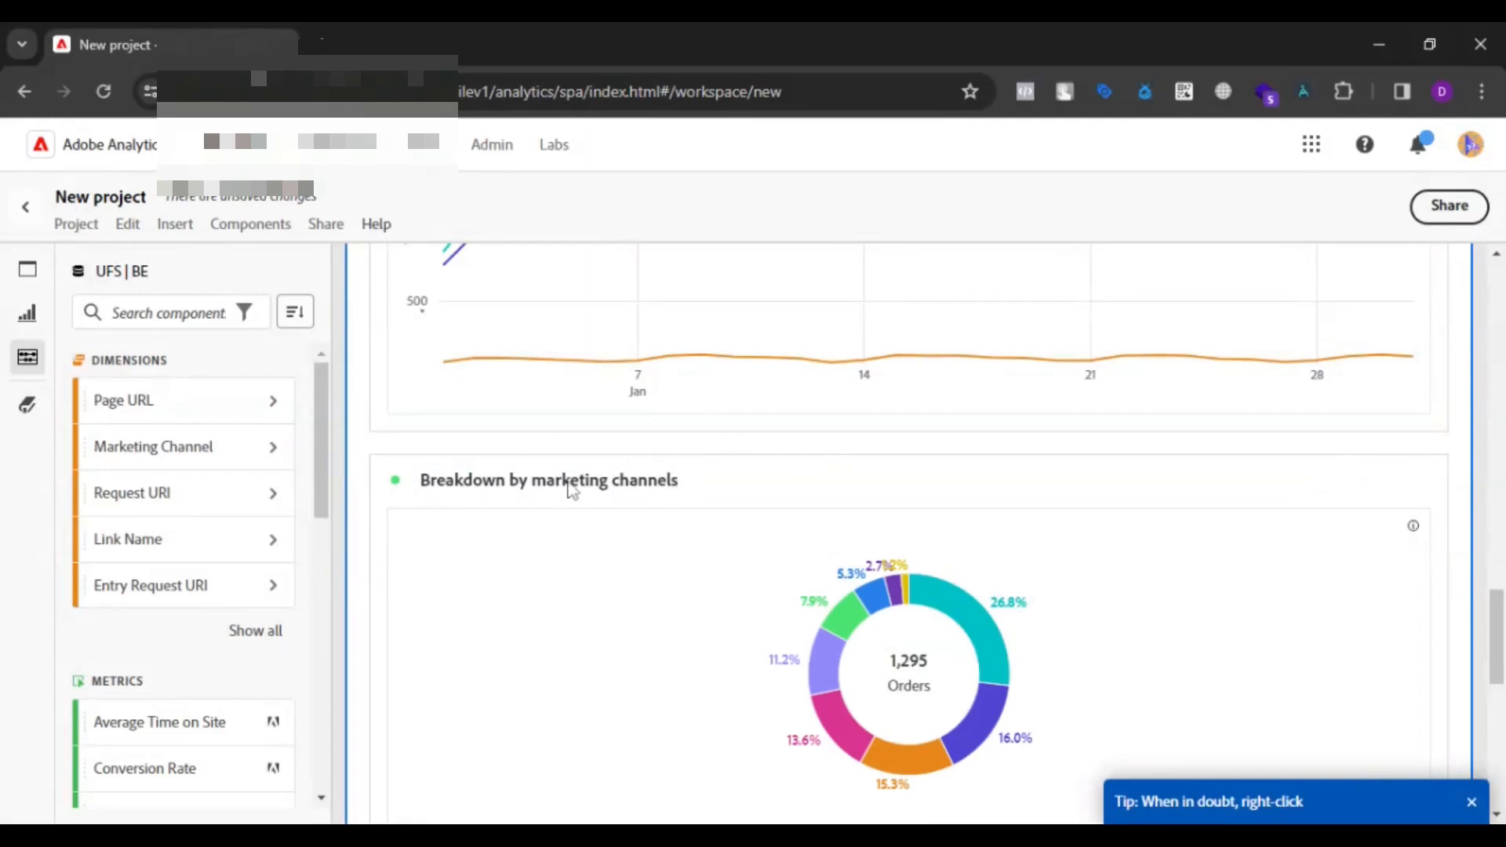
pyautogui.click(429, 487)
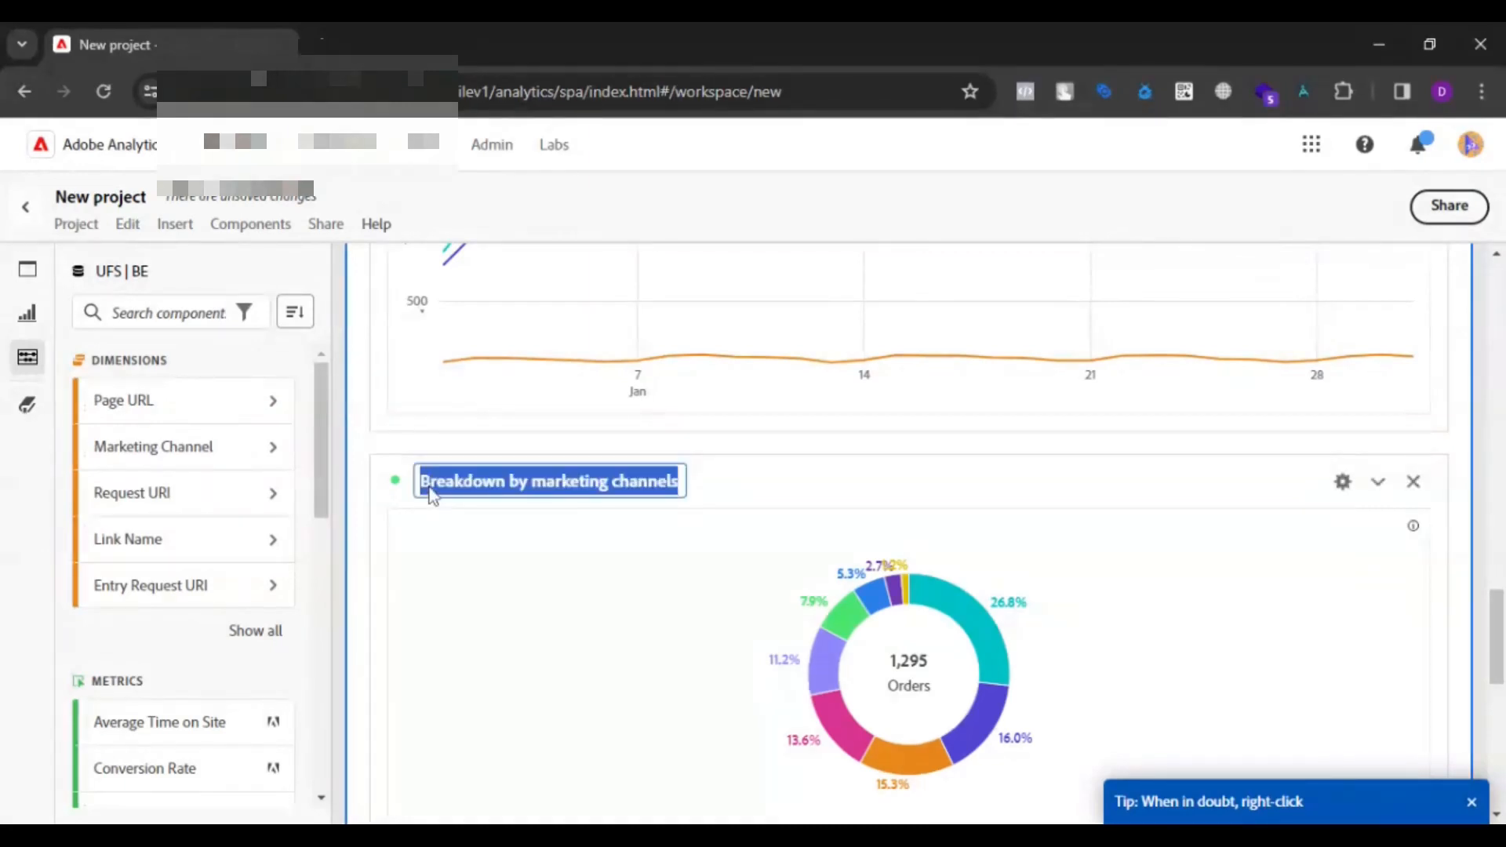
pyautogui.click(429, 489)
pyautogui.write('Order')
pyautogui.click(812, 514)
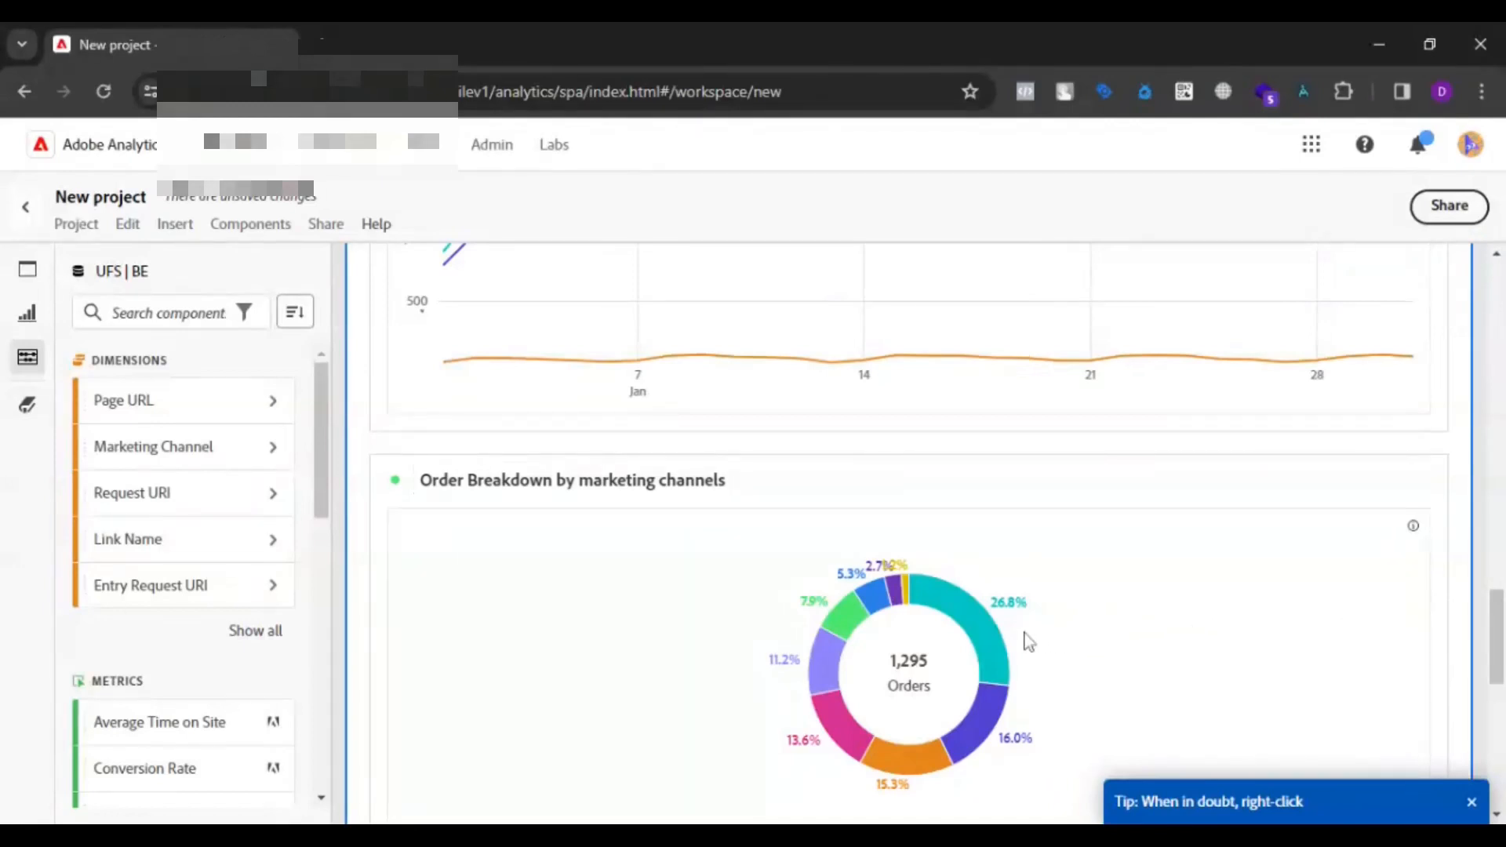
# Narrow the order breakdown donut to a bit over half the panel width and turn off Show data source for the Donut Data table.
pyautogui.moveTo(1448, 633); pyautogui.dragTo(992, 632)
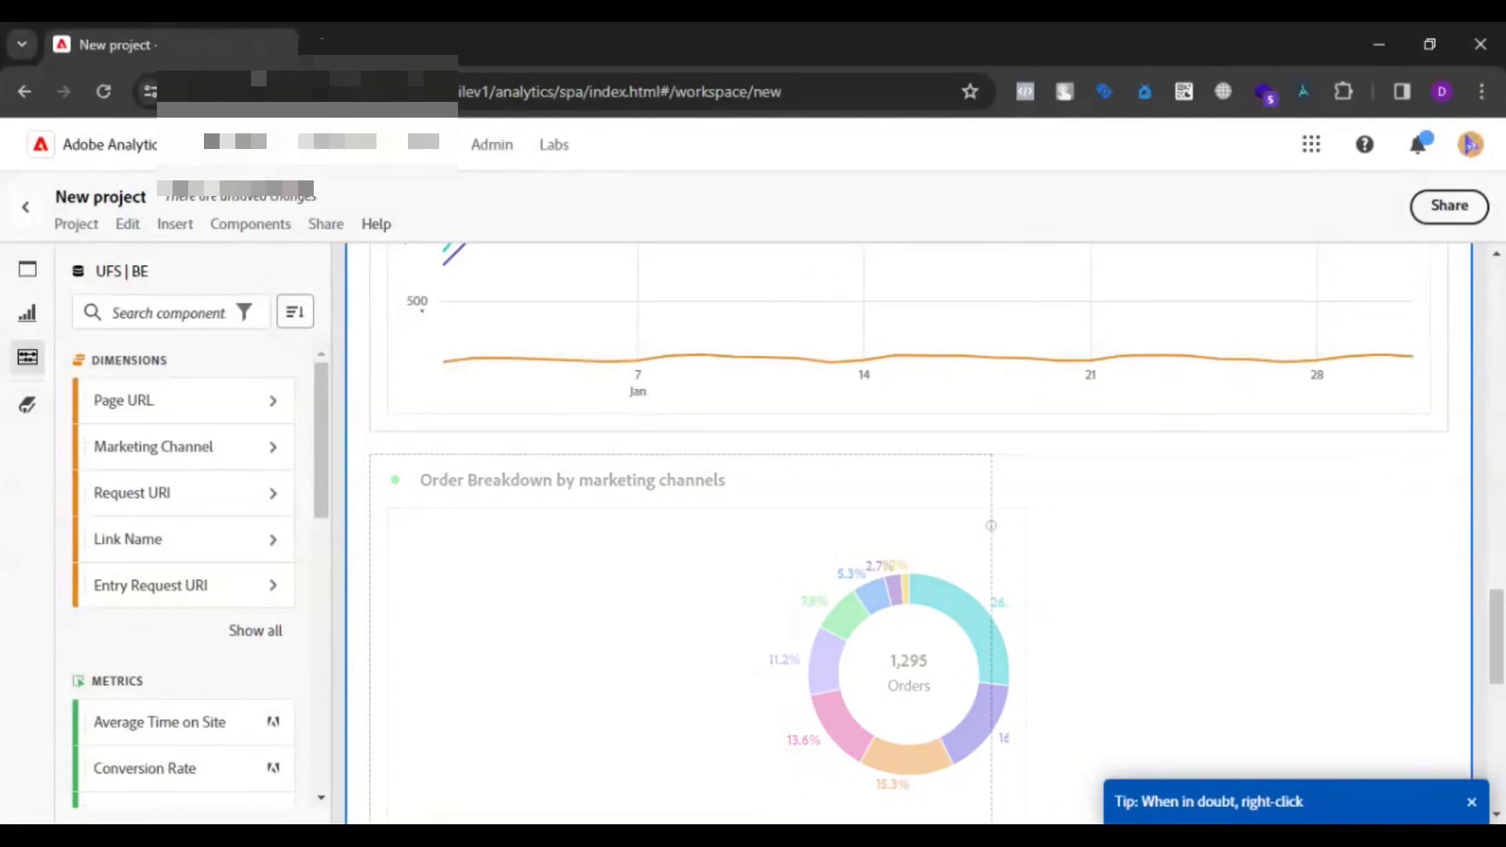
pyautogui.moveTo(991, 633); pyautogui.dragTo(989, 632)
pyautogui.scroll(-1, 910, 534)
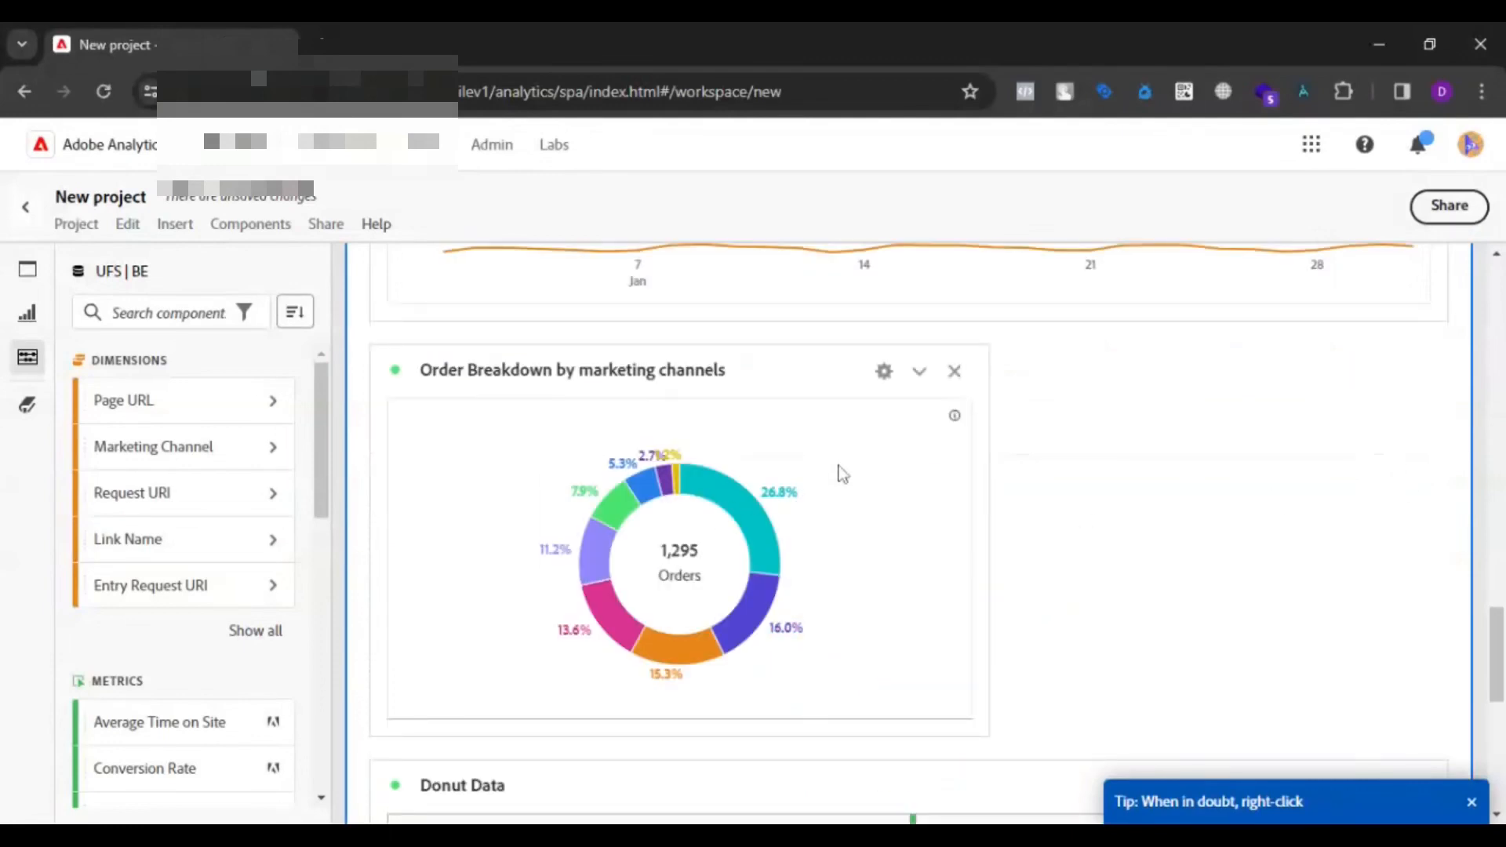
pyautogui.scroll(-2, 840, 473)
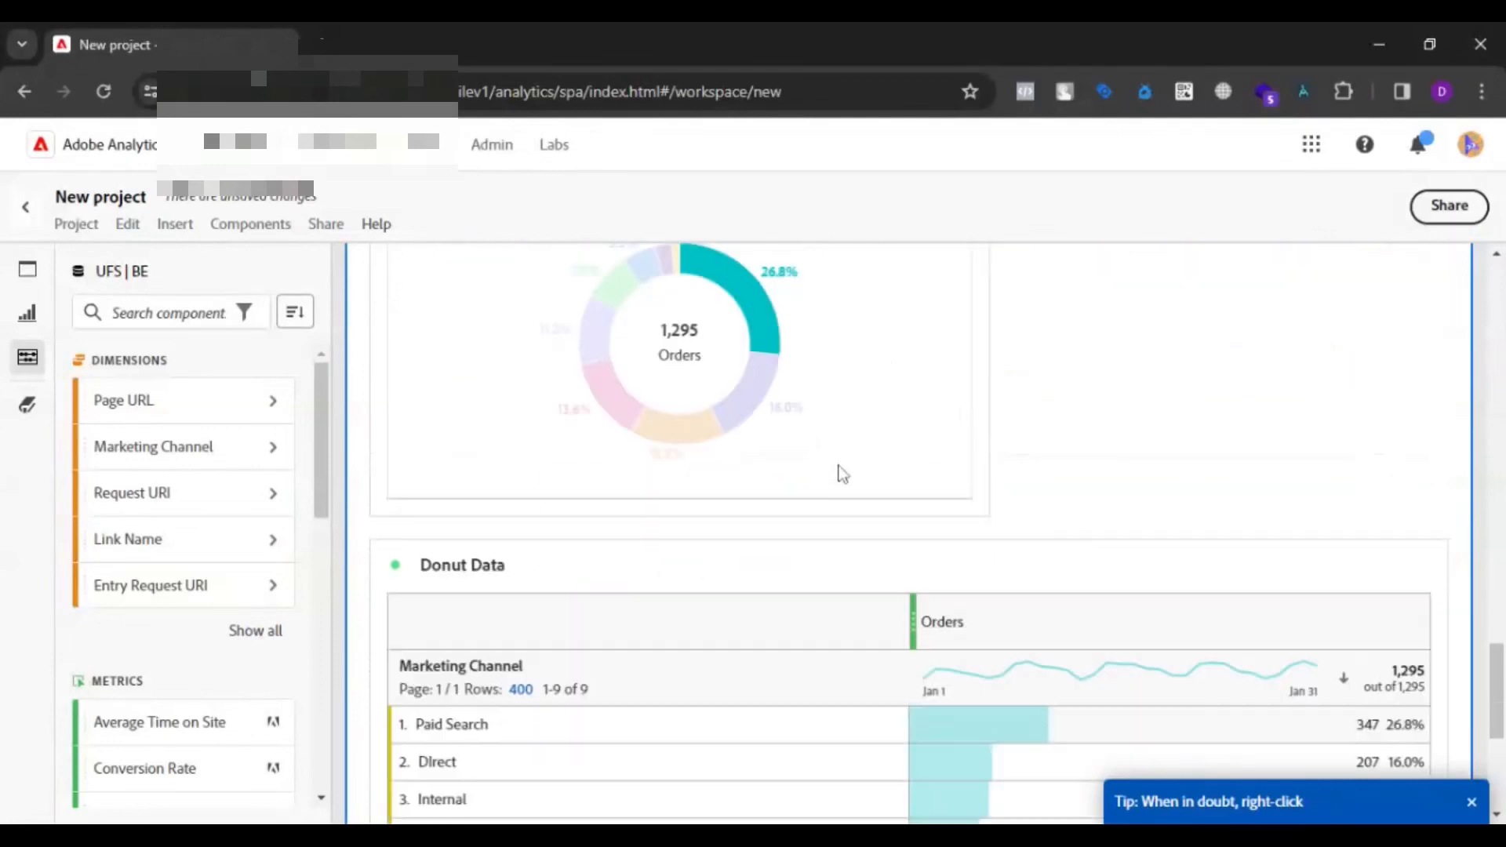
pyautogui.click(1343, 566)
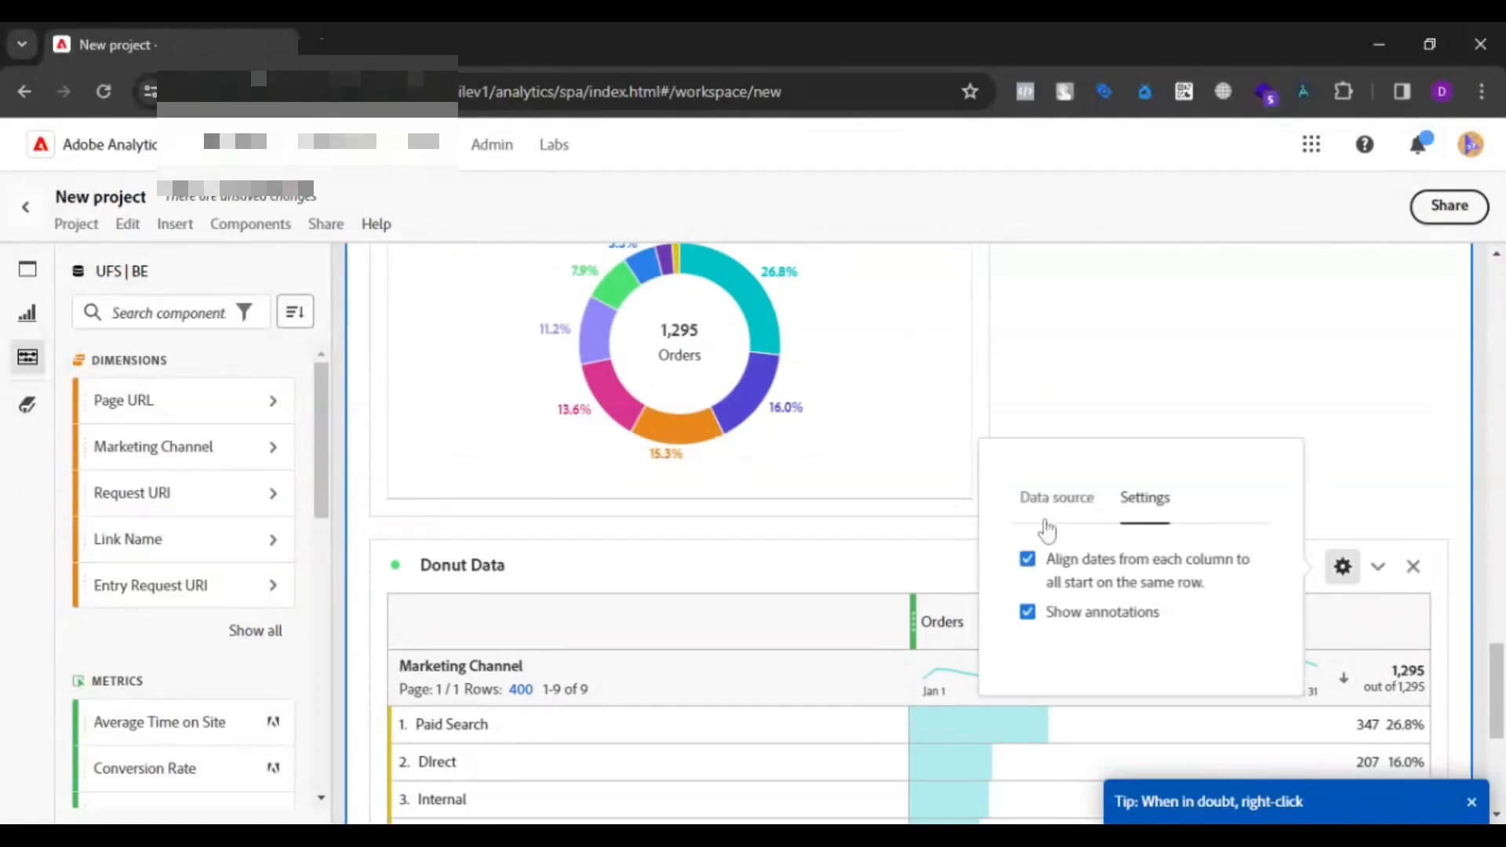
pyautogui.click(1054, 483)
pyautogui.click(1042, 642)
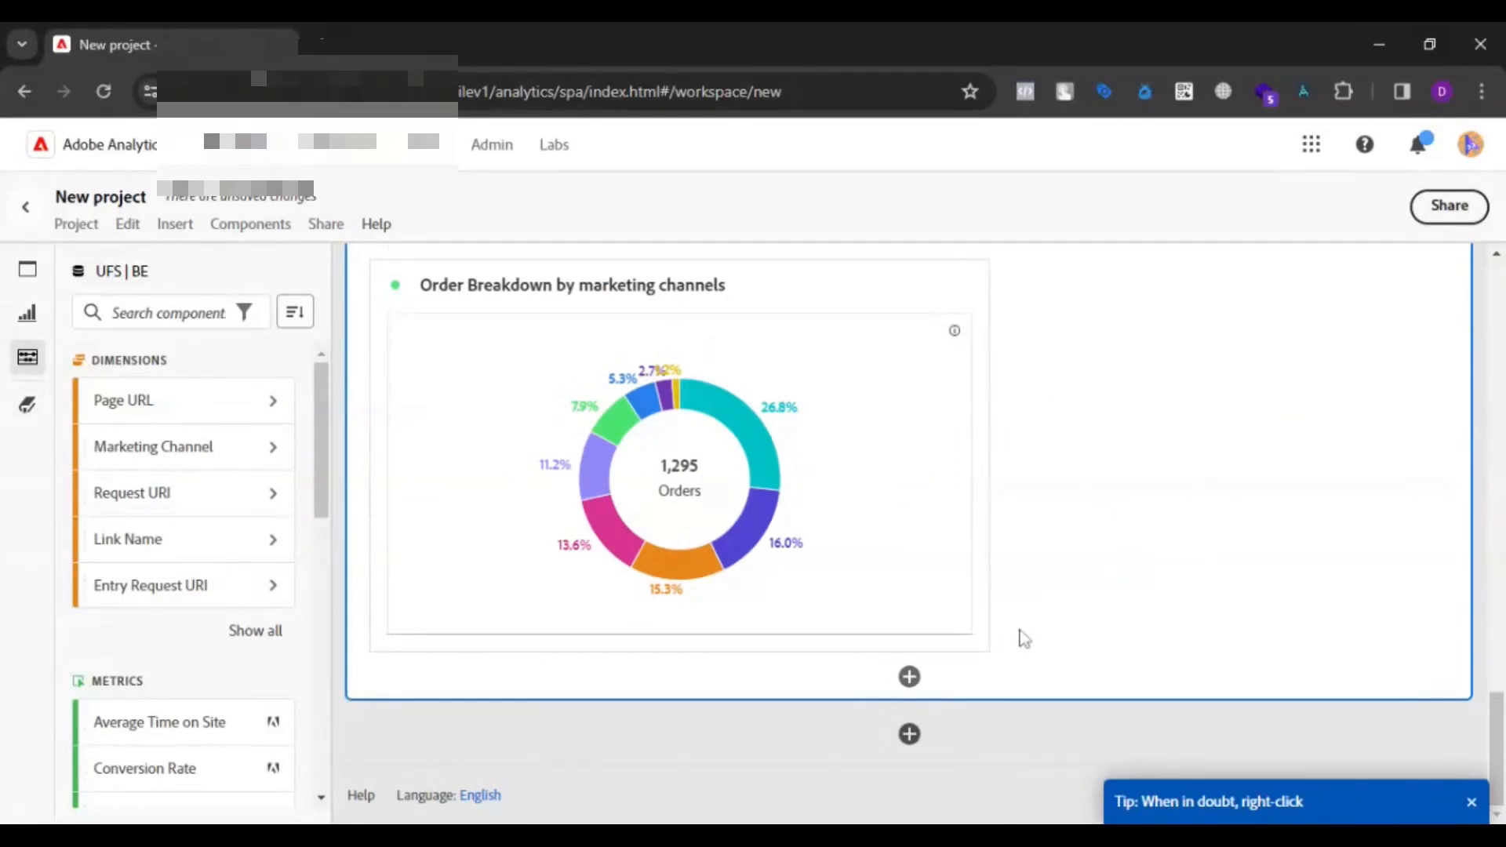
# Add a freeform table below the order breakdown donut with Marketing Channel as its dimension.
pyautogui.click(910, 681)
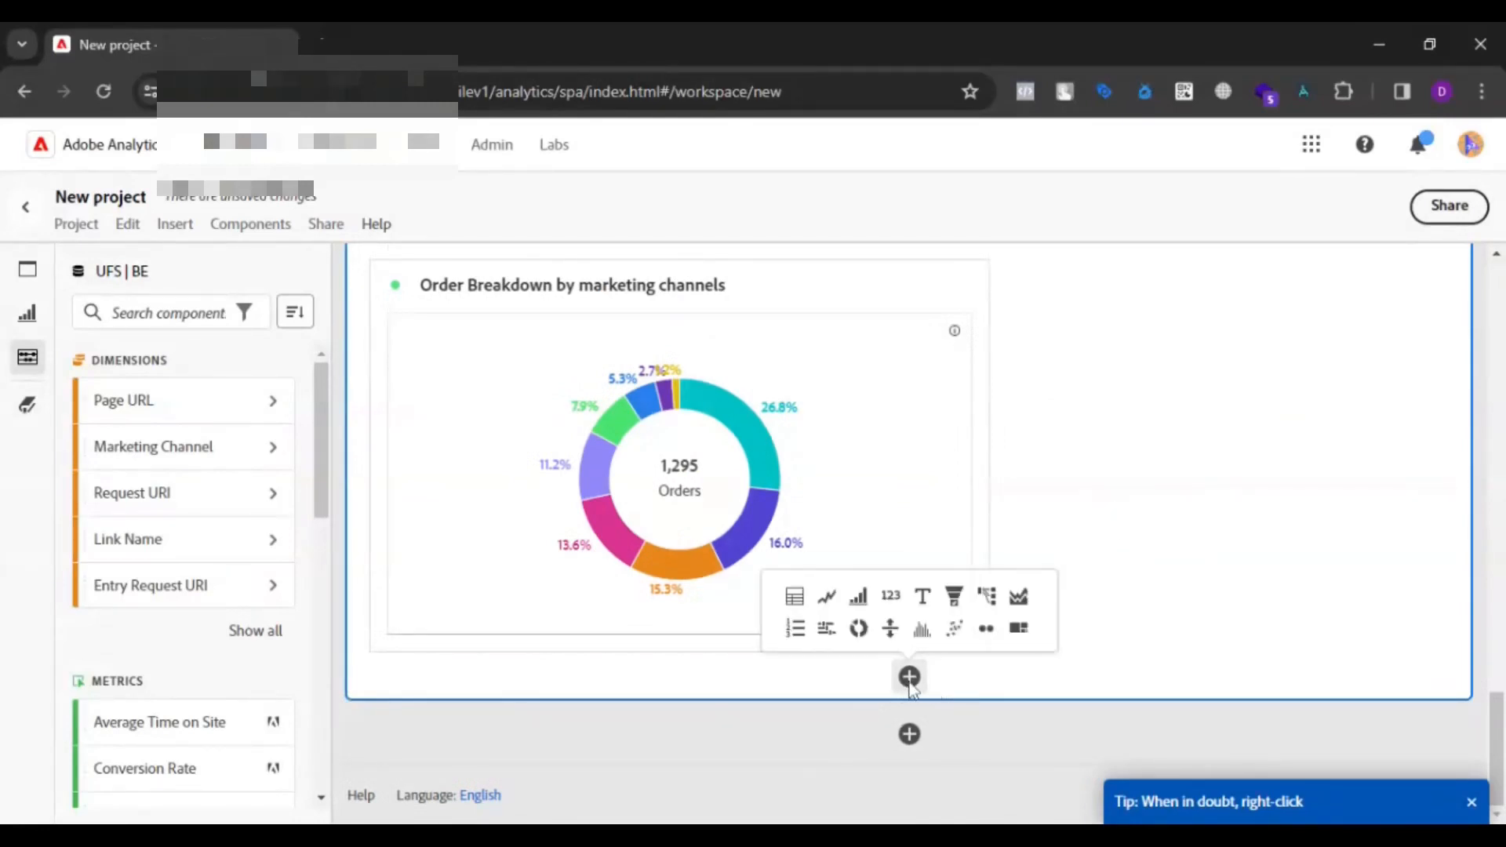
pyautogui.click(795, 598)
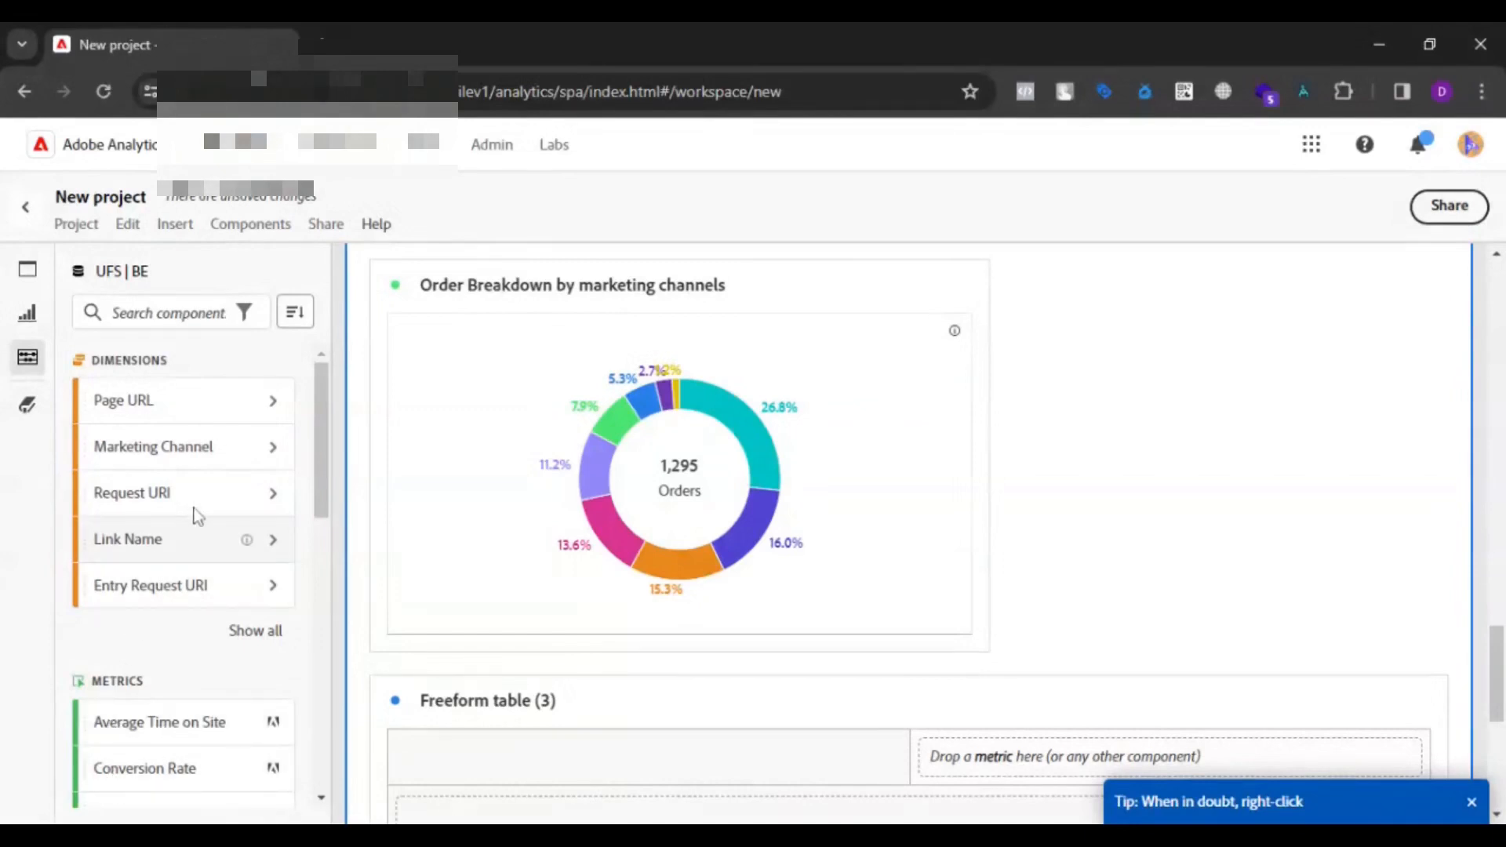
pyautogui.scroll(-4, 1143, 604)
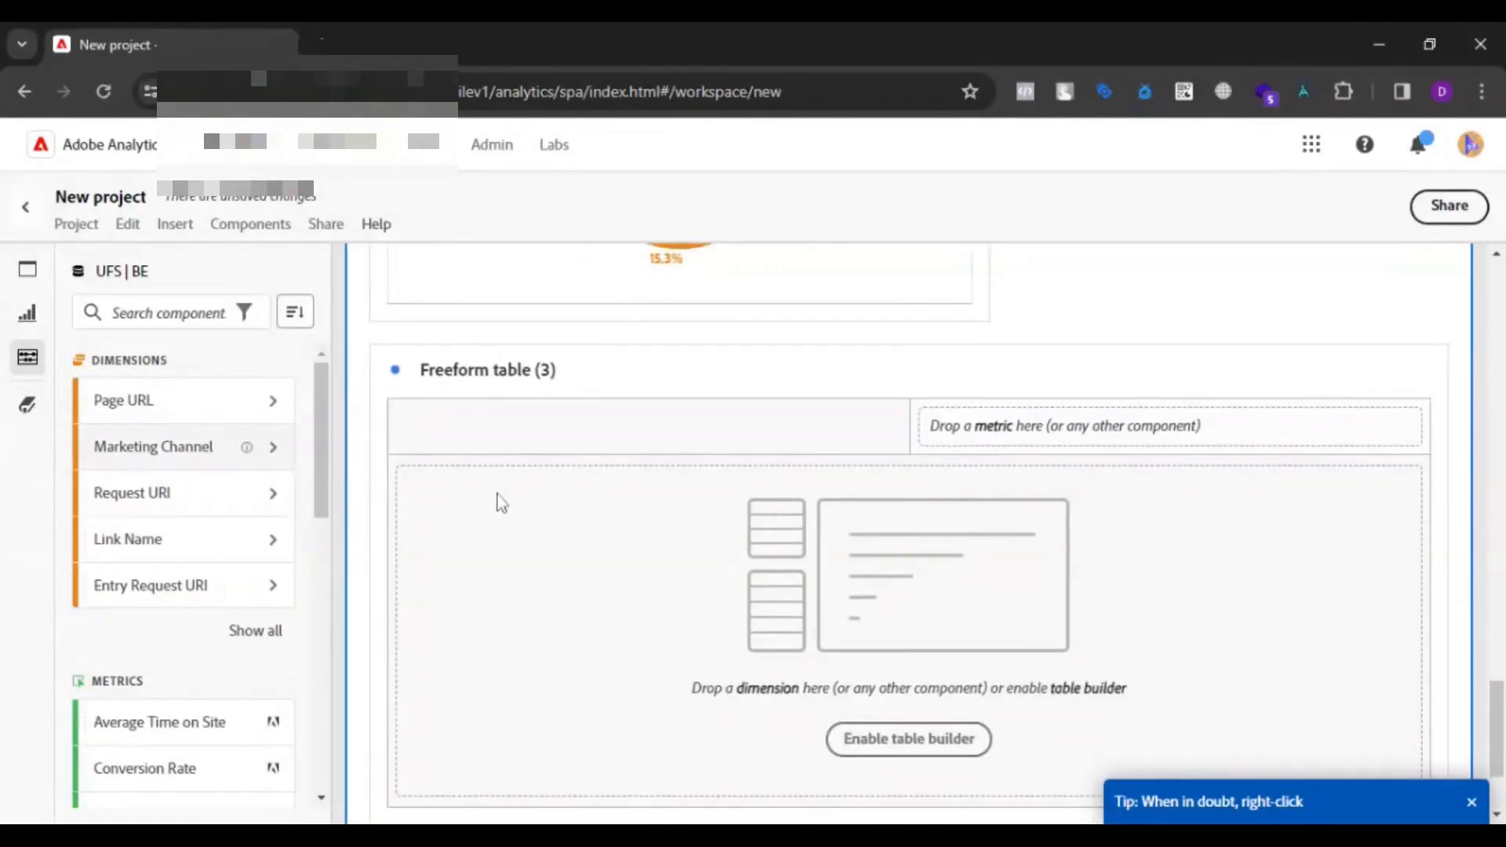
pyautogui.moveTo(502, 503); pyautogui.dragTo(495, 498)
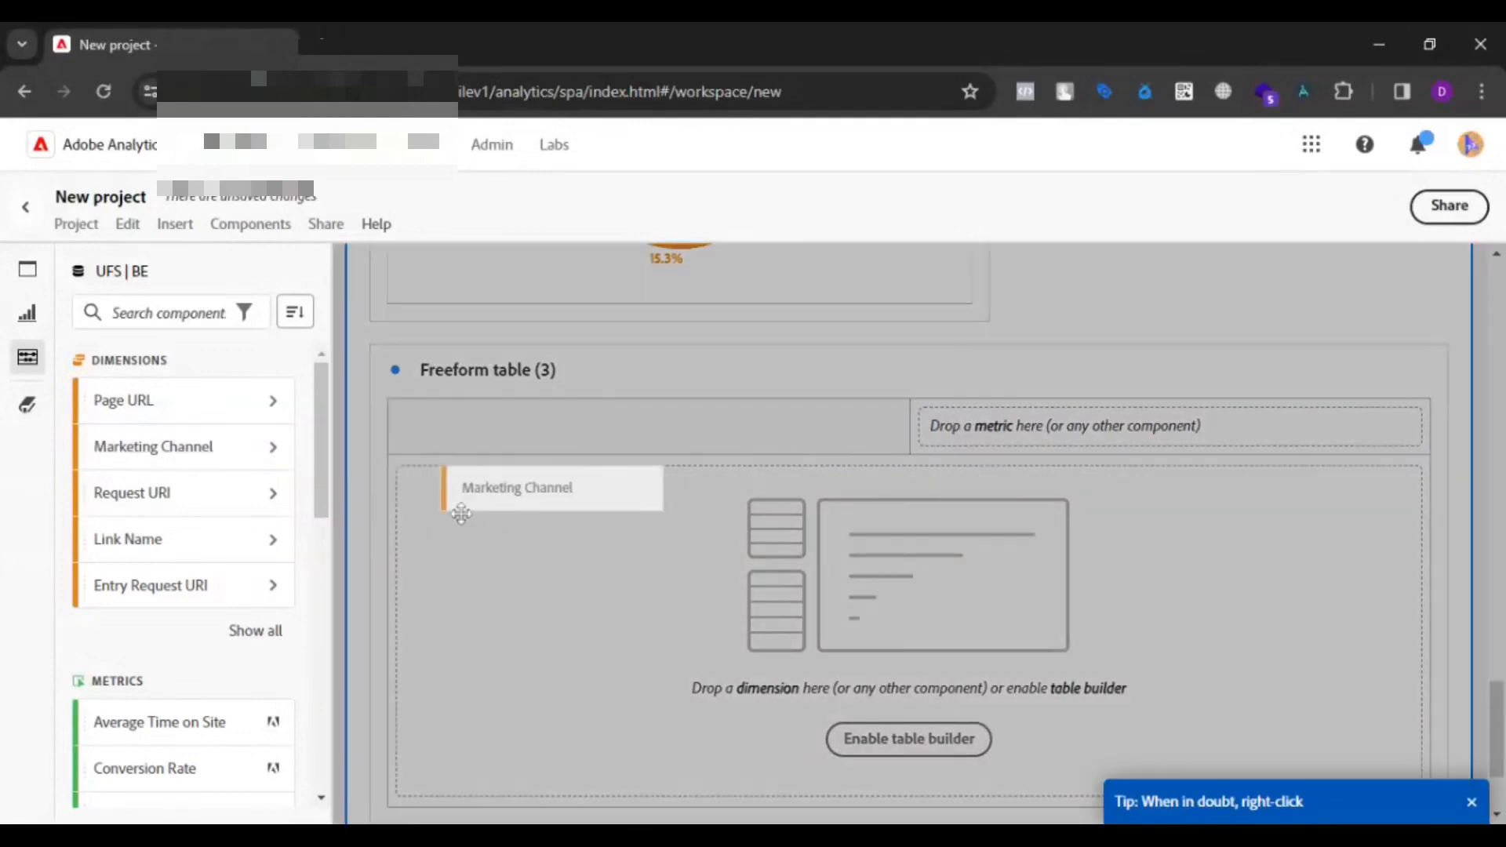
# Add Visits as a column before Occurrences in the new freeform table and break down the Referring Domains row by Page URL.
pyautogui.scroll(-1, 149, 675)
pyautogui.scroll(-3, 150, 675)
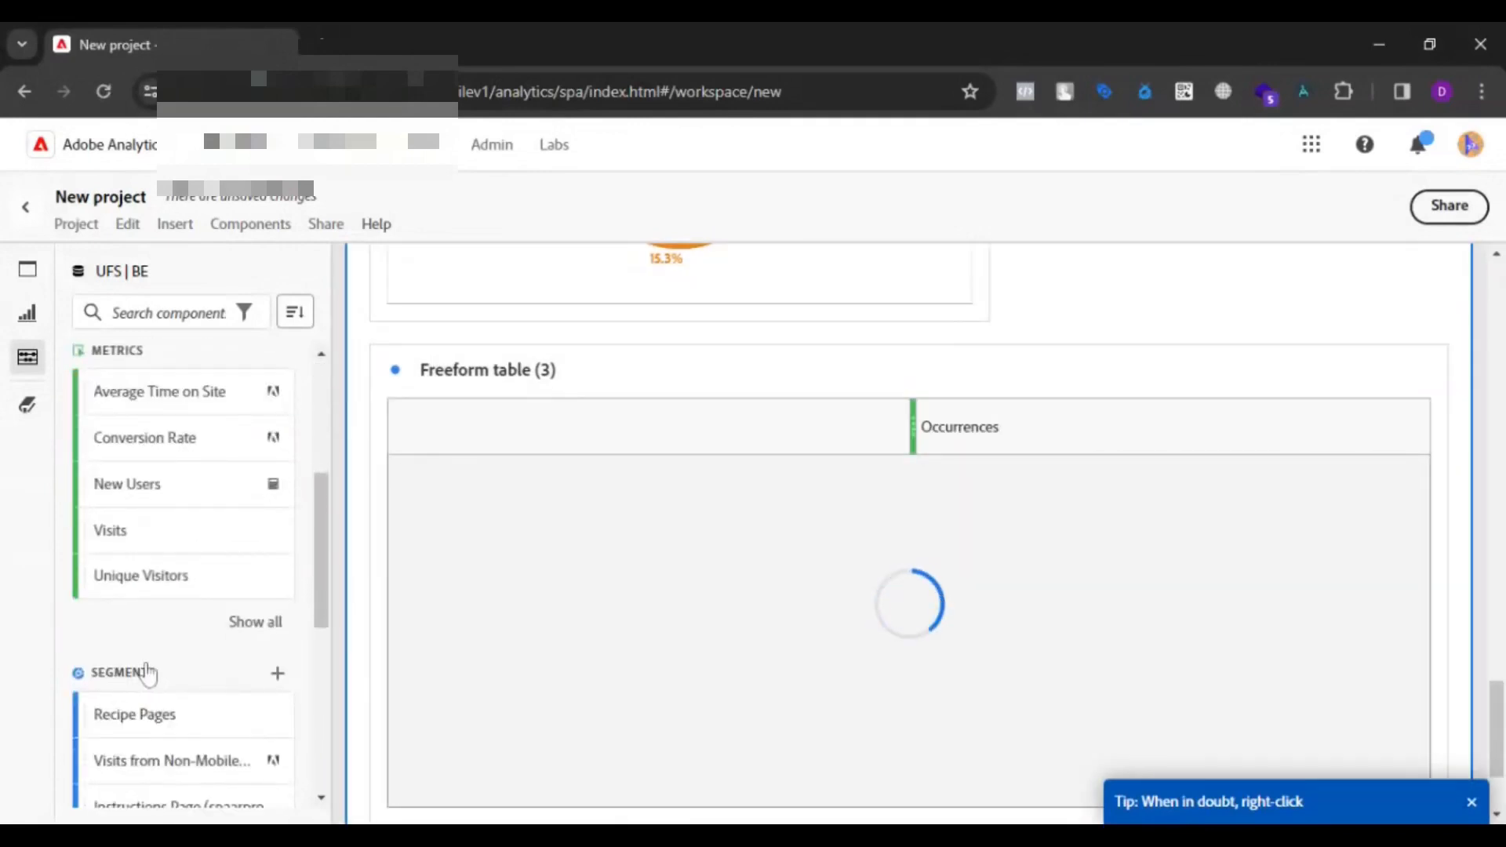
pyautogui.scroll(2, 151, 673)
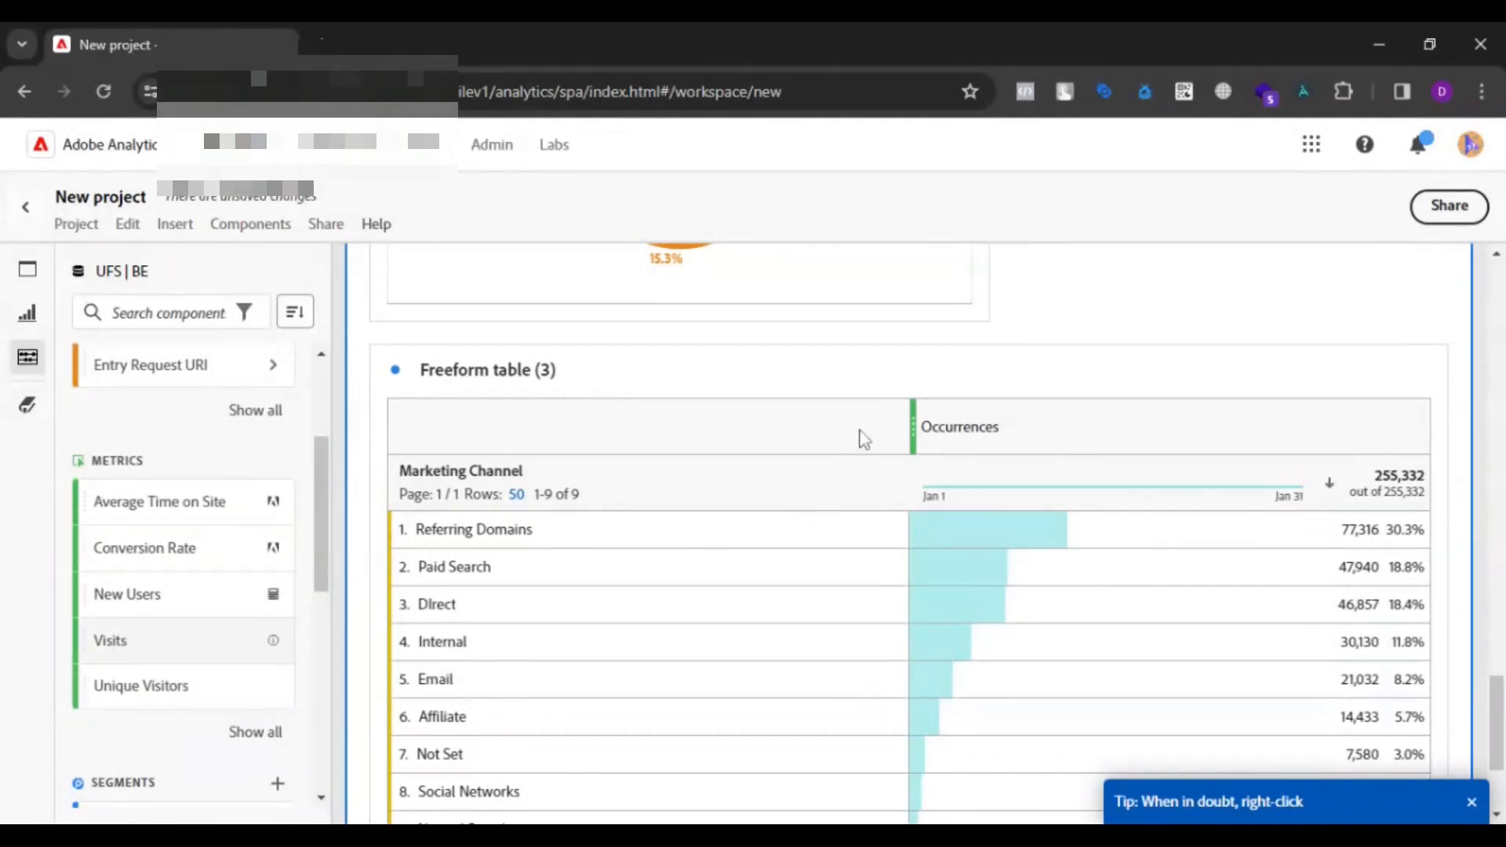
pyautogui.moveTo(914, 425); pyautogui.dragTo(1144, 440)
pyautogui.moveTo(928, 415); pyautogui.dragTo(916, 415)
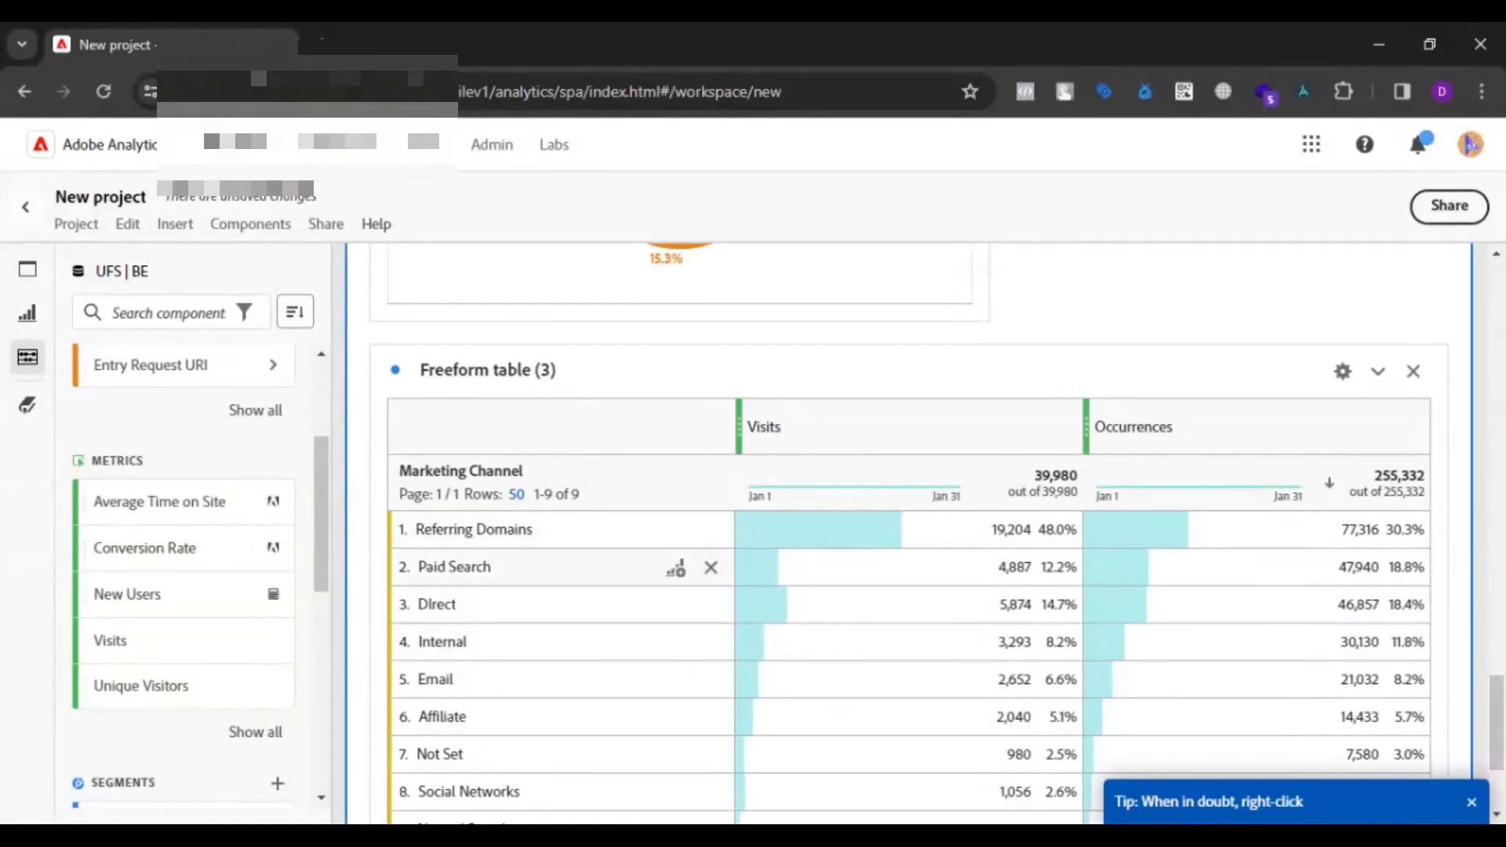
pyautogui.scroll(3, 157, 549)
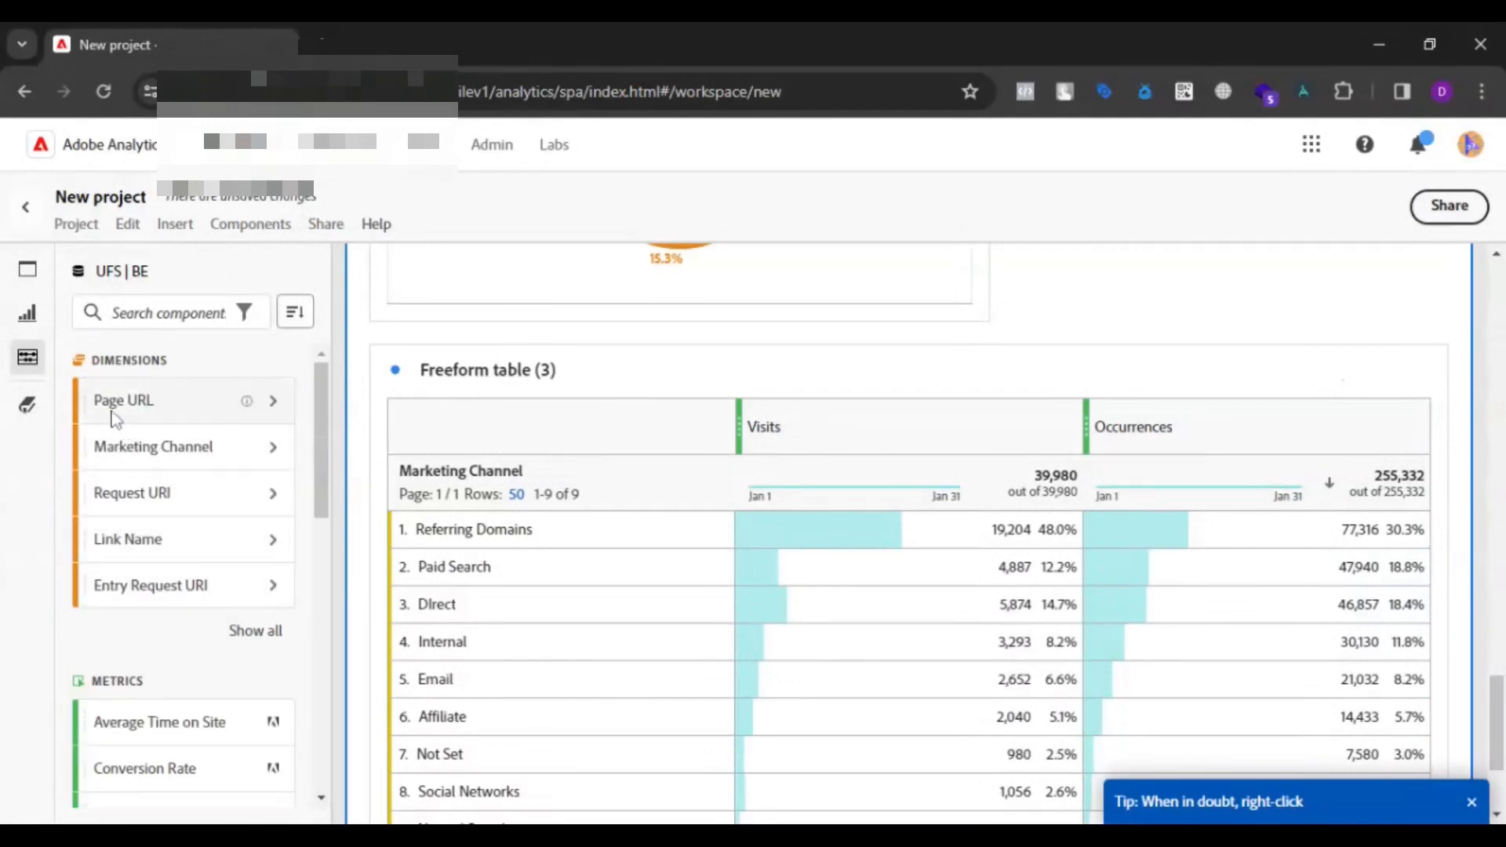
pyautogui.moveTo(118, 402); pyautogui.dragTo(484, 551)
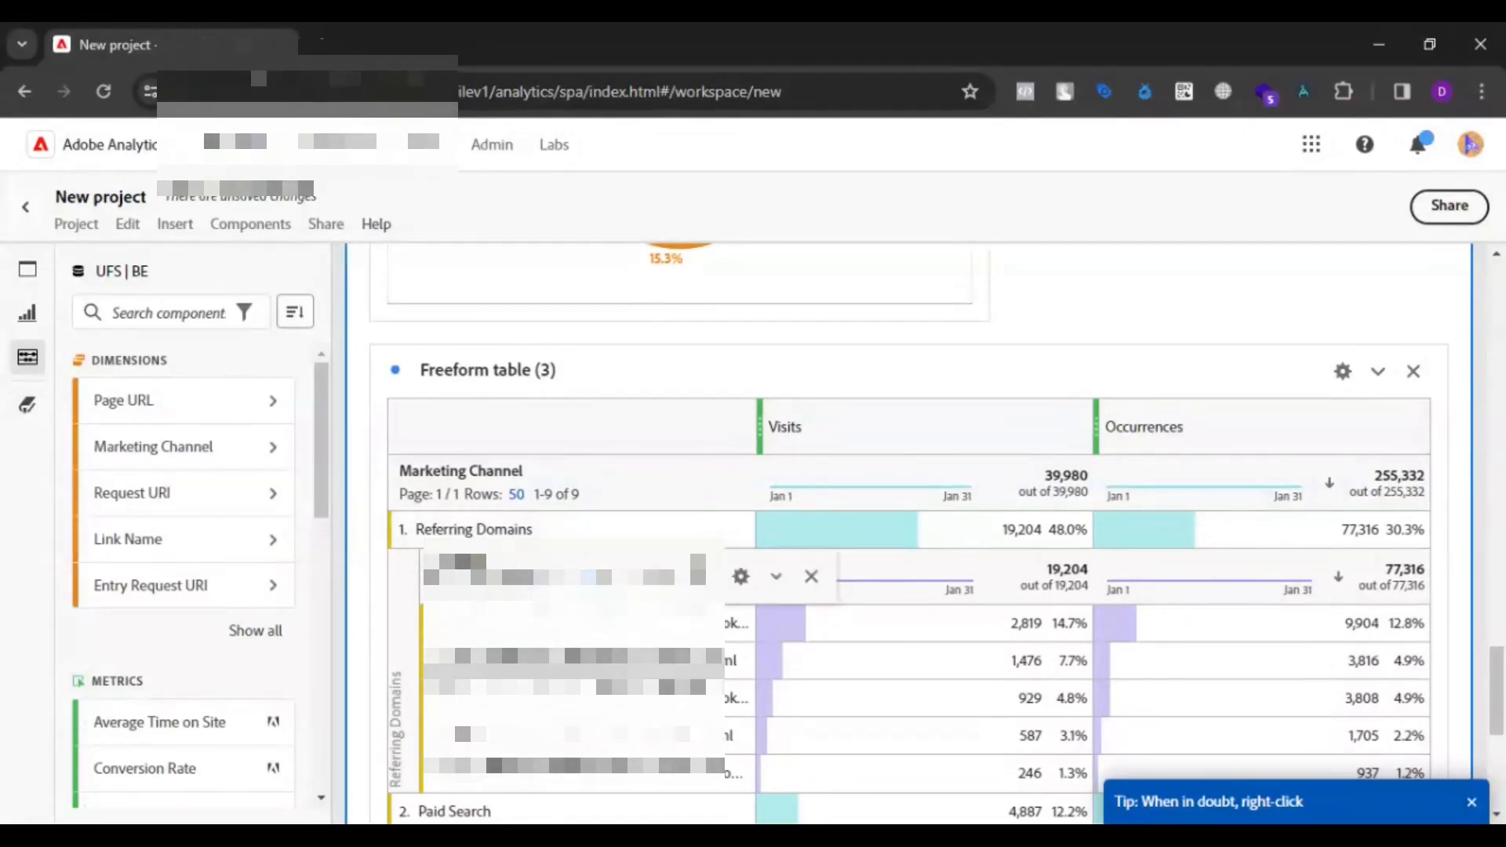
# Apply the Visits from Mobile Devices segment above the Visits column of the freeform table.
pyautogui.scroll(-5, 255, 665)
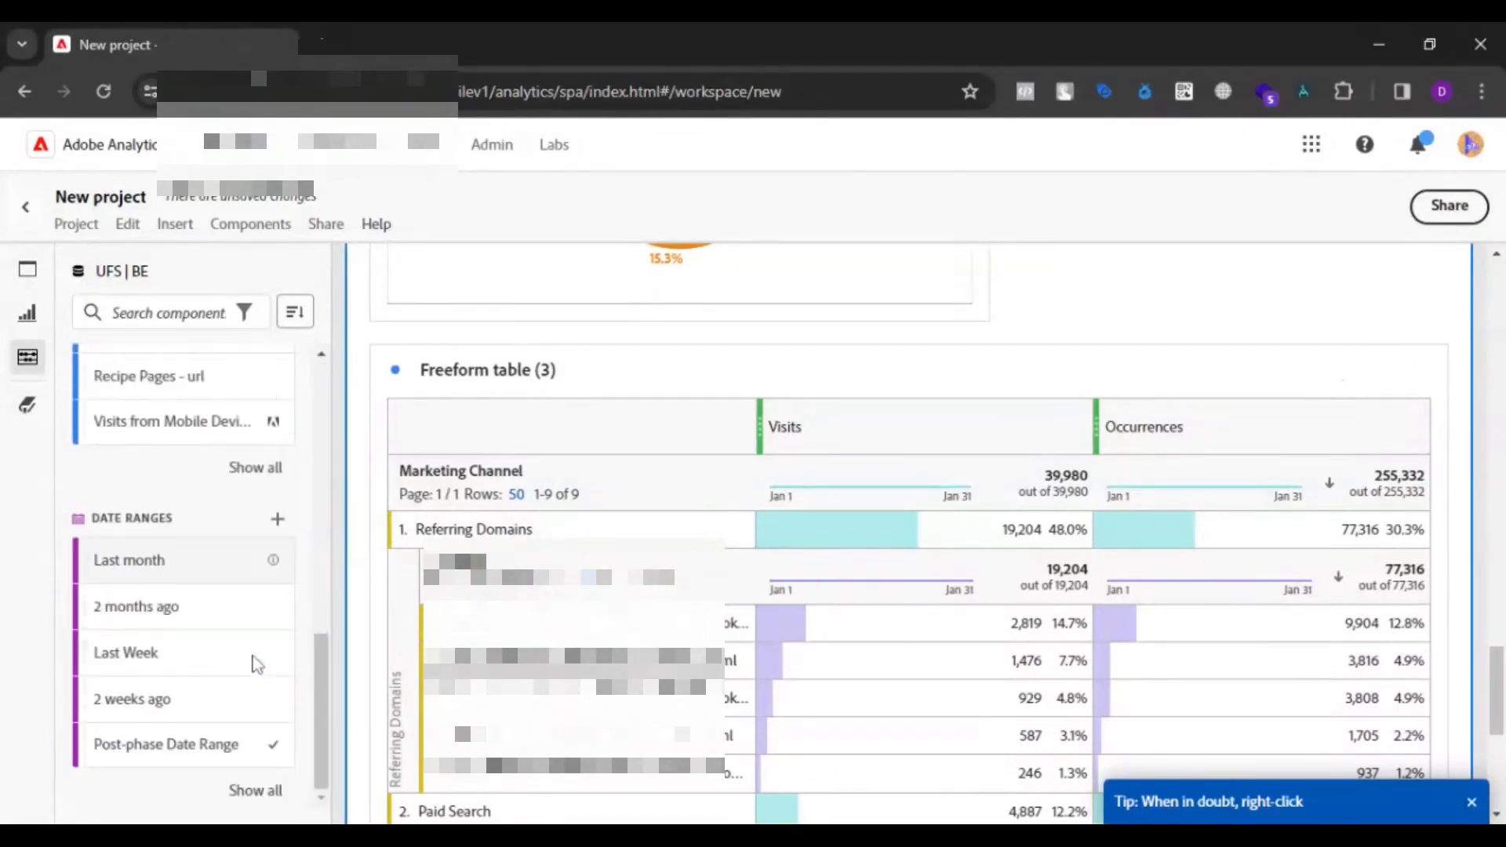
pyautogui.scroll(4, 255, 665)
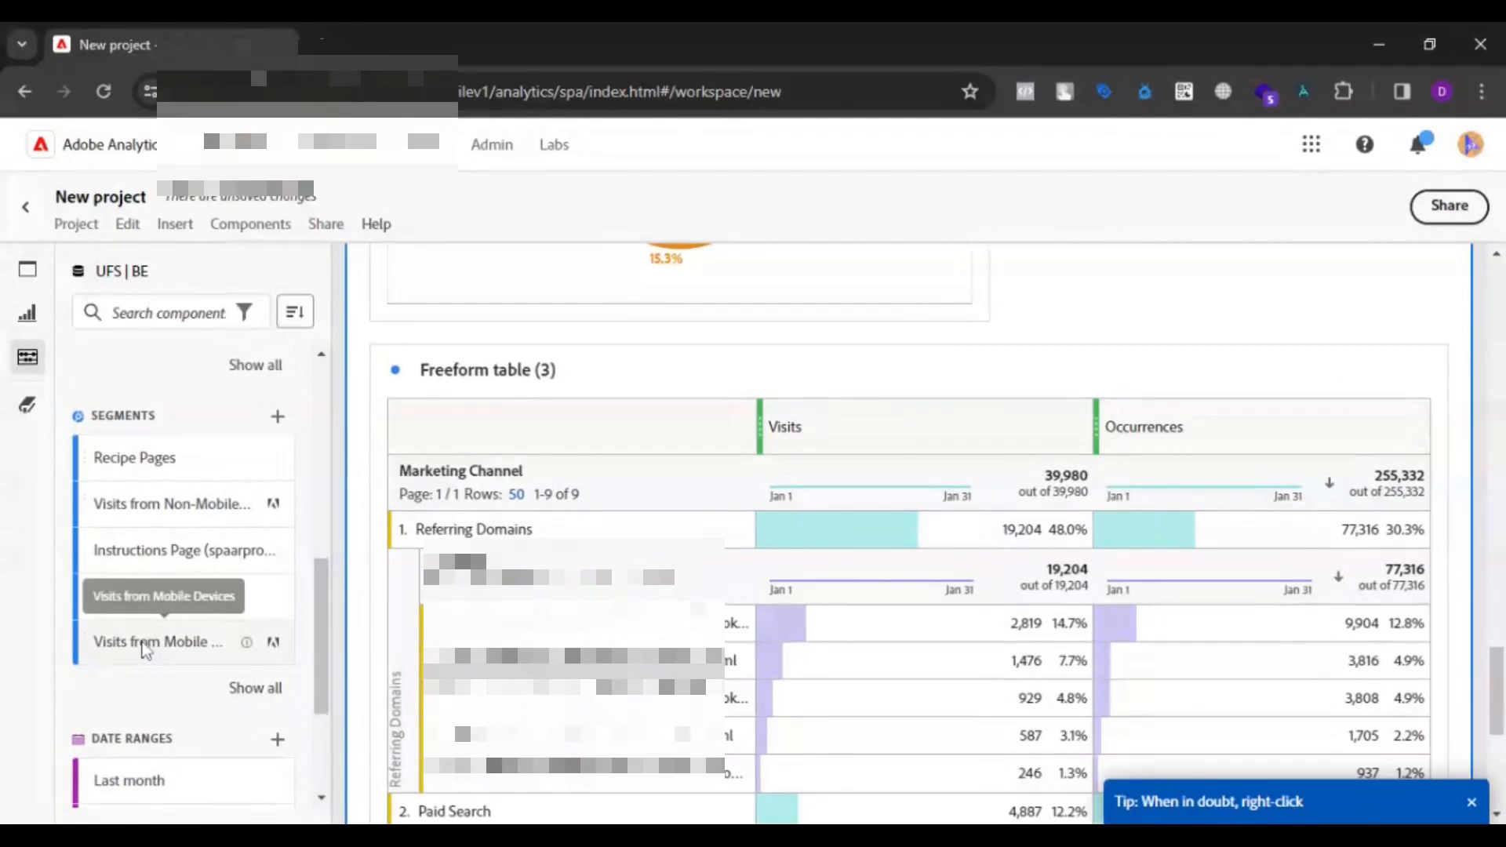
pyautogui.moveTo(303, 624); pyautogui.dragTo(757, 427)
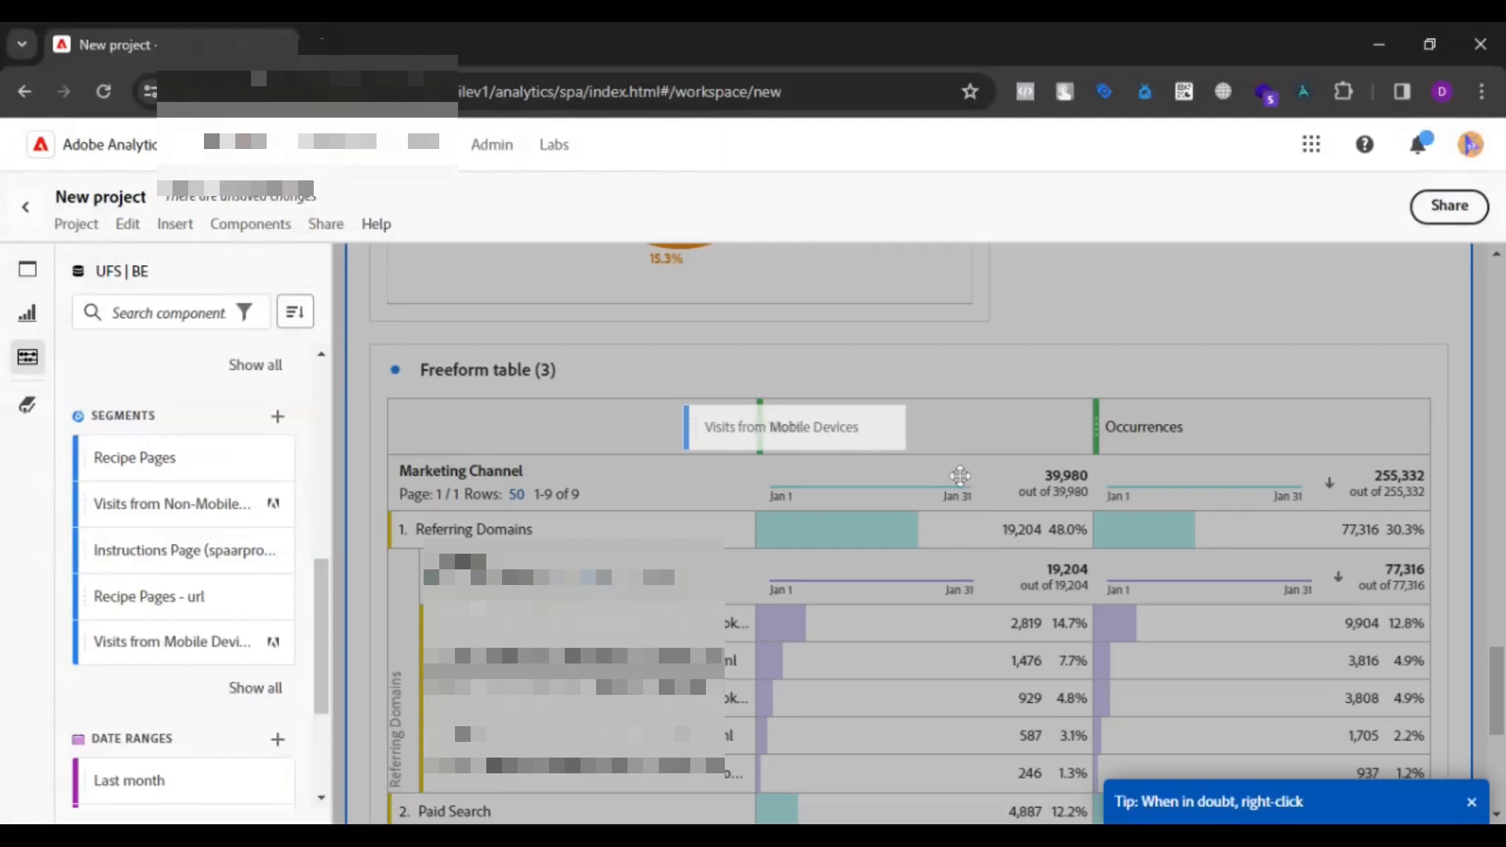
pyautogui.scroll(-1, 958, 475)
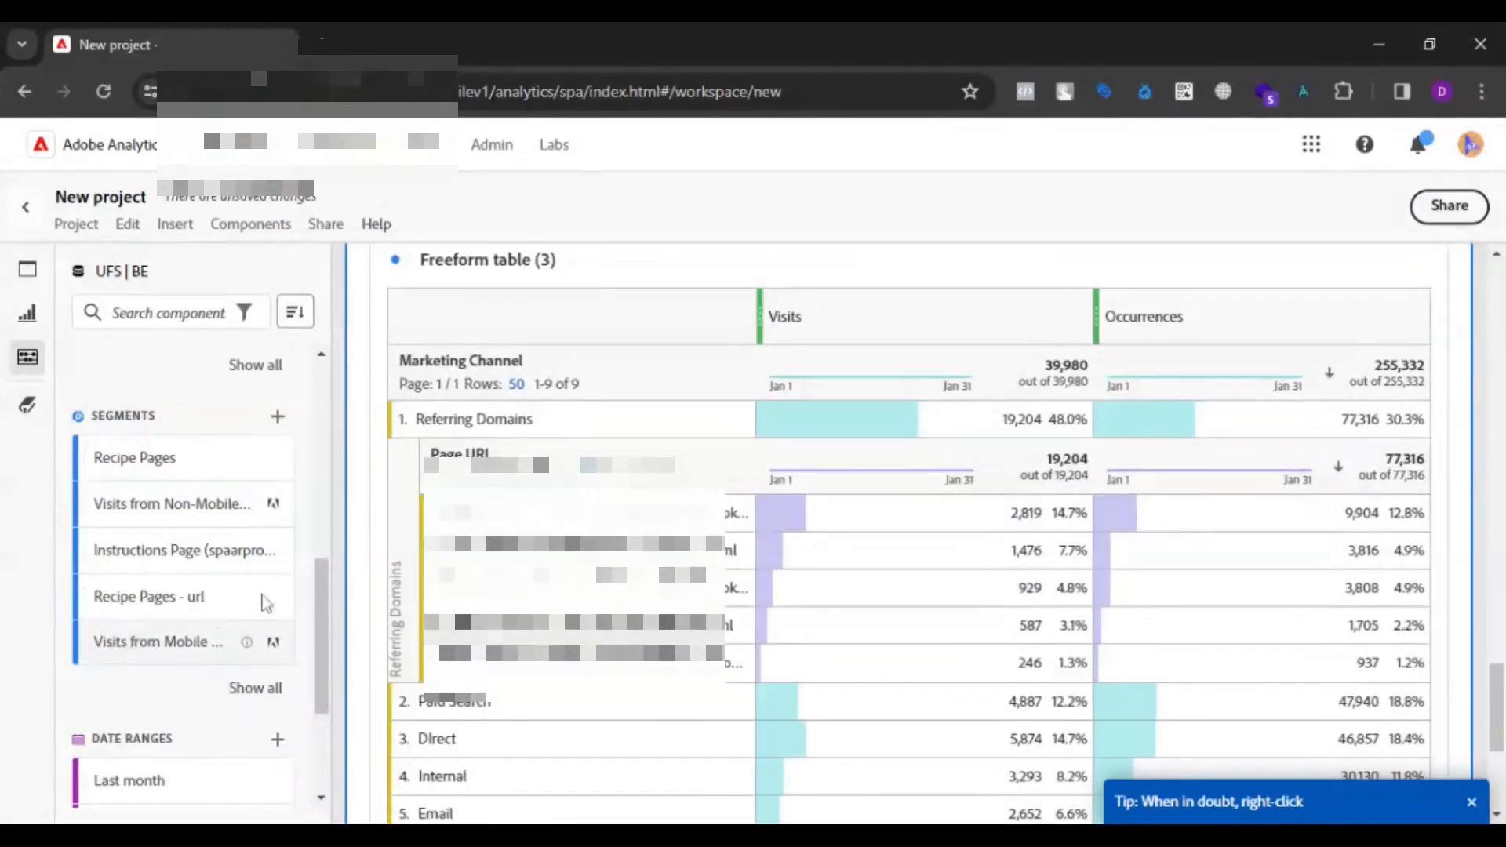
pyautogui.moveTo(554, 433); pyautogui.dragTo(892, 464)
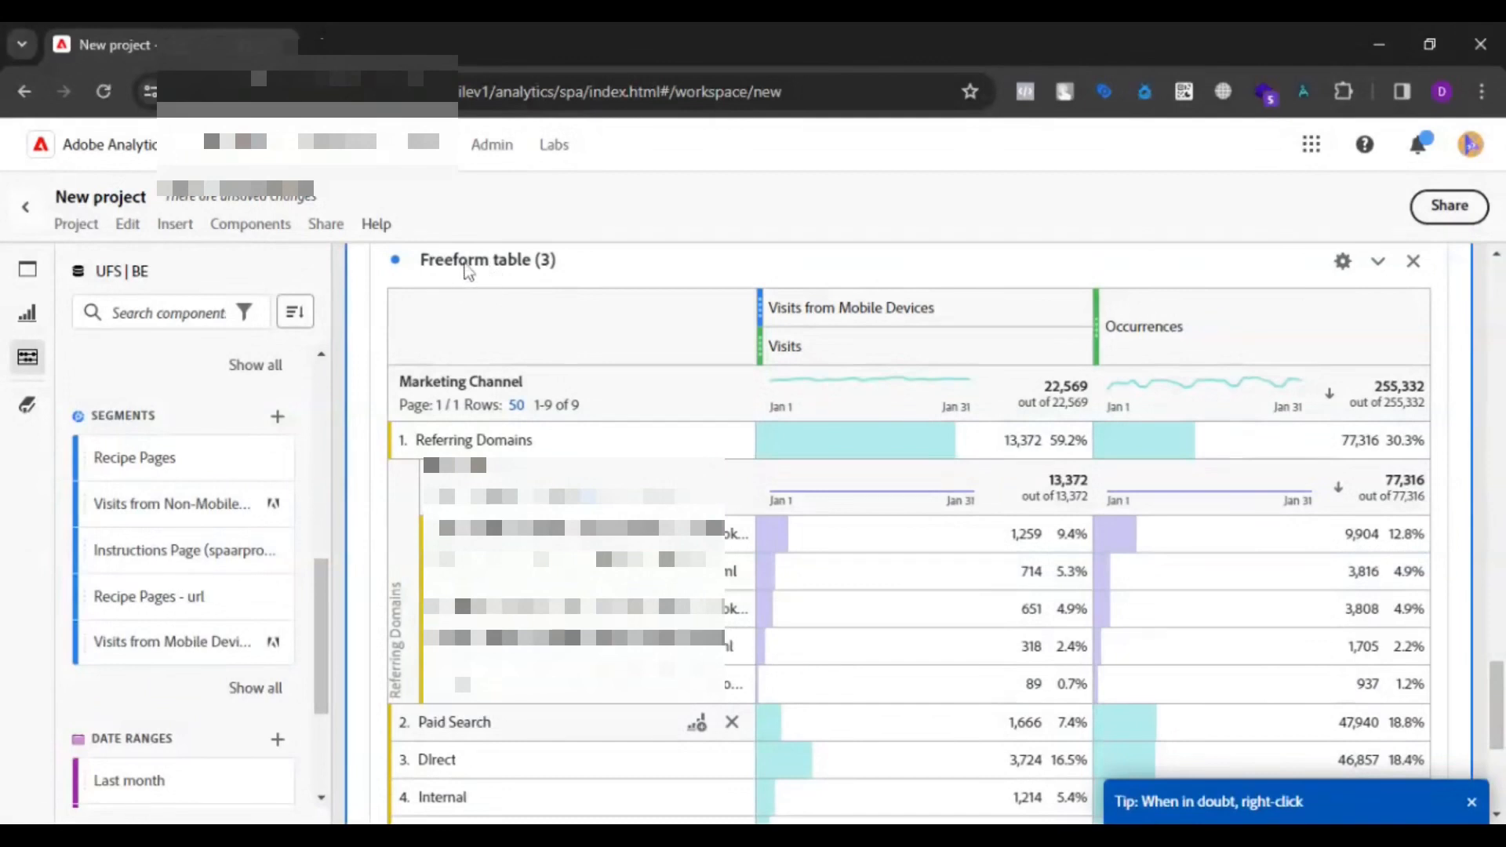
pyautogui.scroll(3, 1374, 553)
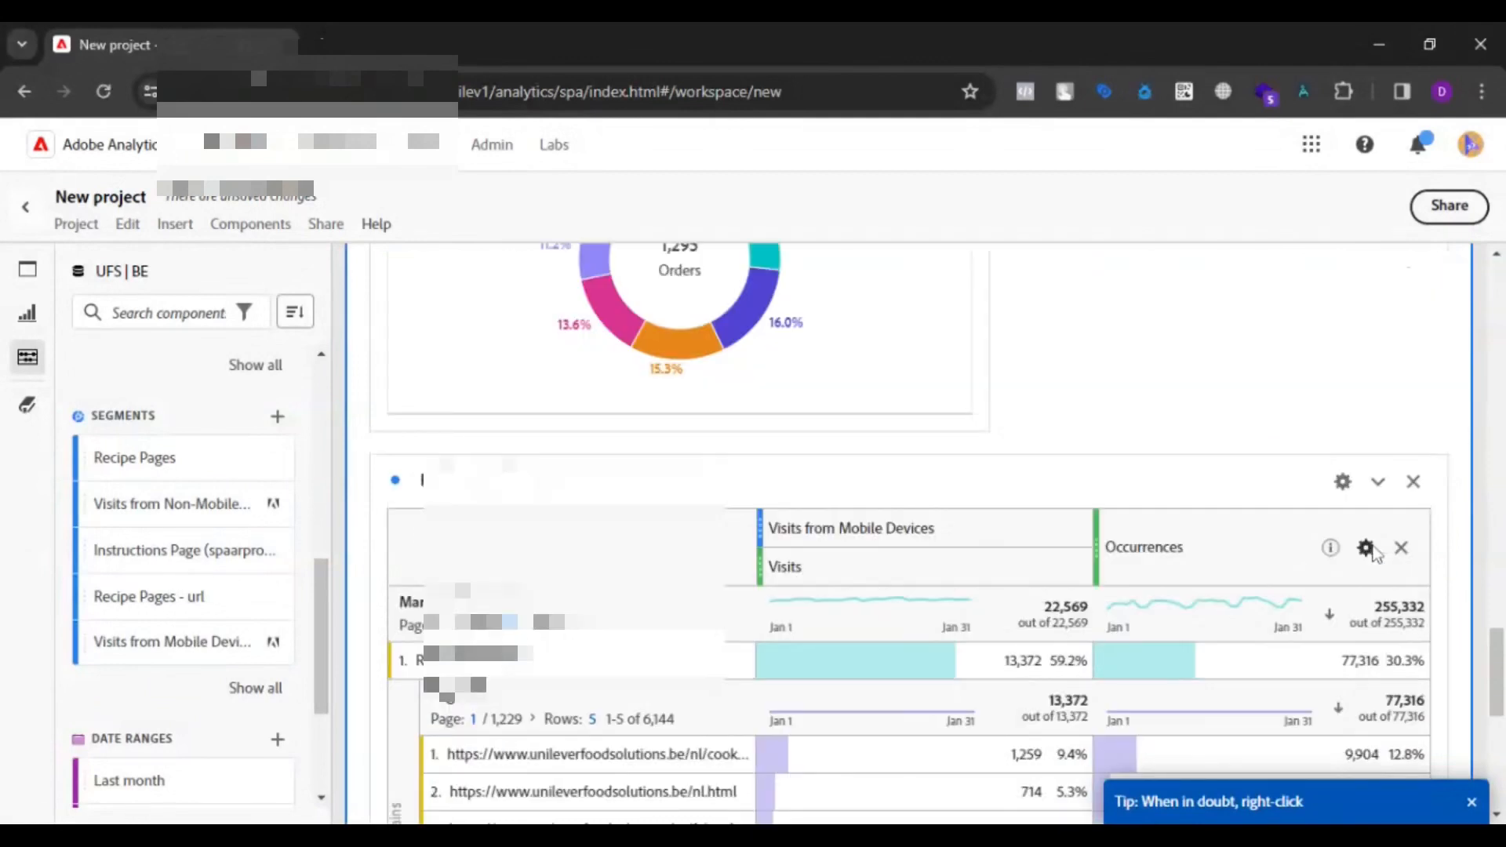
# Review the marketing channel table with its page breakdown, the Overview summaries, the Marketing Channel panel and the daily trend chart.
pyautogui.scroll(-3, 1374, 551)
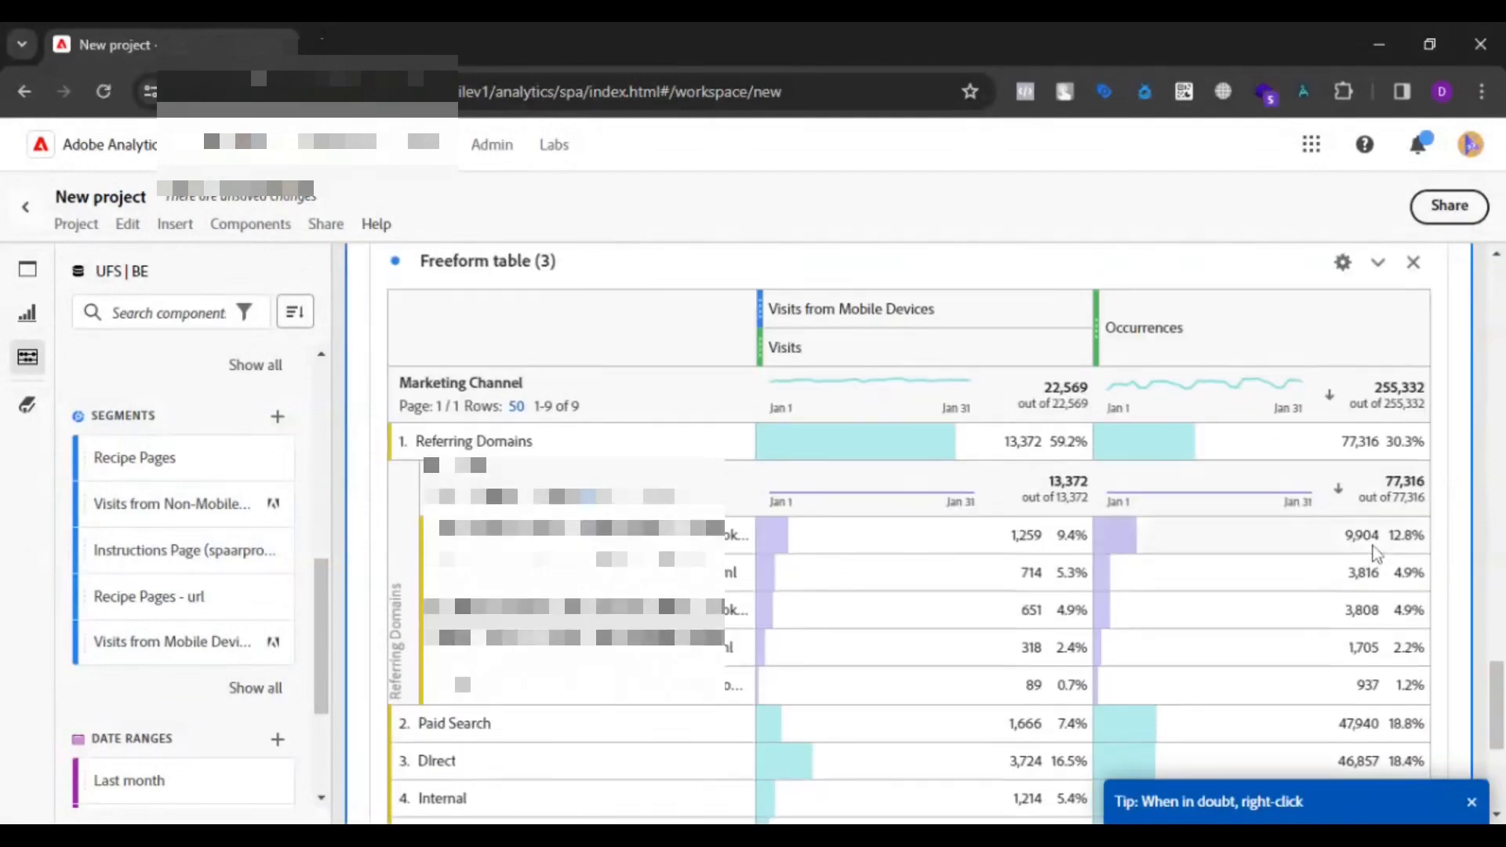
pyautogui.scroll(8, 1374, 554)
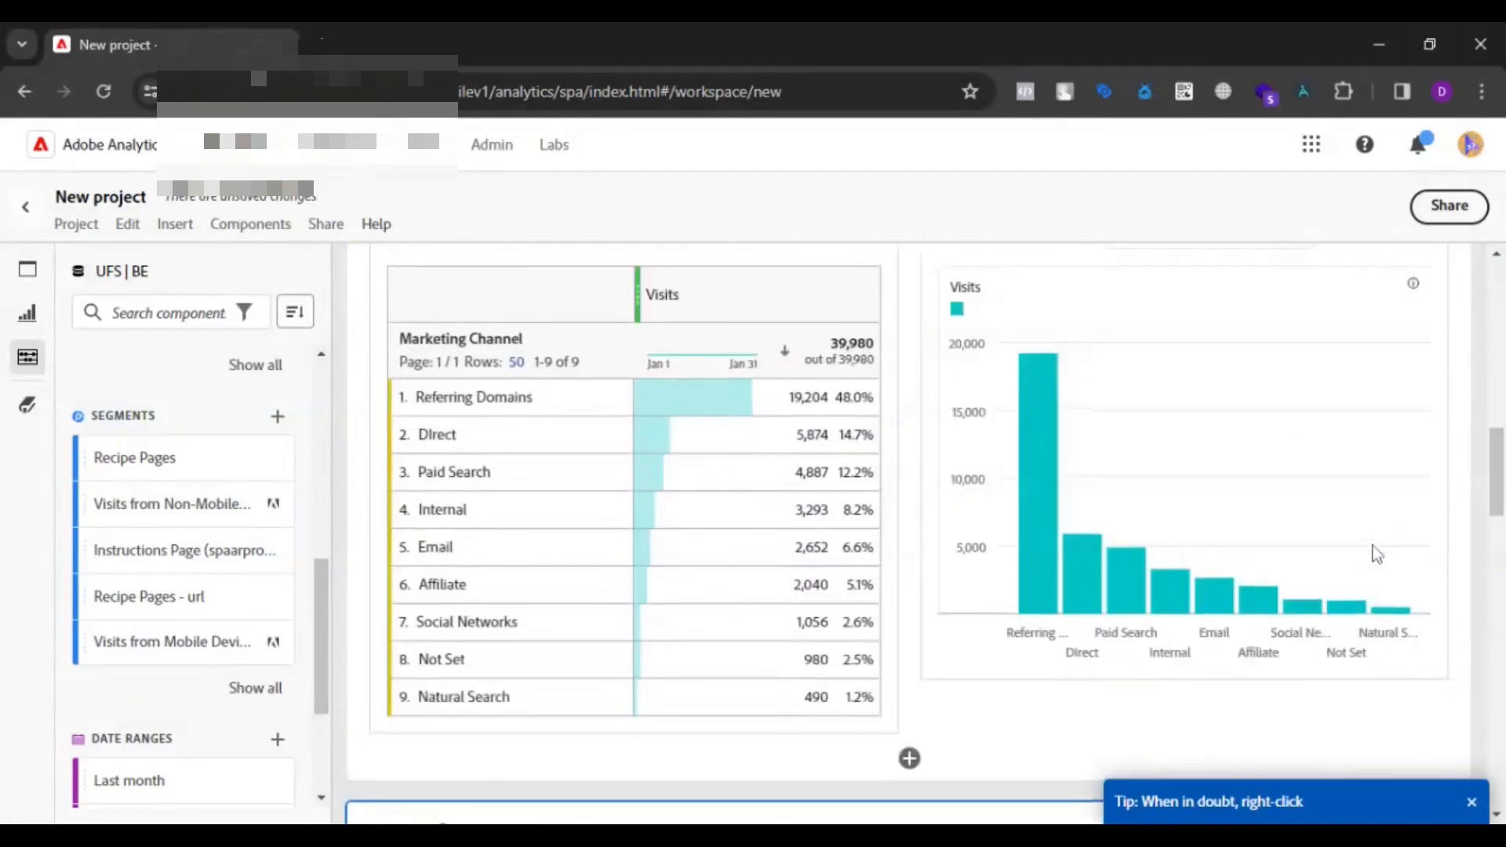
pyautogui.scroll(8, 1377, 554)
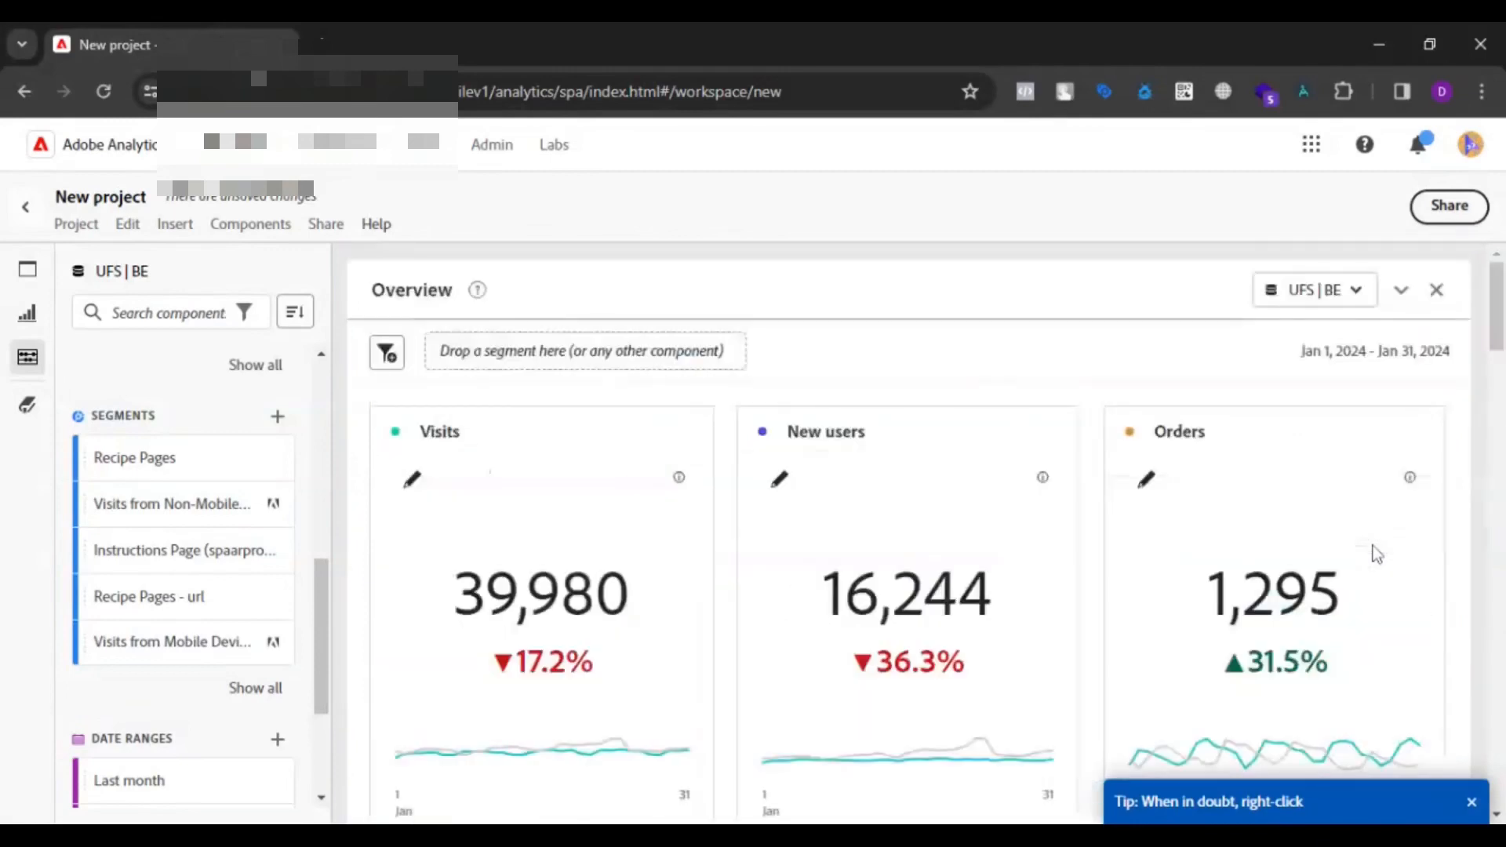
pyautogui.scroll(-3, 1376, 554)
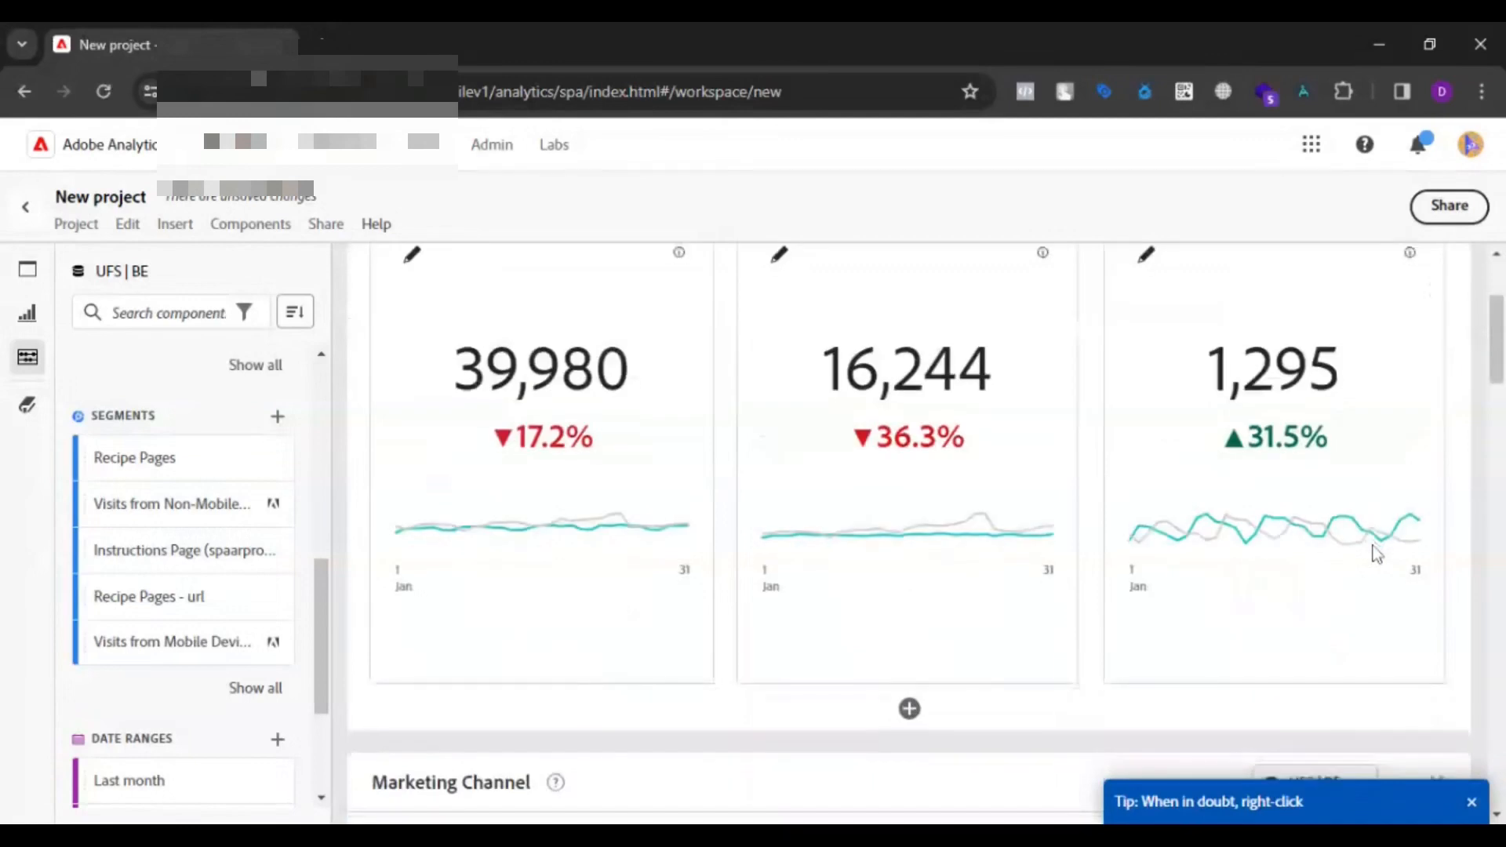
pyautogui.scroll(-4, 1294, 688)
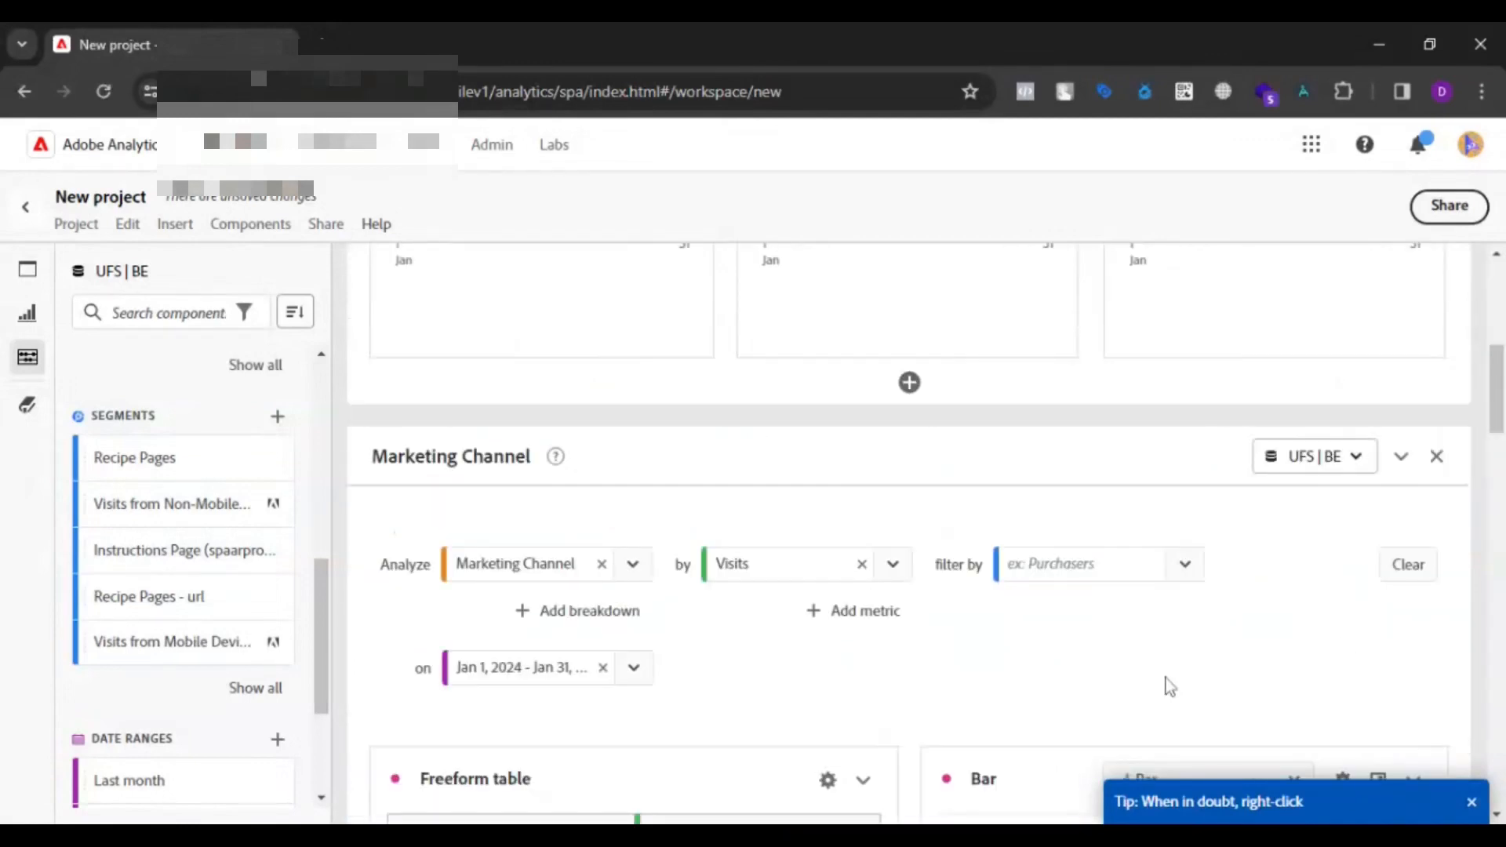
pyautogui.scroll(-7, 1154, 638)
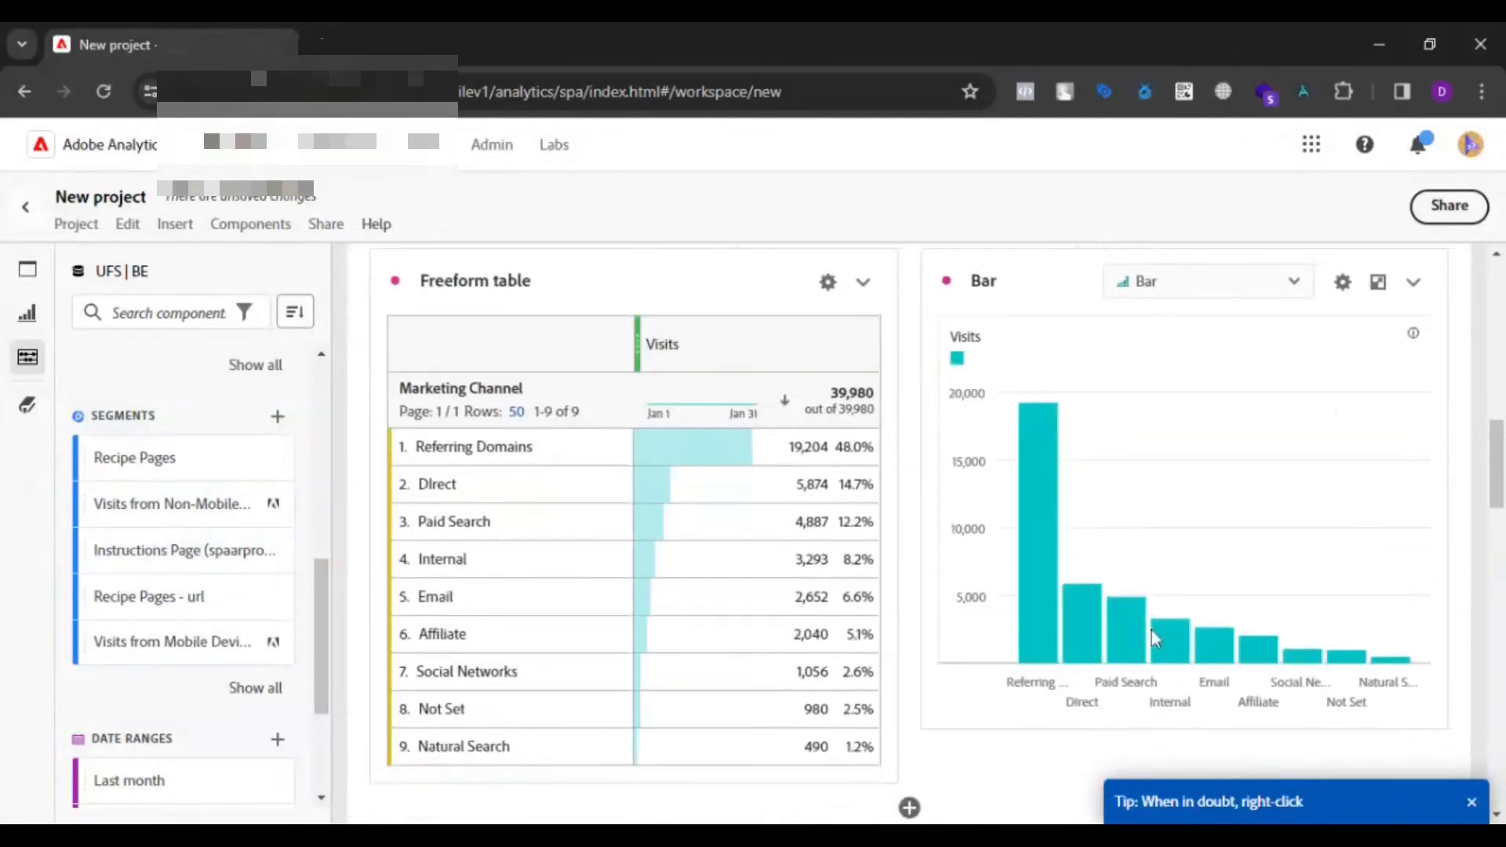
pyautogui.scroll(1, 1155, 640)
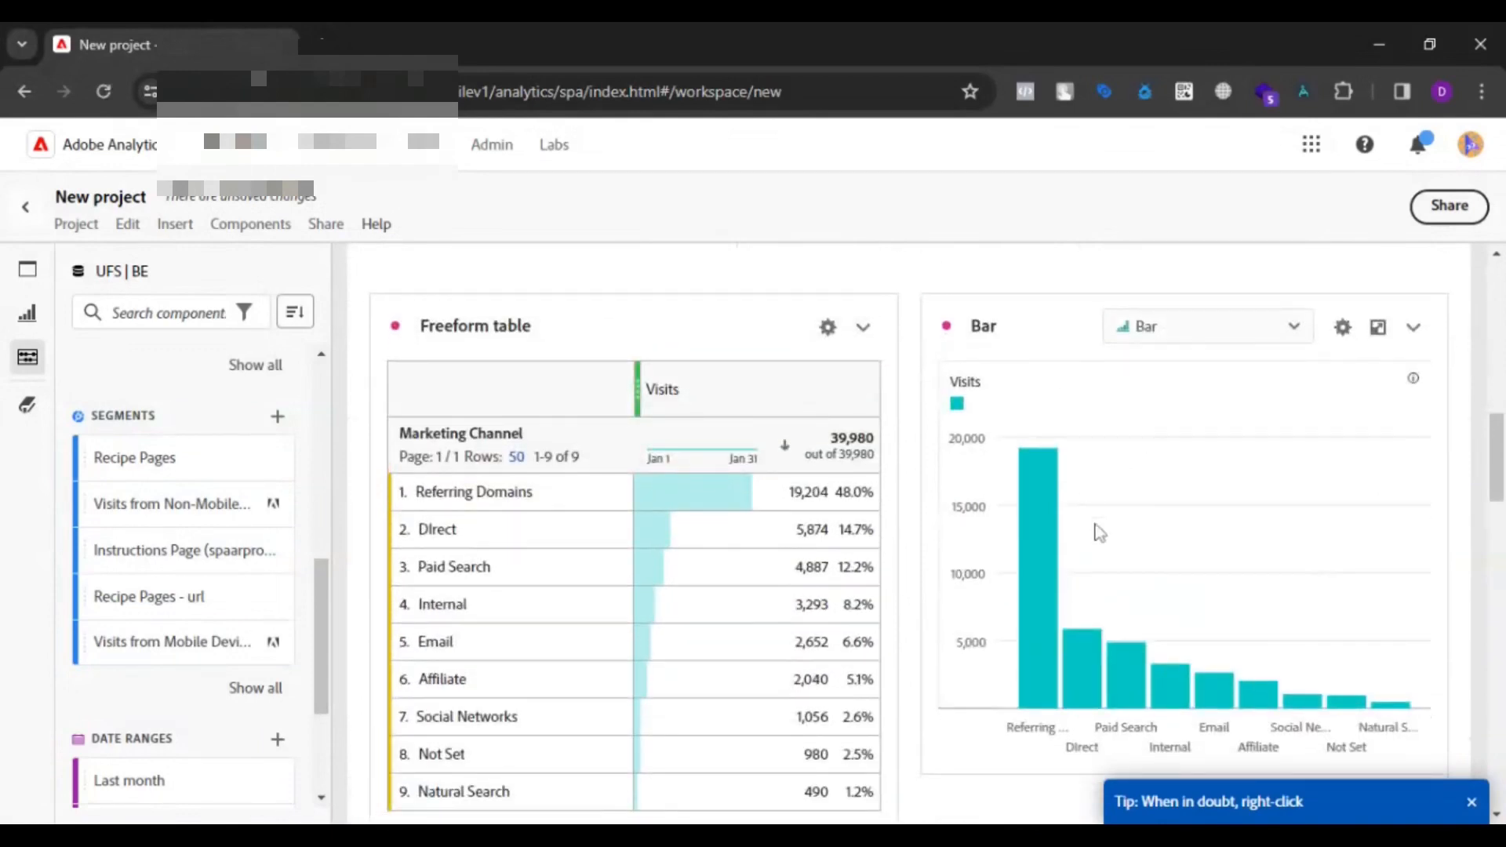
pyautogui.scroll(-4, 1100, 533)
pyautogui.scroll(-5, 1099, 533)
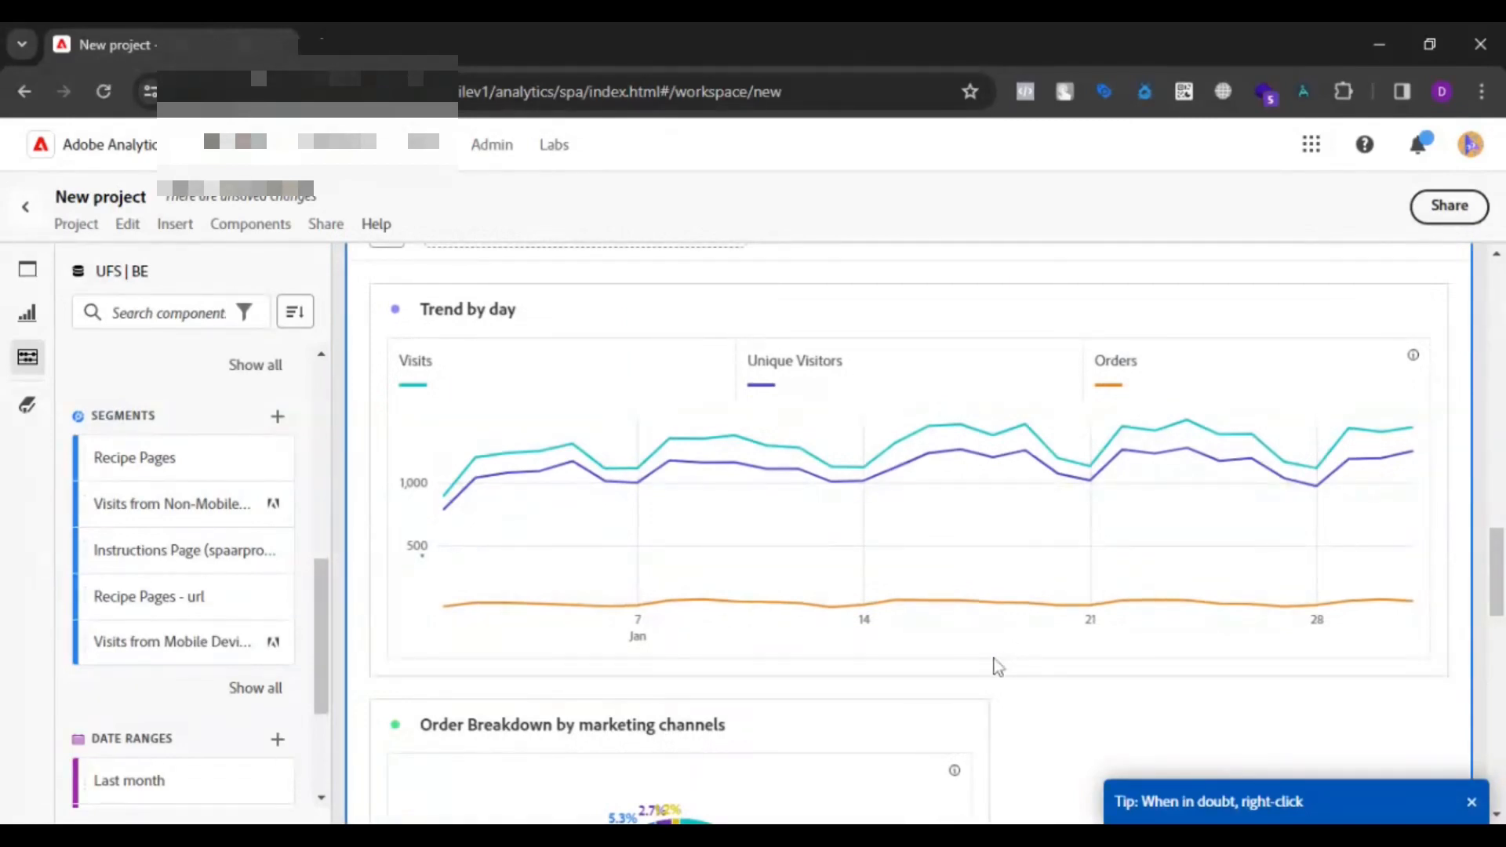
# Rename the panel containing the Trend by day chart as "Deep dive".
pyautogui.scroll(3, 996, 666)
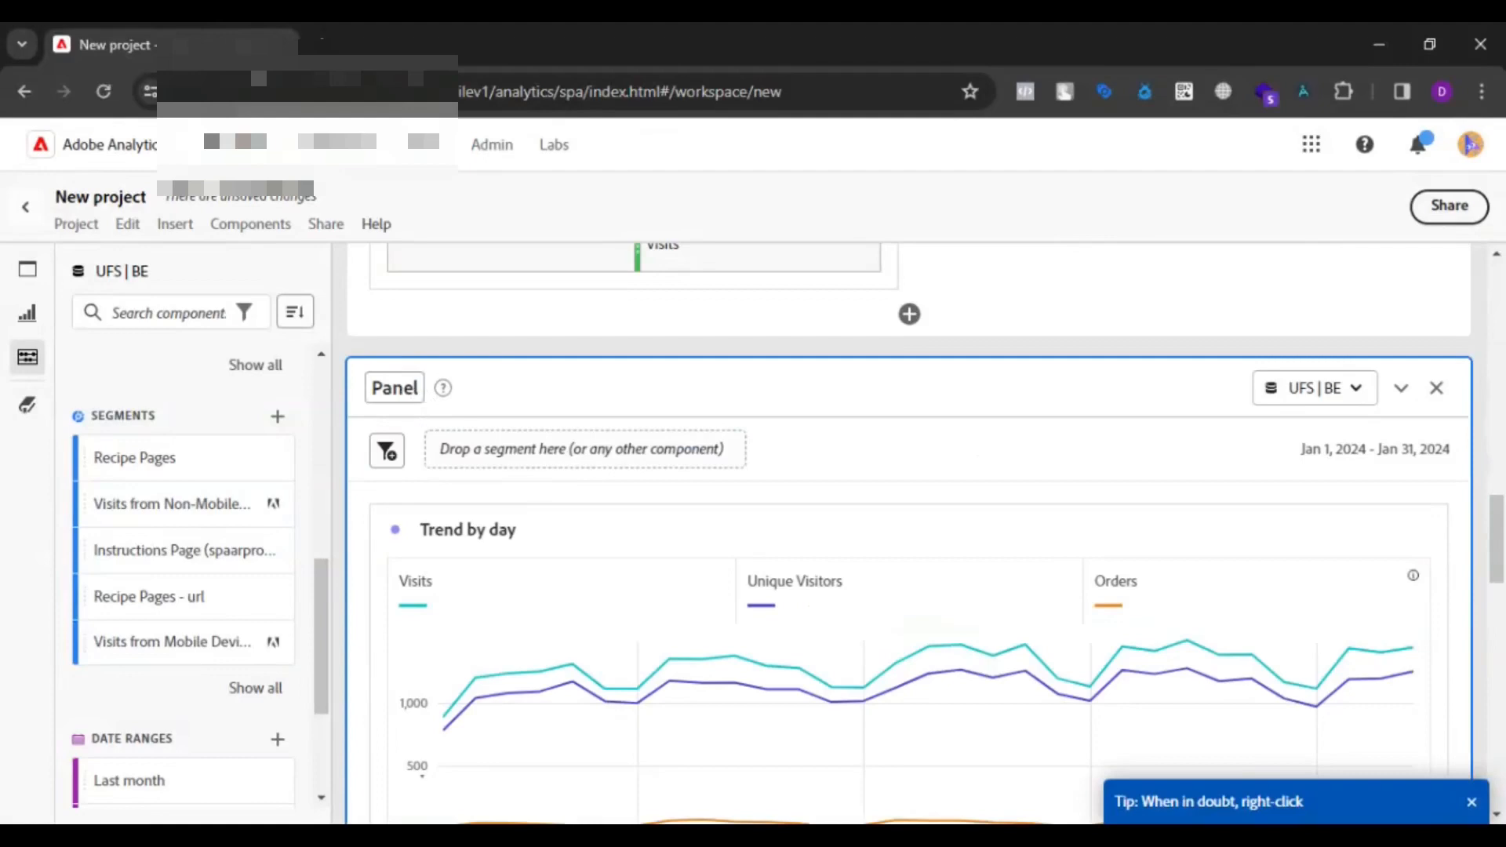
pyautogui.click(405, 392)
pyautogui.press('BackSpace')
pyautogui.write('D')
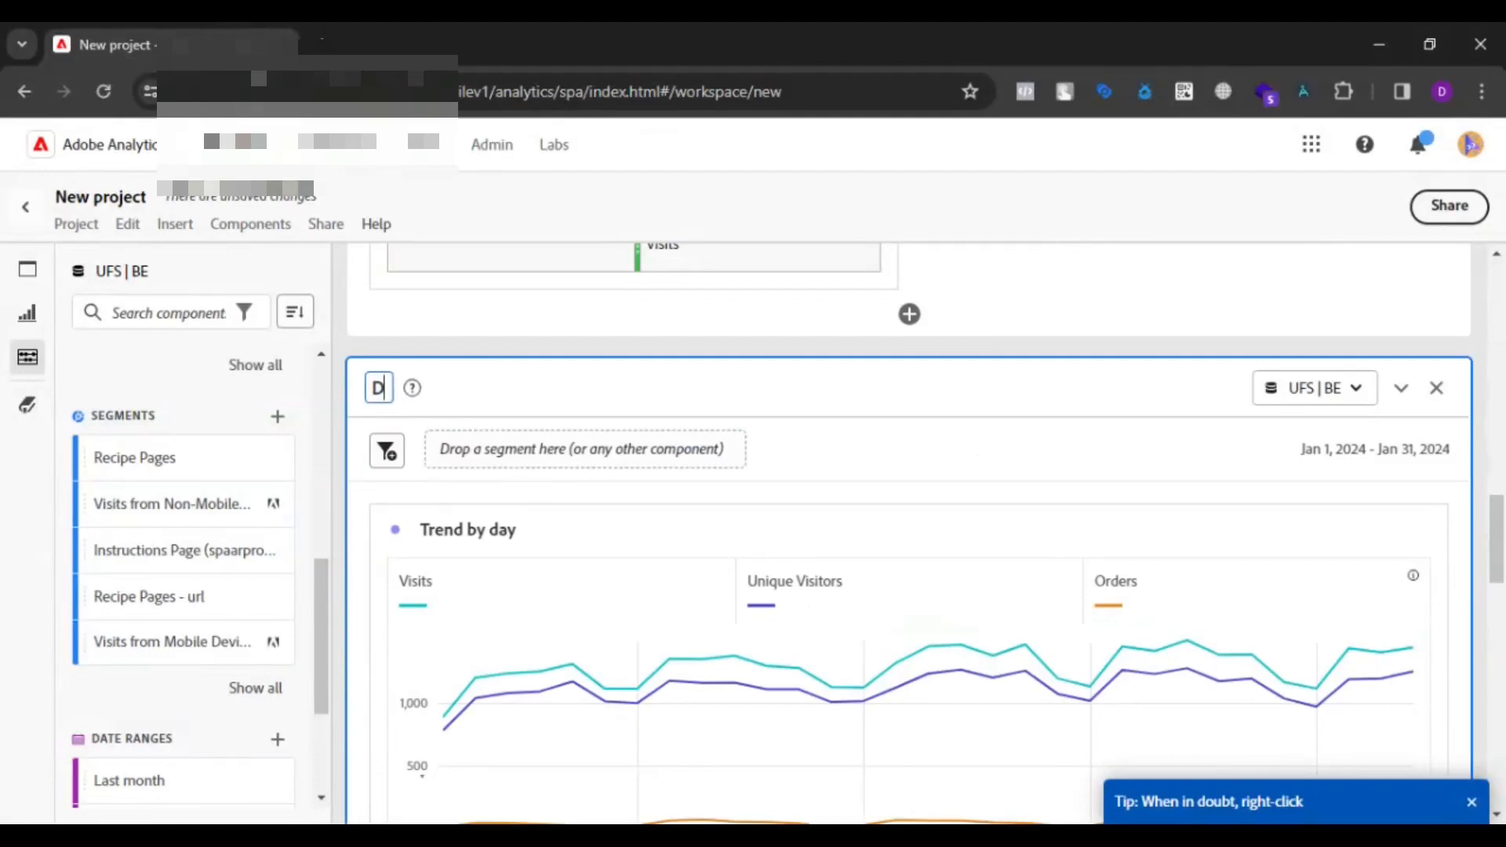
pyautogui.write('ep dive')
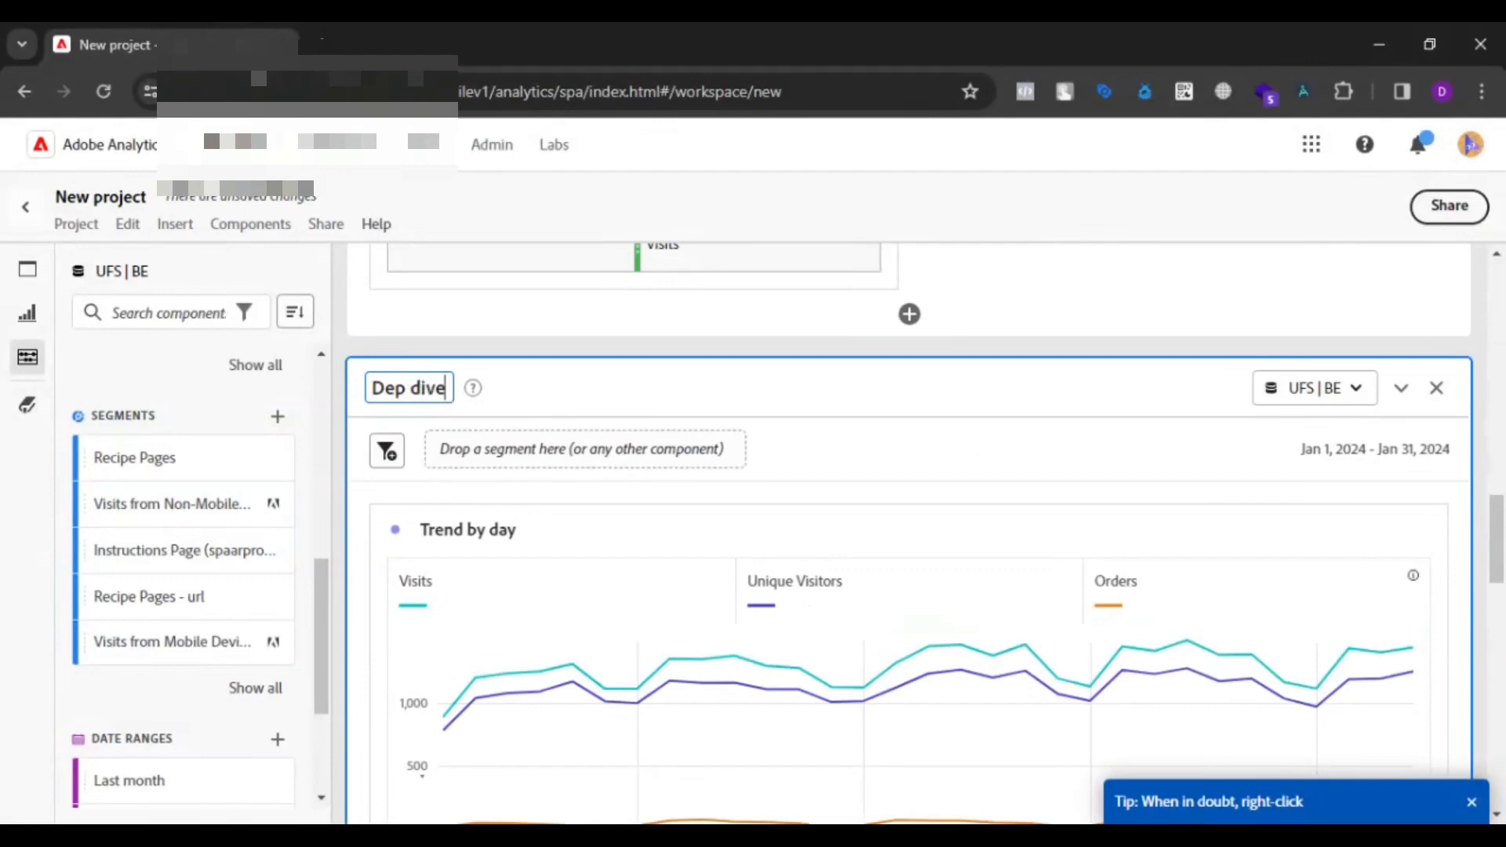
pyautogui.press('Home')
pyautogui.press('Right')
pyautogui.write('e')
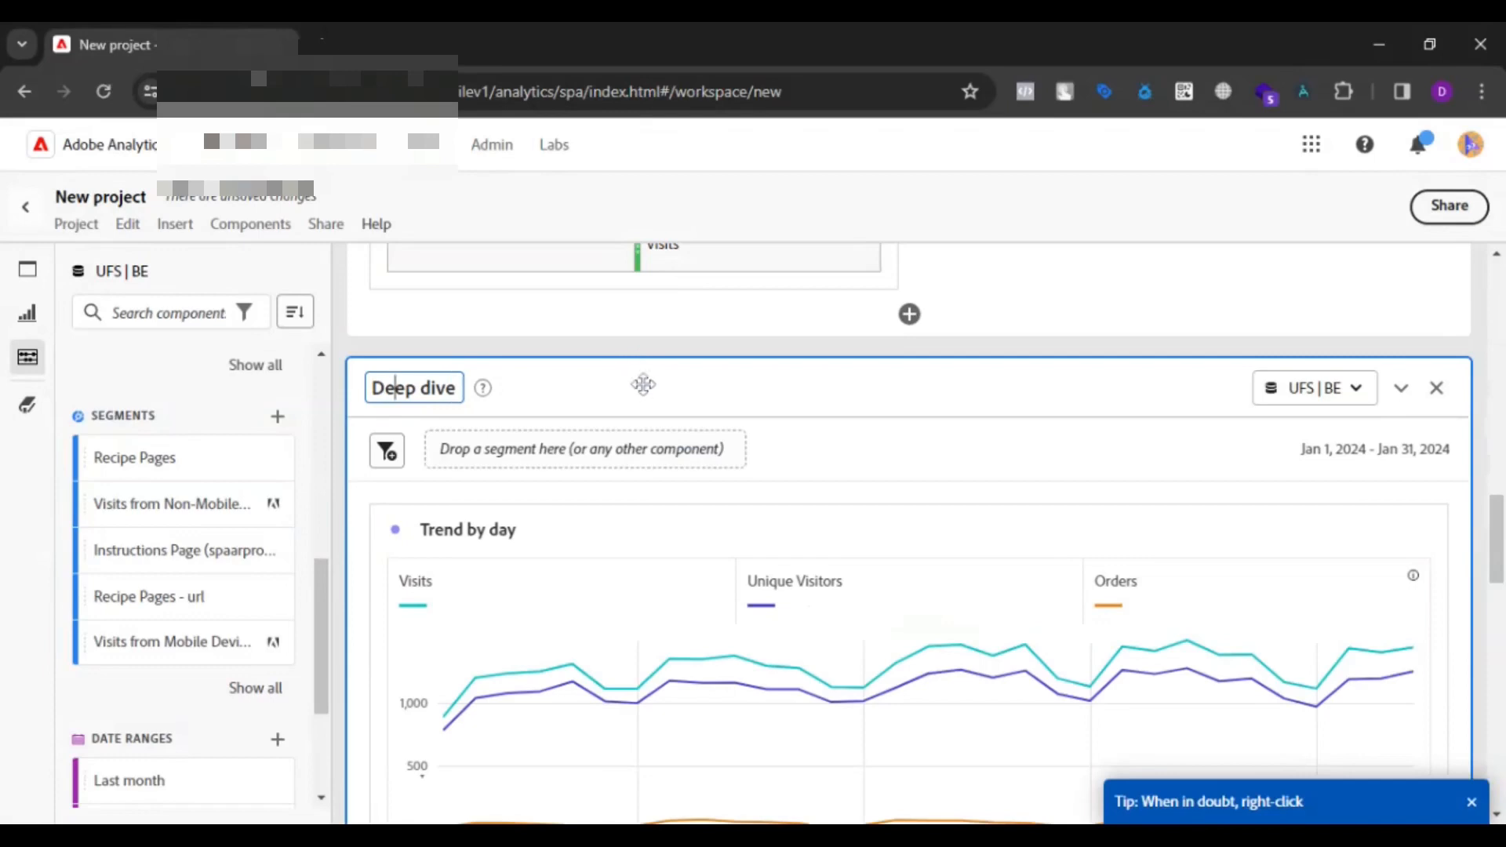
# Rename the freeform table below the order breakdown donut as "Marketing channels by page url".
pyautogui.scroll(-1, 1192, 484)
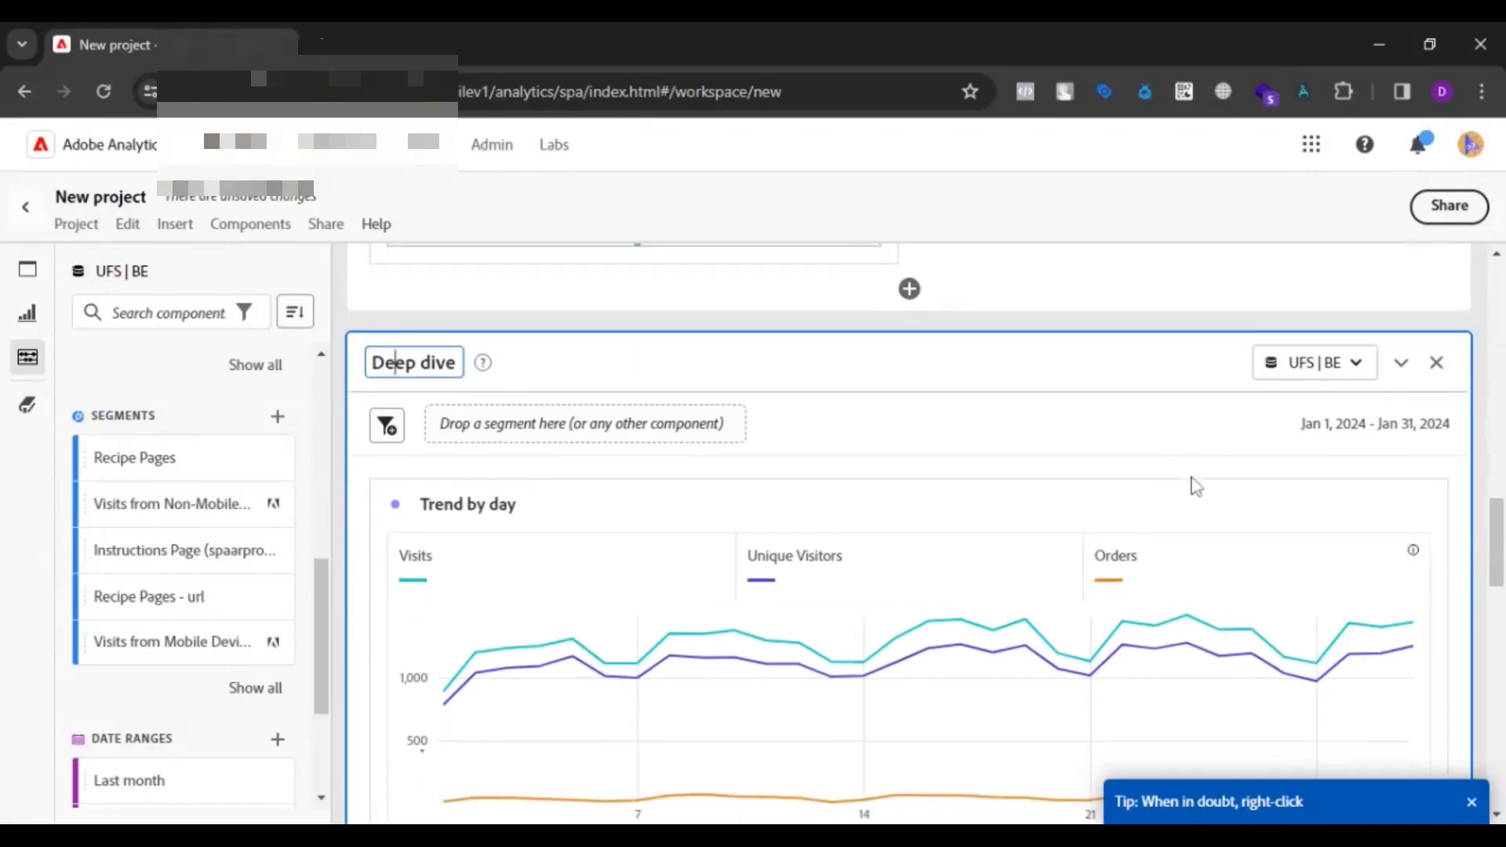
pyautogui.scroll(-6, 1195, 487)
pyautogui.scroll(-4, 1195, 486)
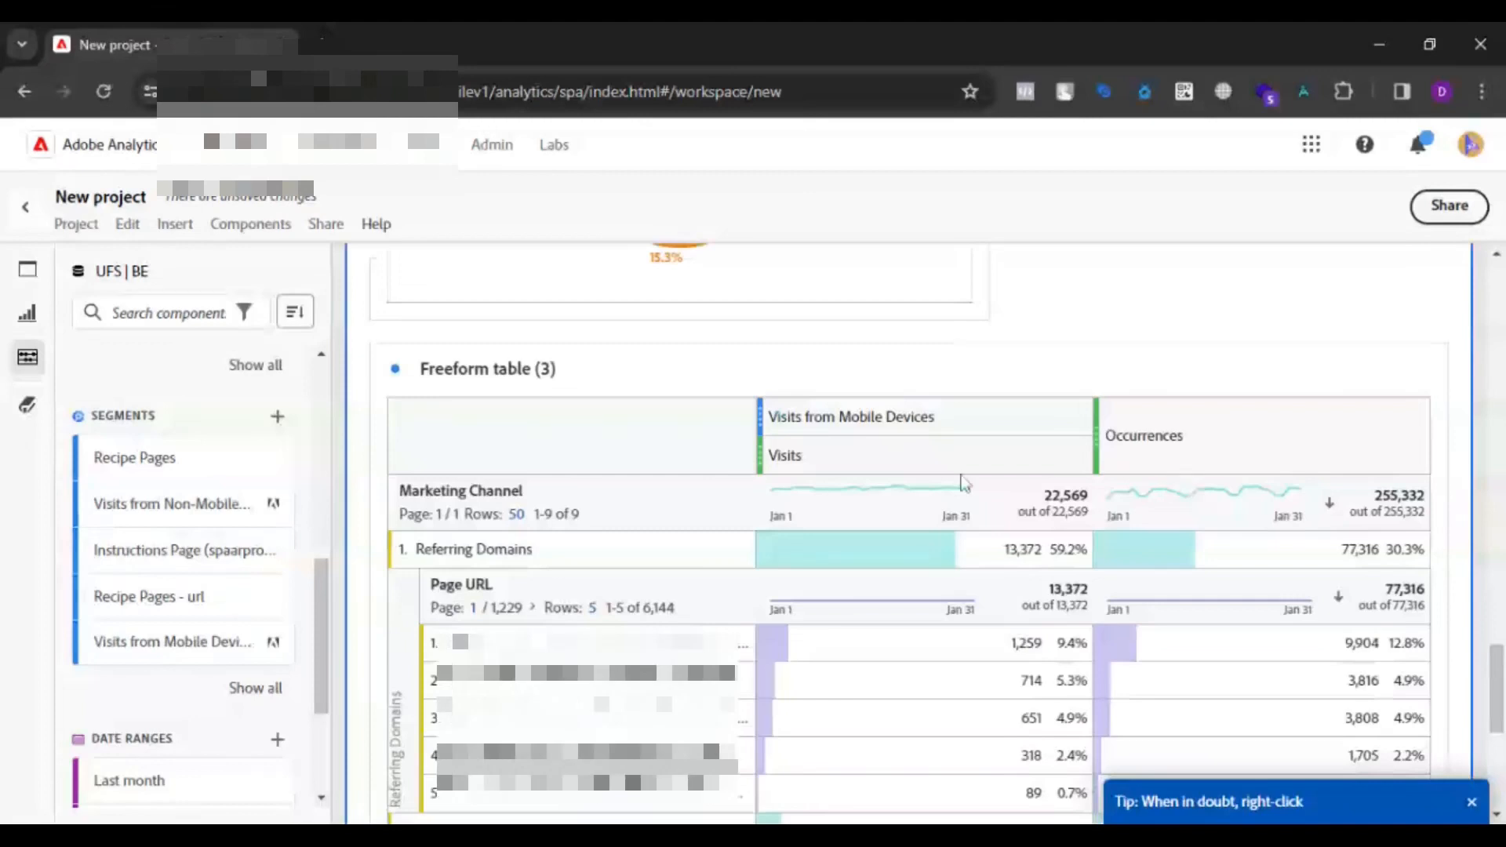
pyautogui.click(485, 378)
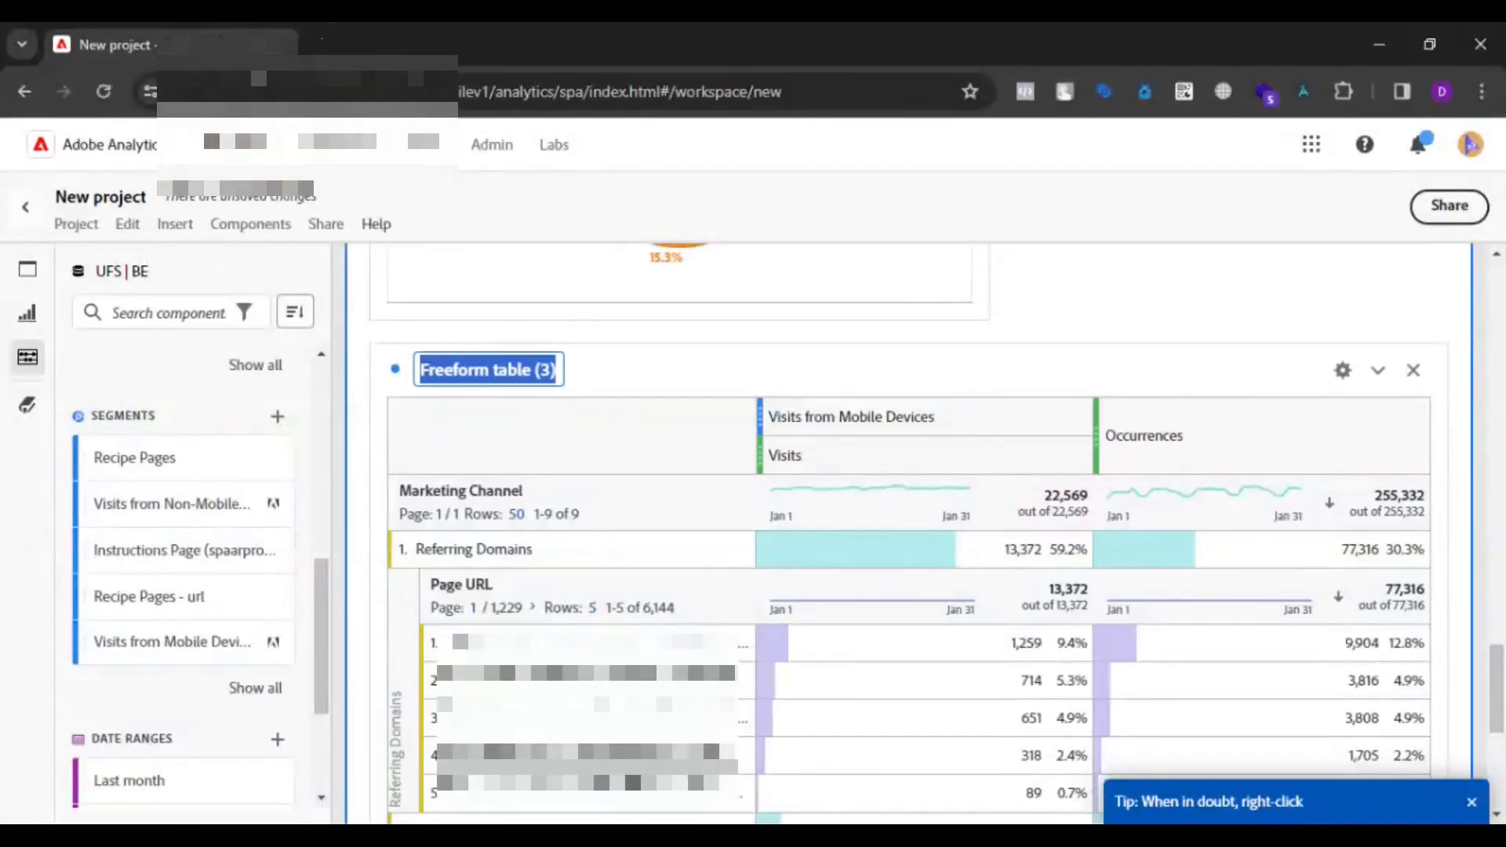
pyautogui.write('Marketing c')
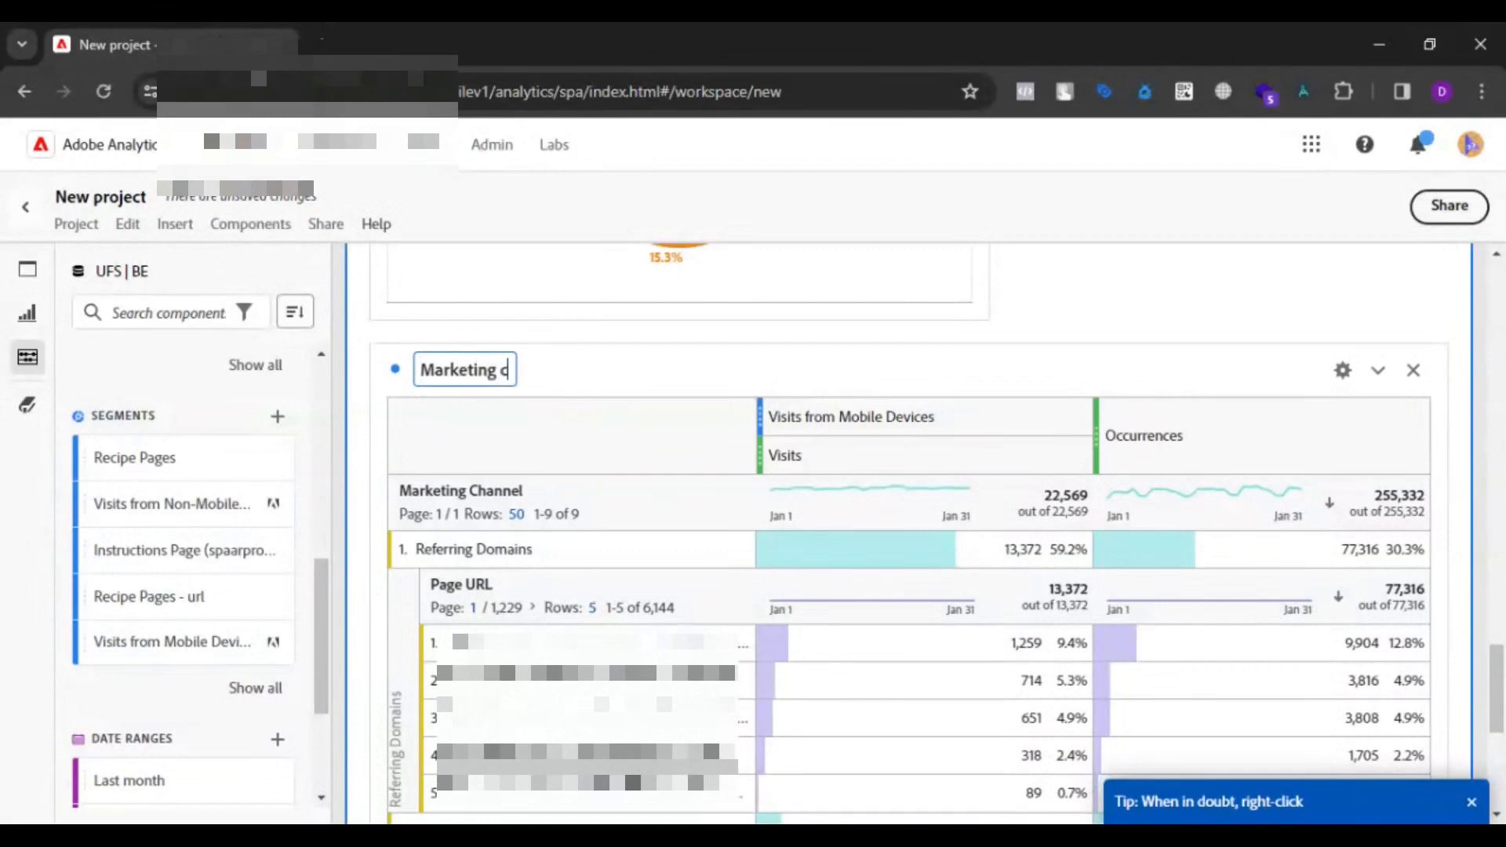
pyautogui.write('hannels by p')
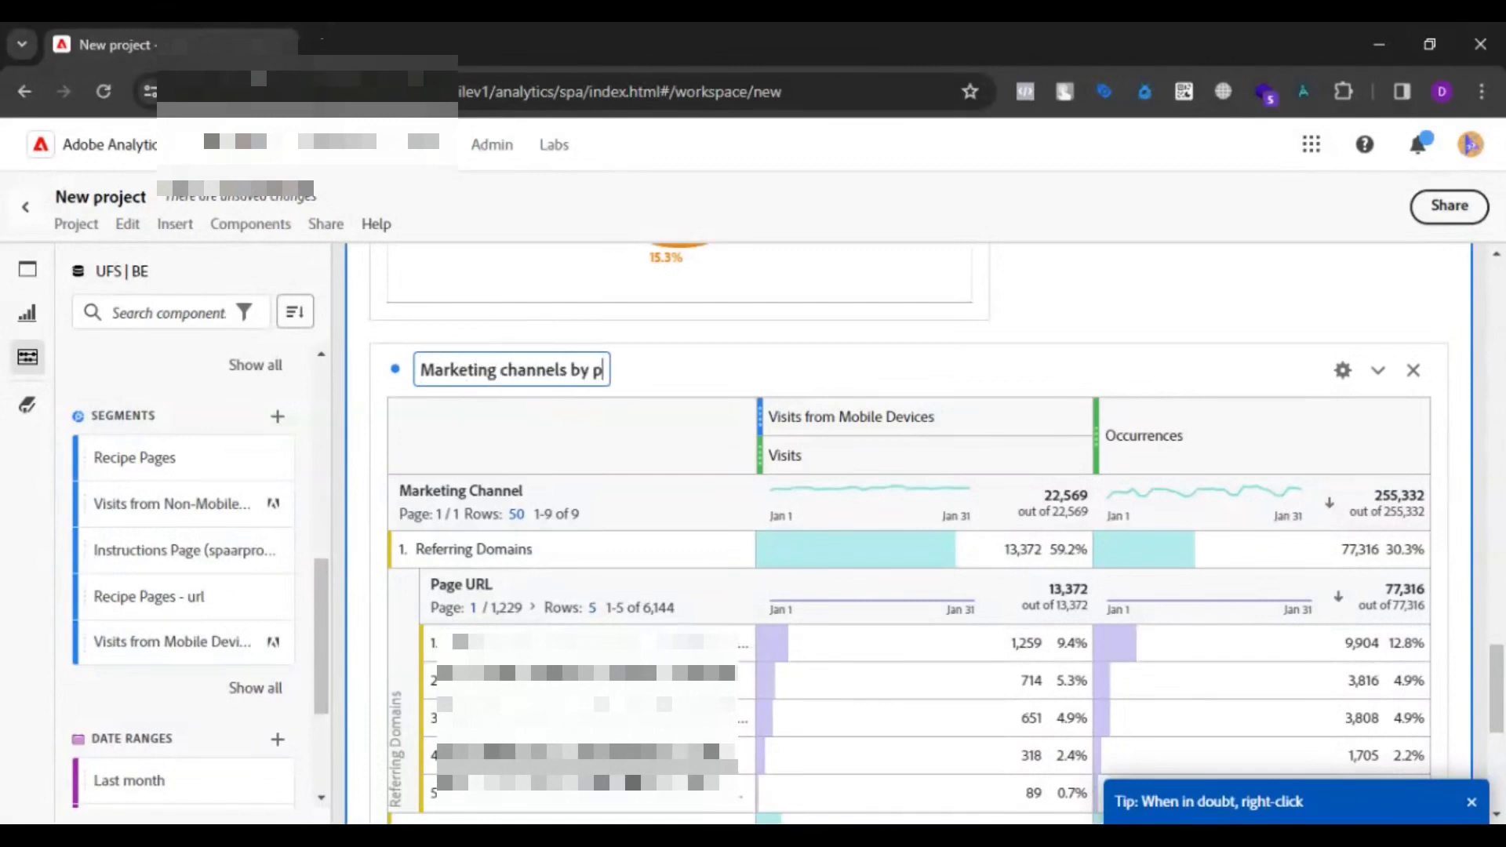
pyautogui.write('age ur;s')
pyautogui.press('Return')
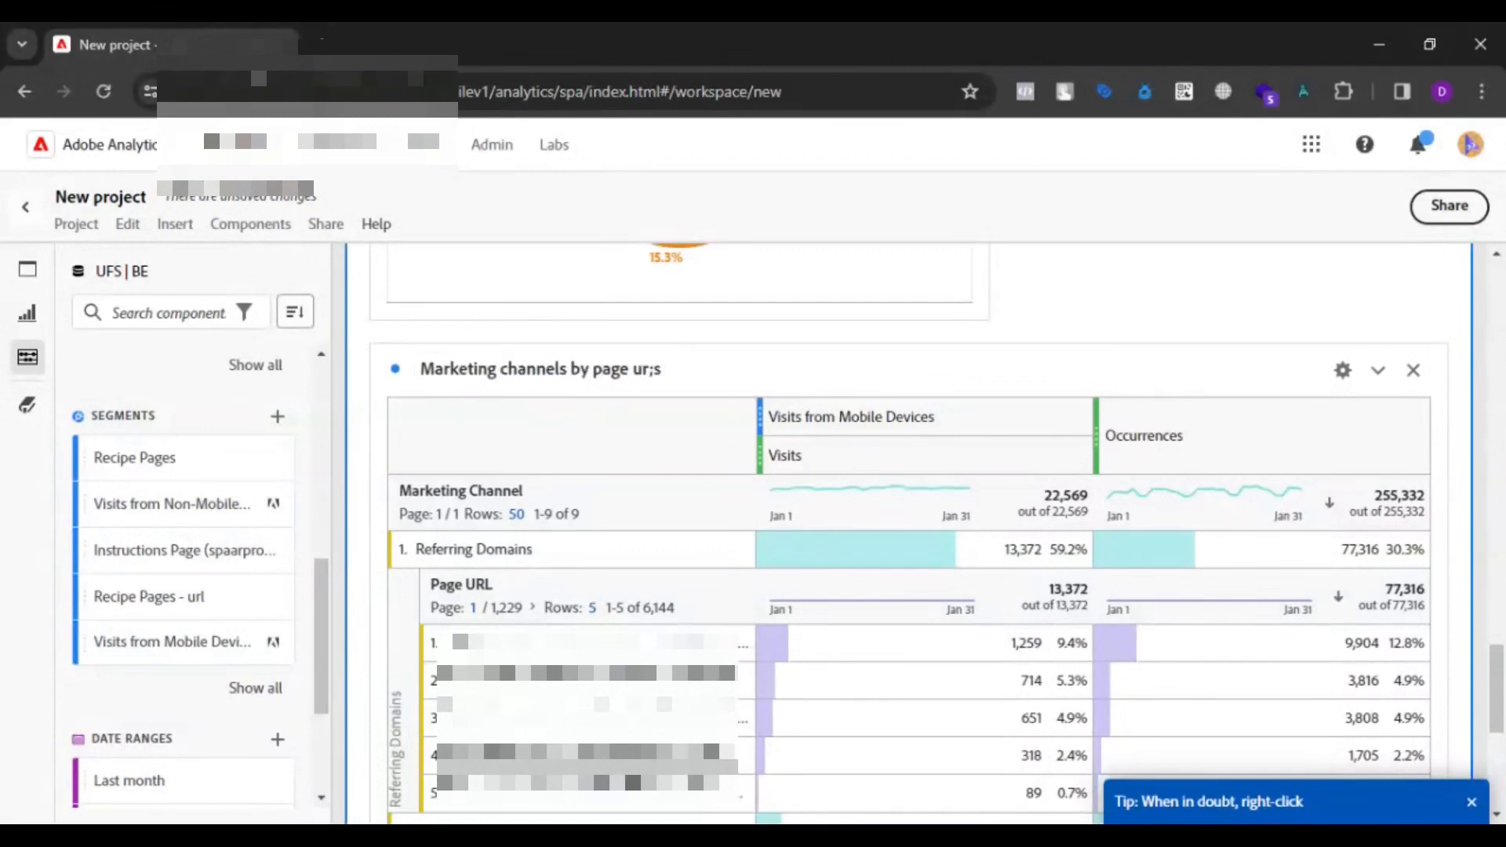
pyautogui.click(655, 375)
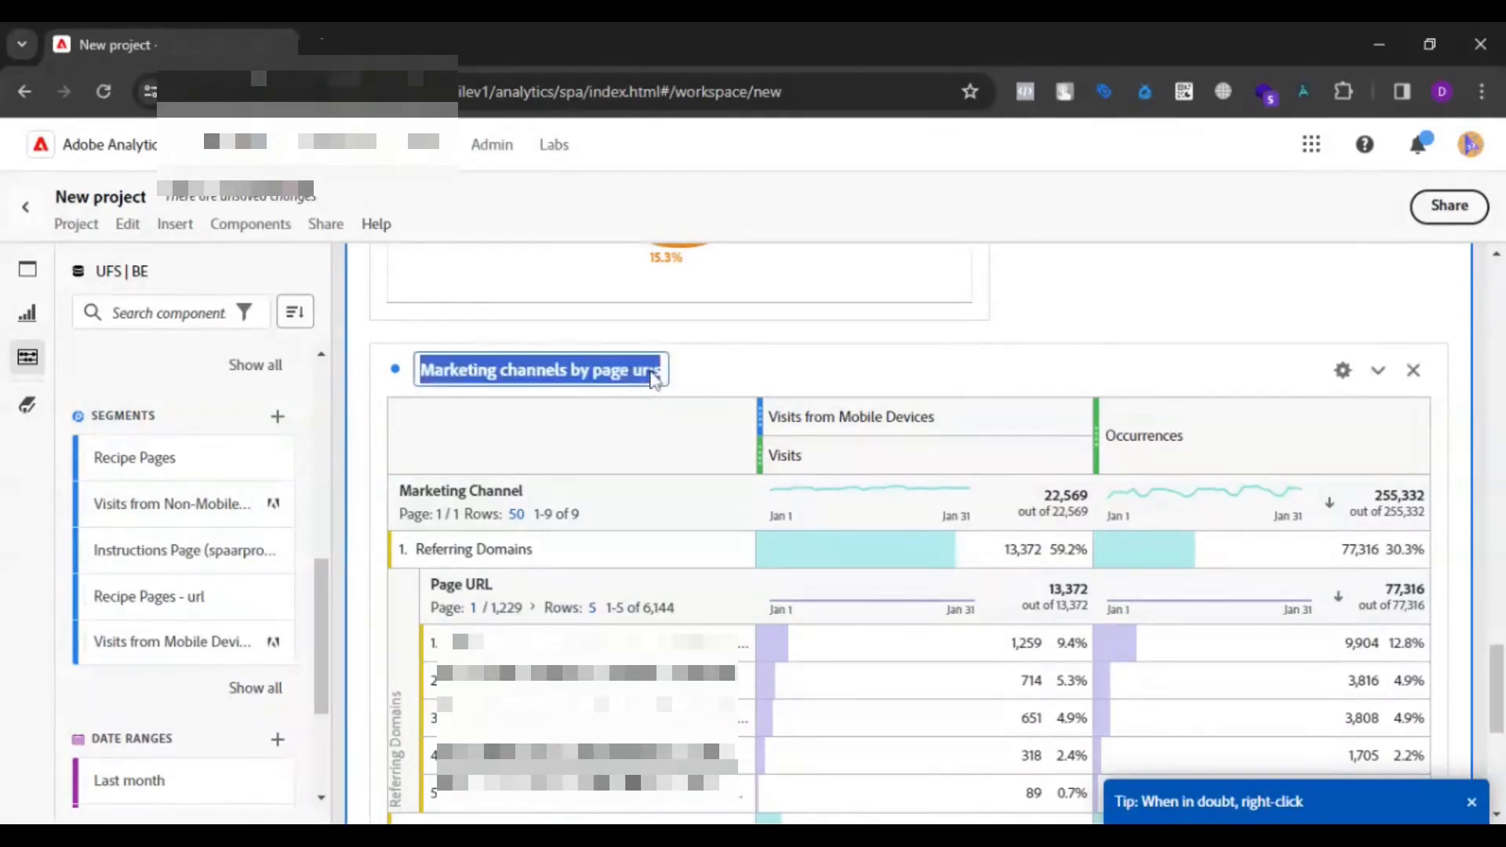
pyautogui.click(655, 375)
pyautogui.press('BackSpace')
pyautogui.press('BackSpace')
pyautogui.write('ls')
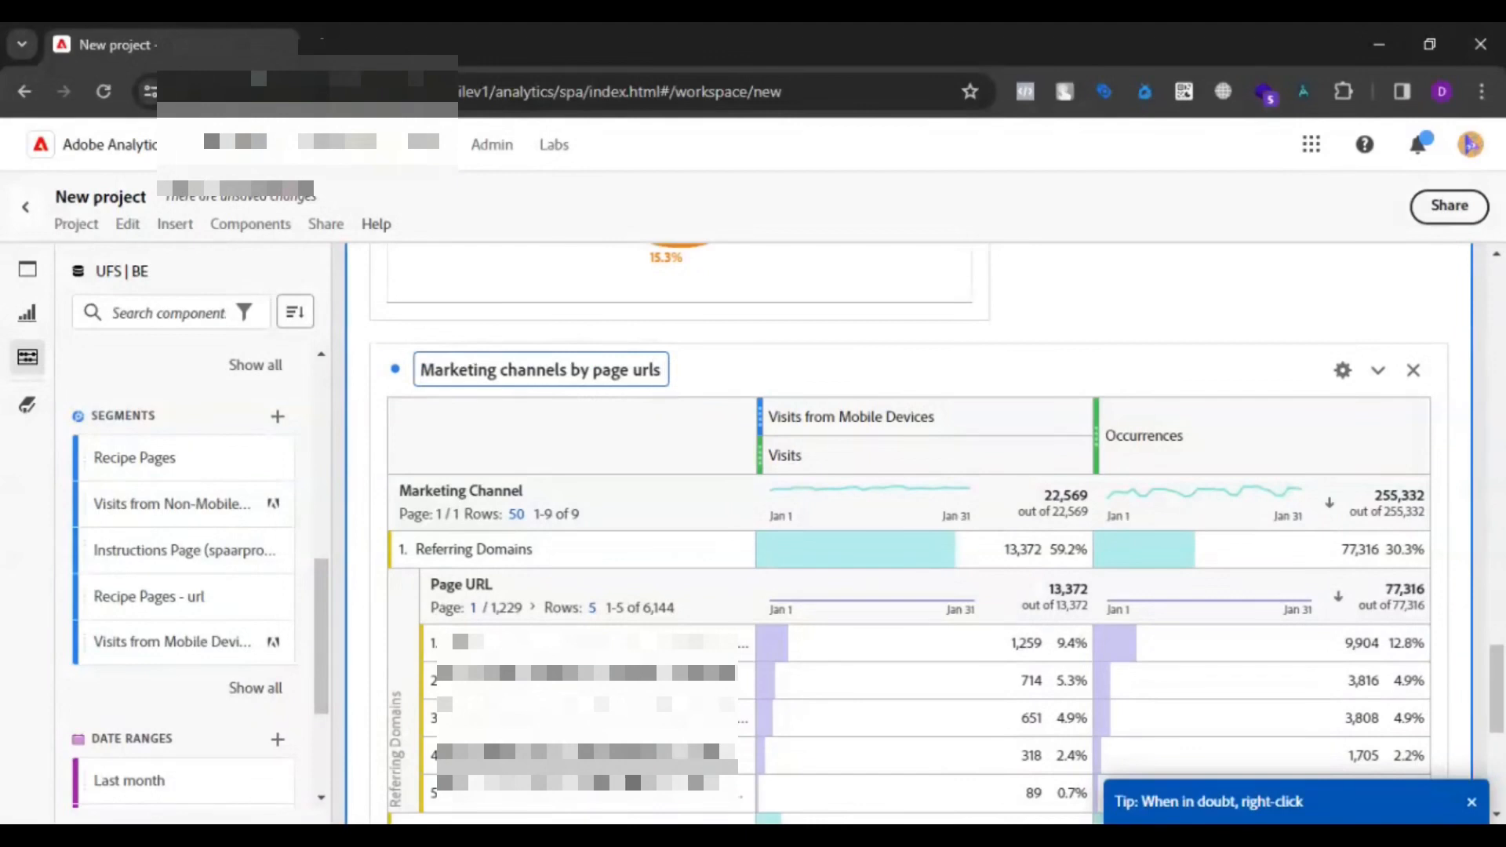
pyautogui.press('BackSpace')
pyautogui.press('Return')
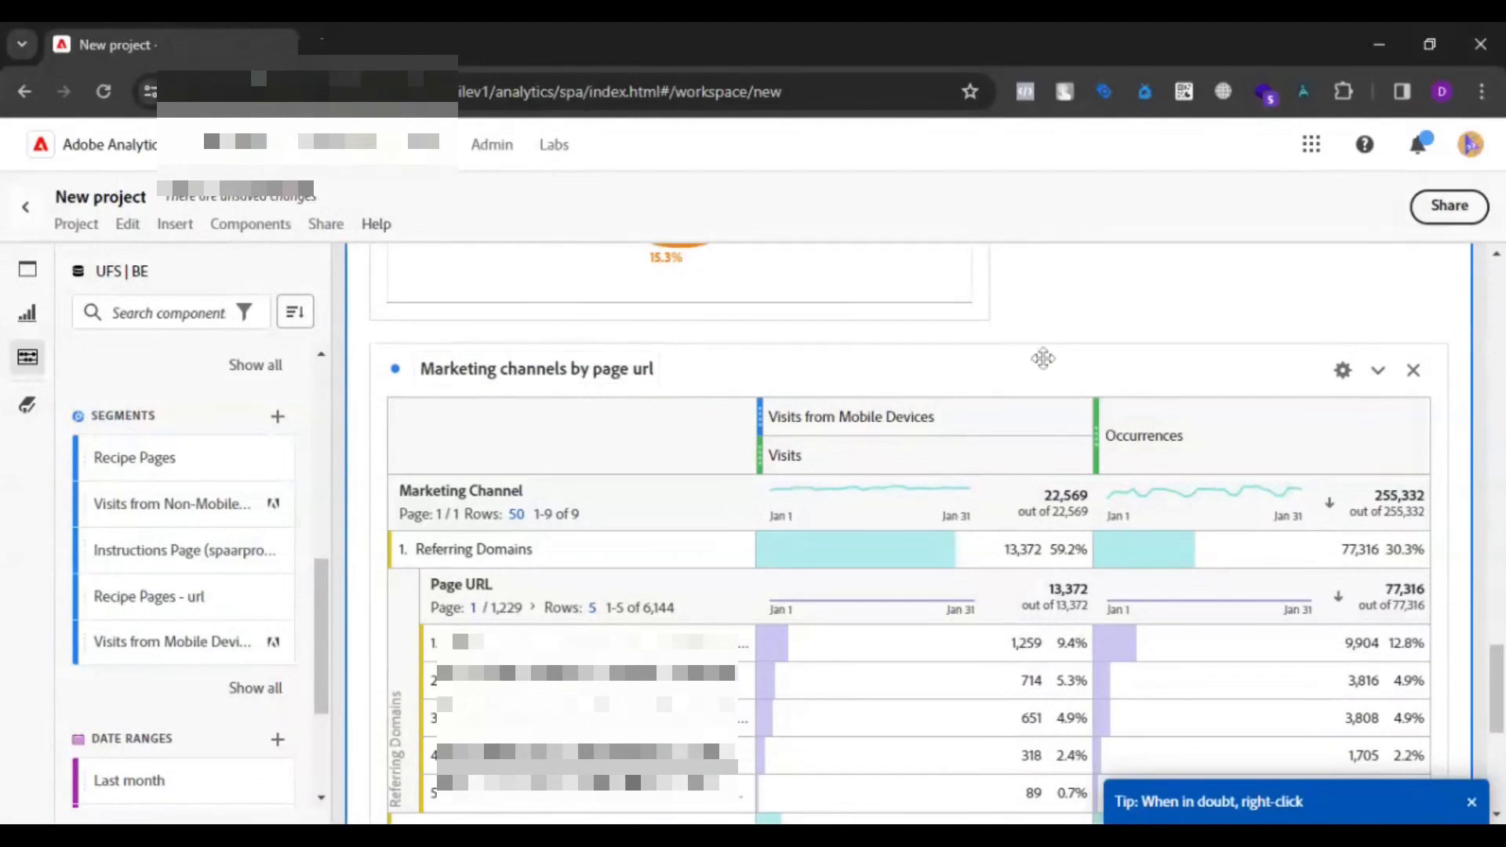
# Add a new panel at the end of the project and make it an Attribution panel.
pyautogui.scroll(-5, 902, 741)
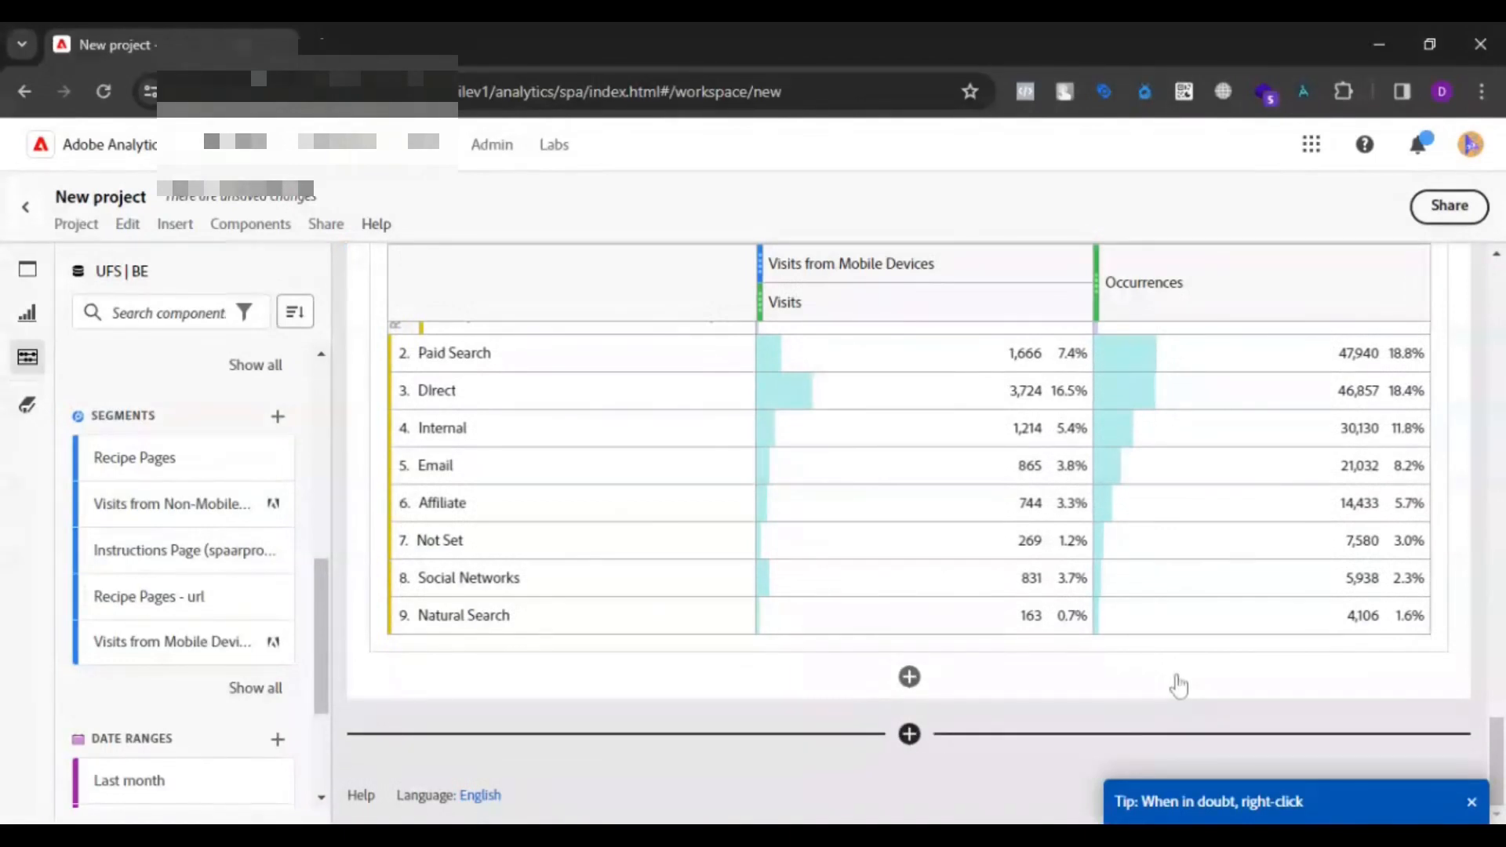
pyautogui.click(909, 734)
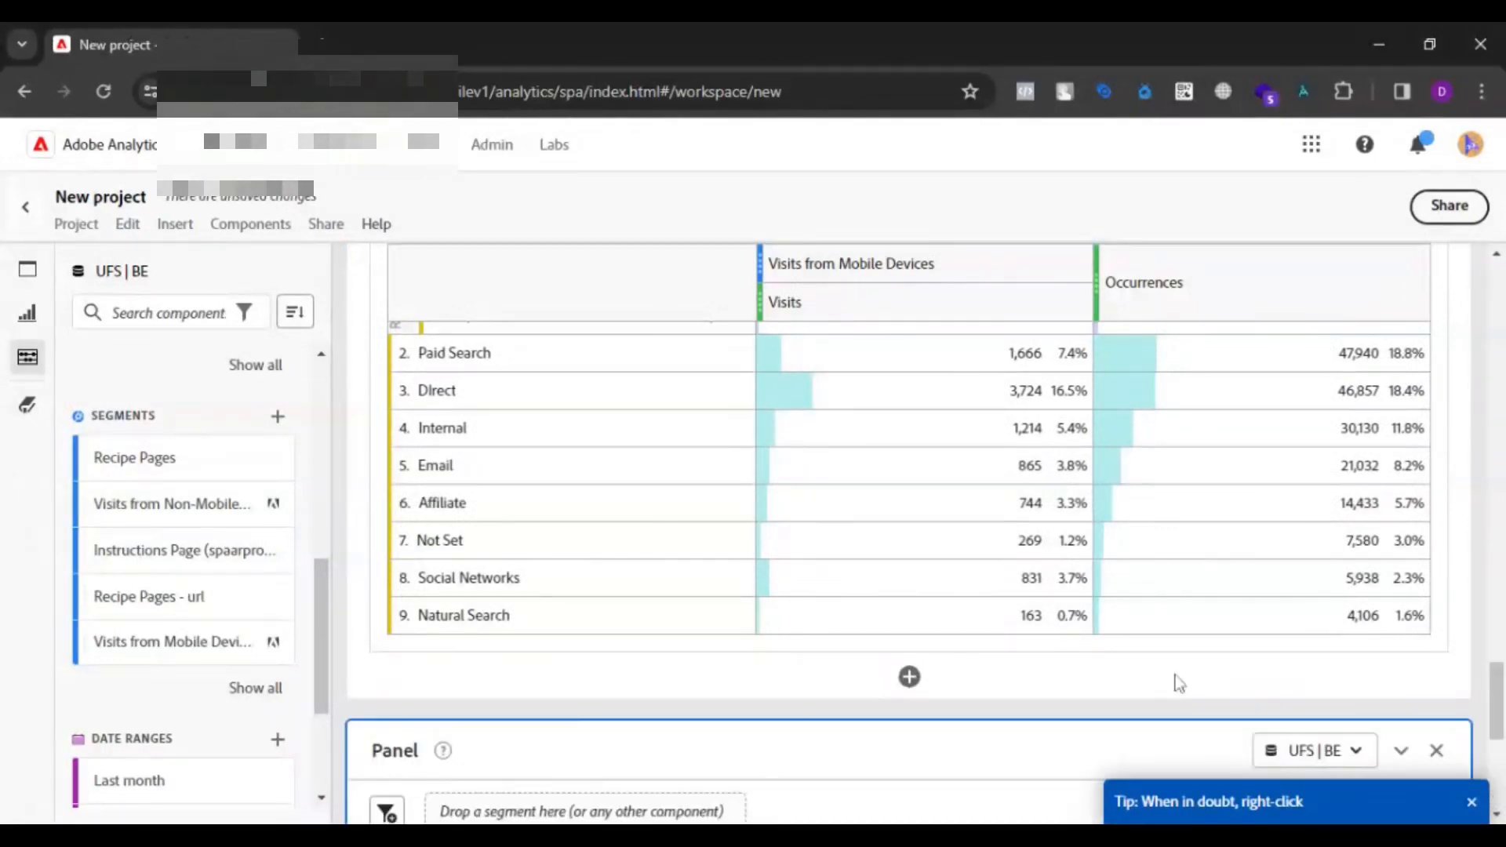
pyautogui.scroll(-4, 1008, 682)
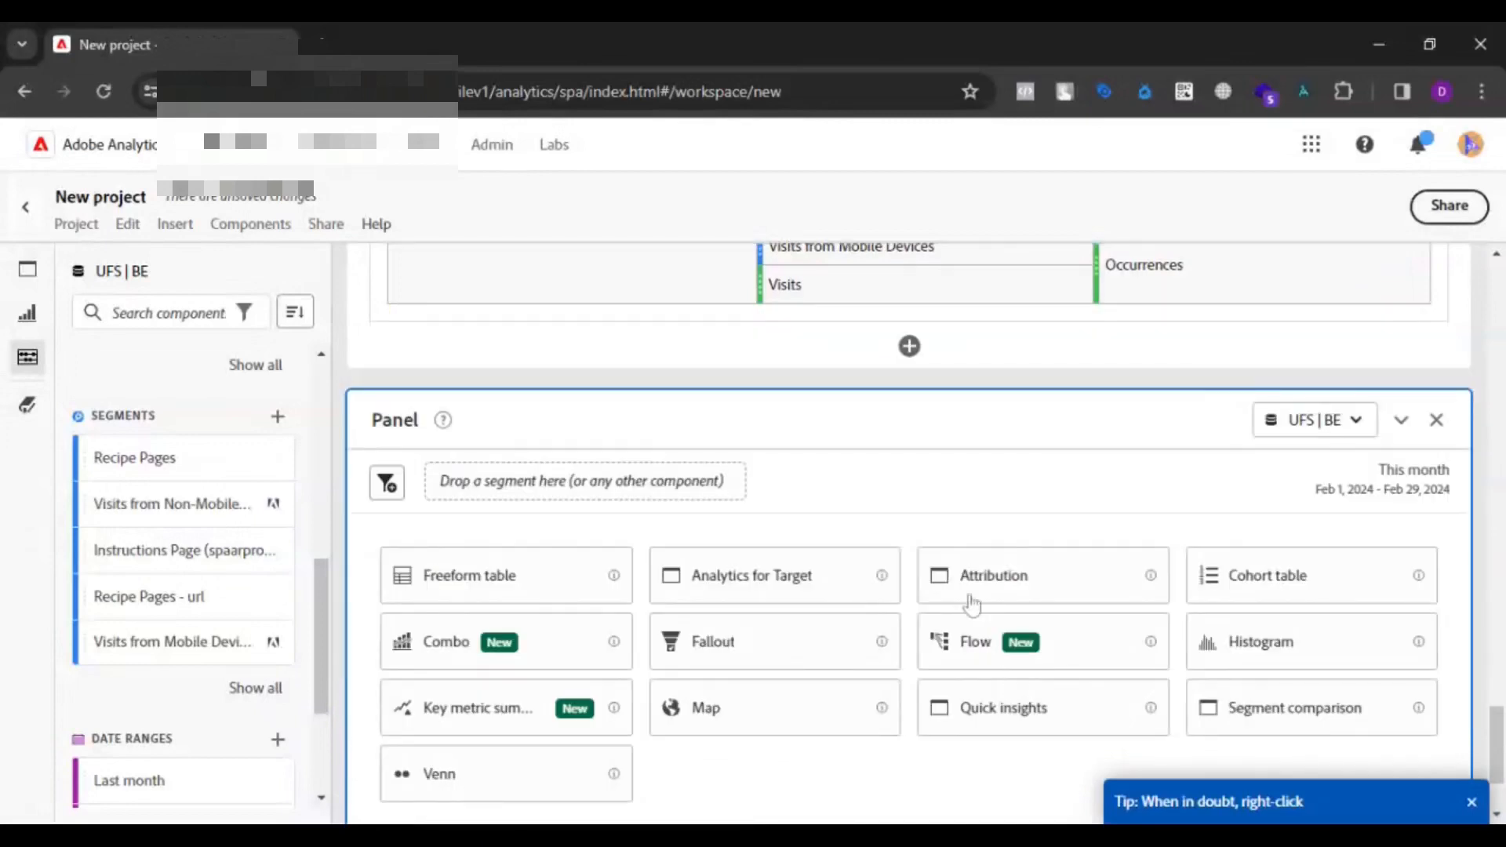
pyautogui.click(972, 588)
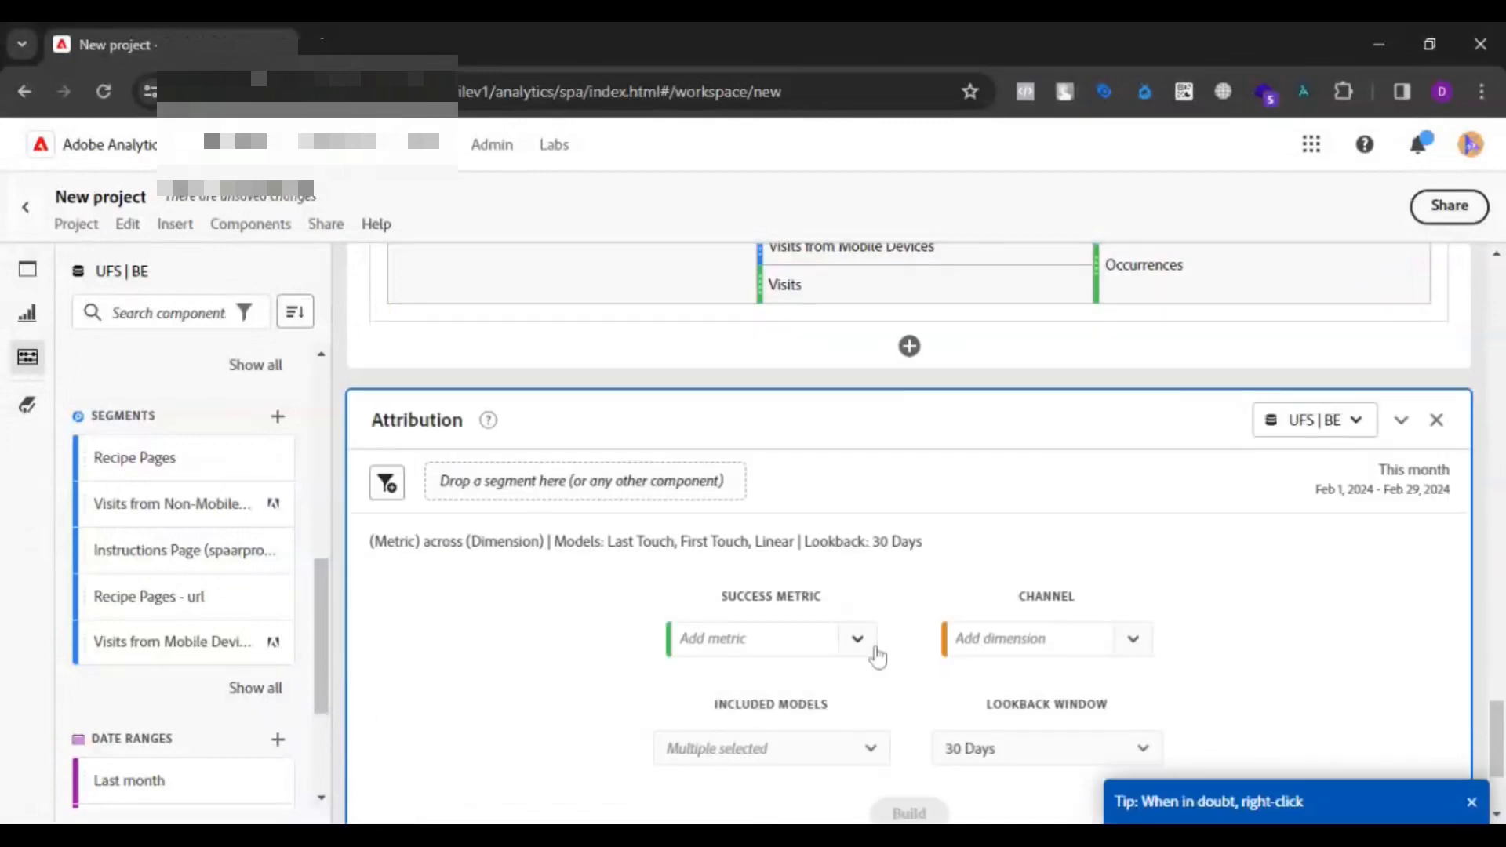
# Build the attribution analysis with Orders as the success metric and Marketing Channel as the channel.
pyautogui.click(858, 640)
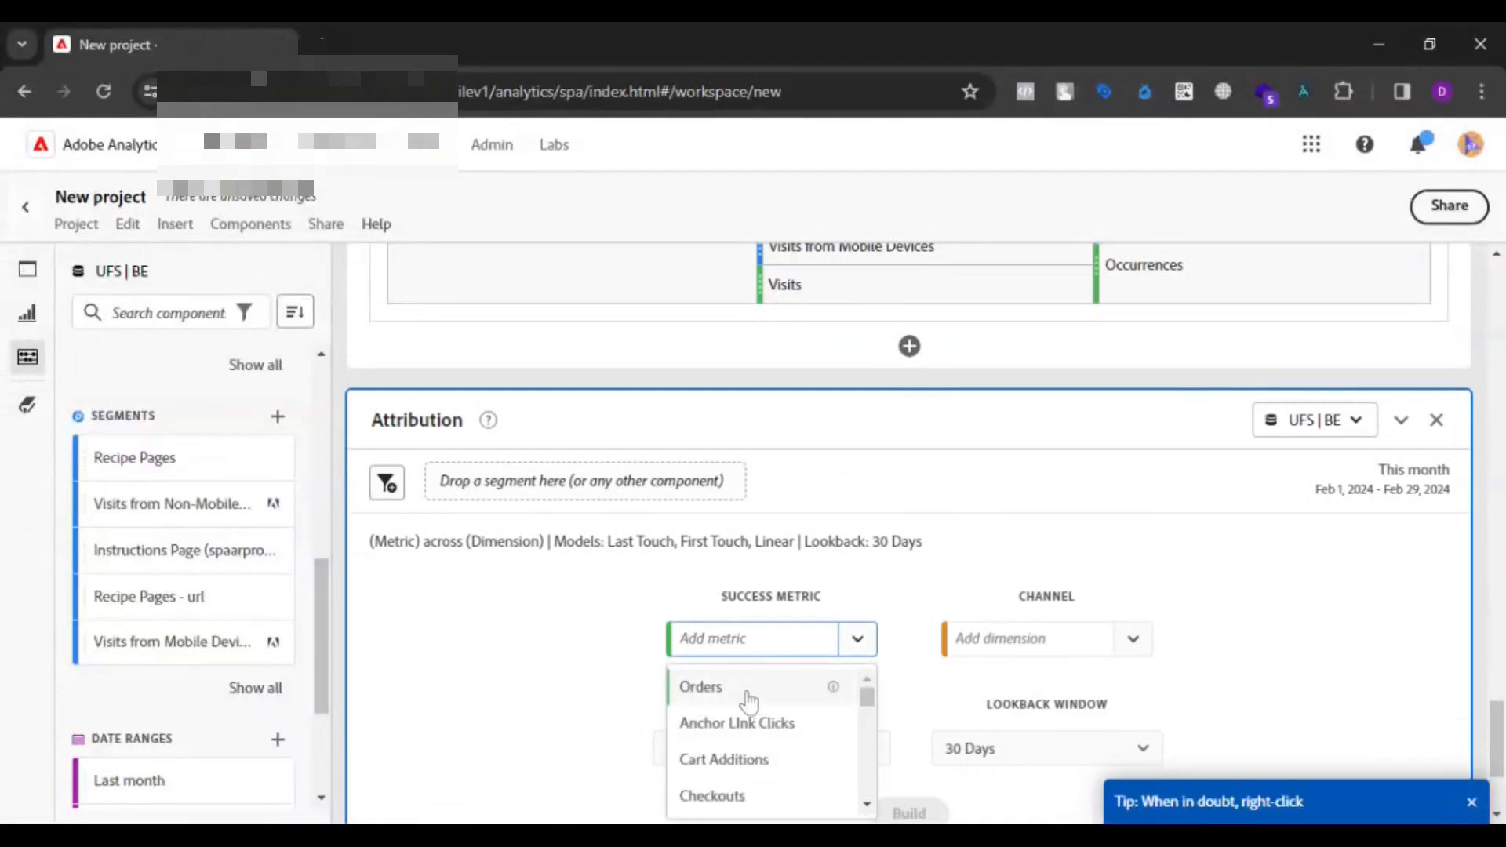
pyautogui.click(749, 700)
pyautogui.click(1027, 639)
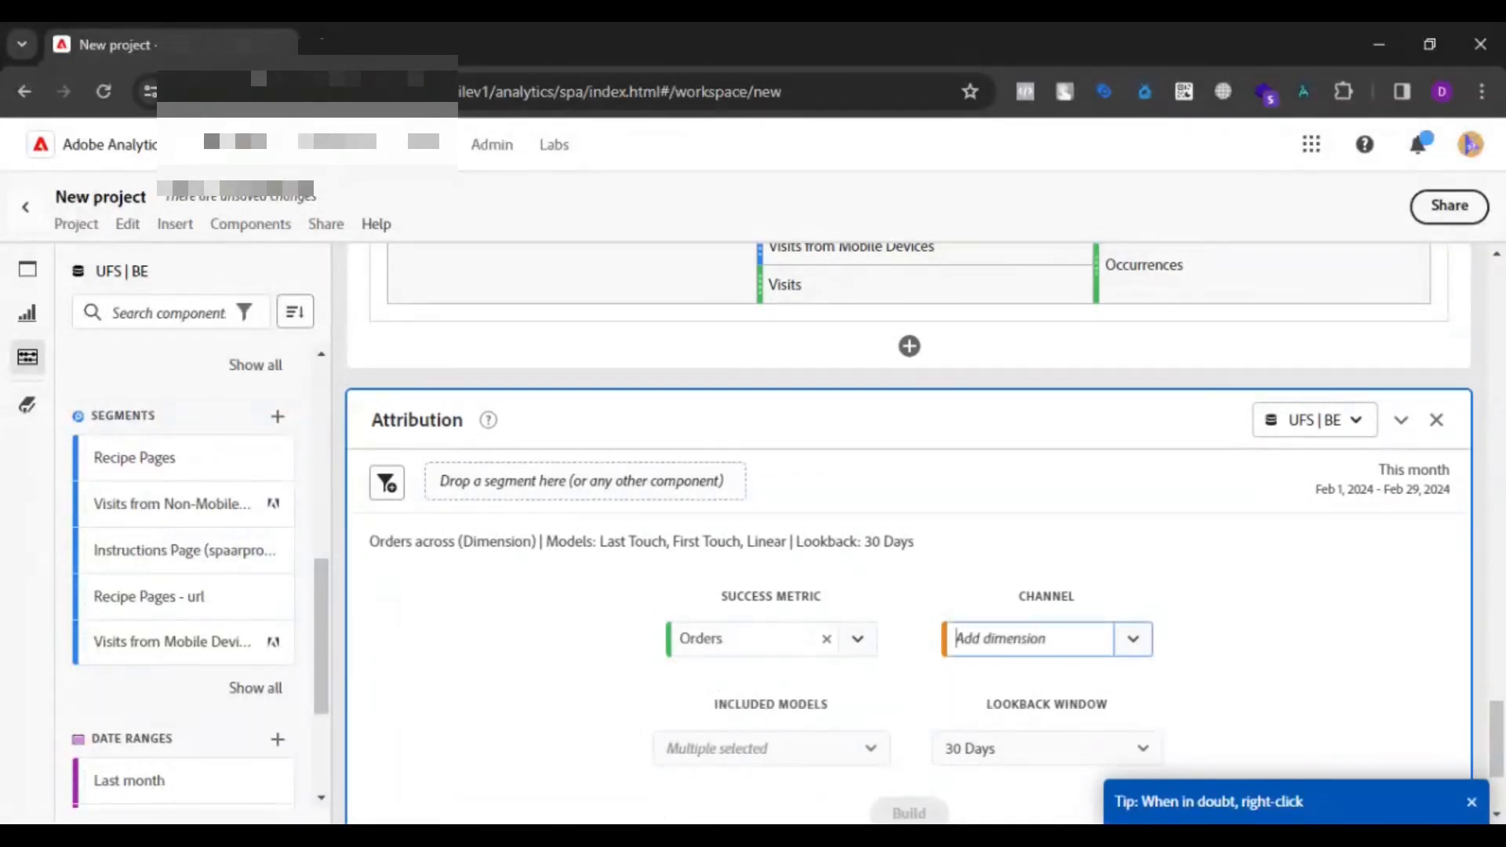
pyautogui.write('ch')
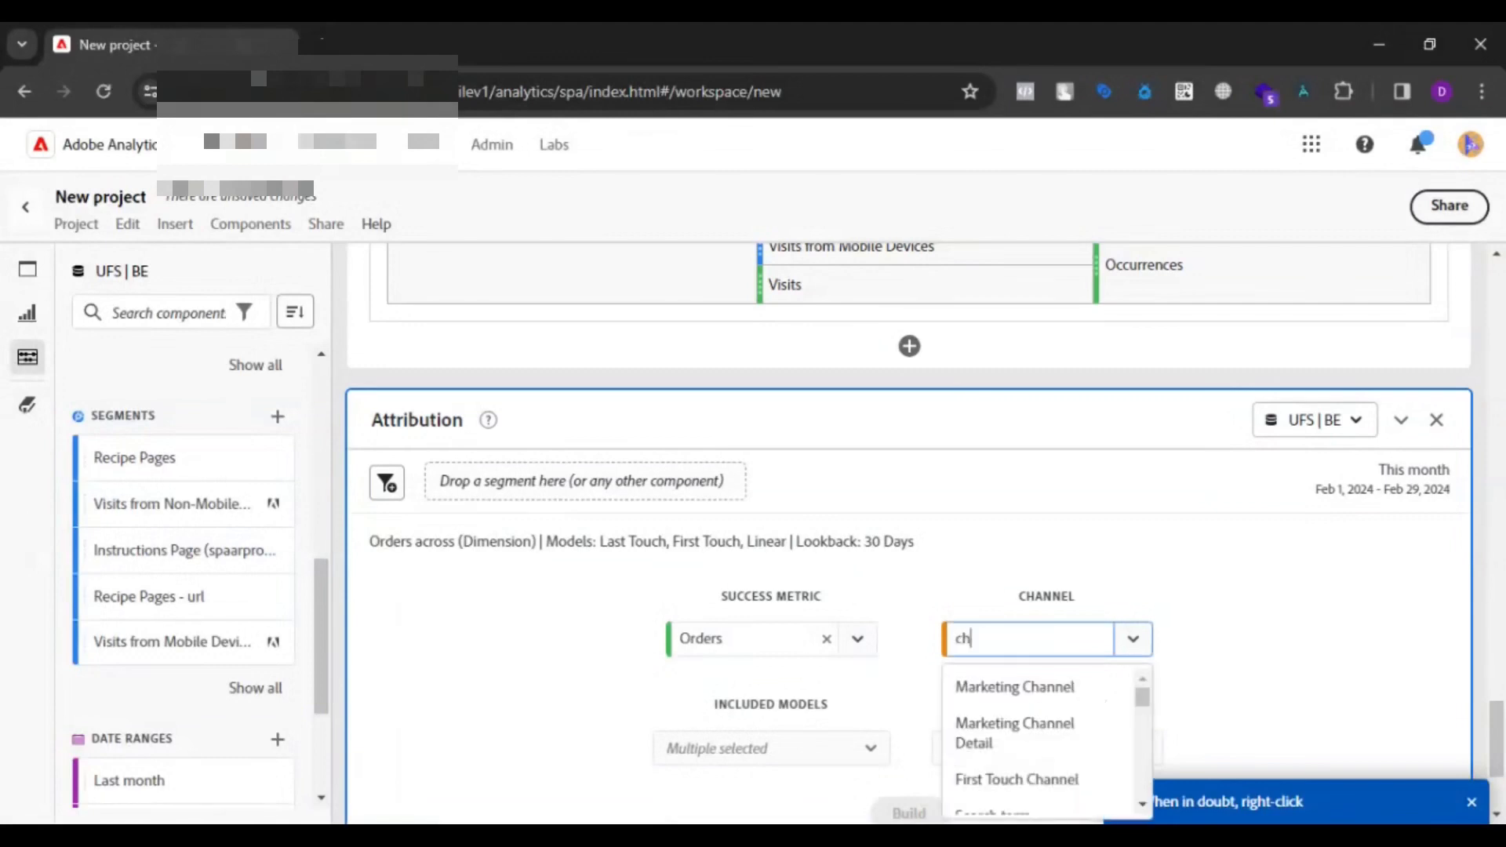
pyautogui.click(982, 701)
pyautogui.scroll(-3, 1305, 672)
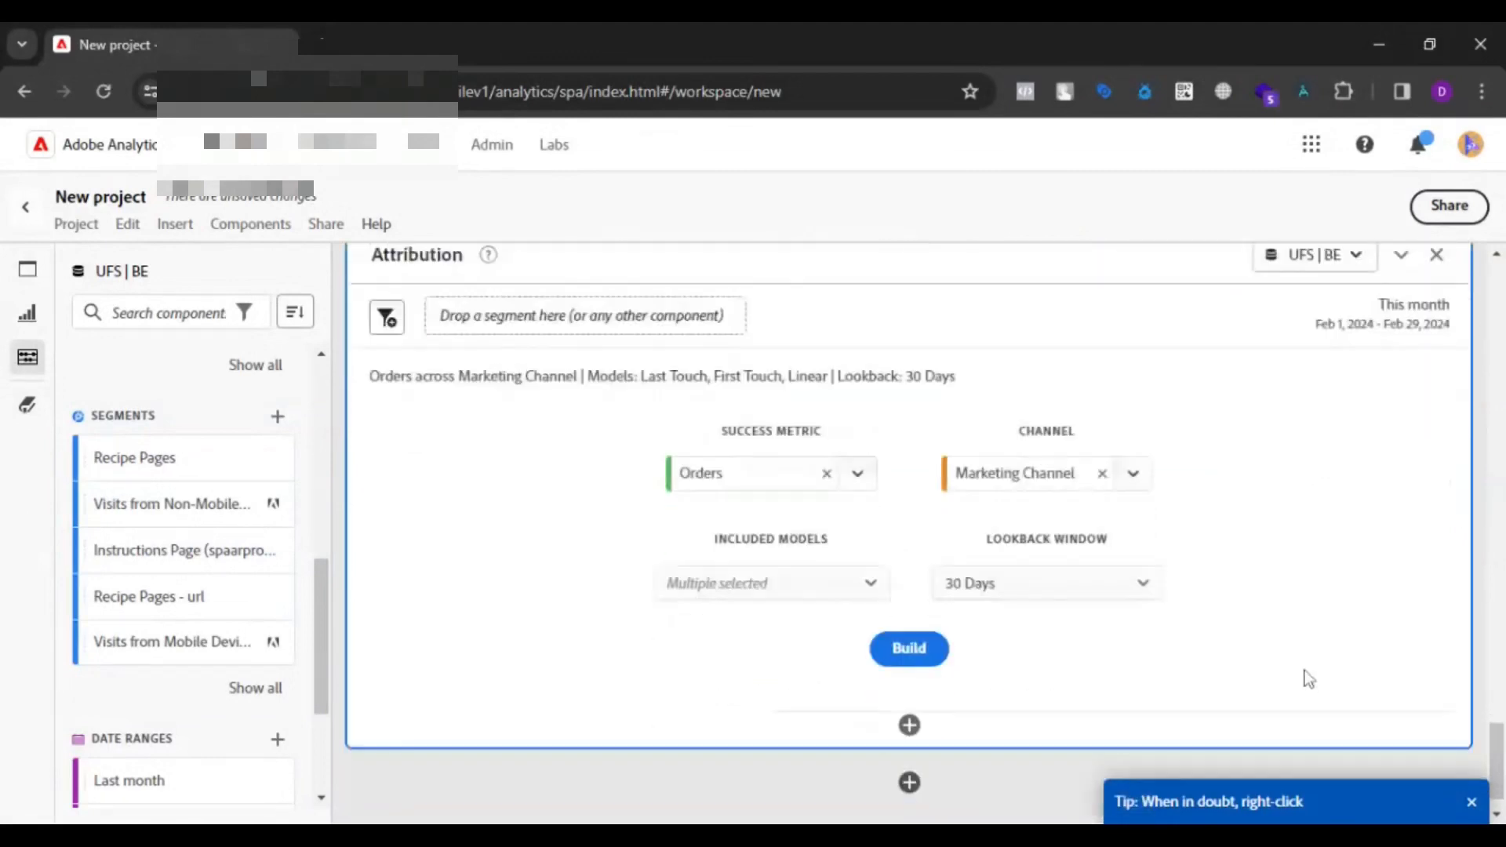
pyautogui.click(807, 541)
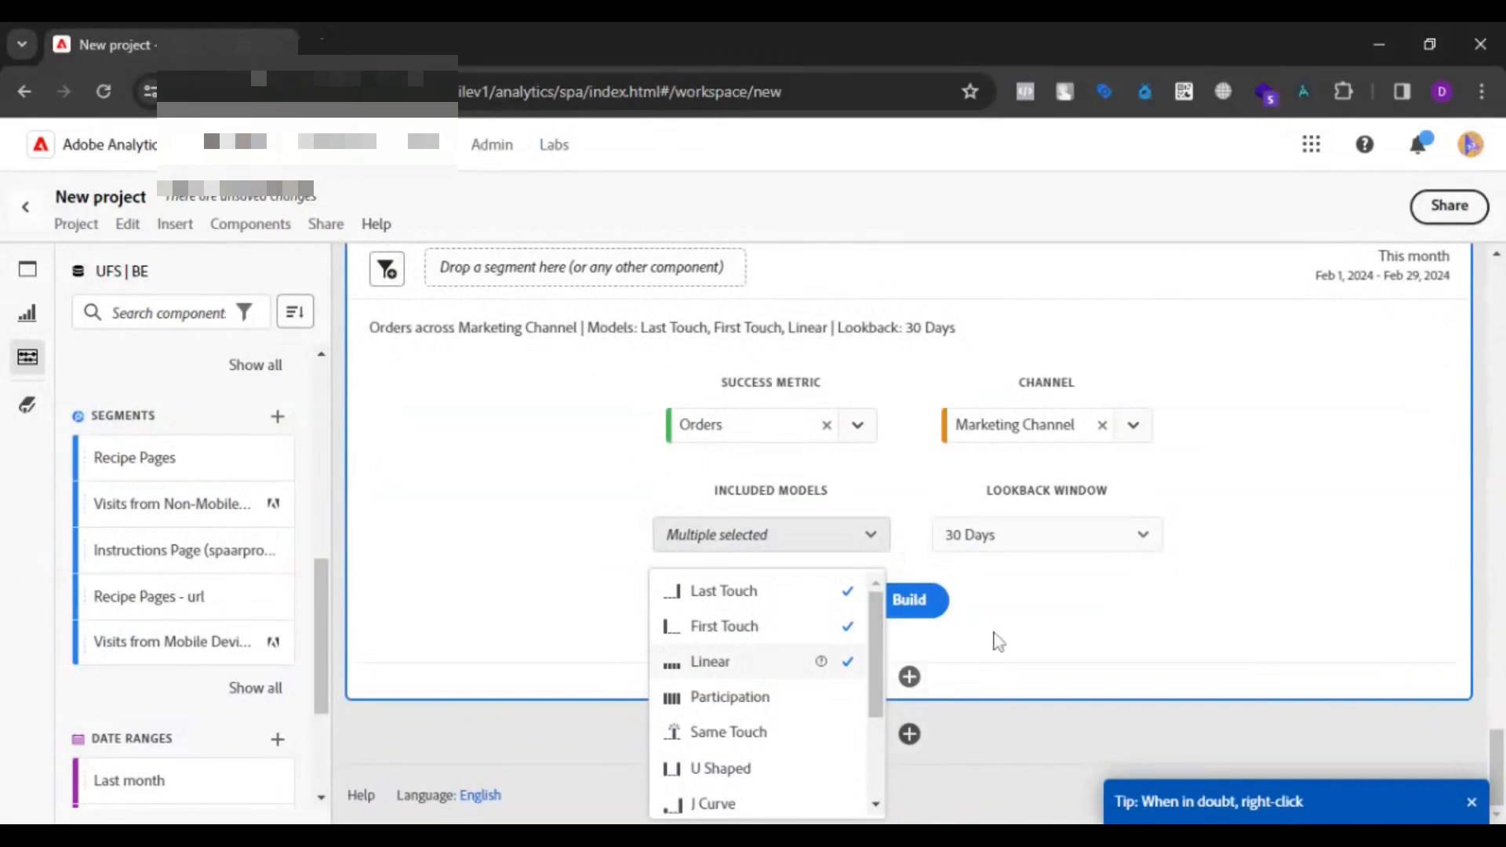
pyautogui.click(909, 600)
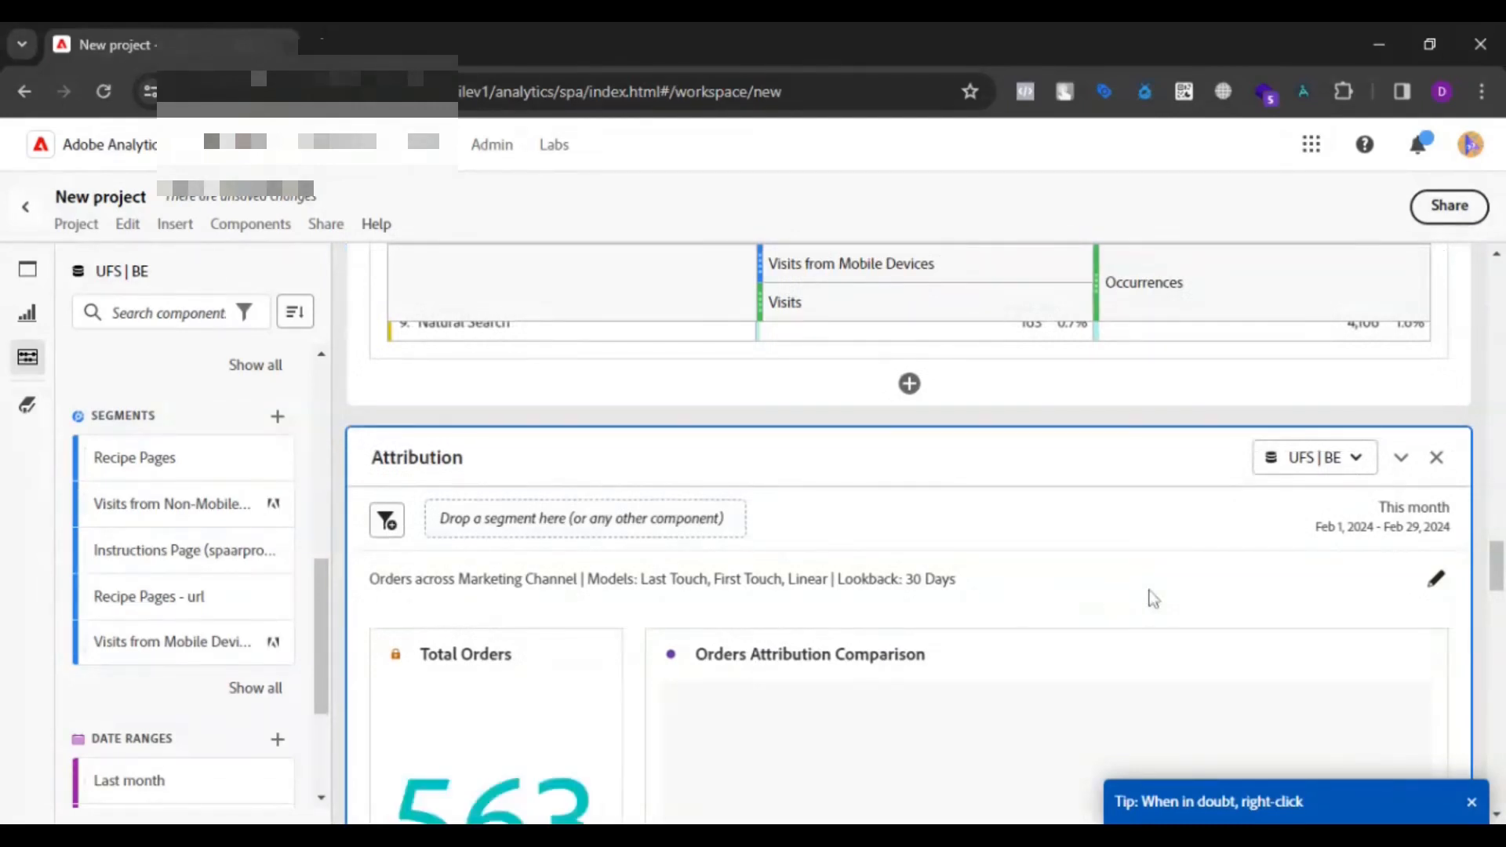
# Examine the Attribution panel's model comparison, channel overlap, performance detail, trend and channel flow, and return to the Overview panel.
pyautogui.scroll(-3, 1151, 598)
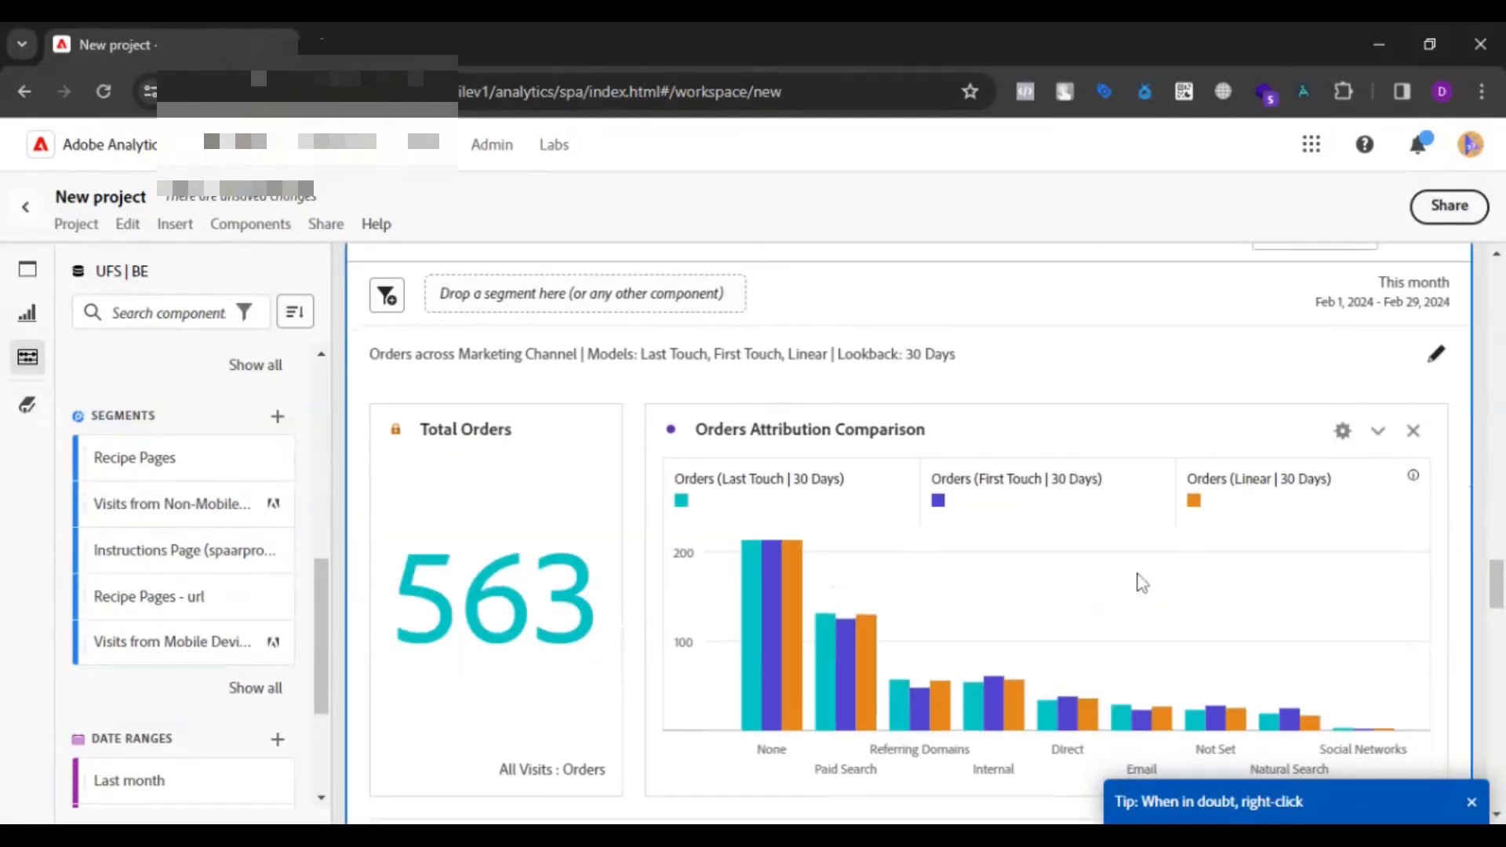
pyautogui.scroll(-4, 1141, 582)
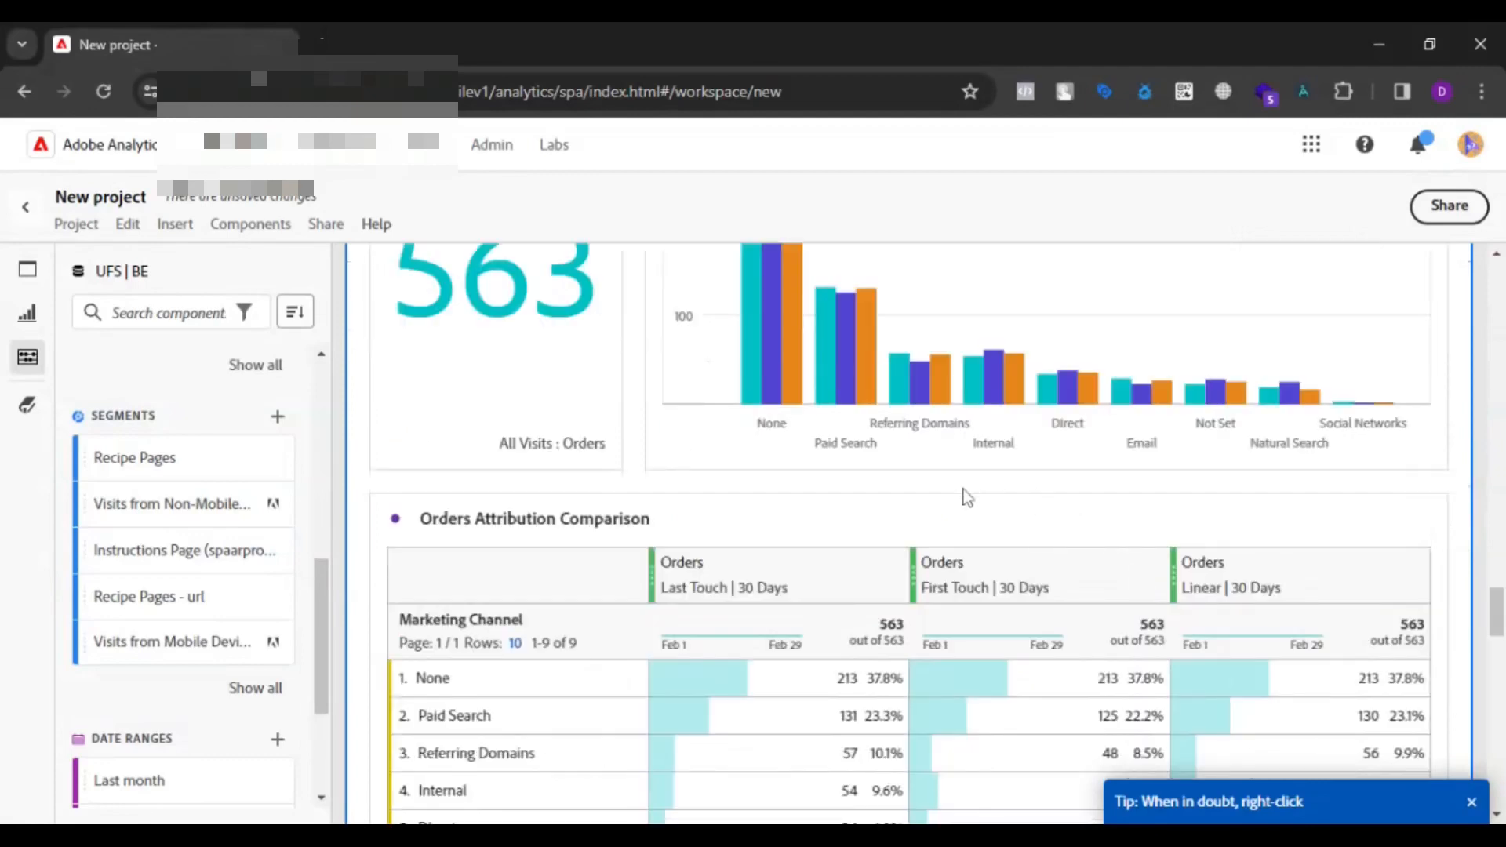
pyautogui.scroll(-1, 967, 498)
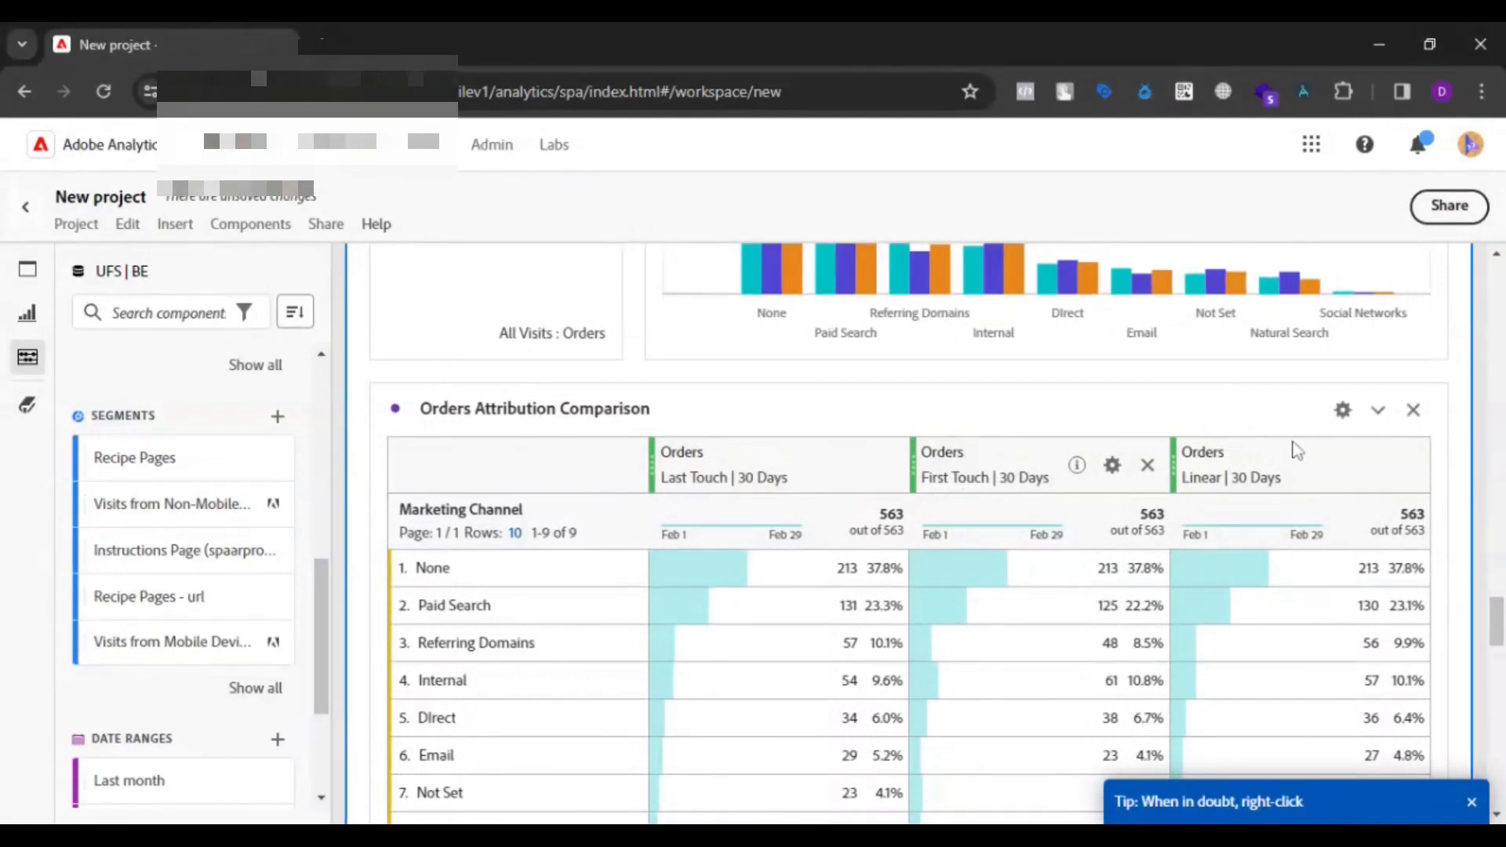
pyautogui.scroll(-5, 1294, 449)
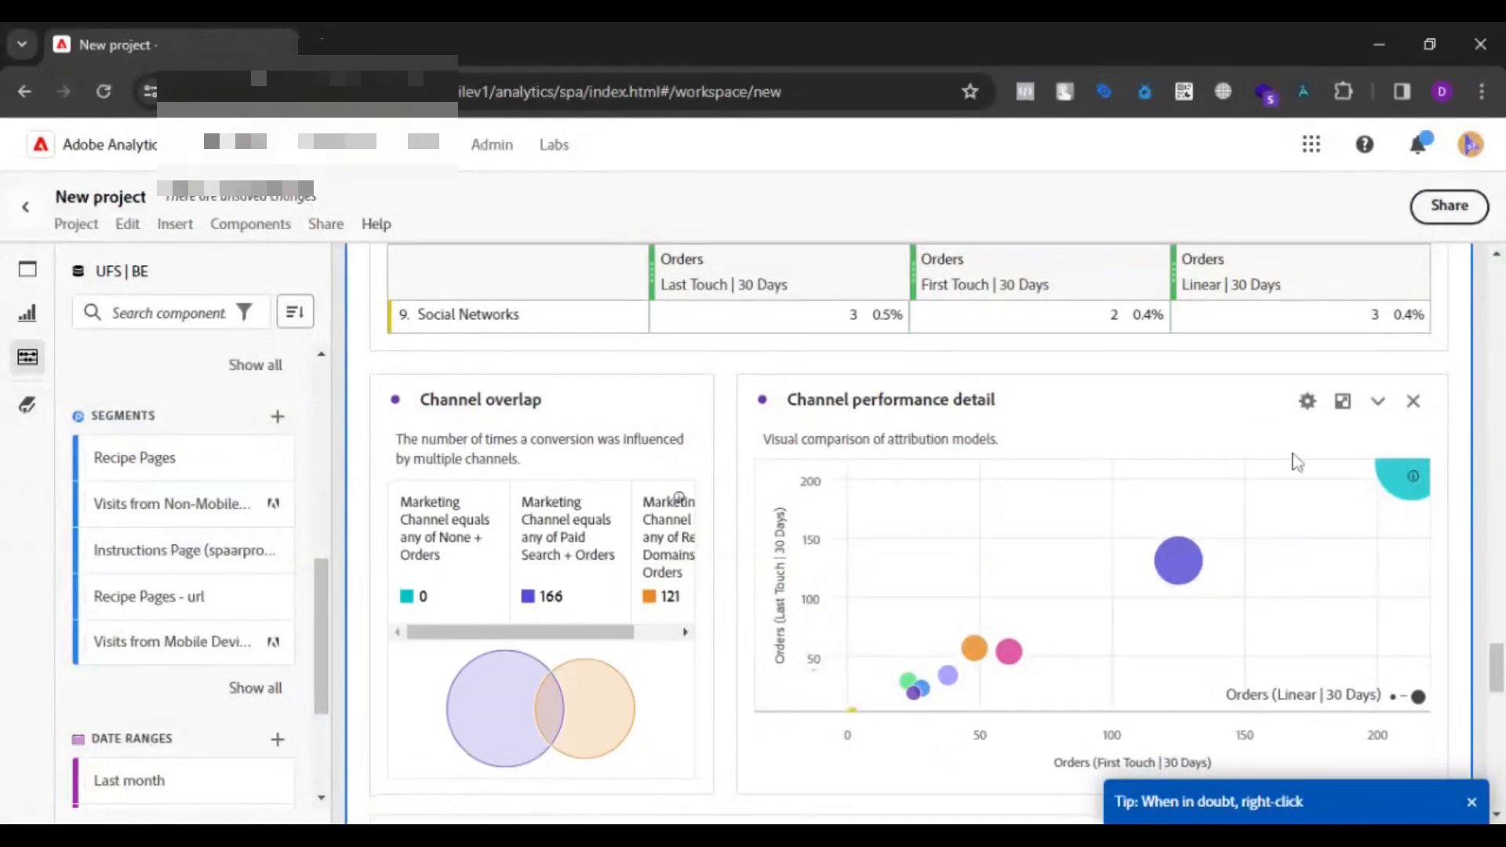
pyautogui.scroll(-4, 1293, 461)
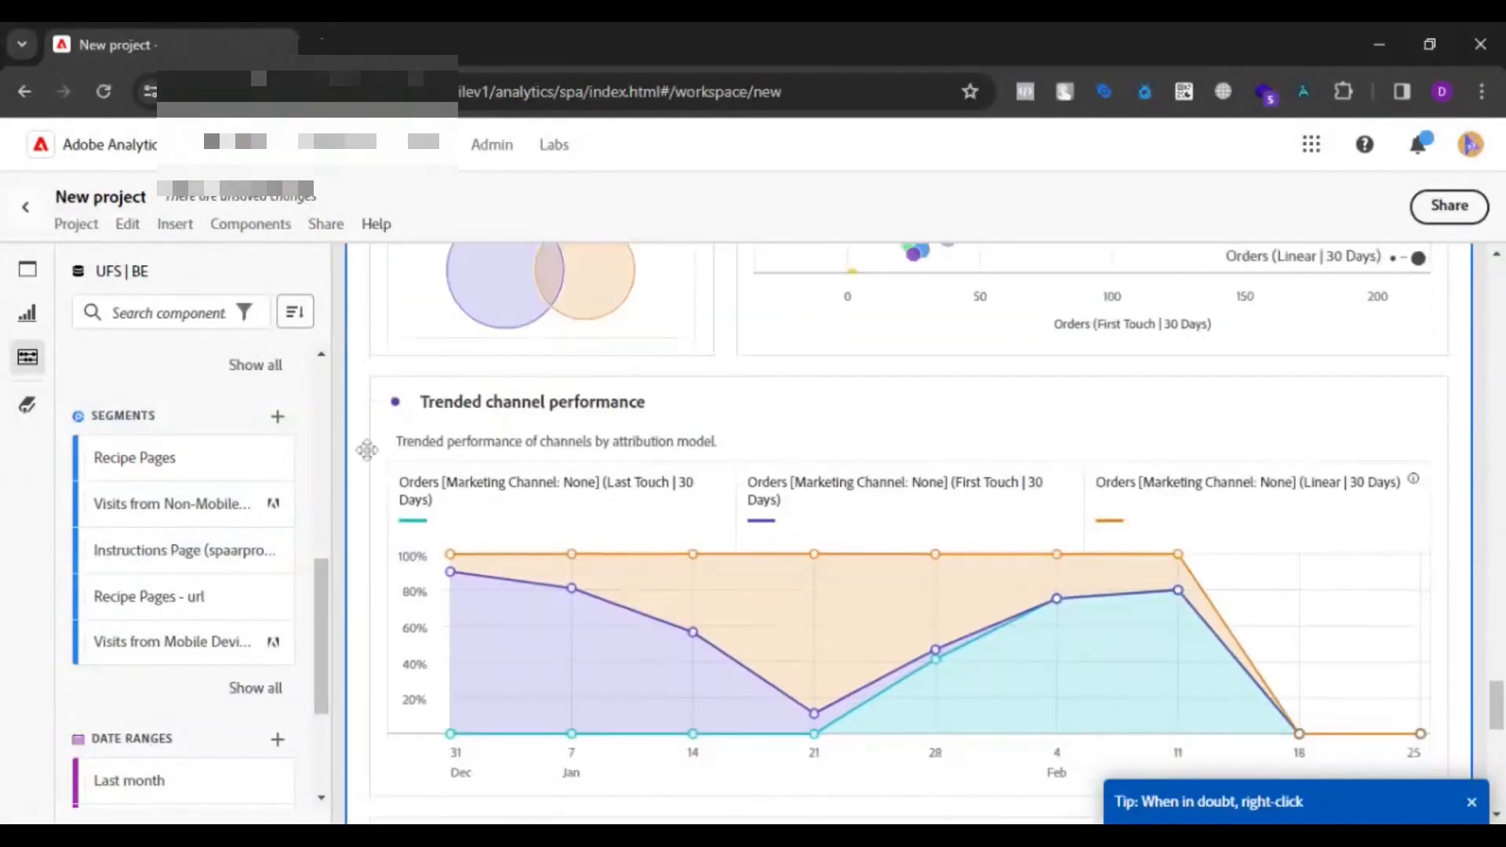
pyautogui.scroll(-5, 1405, 555)
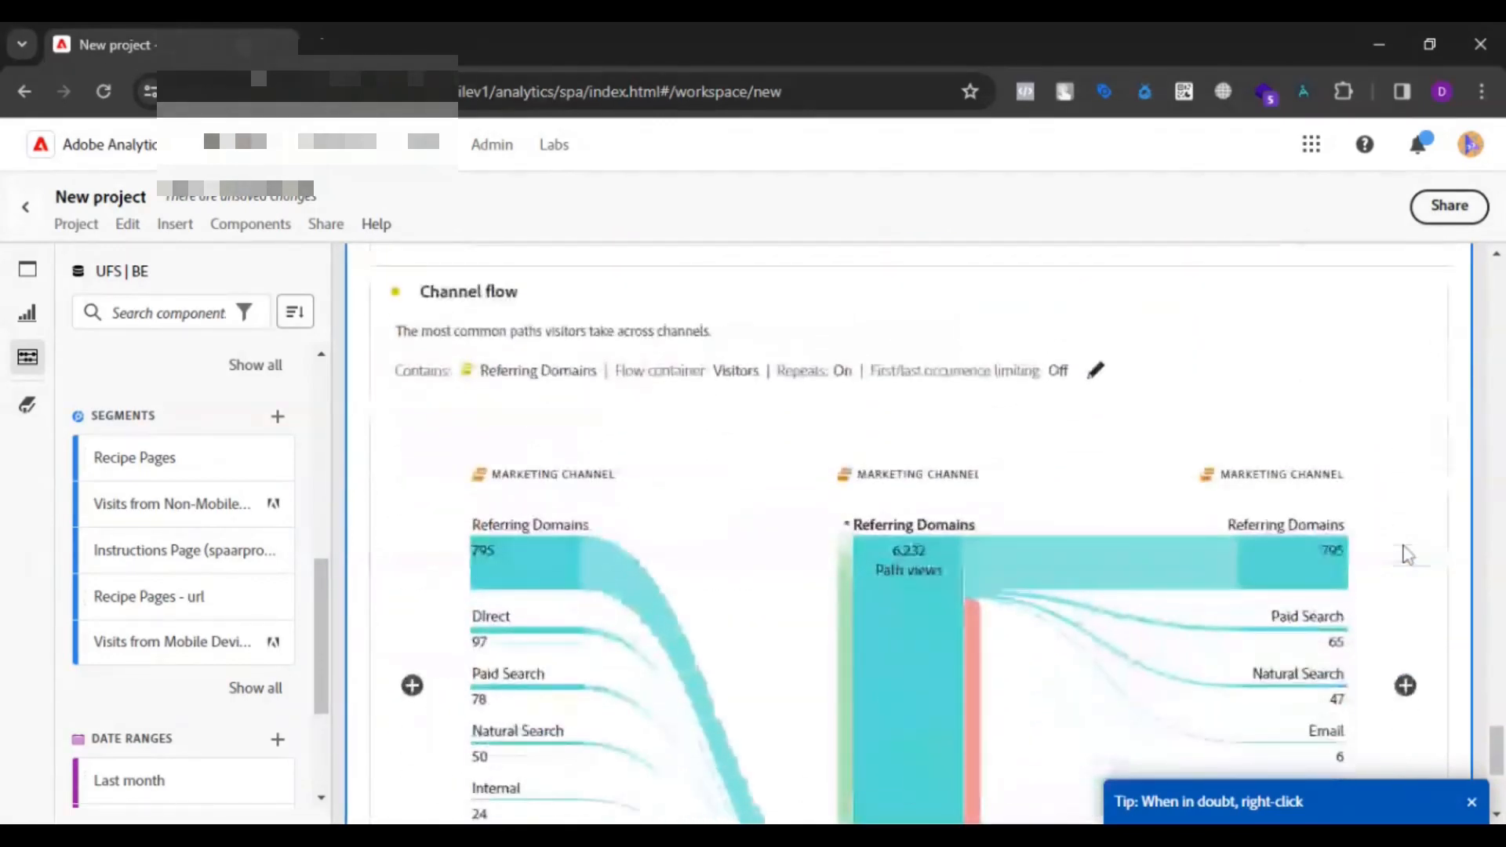
pyautogui.scroll(-1, 1405, 555)
pyautogui.scroll(8, 1405, 555)
pyautogui.scroll(20, 1405, 555)
pyautogui.scroll(15, 1405, 560)
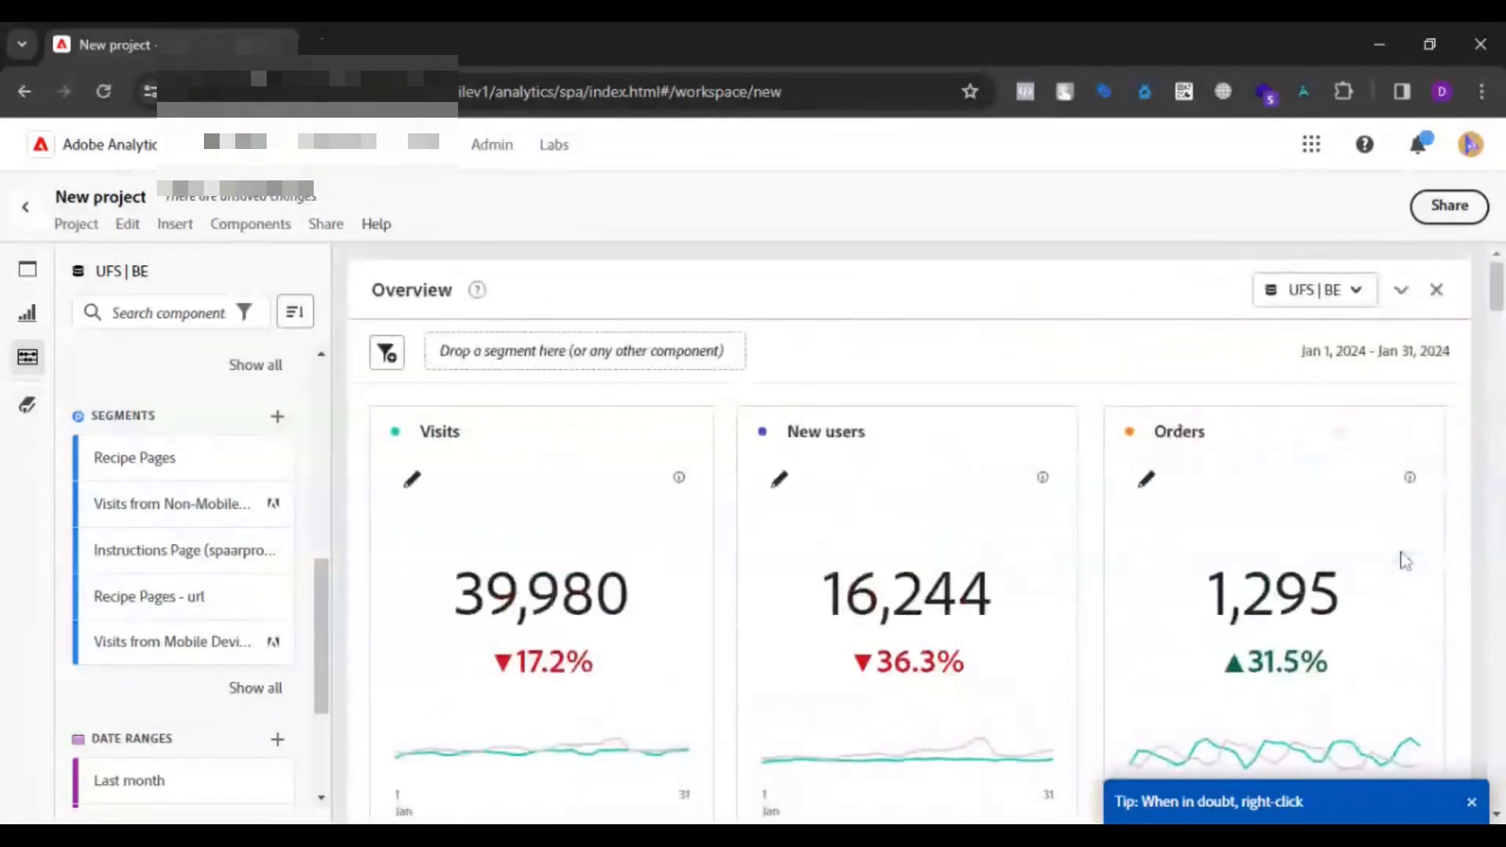